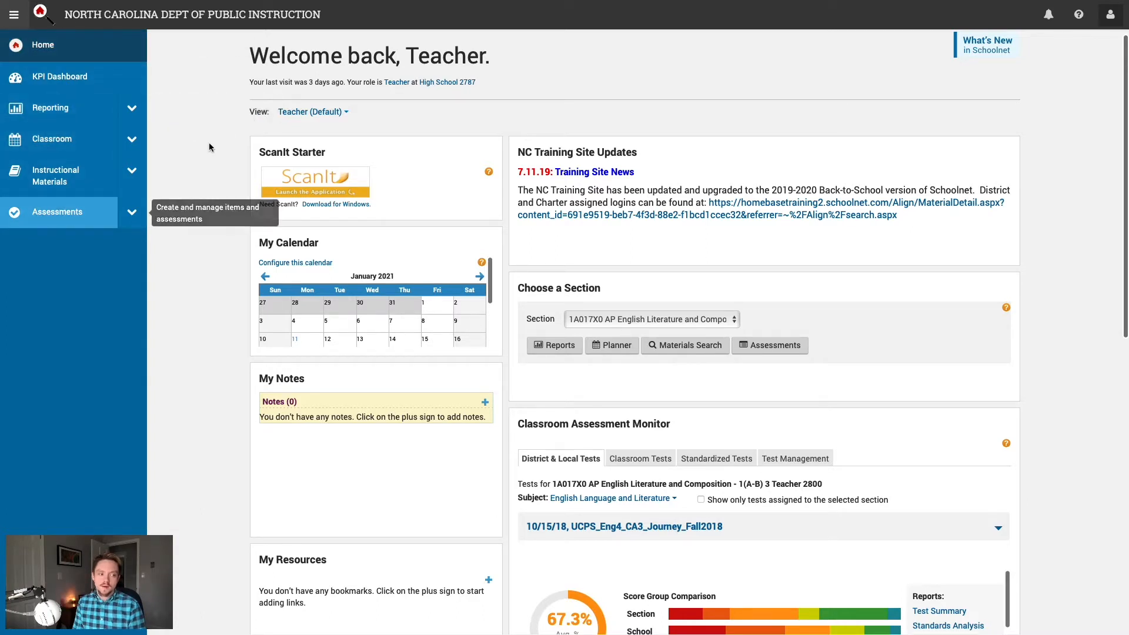
left_click(13, 19)
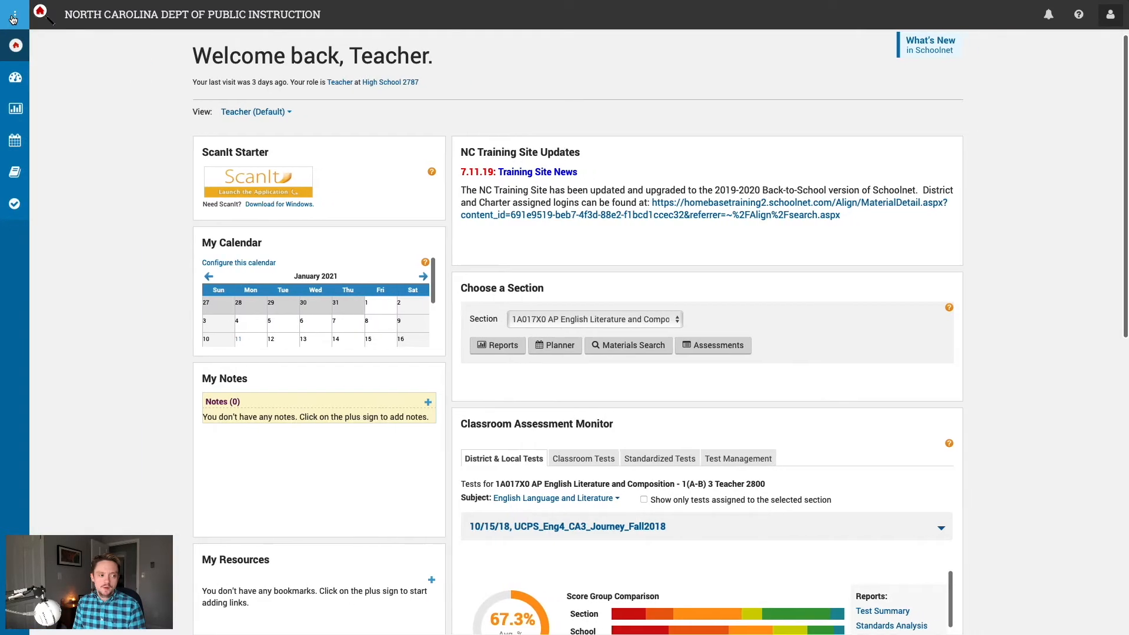
left_click(13, 18)
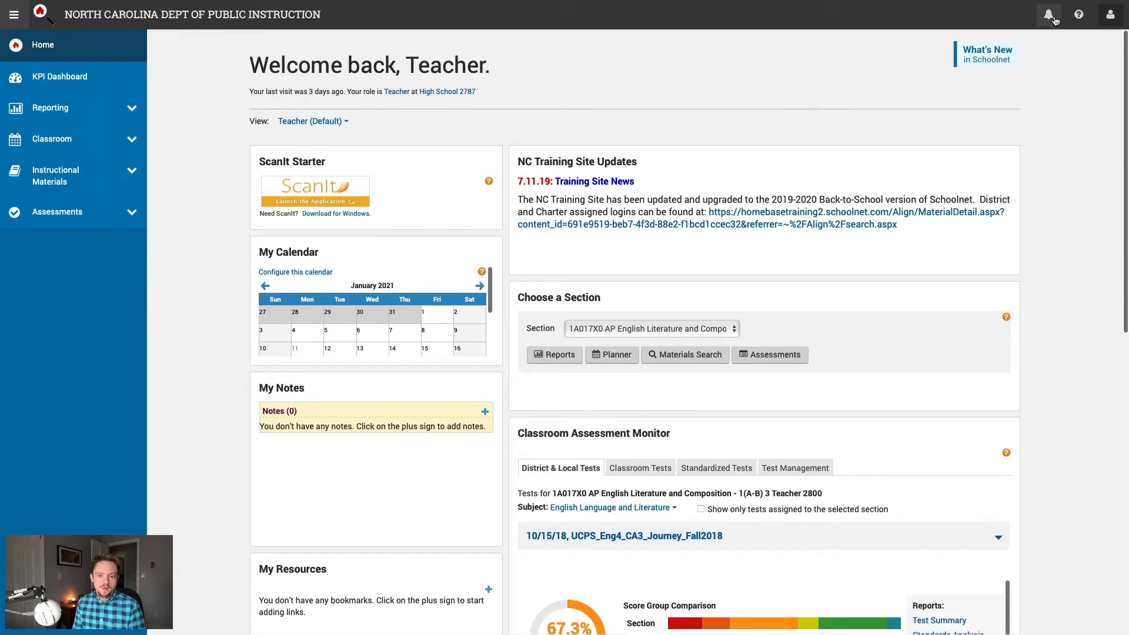
left_click(1051, 16)
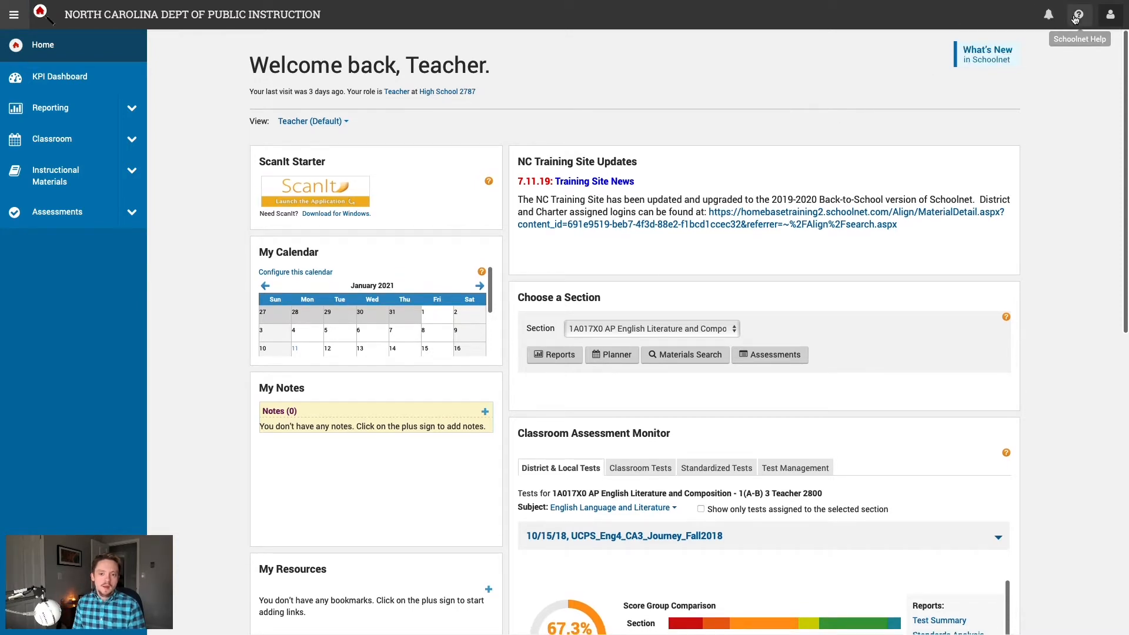
left_click(1116, 19)
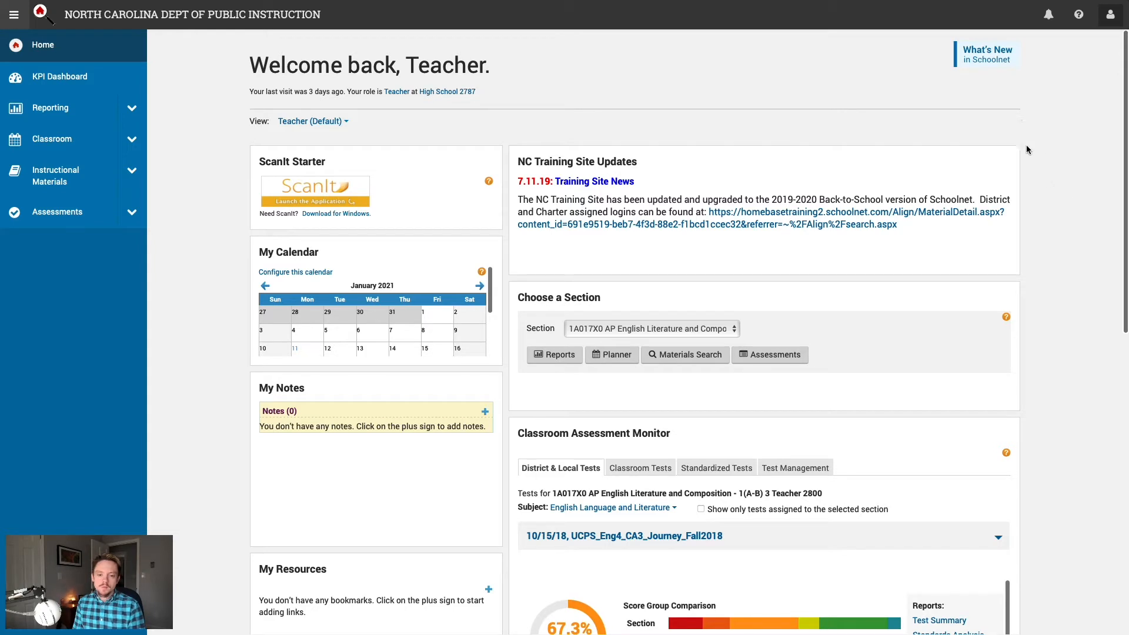
scroll(1028, 224, "down", 1)
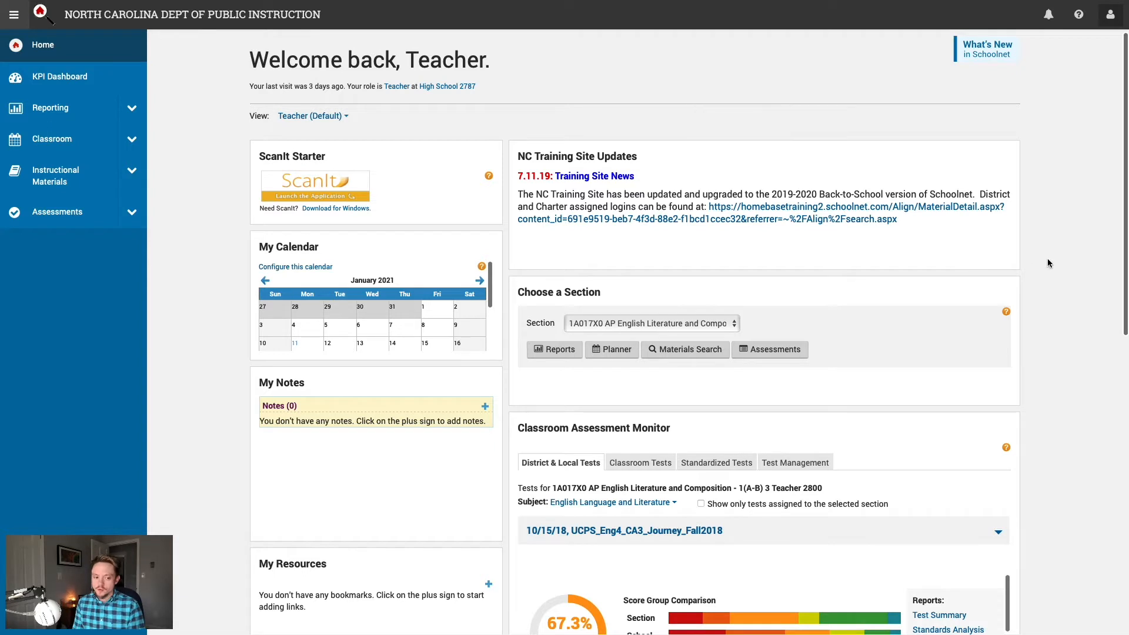
scroll(1047, 259, "down", 2)
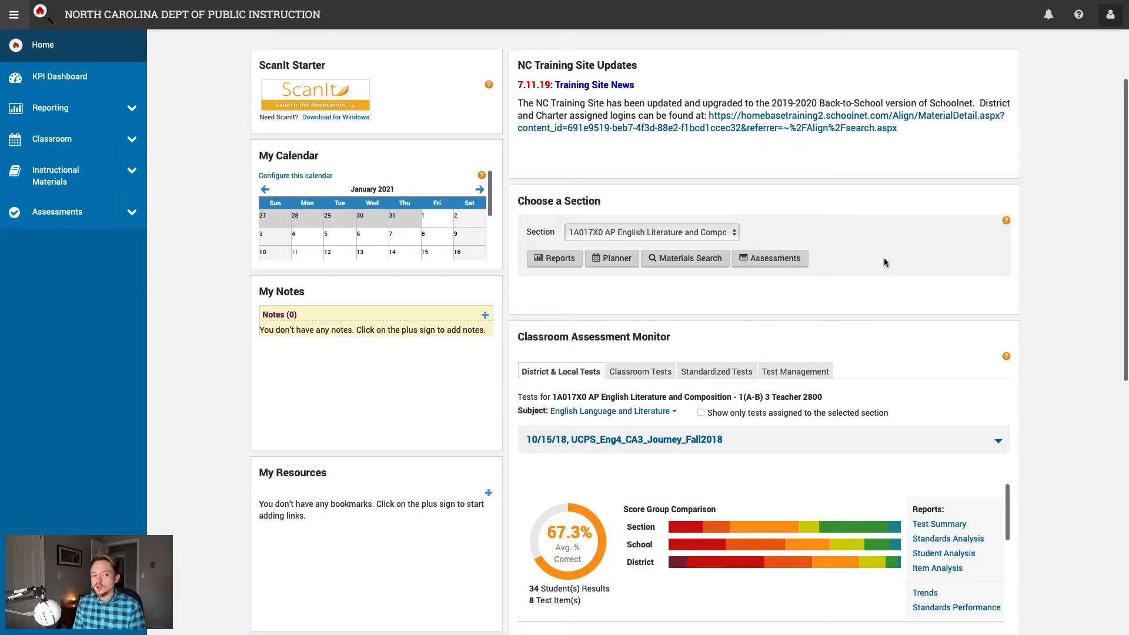
Step: Switch the section to 10245X0CC English IV Honors - AP Companion 1(A-B) and view its 66.9% test average
left_click(729, 232)
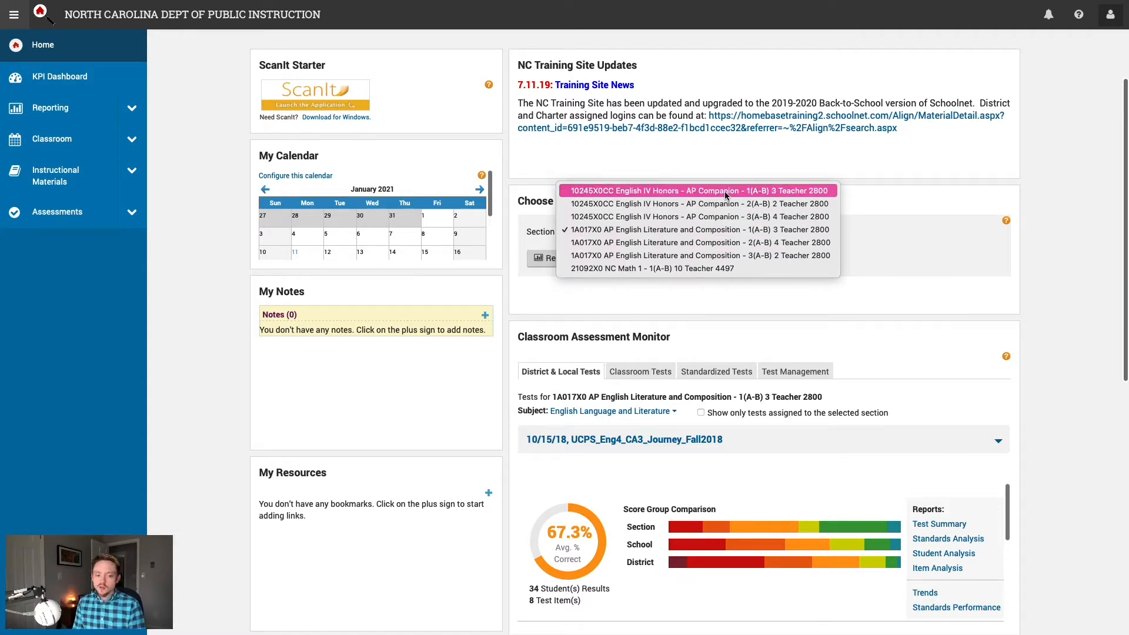
left_click(725, 192)
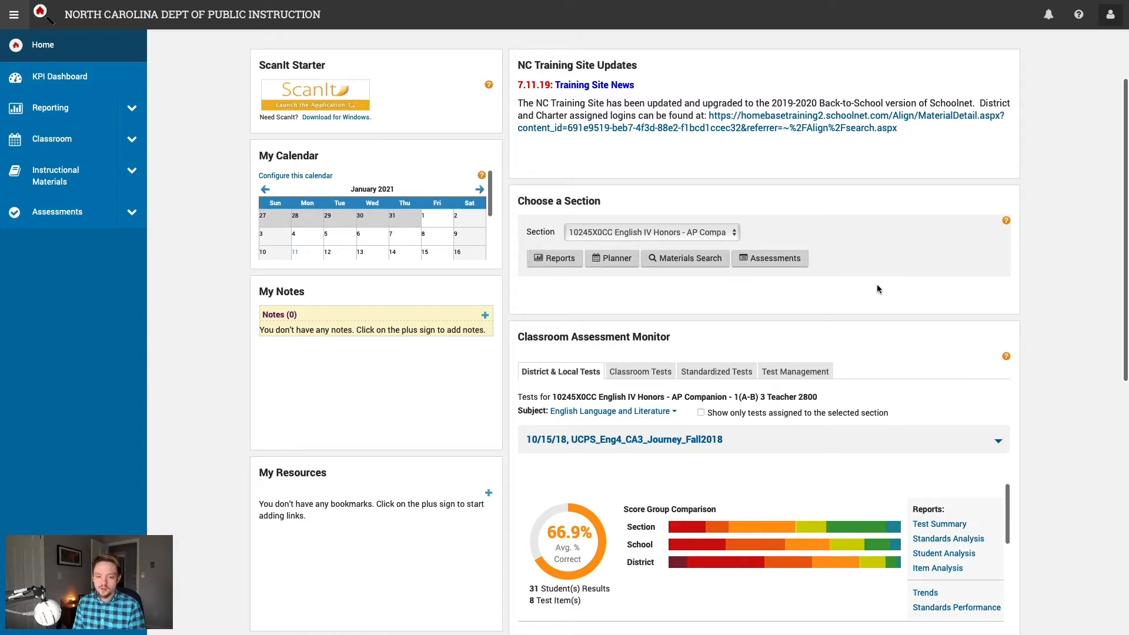
scroll(1076, 305, "down", 4)
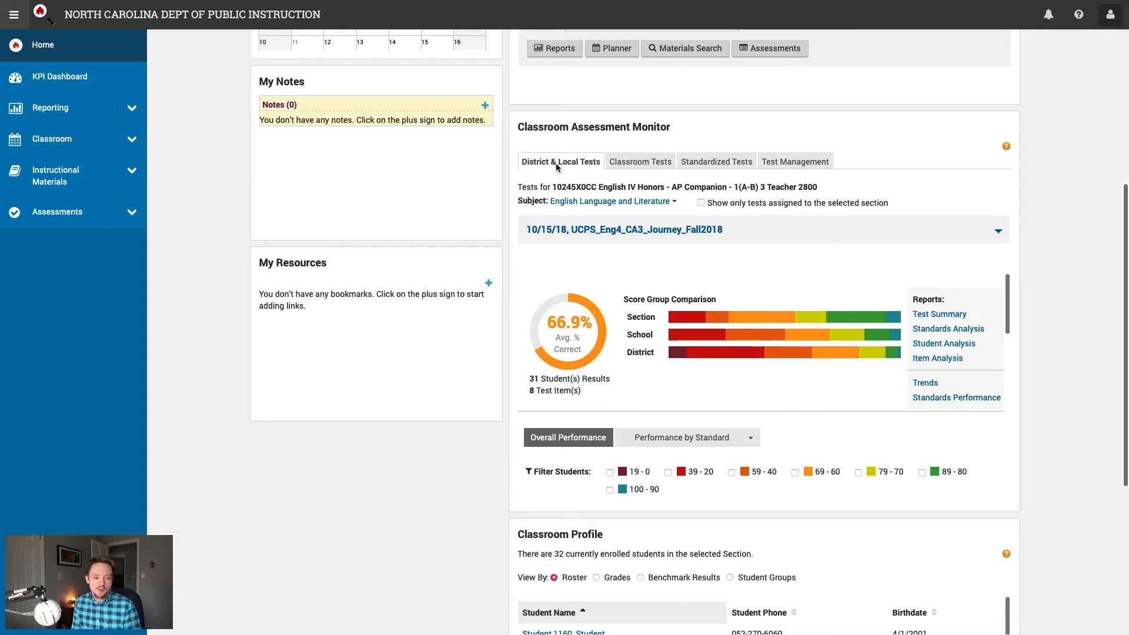
left_click(636, 161)
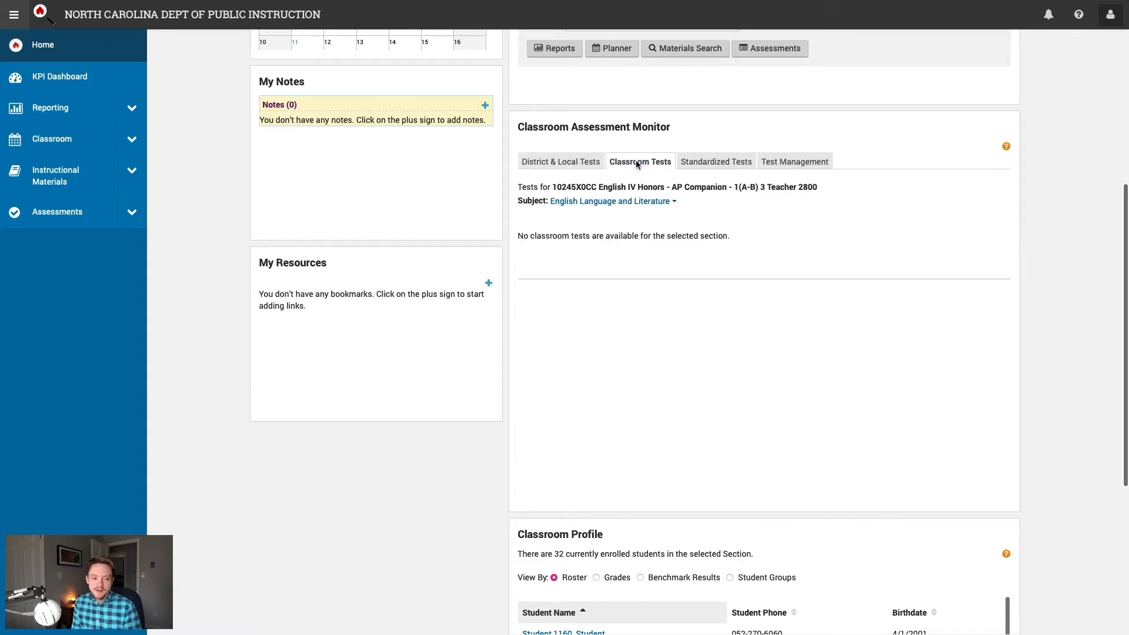
left_click(563, 161)
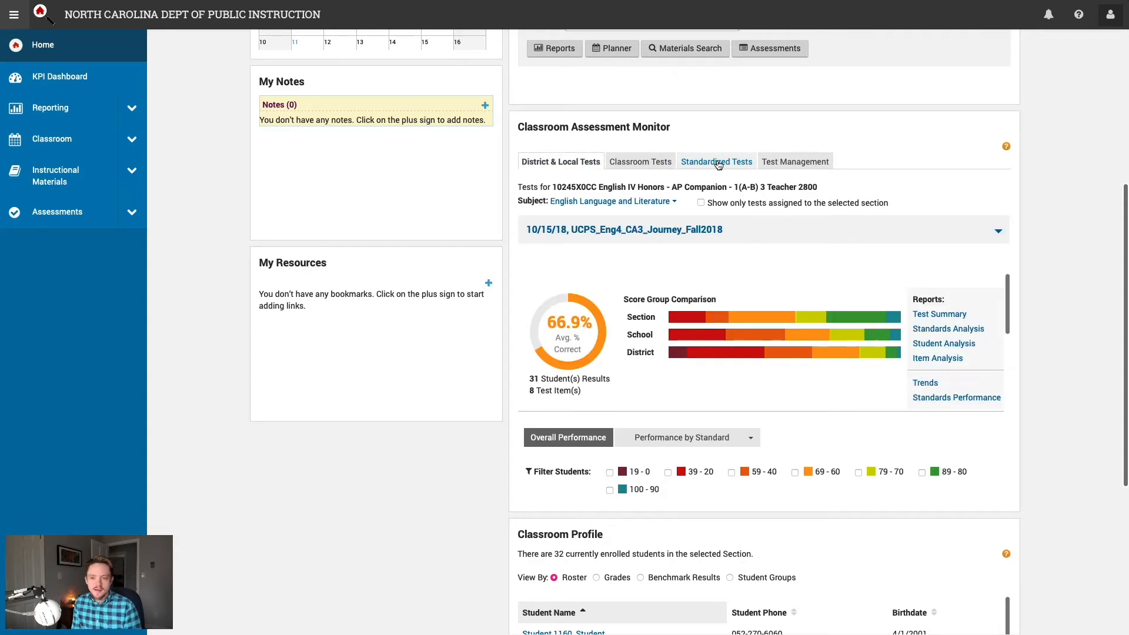
left_click(718, 164)
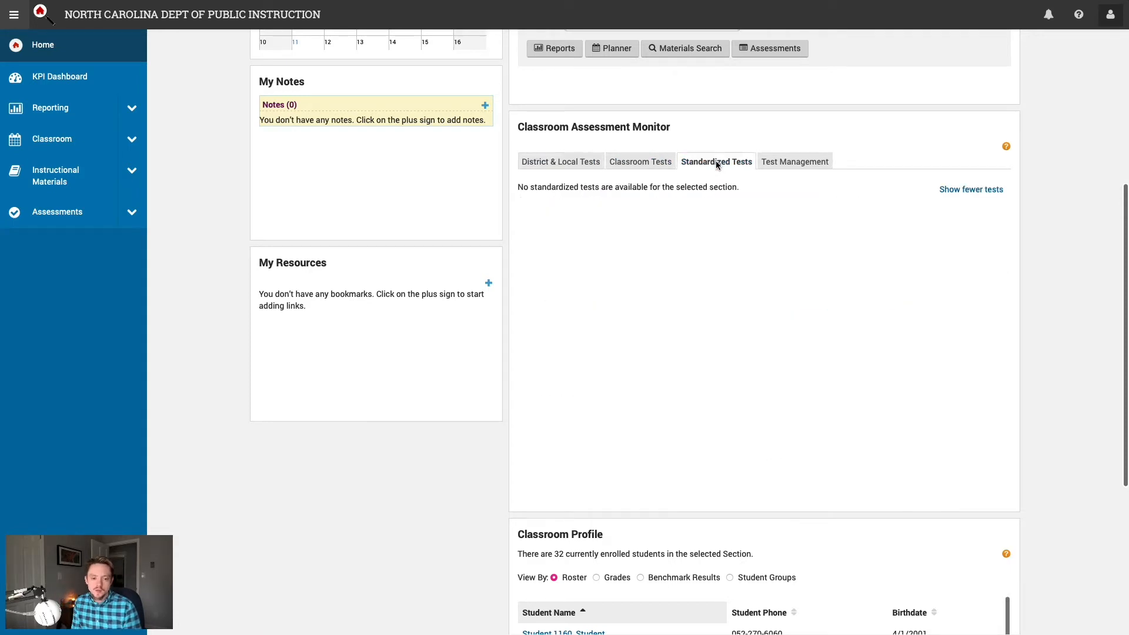
left_click(788, 162)
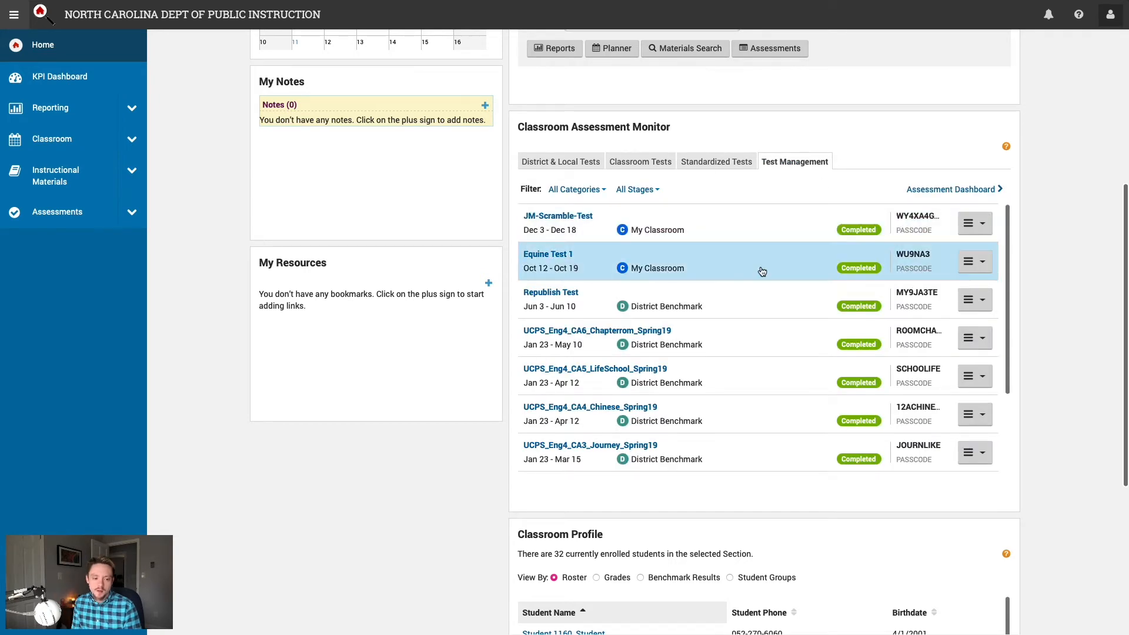
left_click(532, 162)
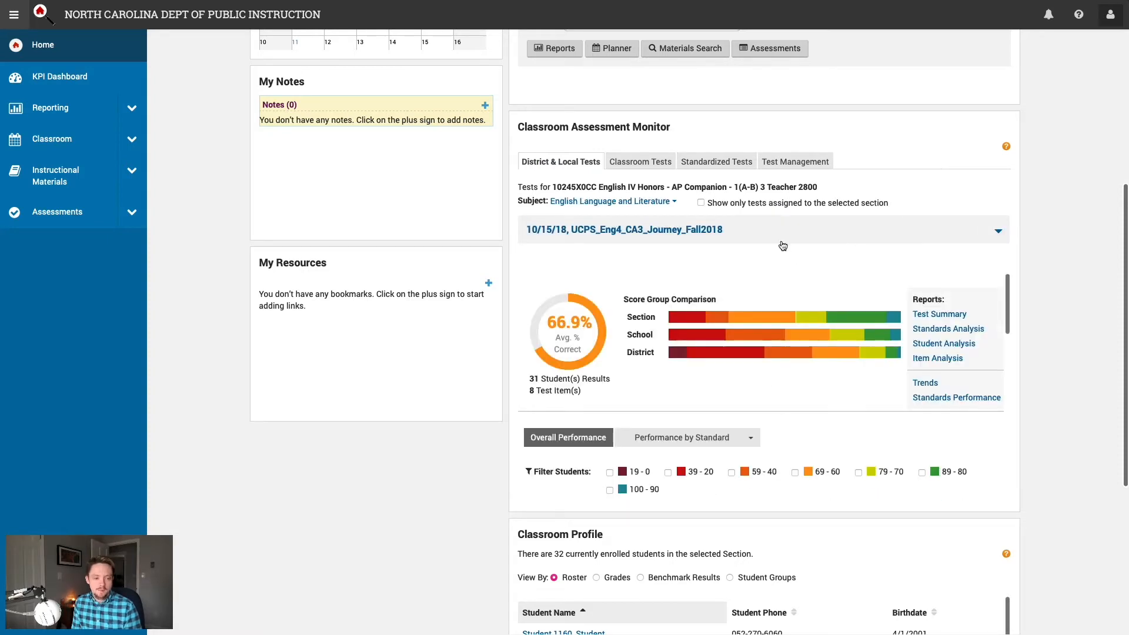
left_click(999, 232)
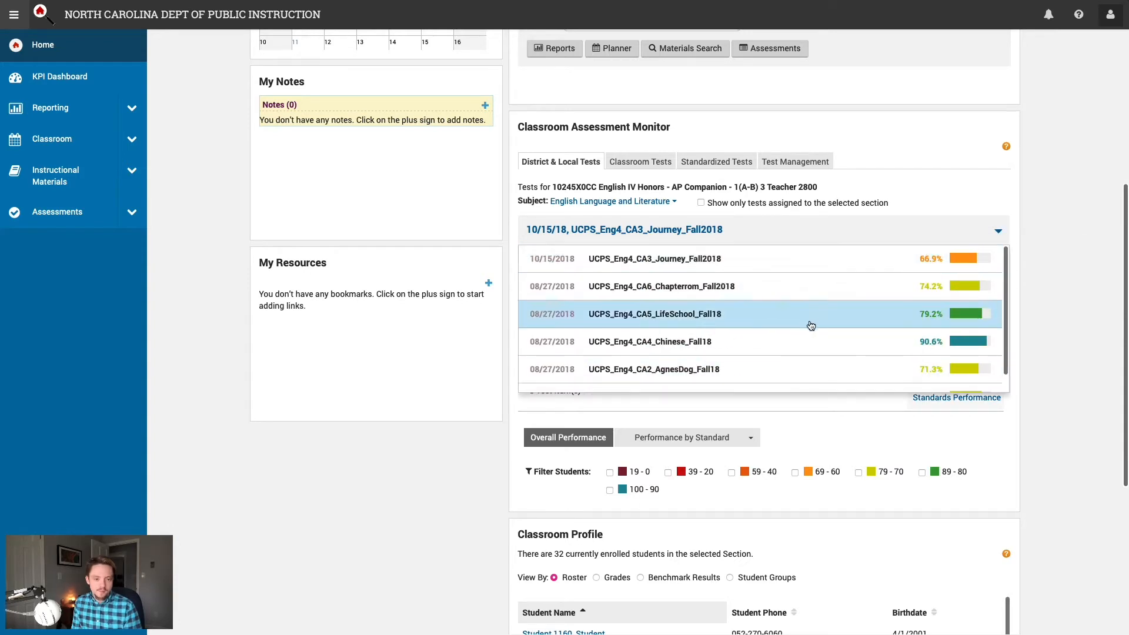
left_click(998, 234)
scroll(828, 279, "down", 1)
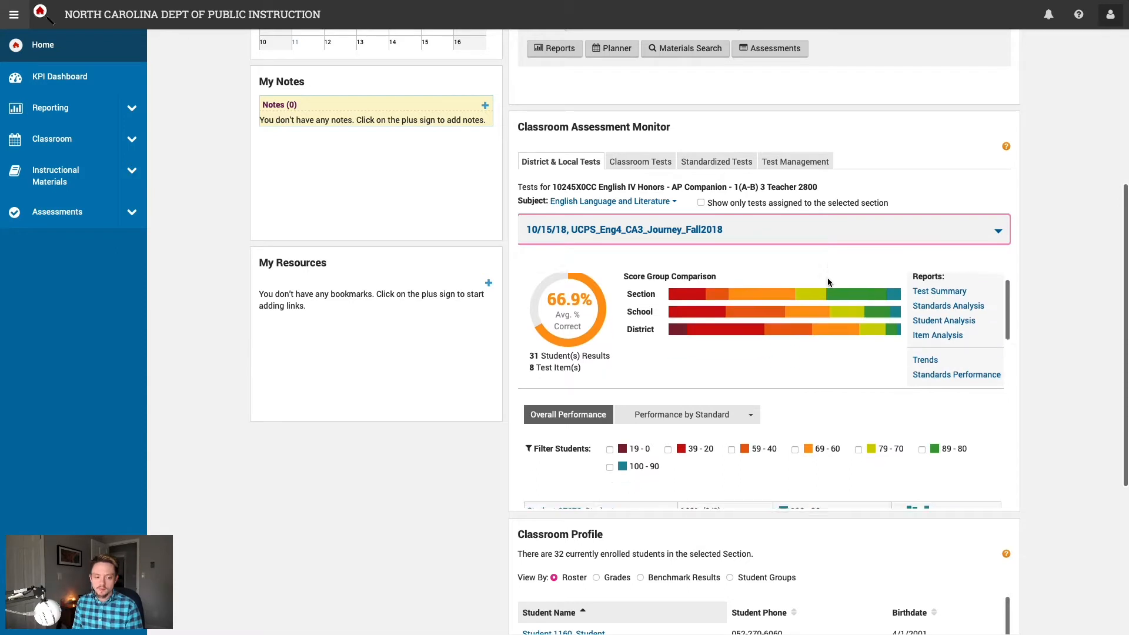
scroll(828, 278, "up", 1)
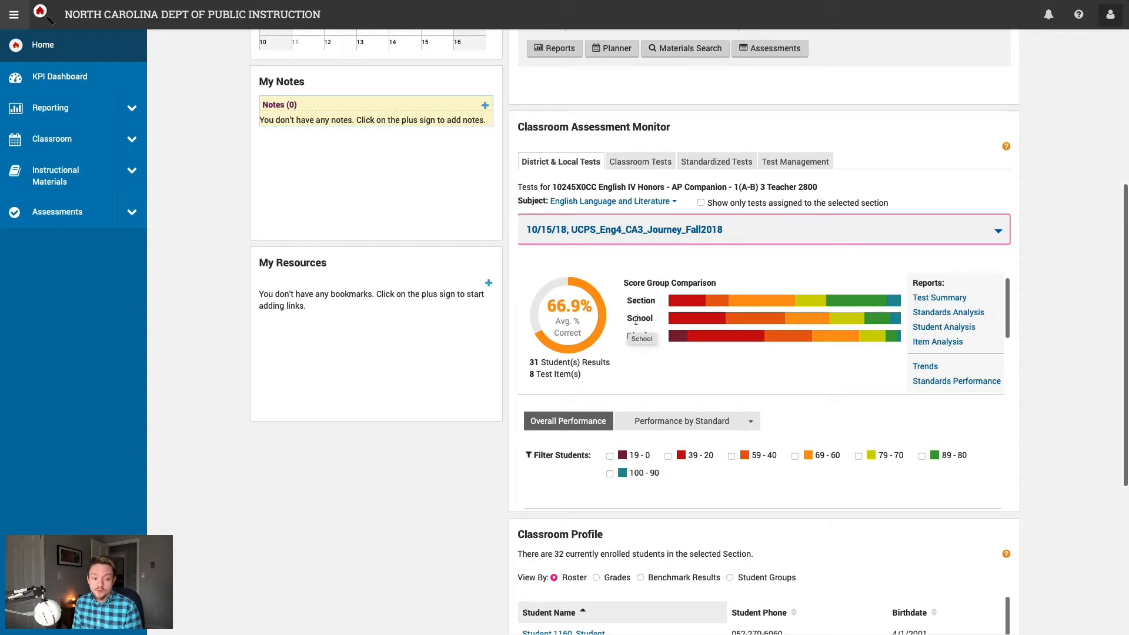
left_click(731, 358)
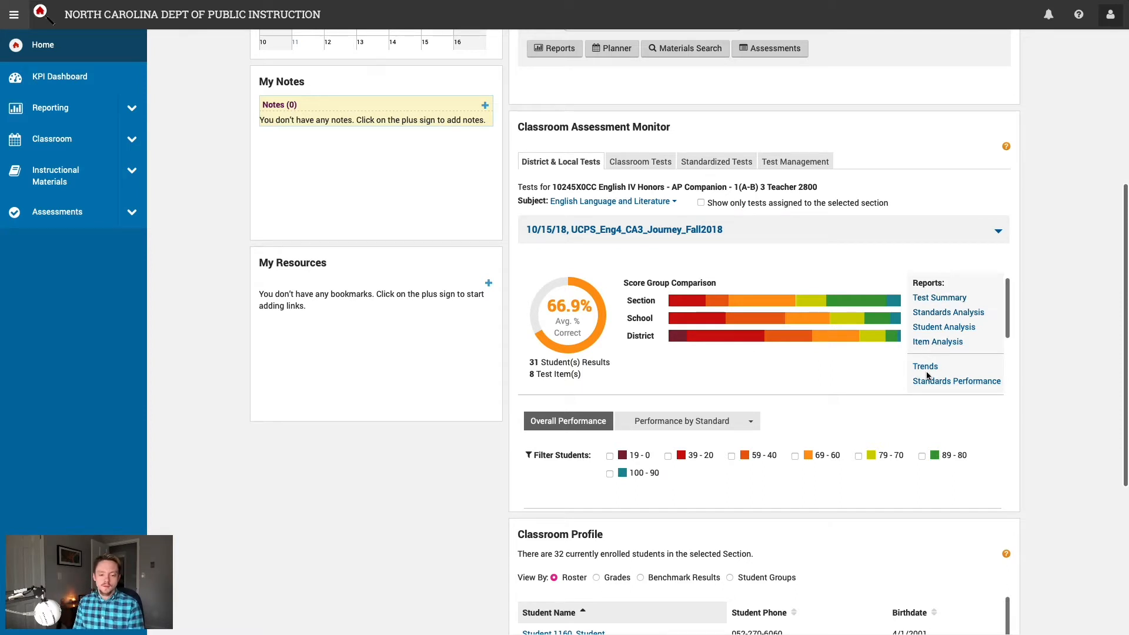
Step: Scroll through the student results and Classroom Profile roster, then advance to slide 11, Accessing Schoolnet Production
scroll(831, 385, "down", 3)
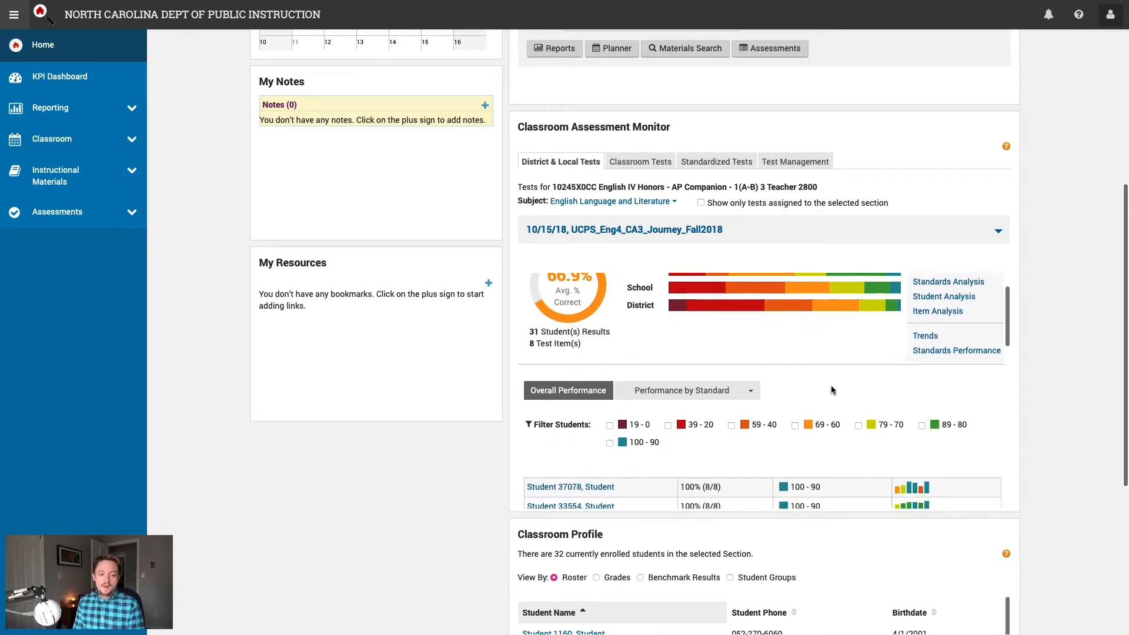
scroll(831, 385, "down", 8)
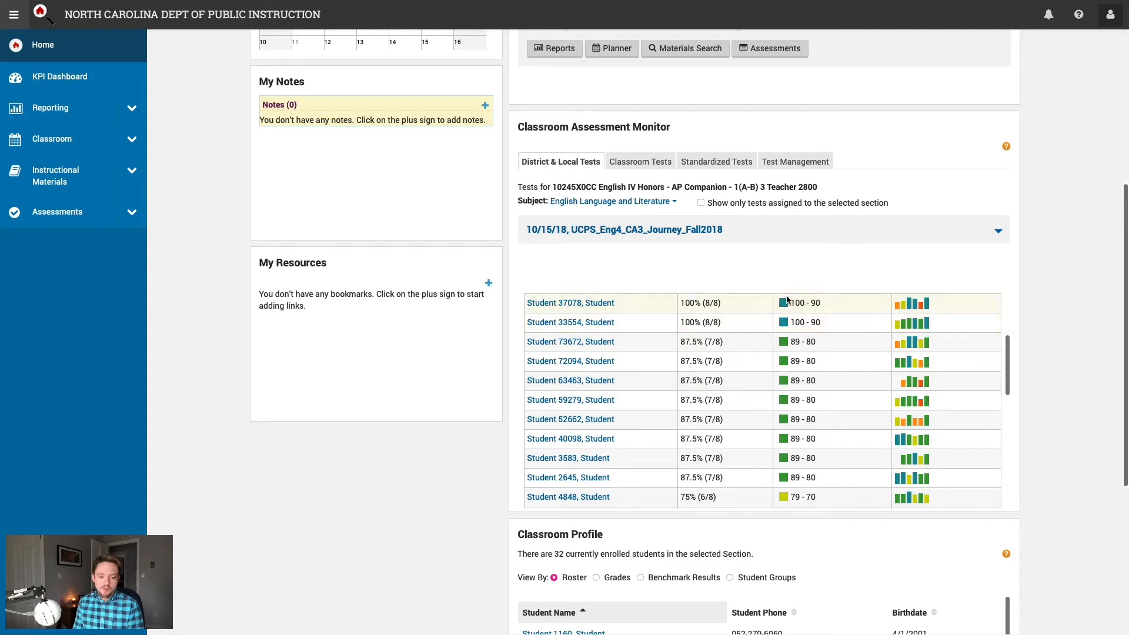
scroll(852, 405, "down", 3)
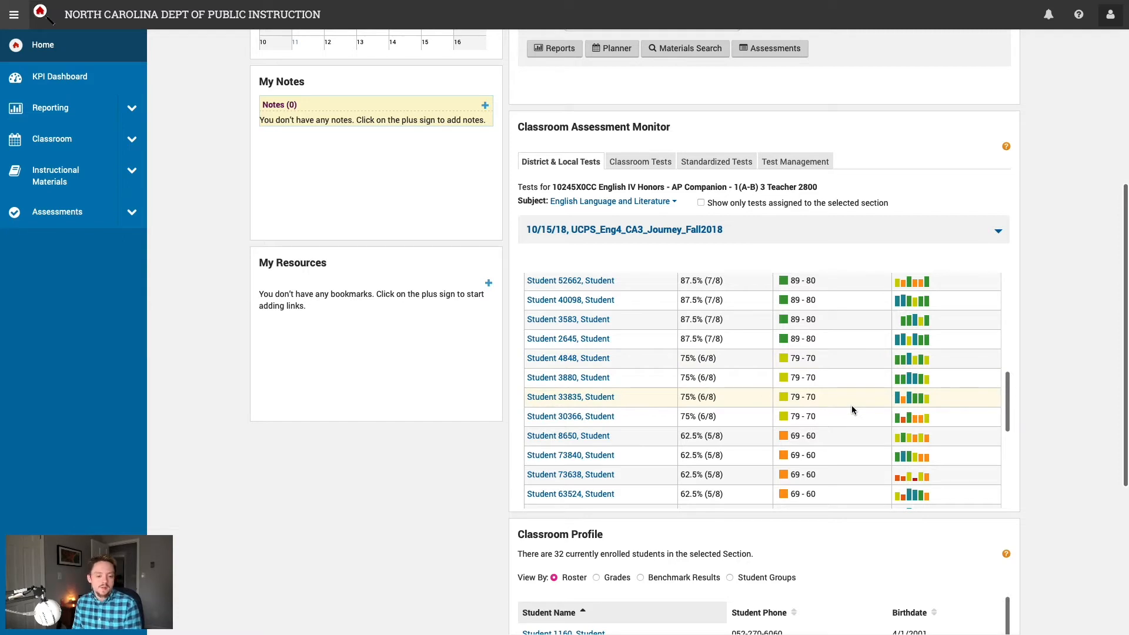
scroll(1065, 419, "down", 4)
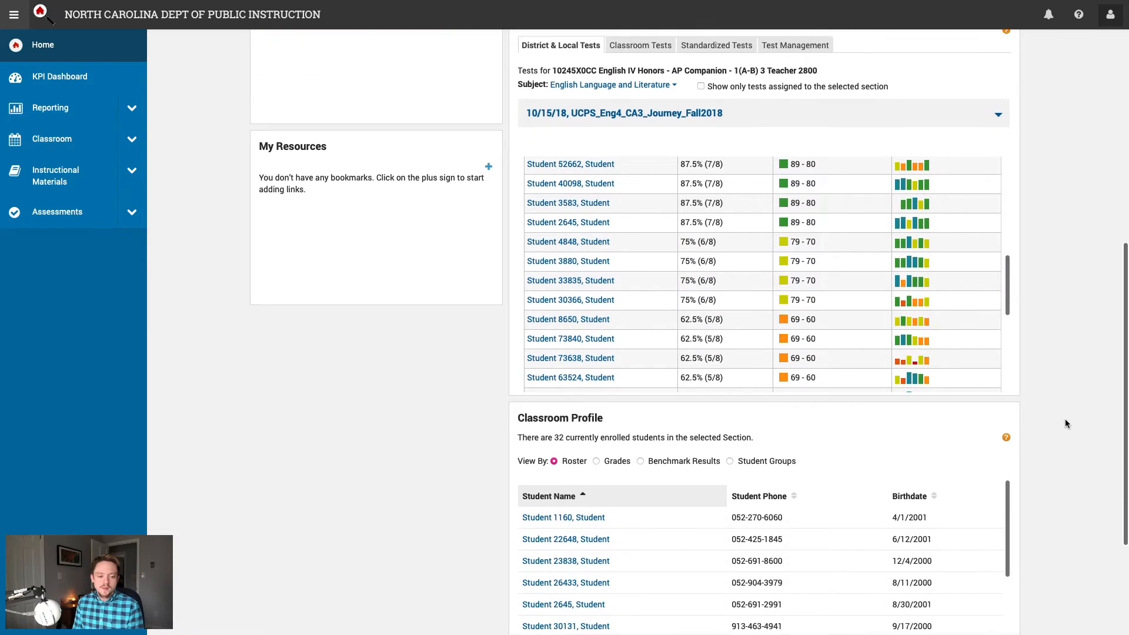
scroll(1065, 420, "down", 2)
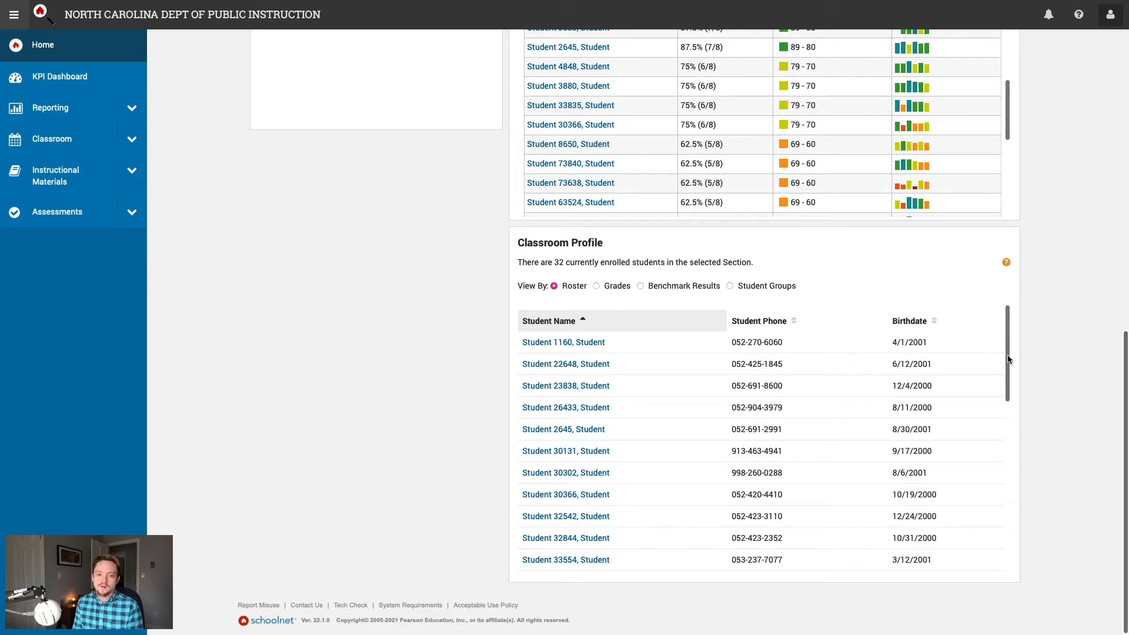
scroll(1073, 357, "up", 1)
scroll(1074, 357, "up", 1)
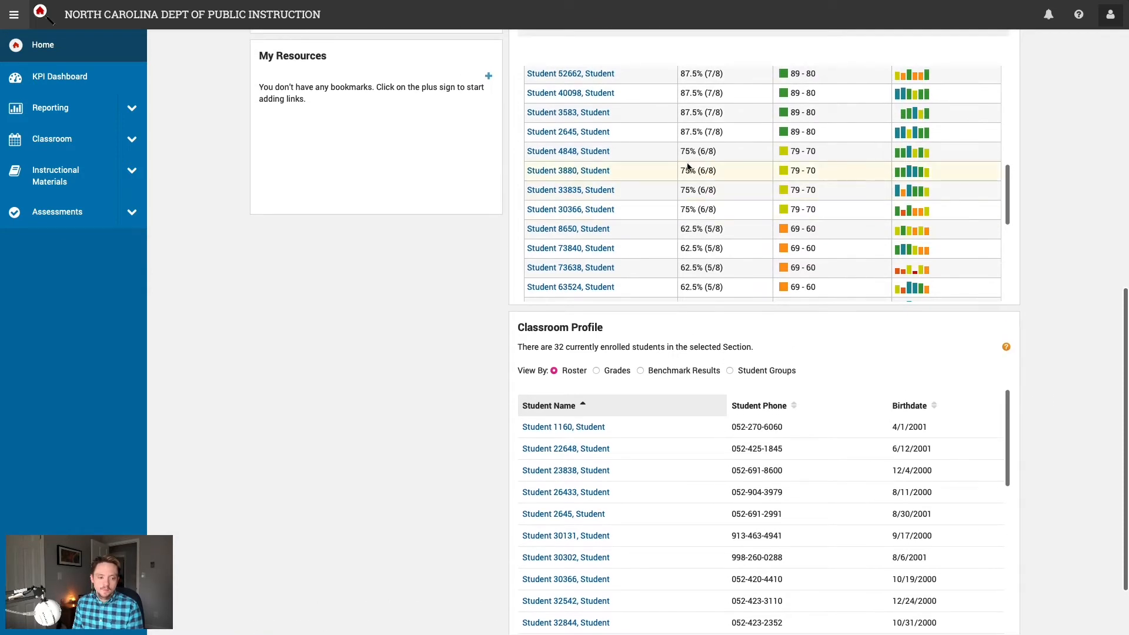
scroll(627, 165, "up", 2)
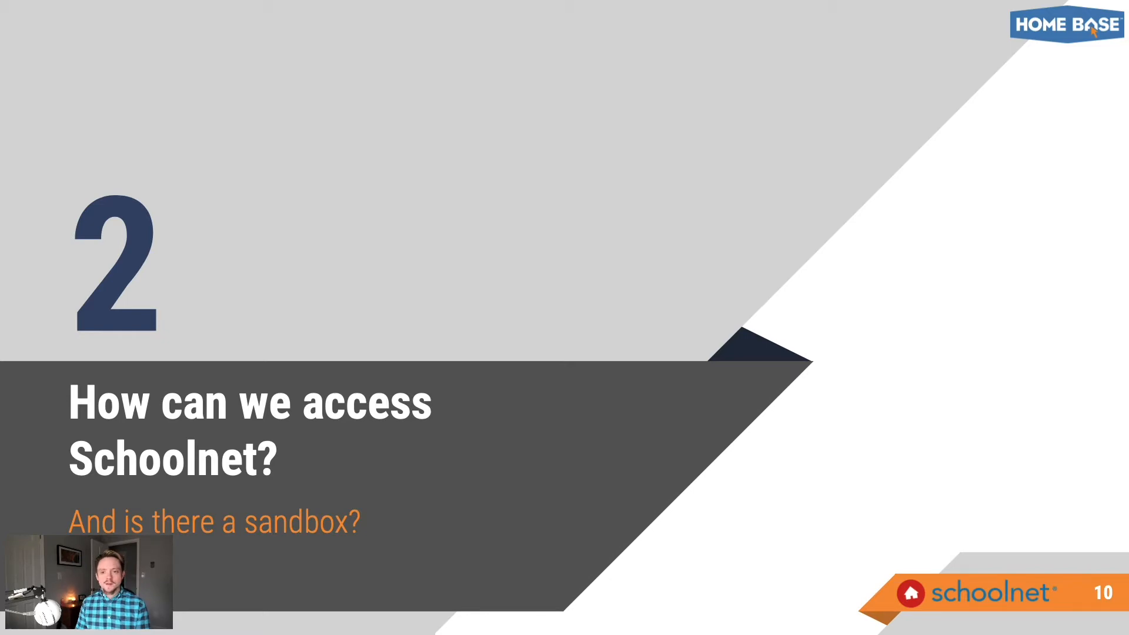
key("Right")
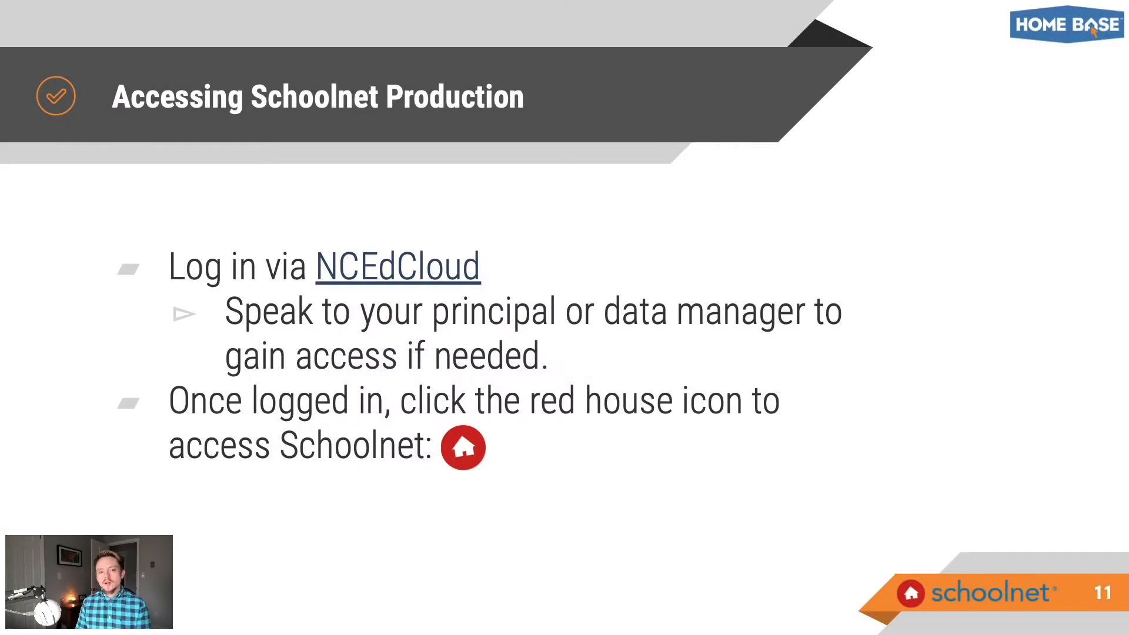
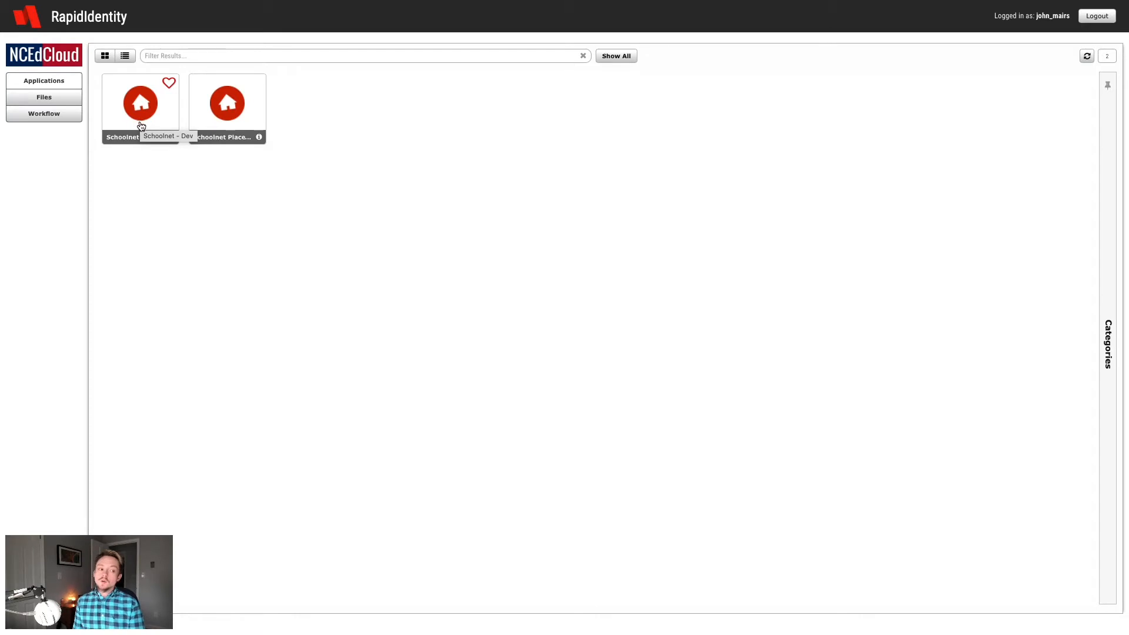
Step: Launch Schoolnet from the RapidIdentity Applications list to reach the student home page
left_click(141, 126)
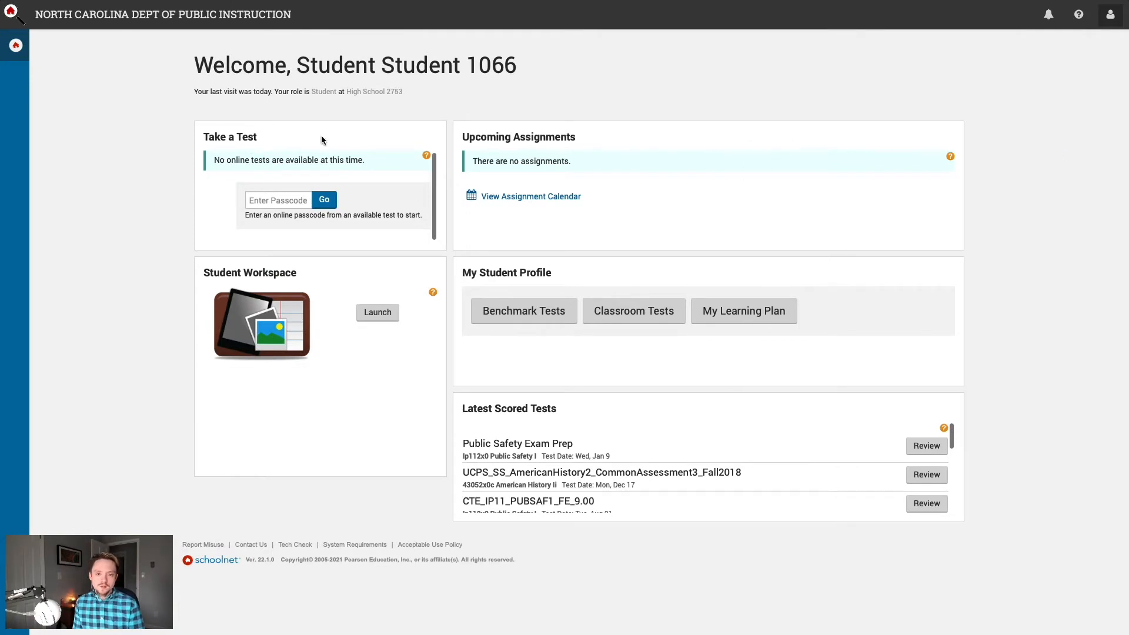
Step: Focus the Enter Passcode field on the student home page, then click away from it
left_click(273, 203)
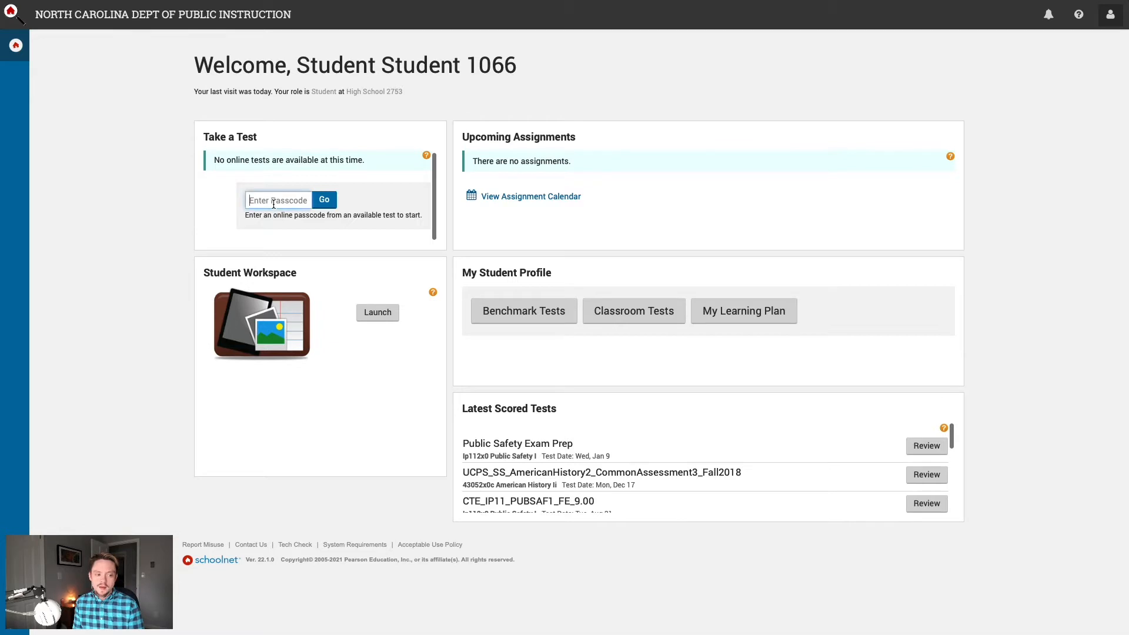
left_click(602, 142)
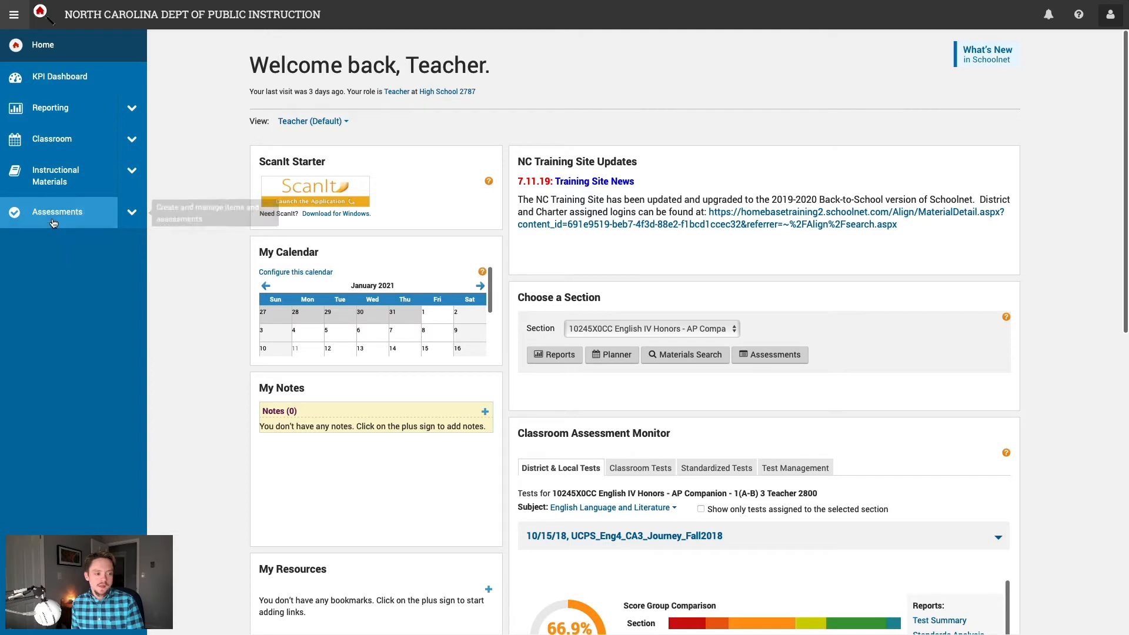
Step: Expand Assessments in the sidebar and preview the ways to create a test
left_click(133, 214)
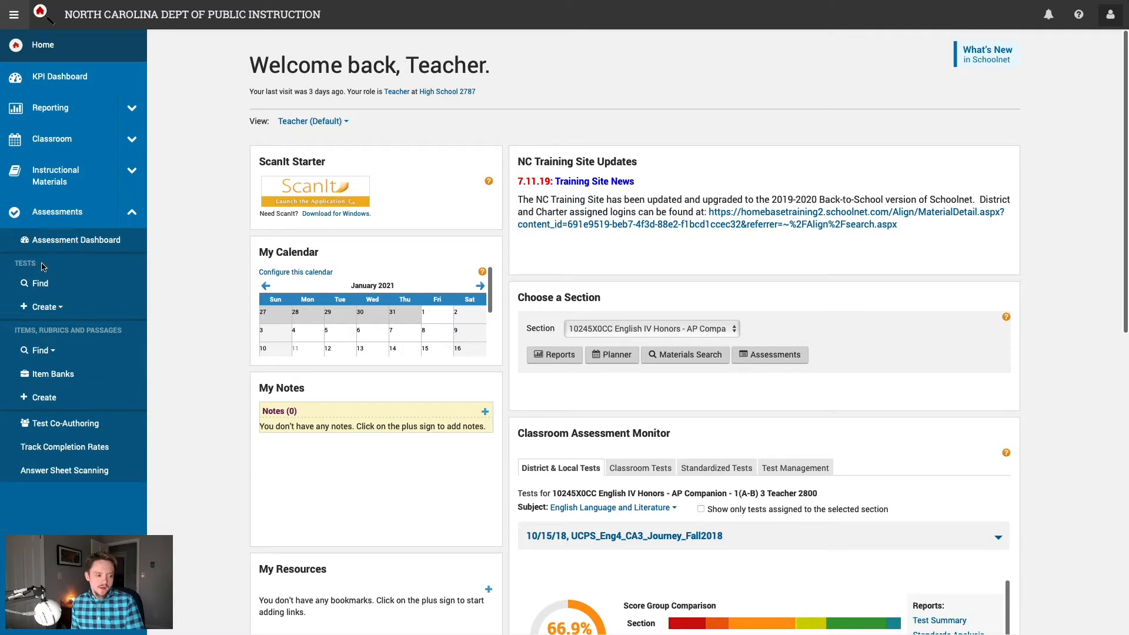
left_click(61, 313)
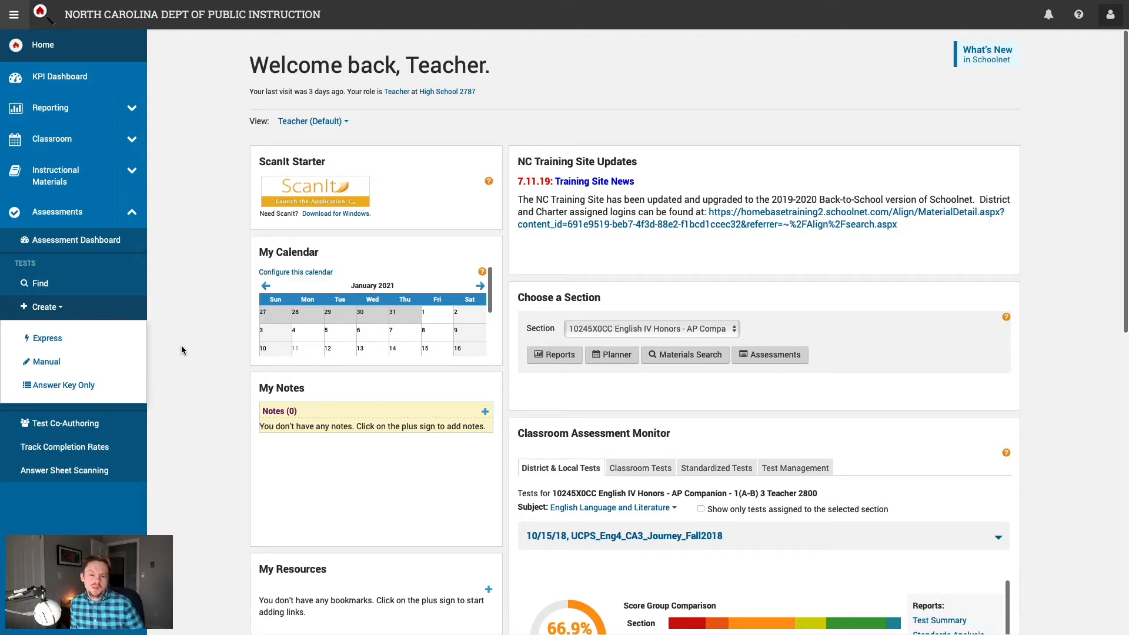
left_click(181, 345)
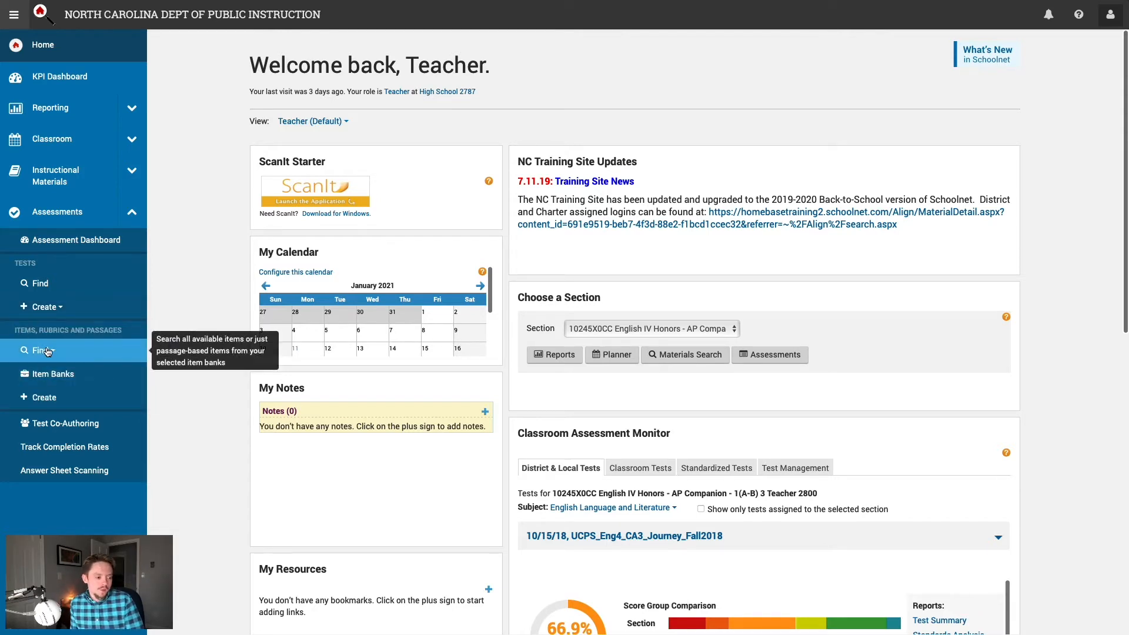
Step: Open the item search under Find Items, Rubrics and Passages, showing 25740 items
left_click_drag(7, 334, 136, 334)
left_click(136, 334)
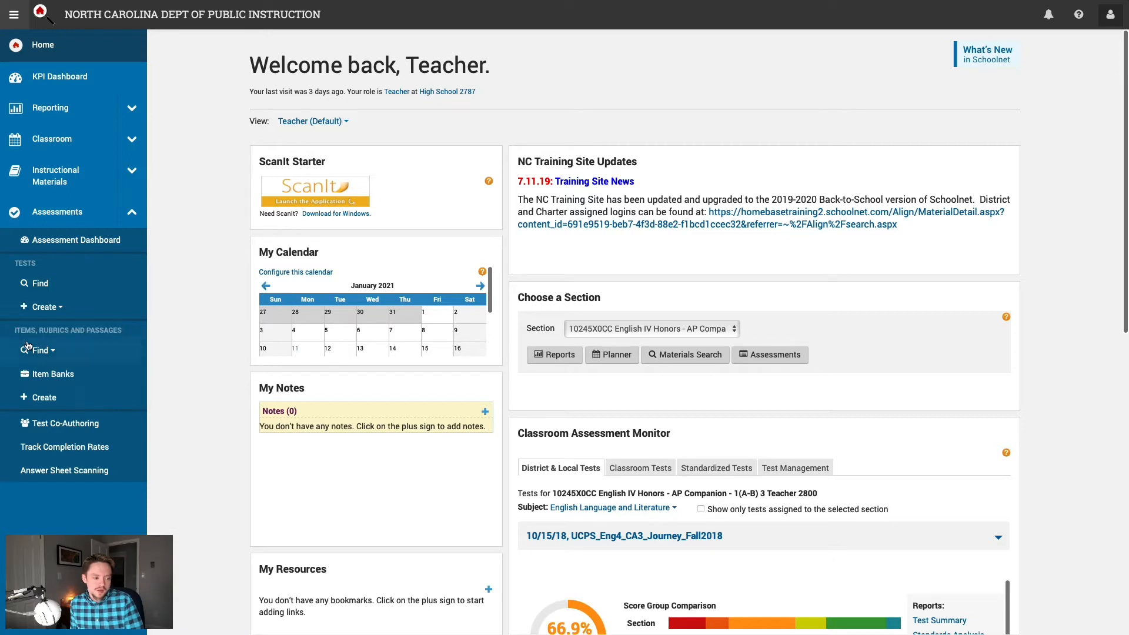
left_click(41, 351)
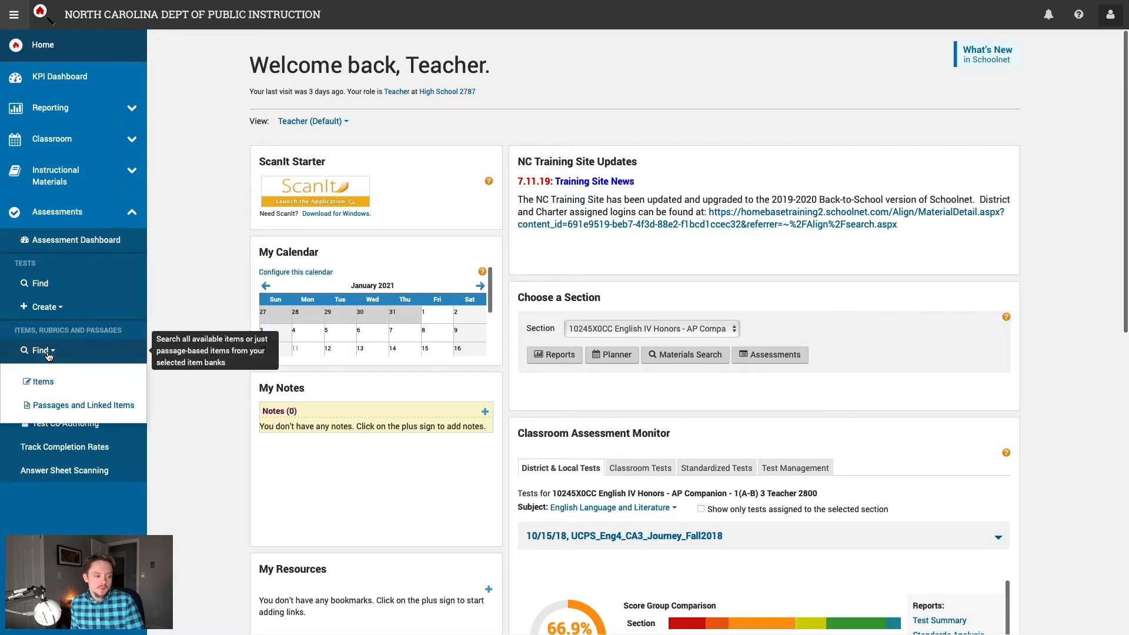
left_click(62, 384)
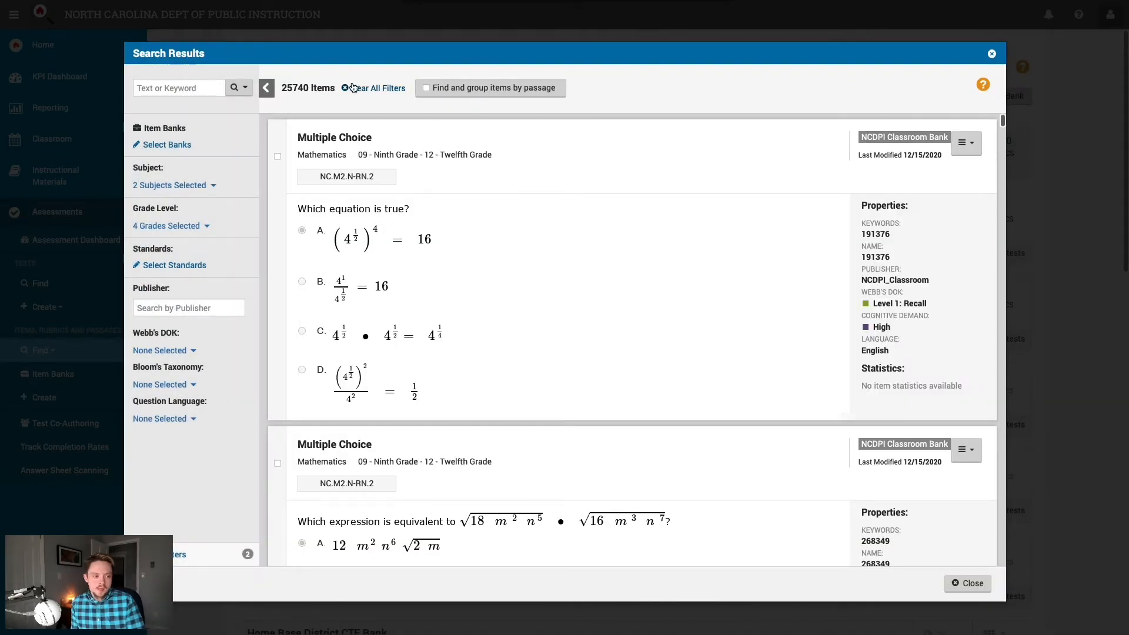
Step: Clear all item search filters, widening results to 148342 items, and bring up Select Standards
left_click(365, 89)
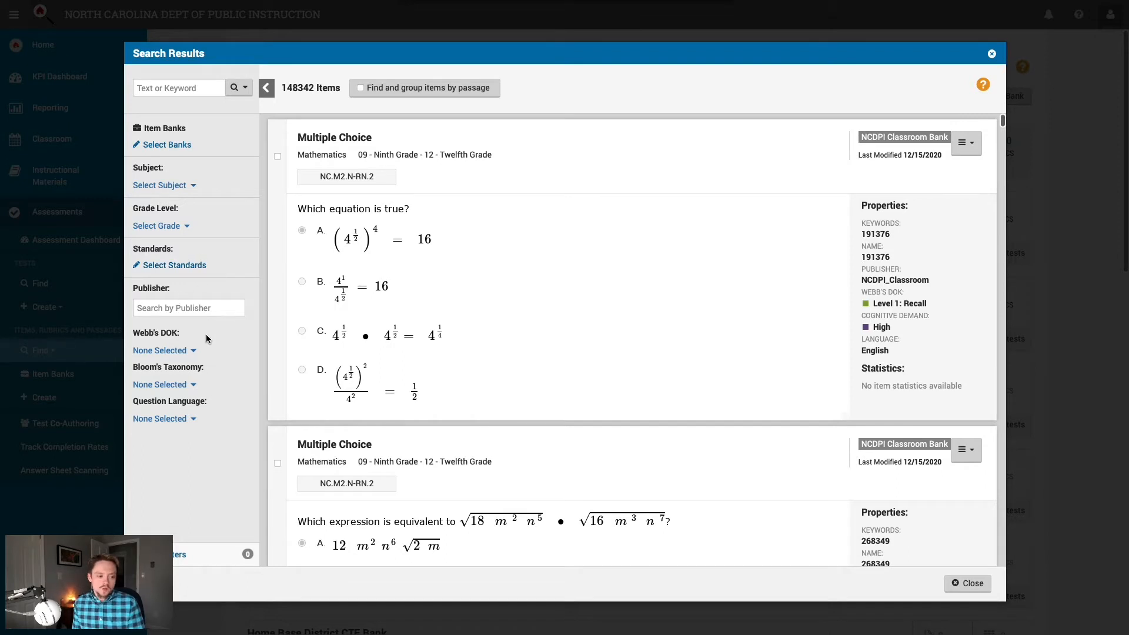
left_click(200, 266)
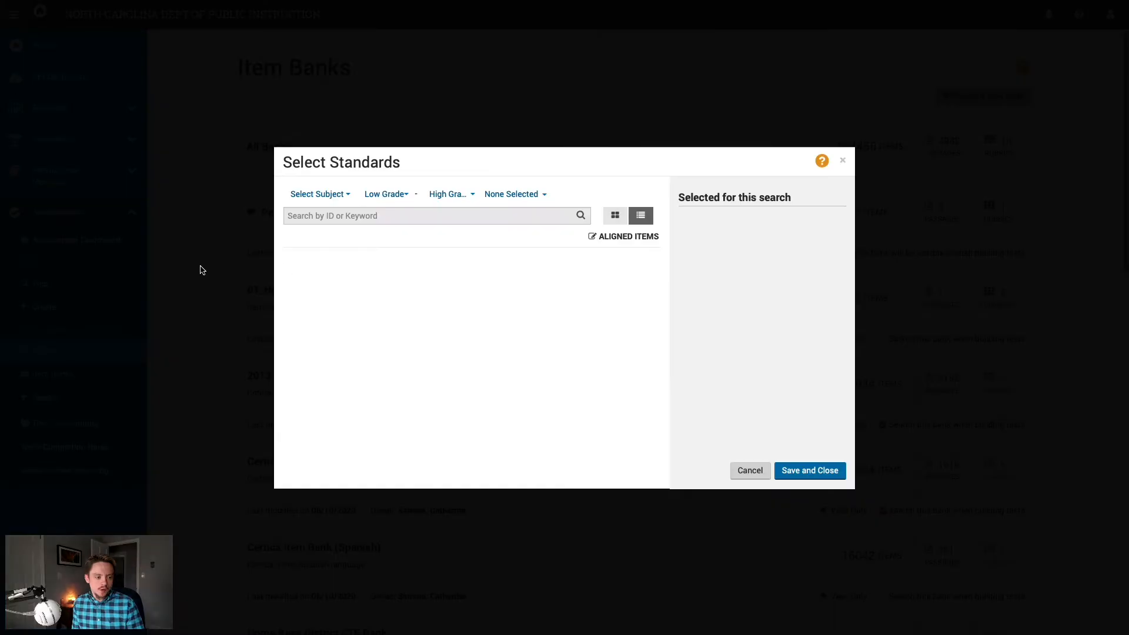
Step: Set the standards filter to Mathematics with grades 05 - Fifth through 05 - Fifth
left_click(319, 194)
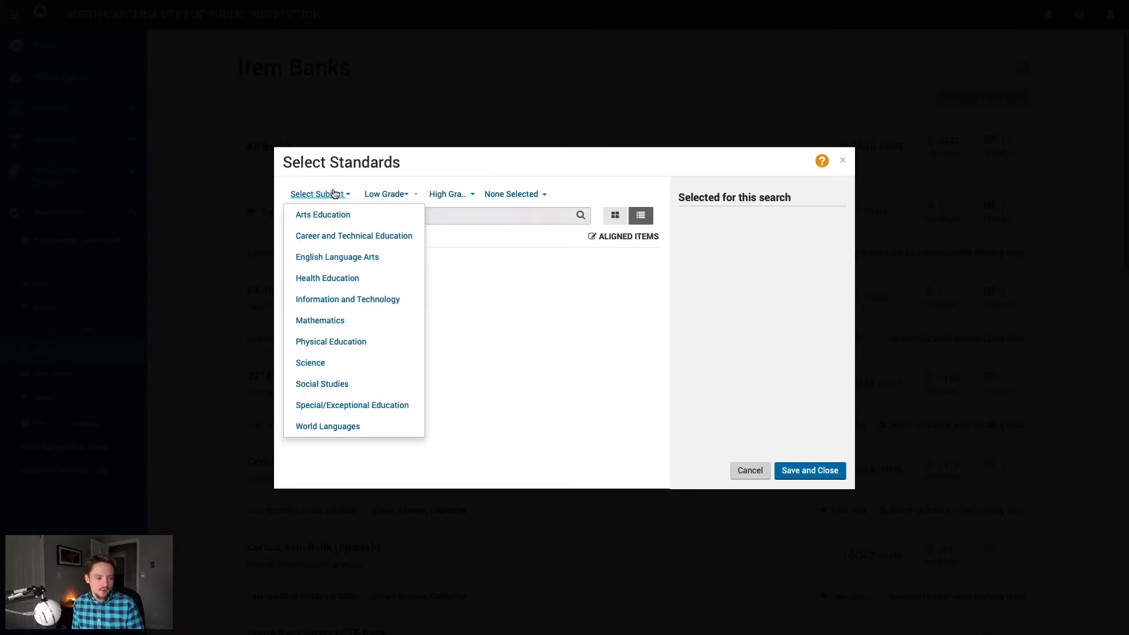
left_click(372, 326)
left_click(383, 194)
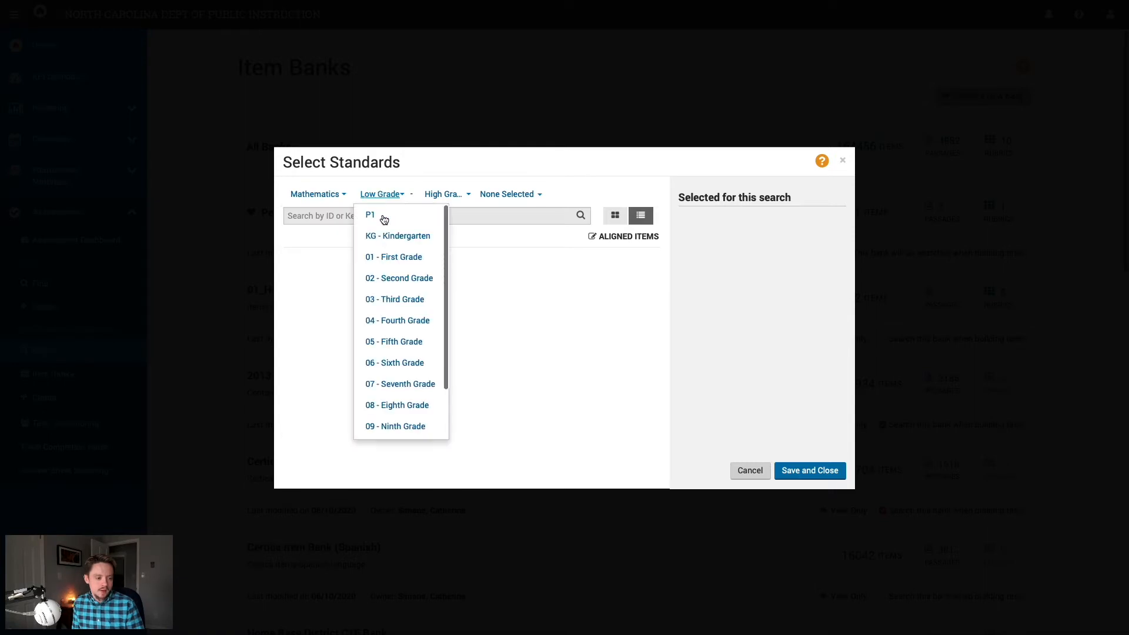
left_click(389, 341)
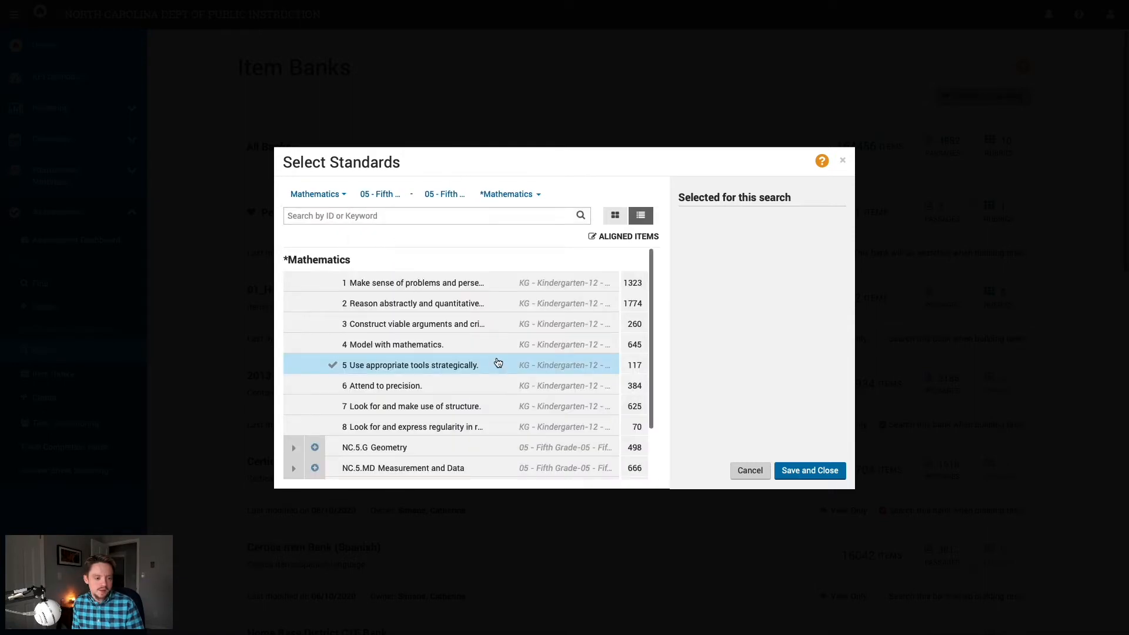
left_click(328, 195)
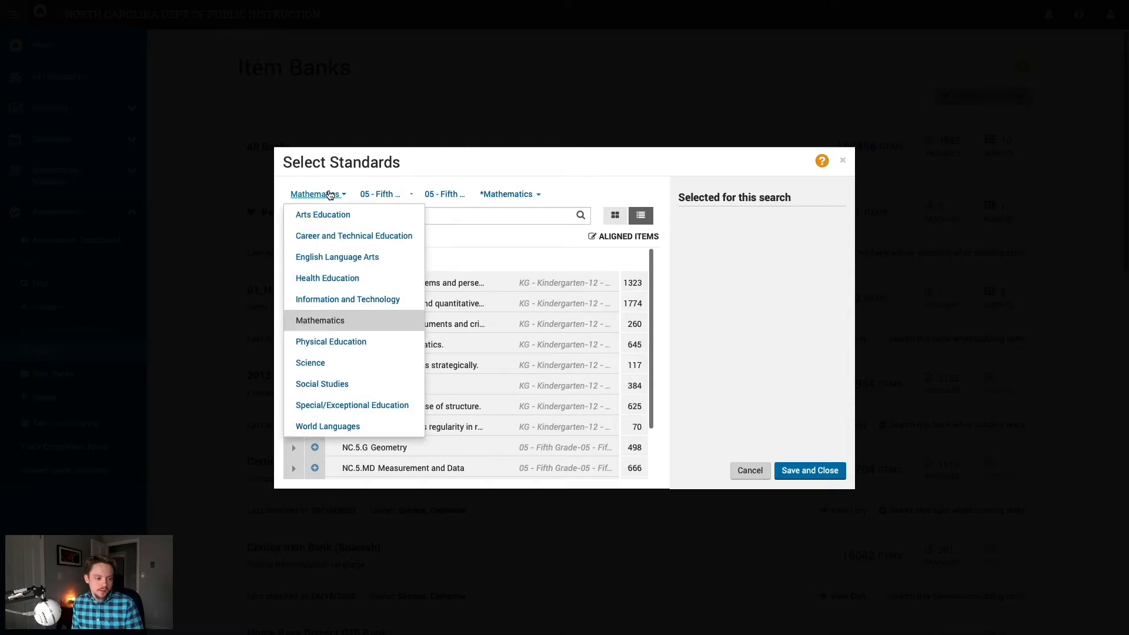
left_click(329, 195)
left_click(381, 194)
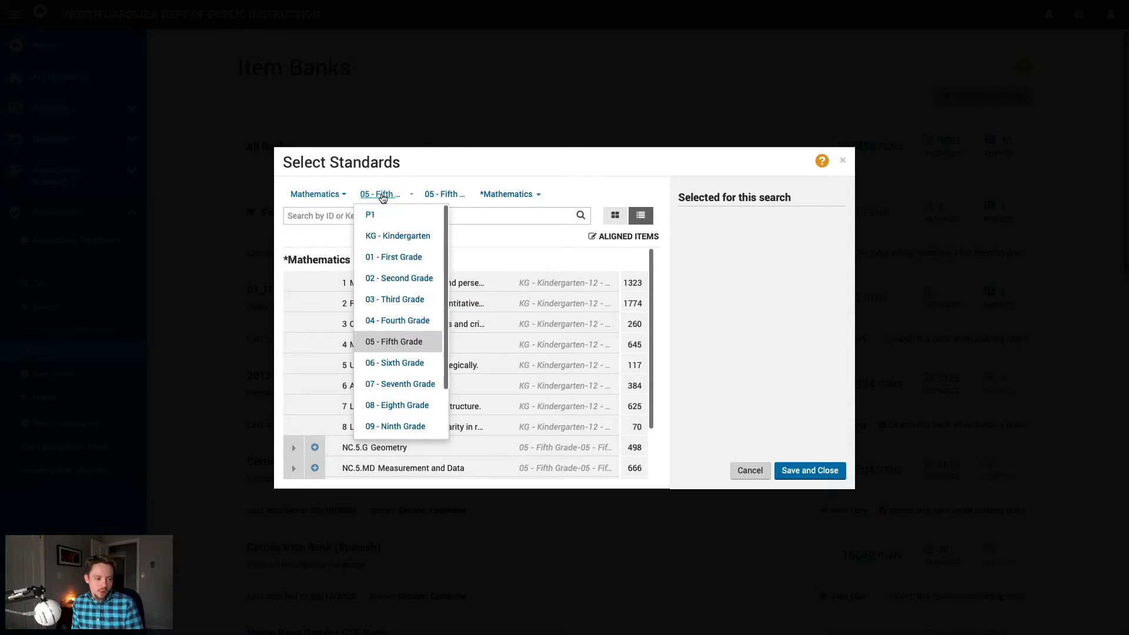
left_click(383, 198)
left_click(454, 197)
left_click(453, 199)
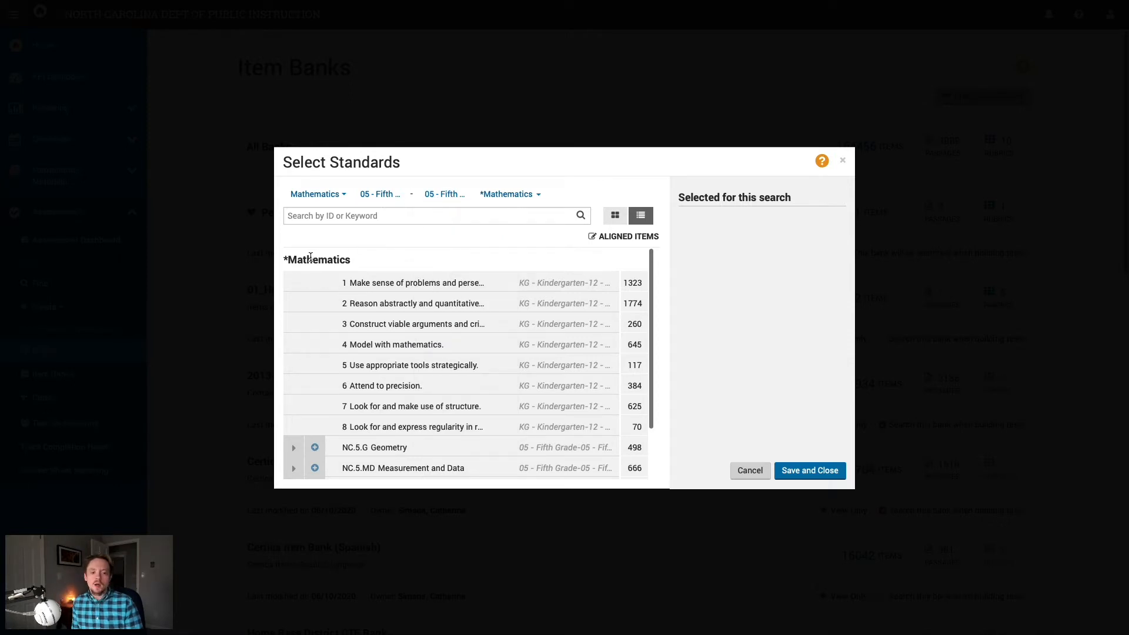
Step: Expand NC.5.MD Measurement and Data and check standard NC.5.MD.1
scroll(501, 412, "down", 1)
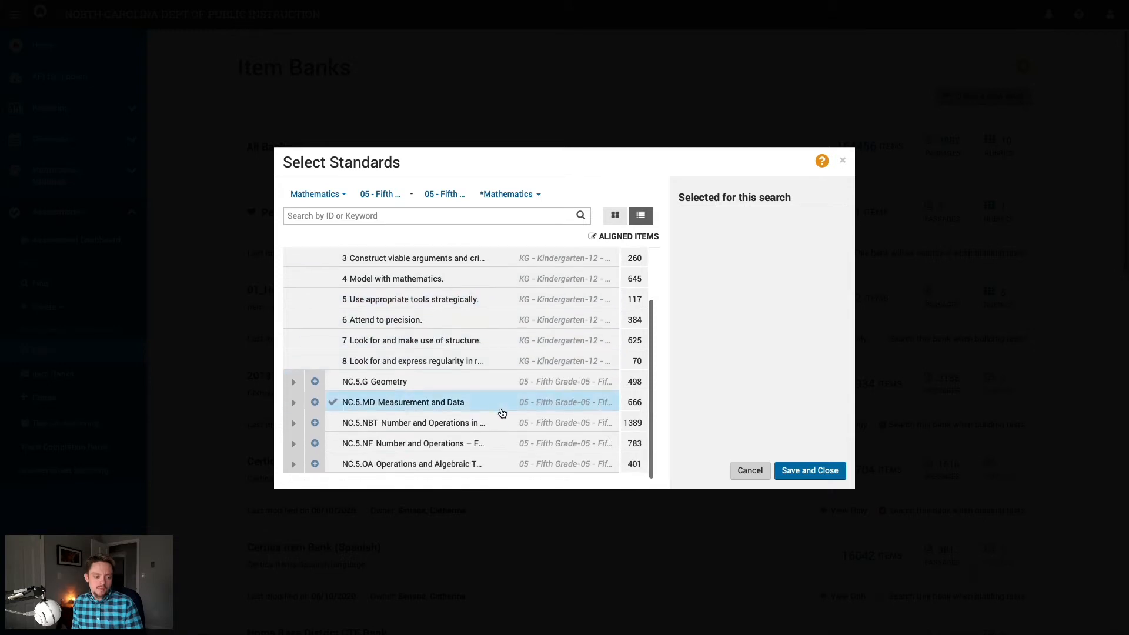
left_click(294, 403)
scroll(383, 398, "down", 1)
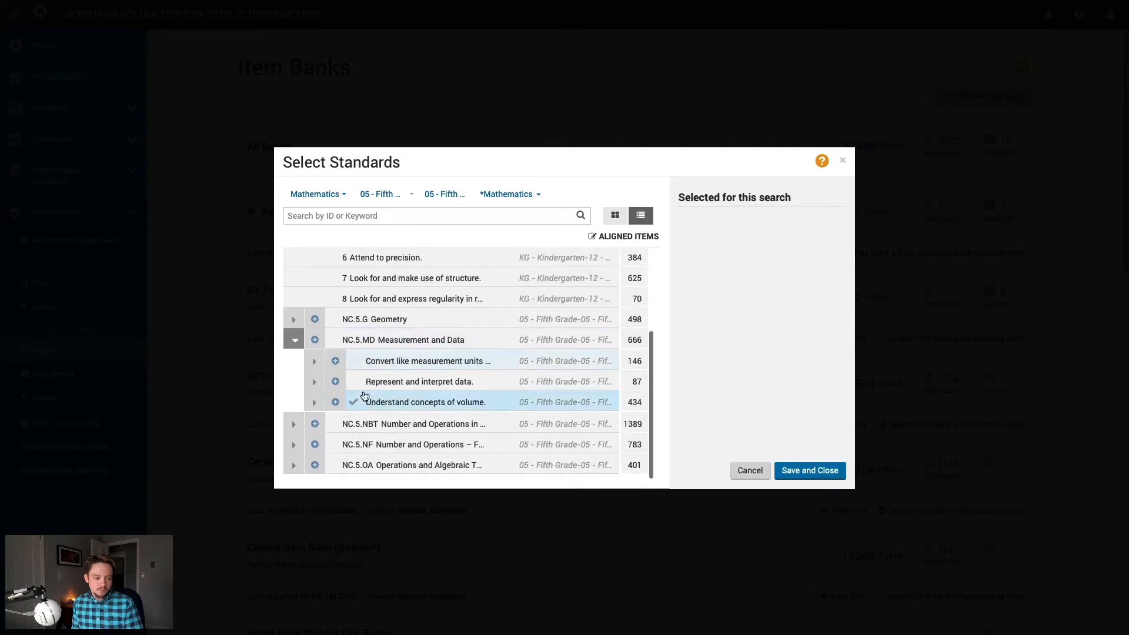
left_click(315, 362)
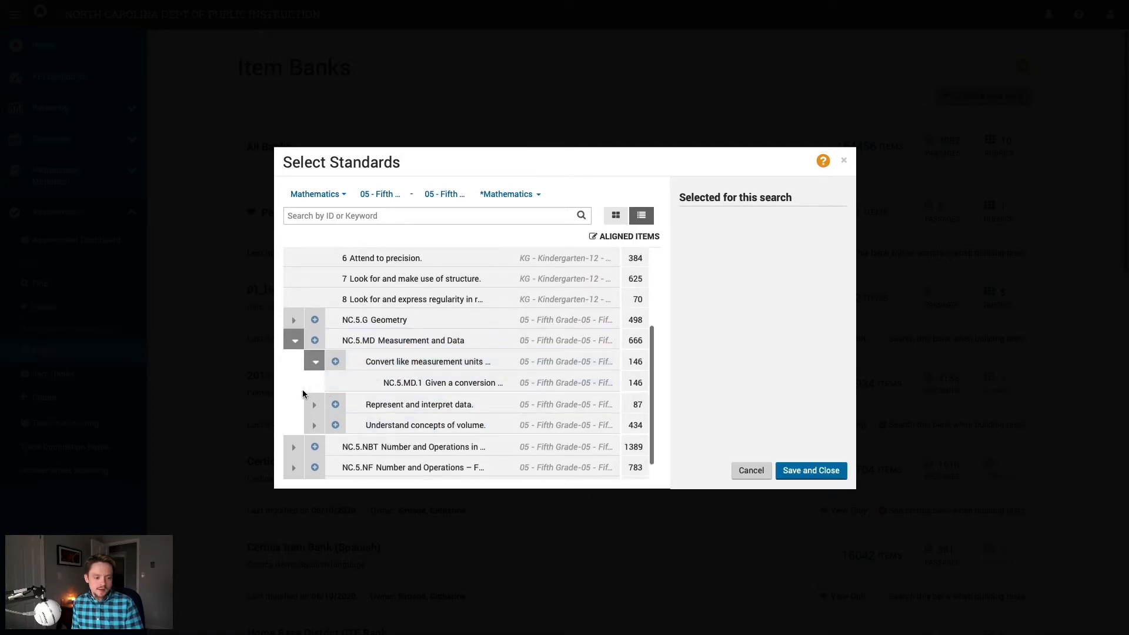
scroll(303, 389, "down", 1)
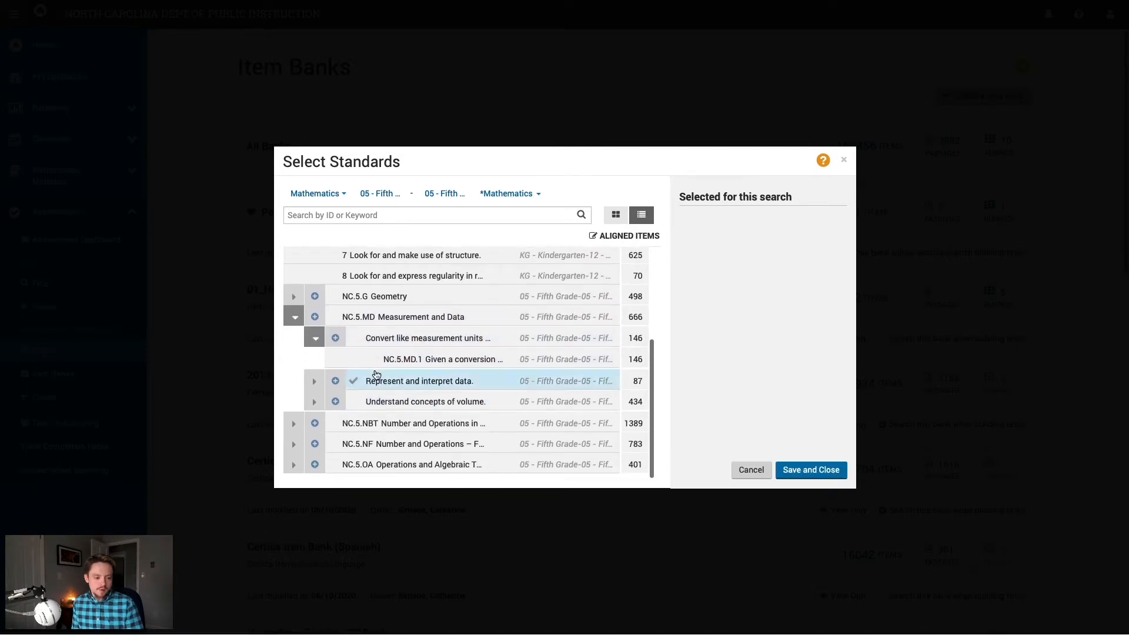
left_click(407, 364)
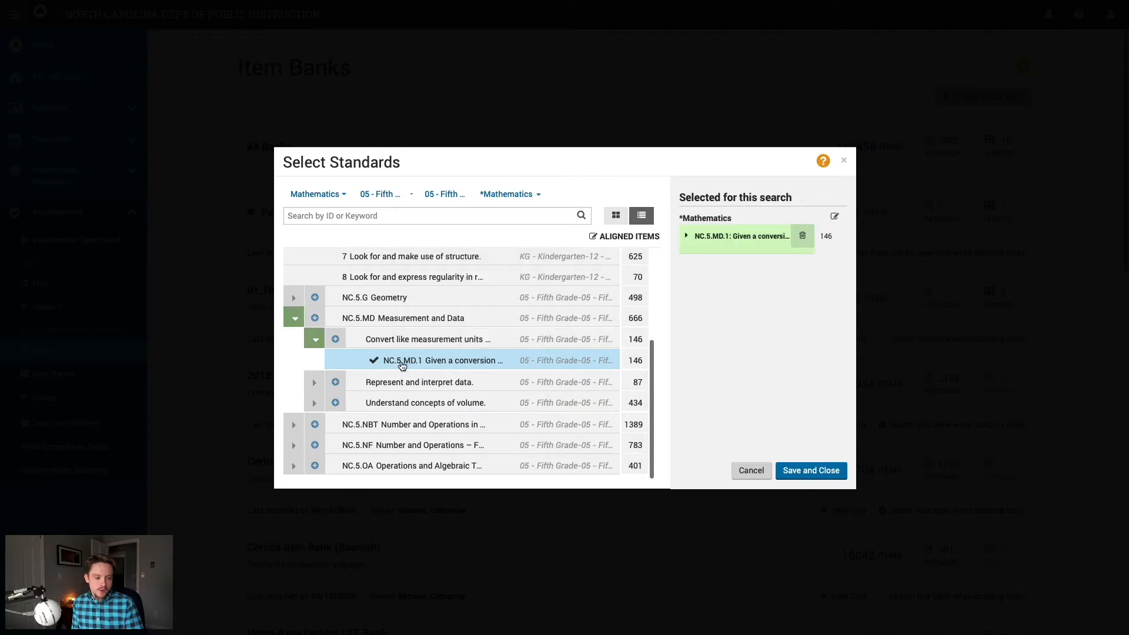
Step: Add NC.5.MD.2.ii, remove NC.5.MD.2.i, and apply the standards to get 229 items
left_click(315, 383)
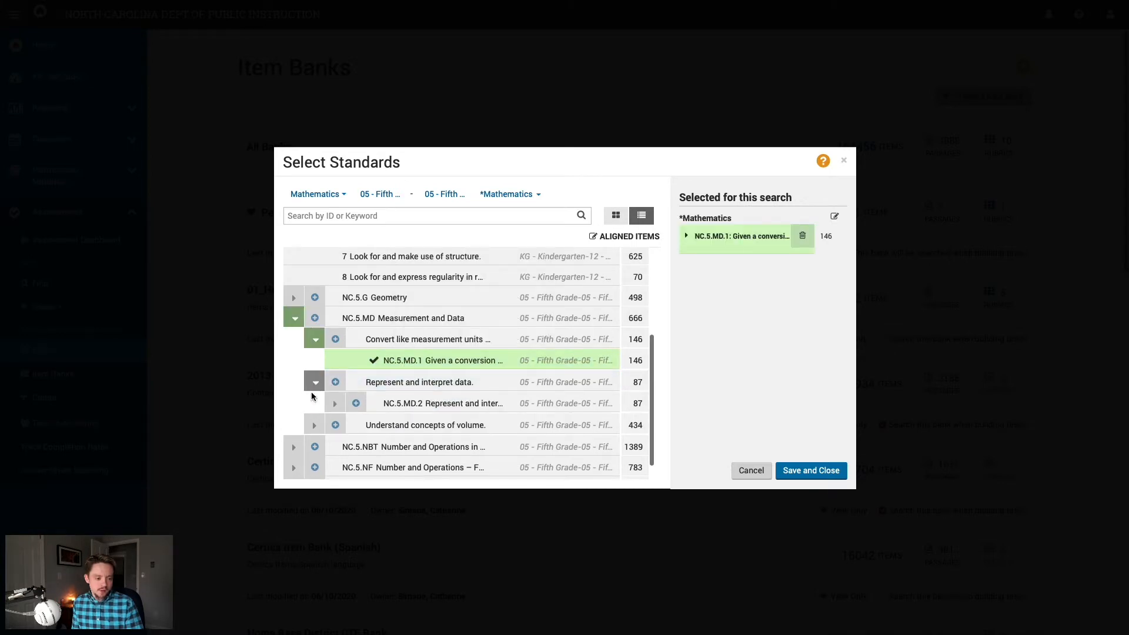
left_click(333, 405)
scroll(309, 403, "down", 1)
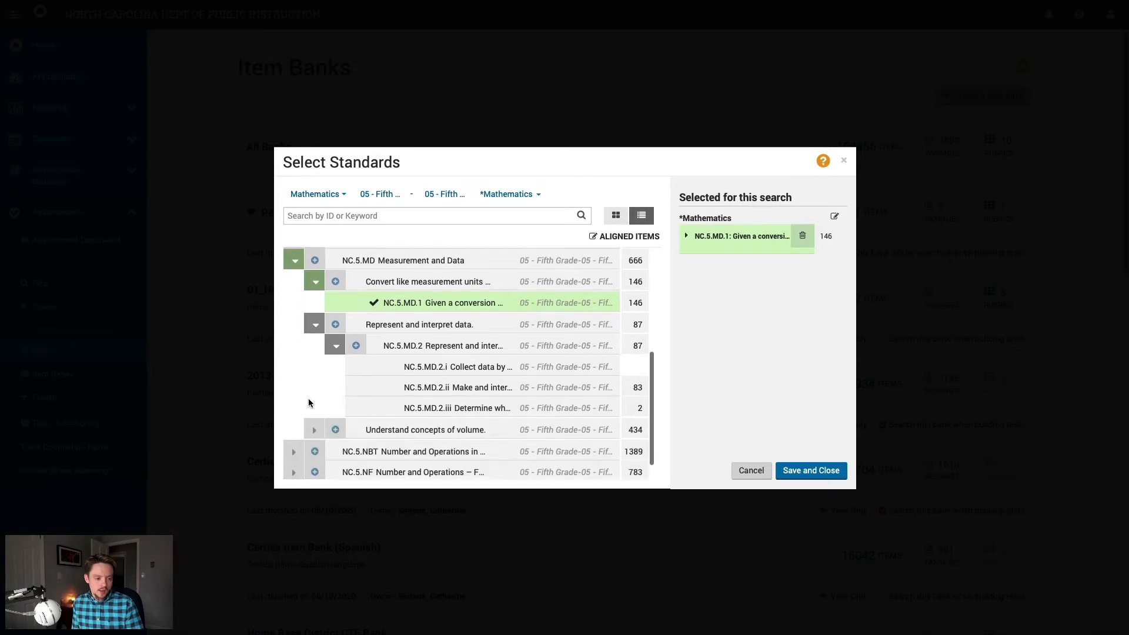
left_click(463, 369)
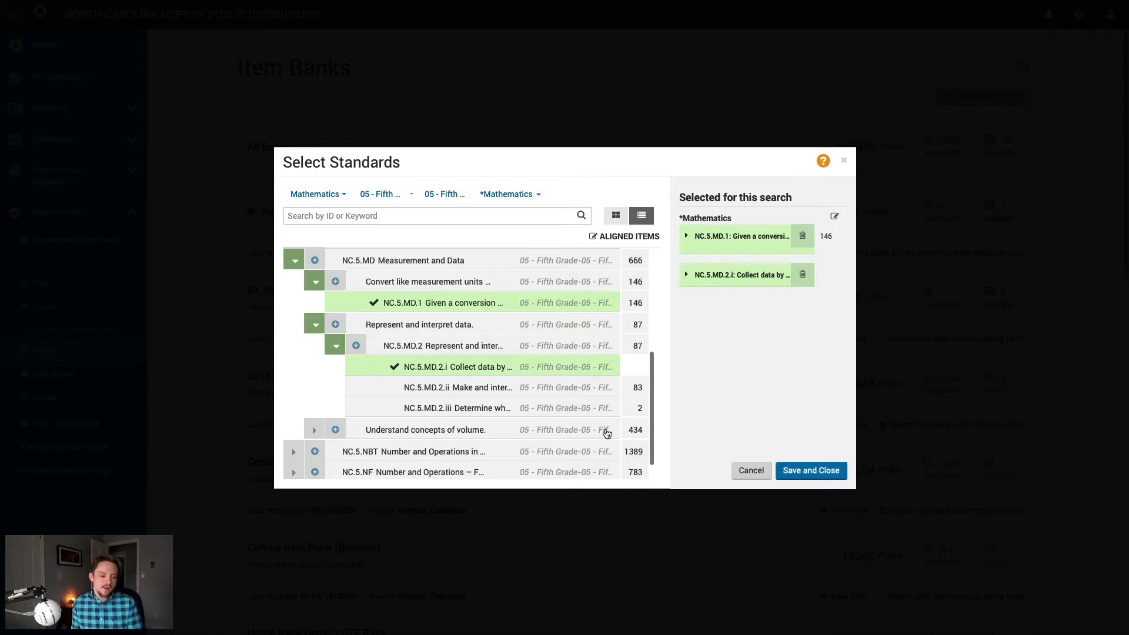
left_click(517, 387)
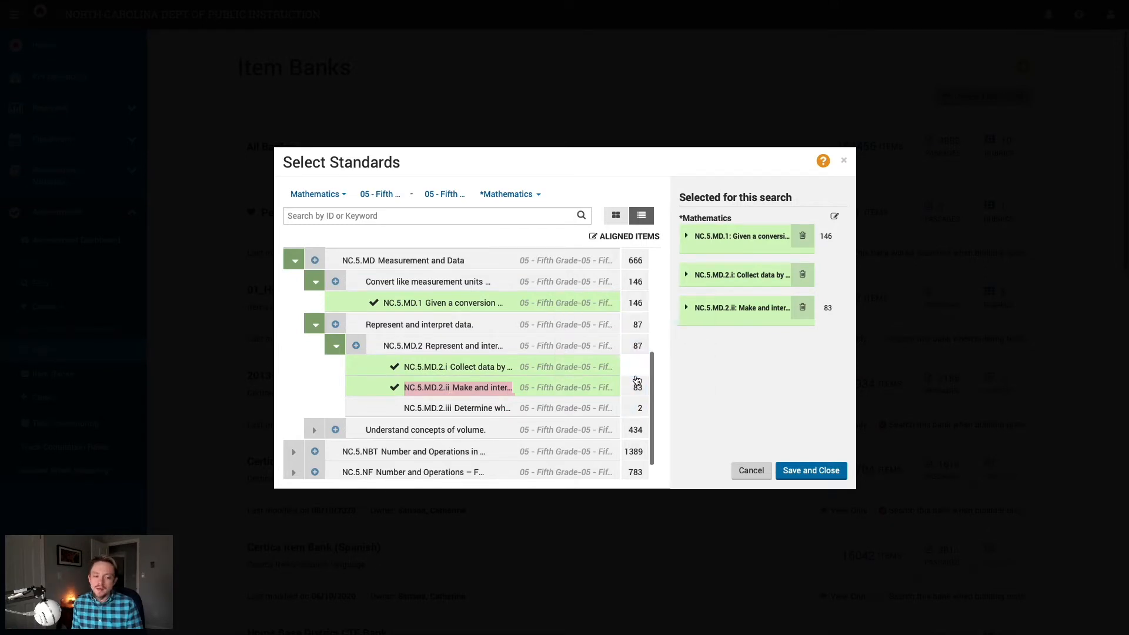
scroll(635, 391, "up", 1)
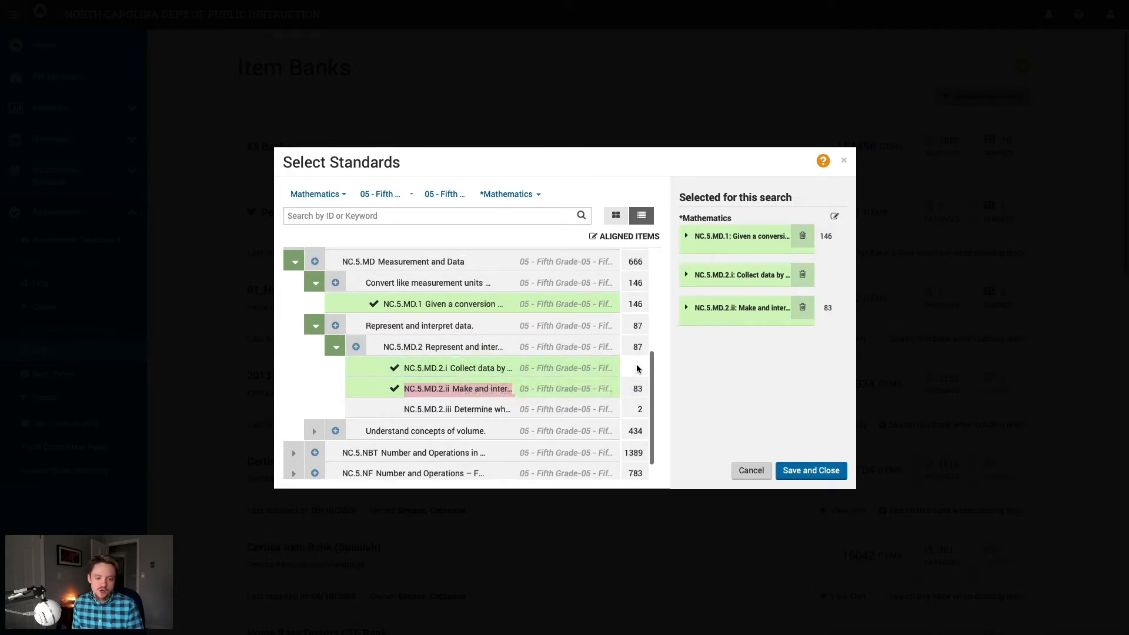
left_click(803, 277)
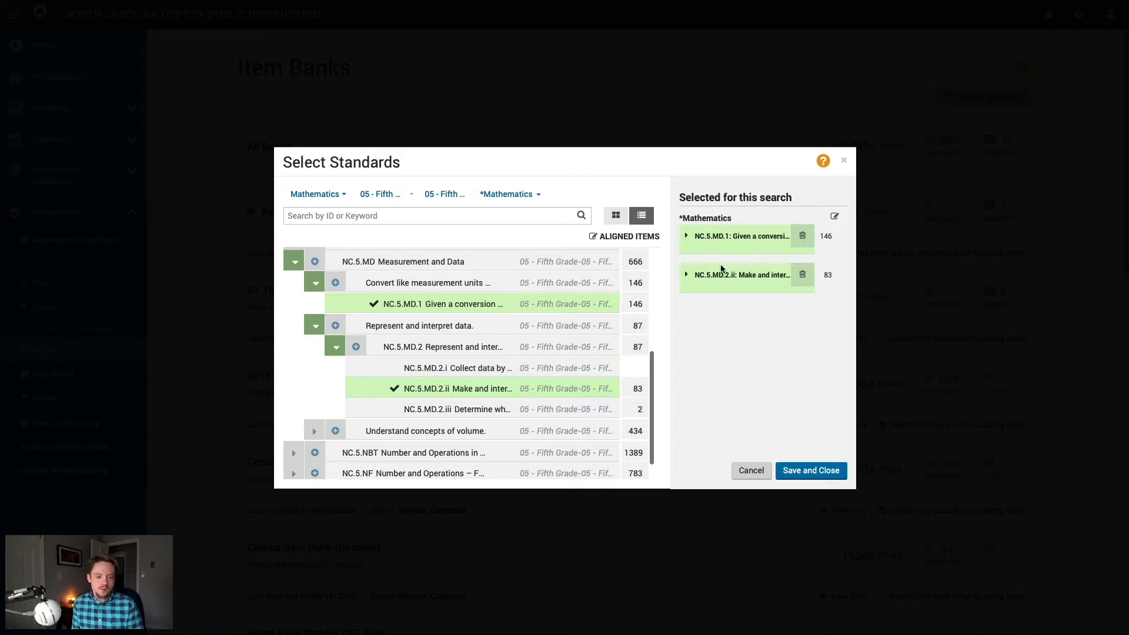
left_click(800, 477)
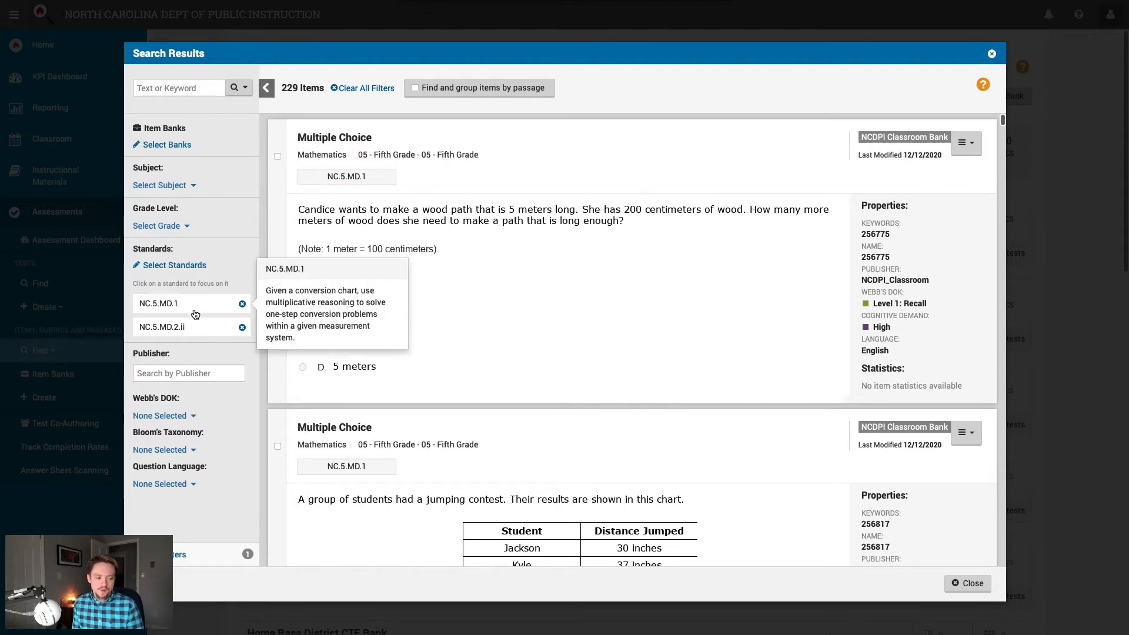
Step: Select the Thomas soda, basketball height and cable centimeters questions in the results
scroll(532, 303, "down", 20)
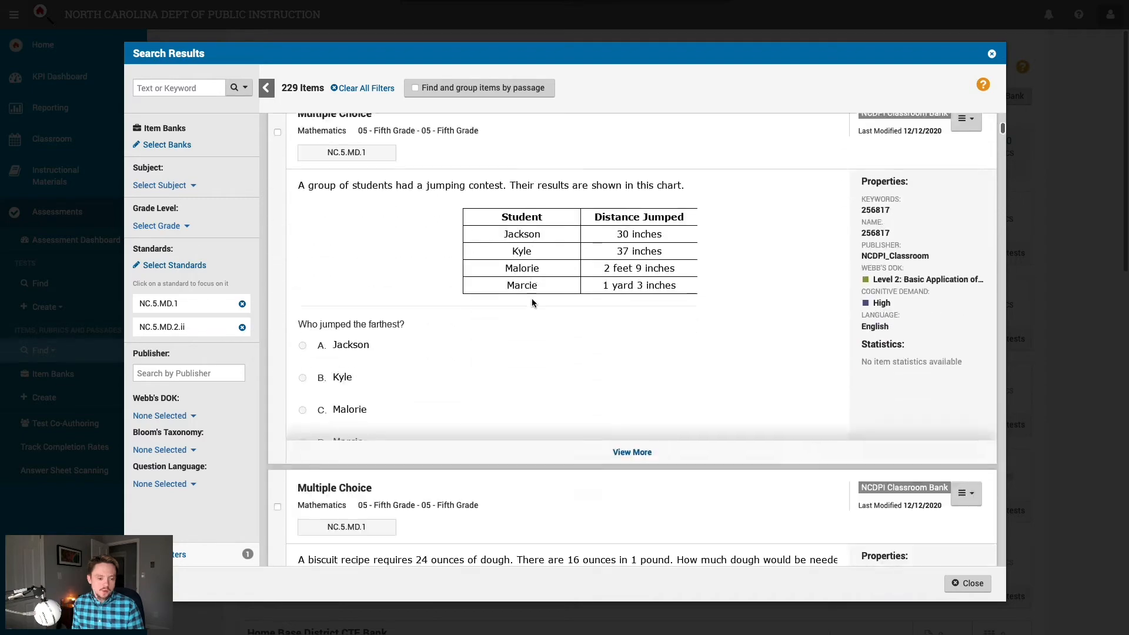
scroll(532, 298, "down", 12)
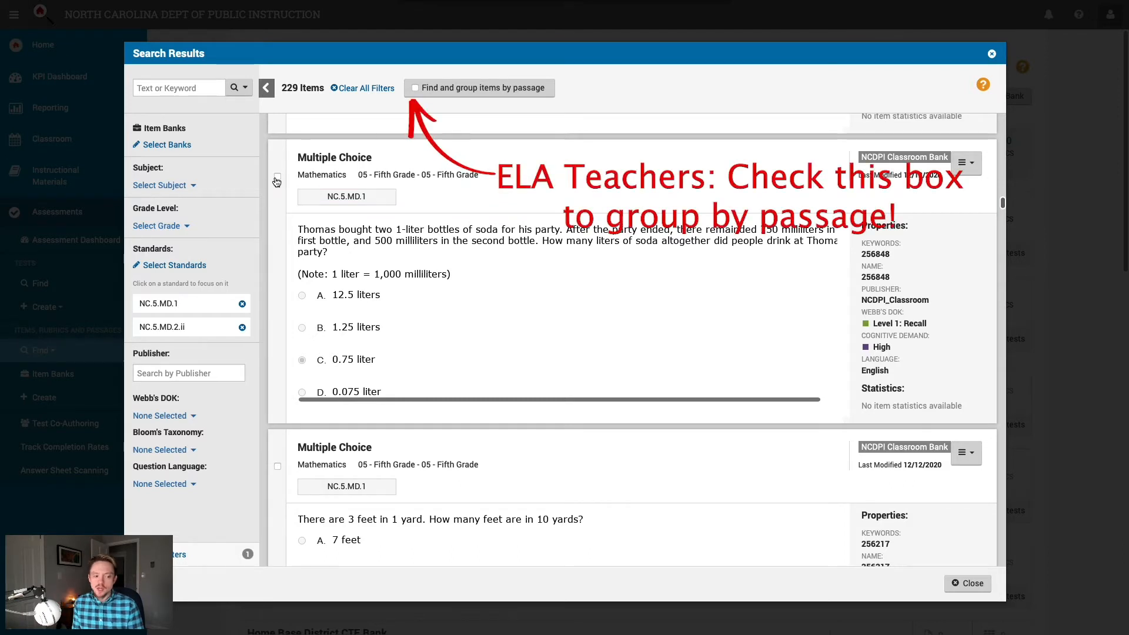
left_click(277, 177)
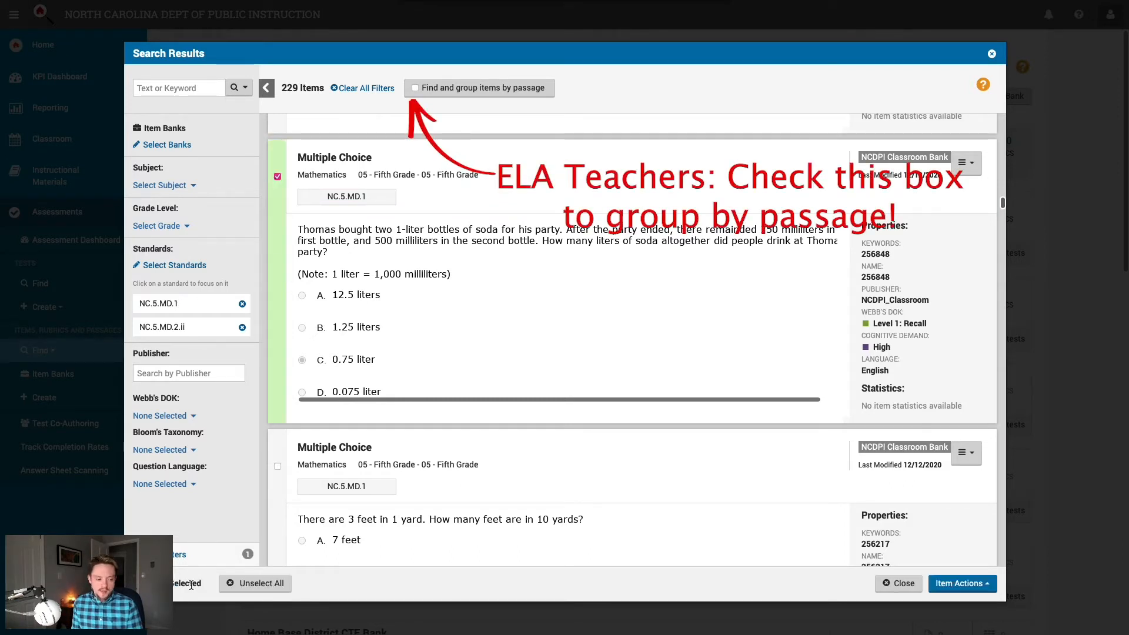
left_click_drag(201, 584, 165, 584)
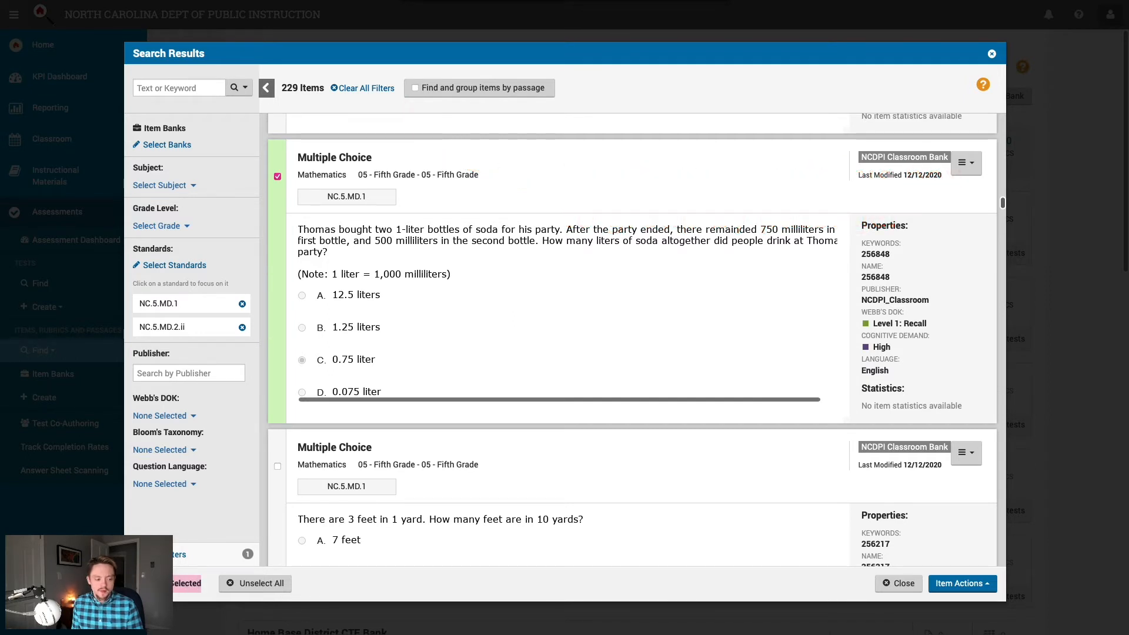
left_click(359, 567)
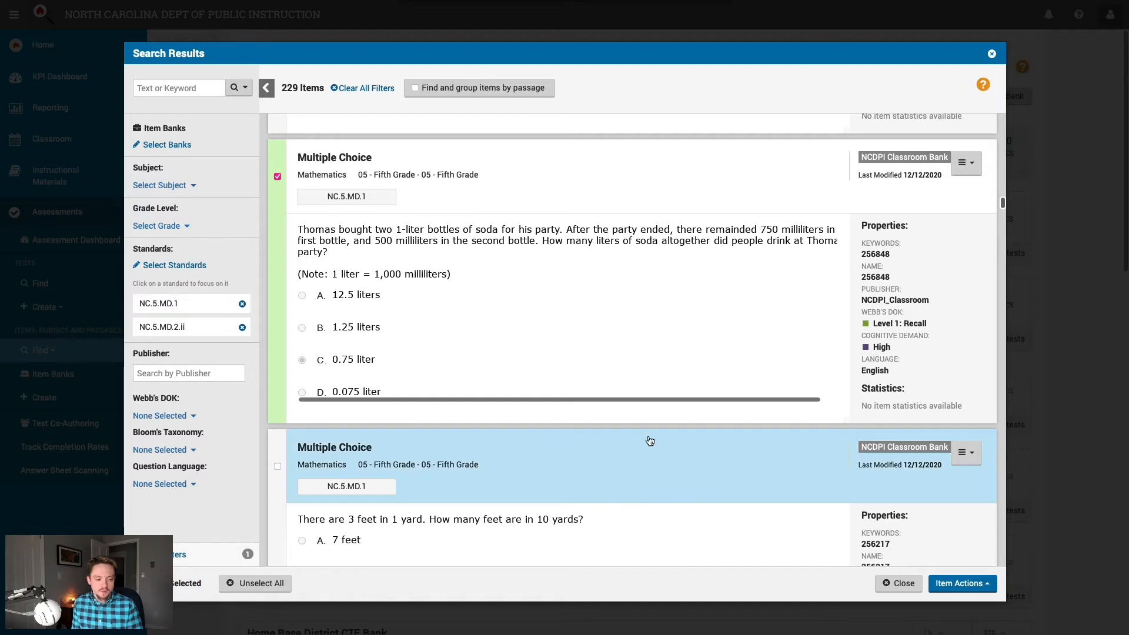
scroll(637, 414, "down", 15)
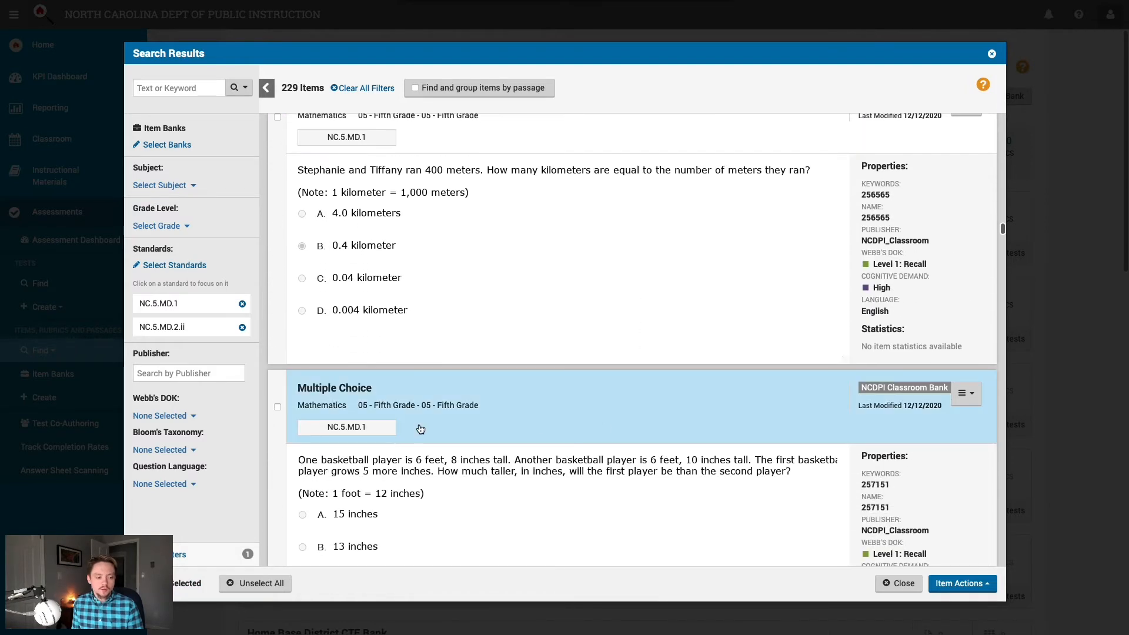
scroll(375, 432, "down", 1)
left_click(277, 336)
scroll(454, 404, "down", 7)
scroll(454, 405, "down", 5)
left_click(278, 297)
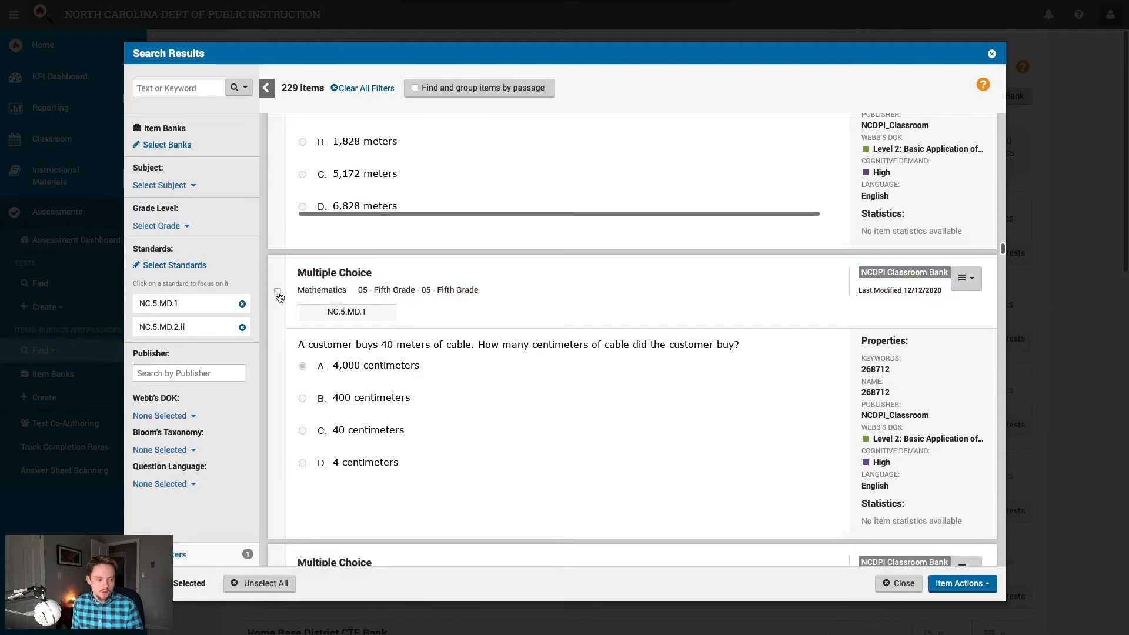
Step: Scroll further down the results and select the Elizabeth's Run graph question
scroll(542, 392, "down", 1)
scroll(542, 392, "down", 15)
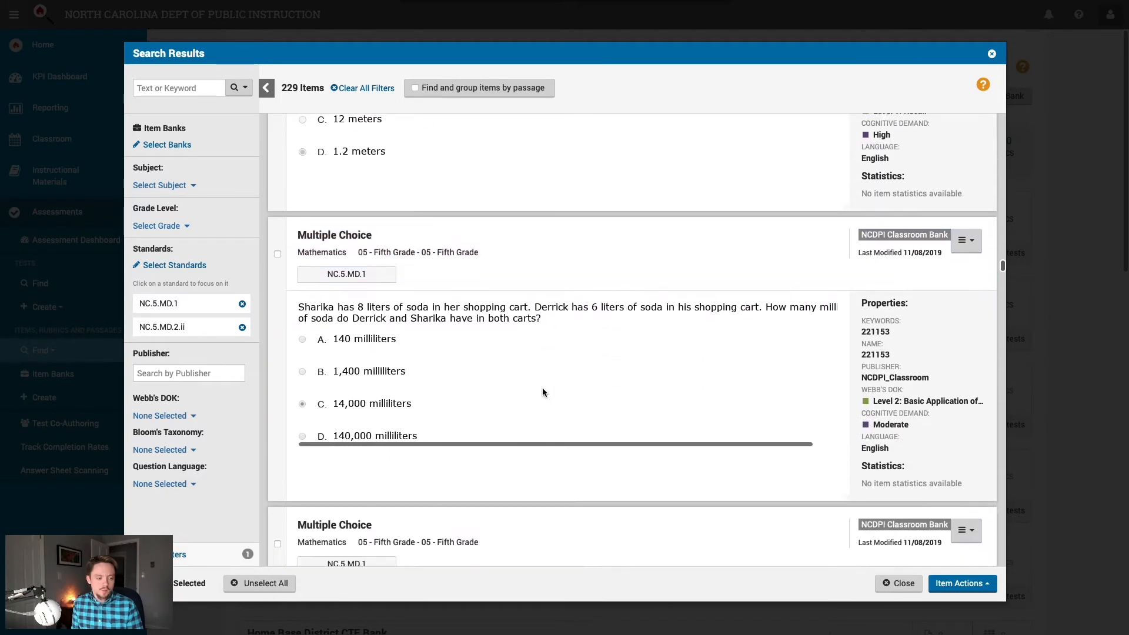
scroll(542, 393, "down", 10)
scroll(542, 393, "up", 3)
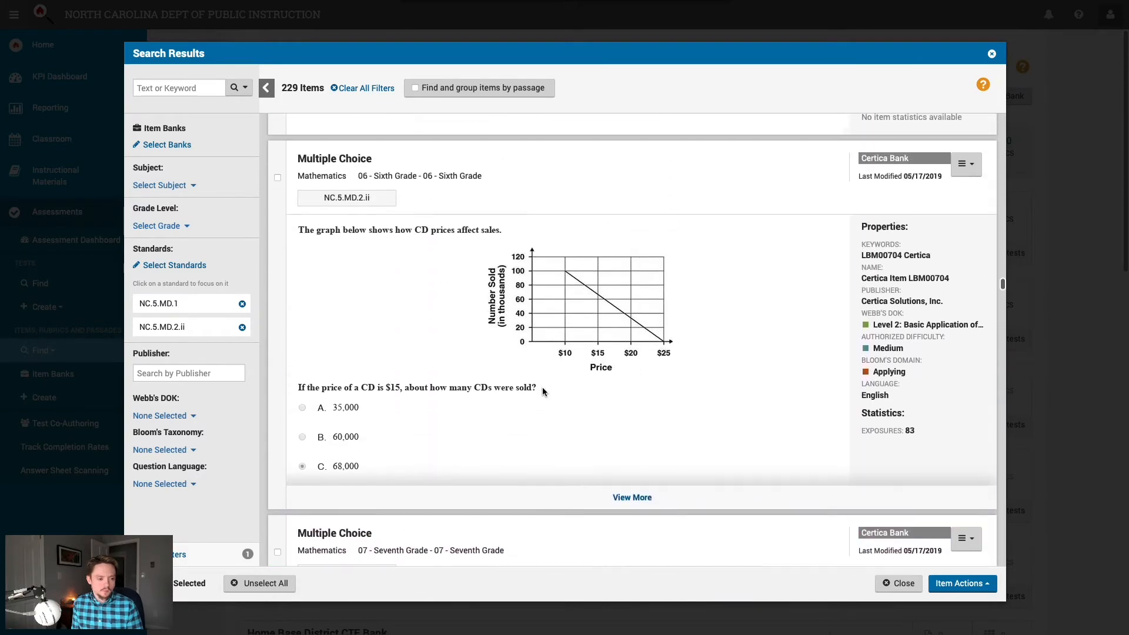
scroll(429, 262, "down", 10)
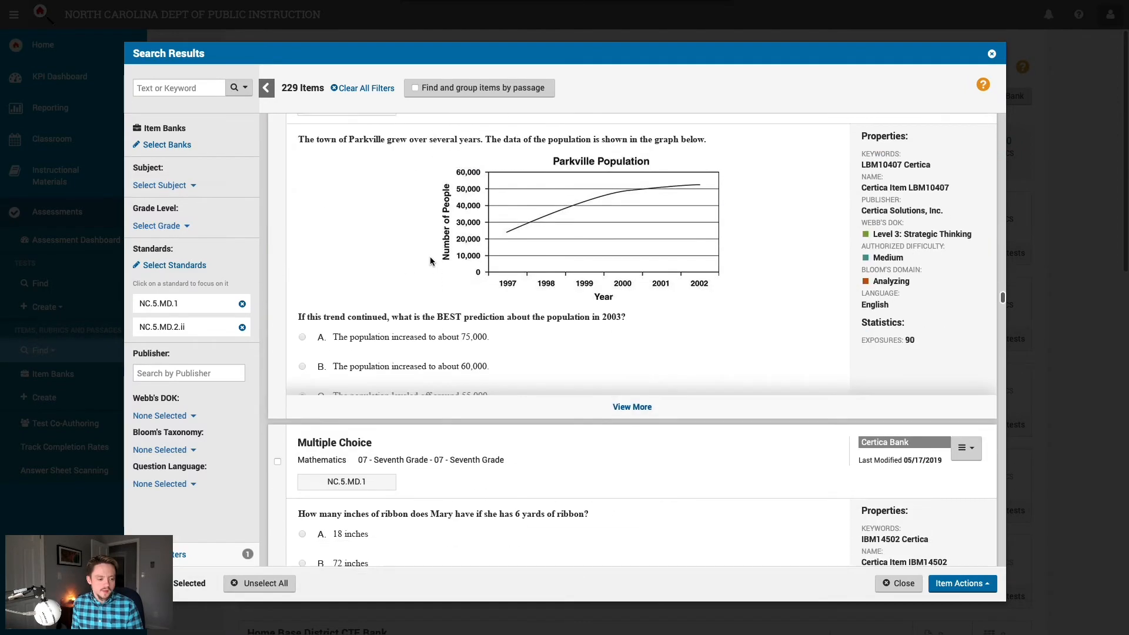
scroll(429, 258, "up", 3)
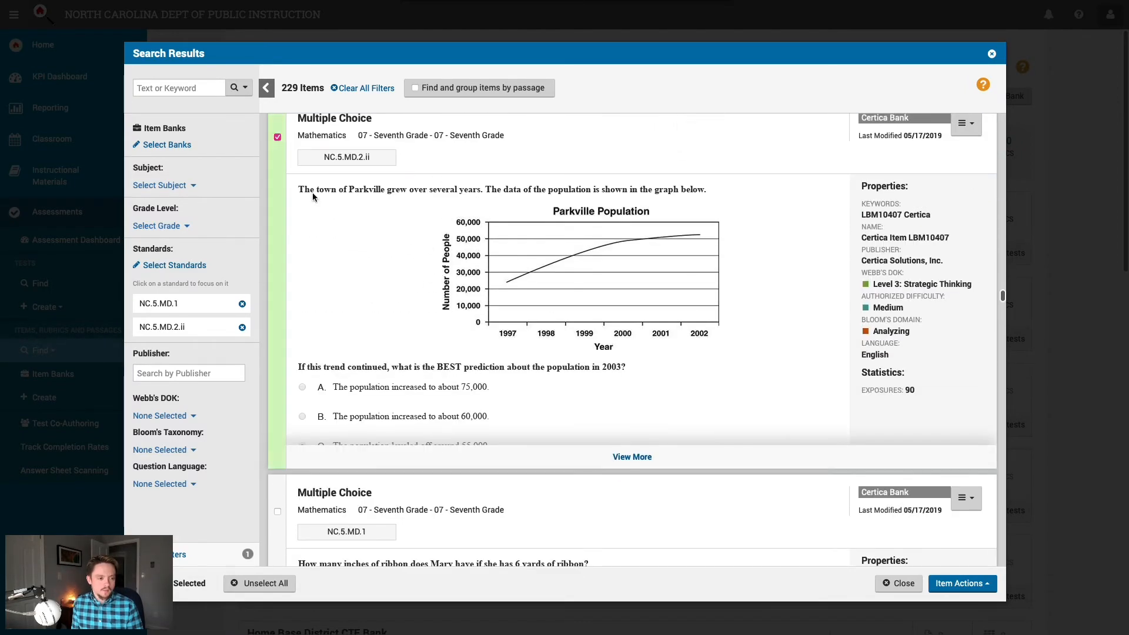
scroll(423, 291, "down", 8)
scroll(423, 291, "down", 4)
scroll(424, 292, "up", 4)
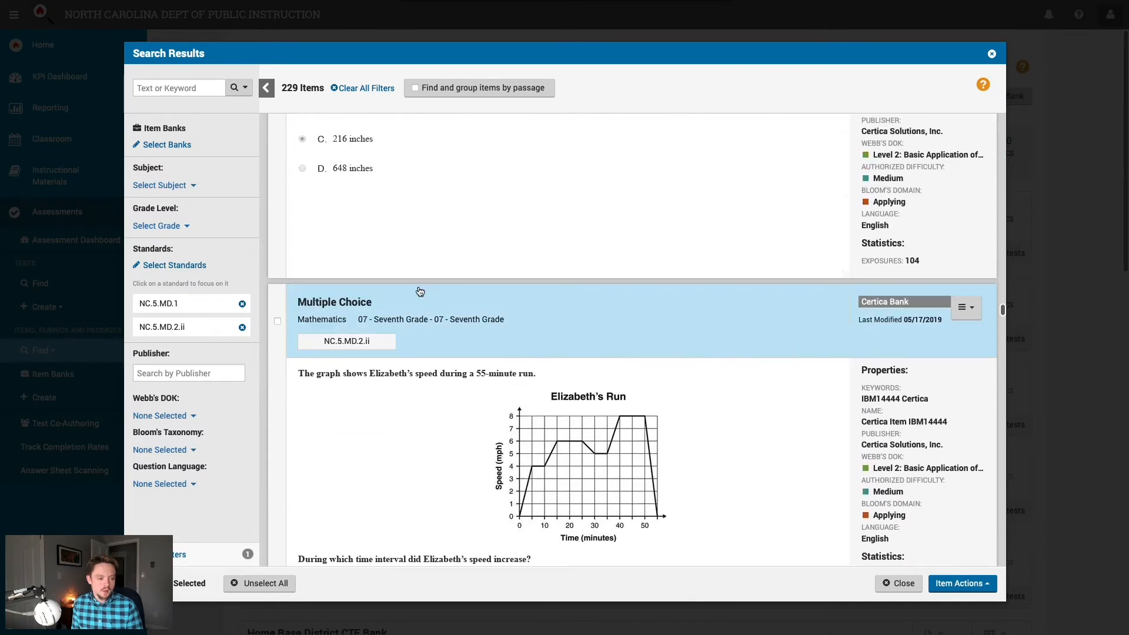
left_click(276, 322)
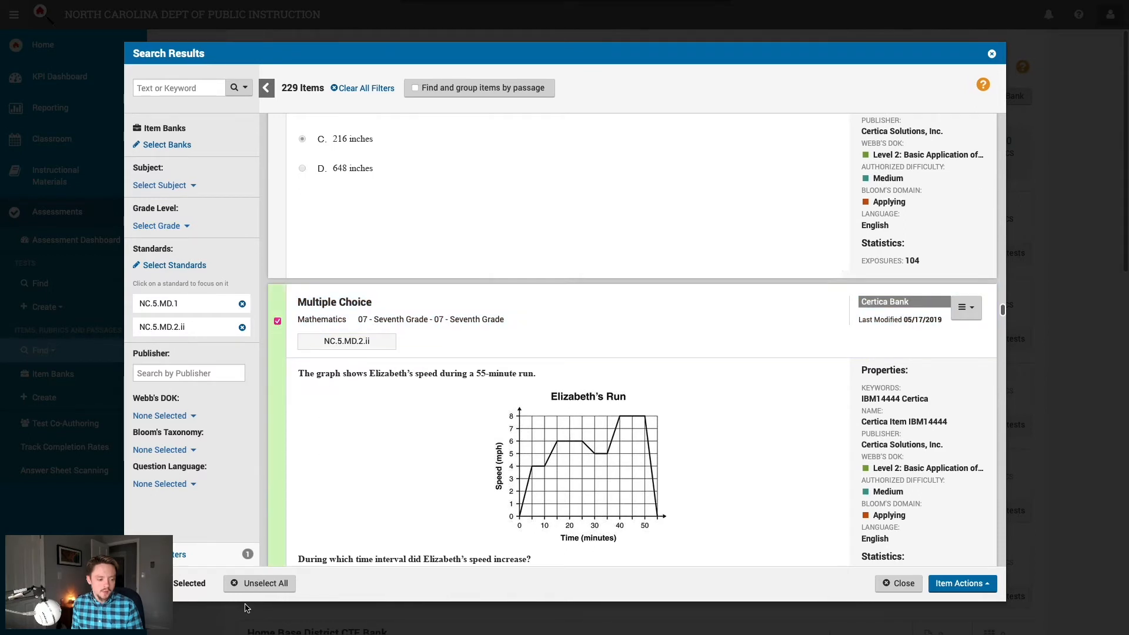
triple_click(195, 584)
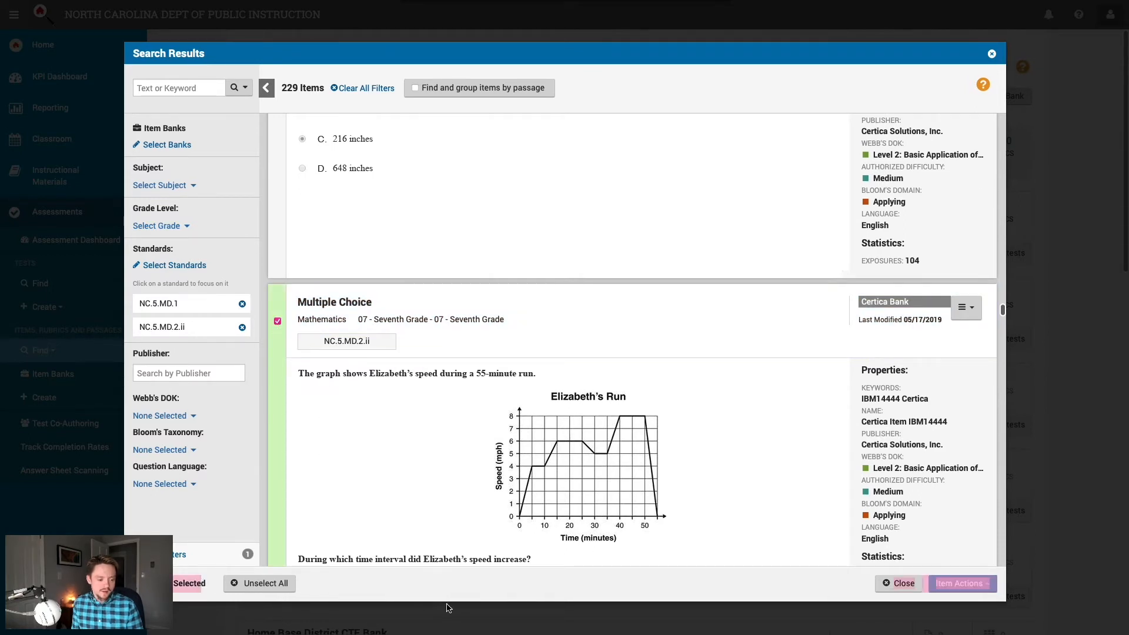
left_click(458, 582)
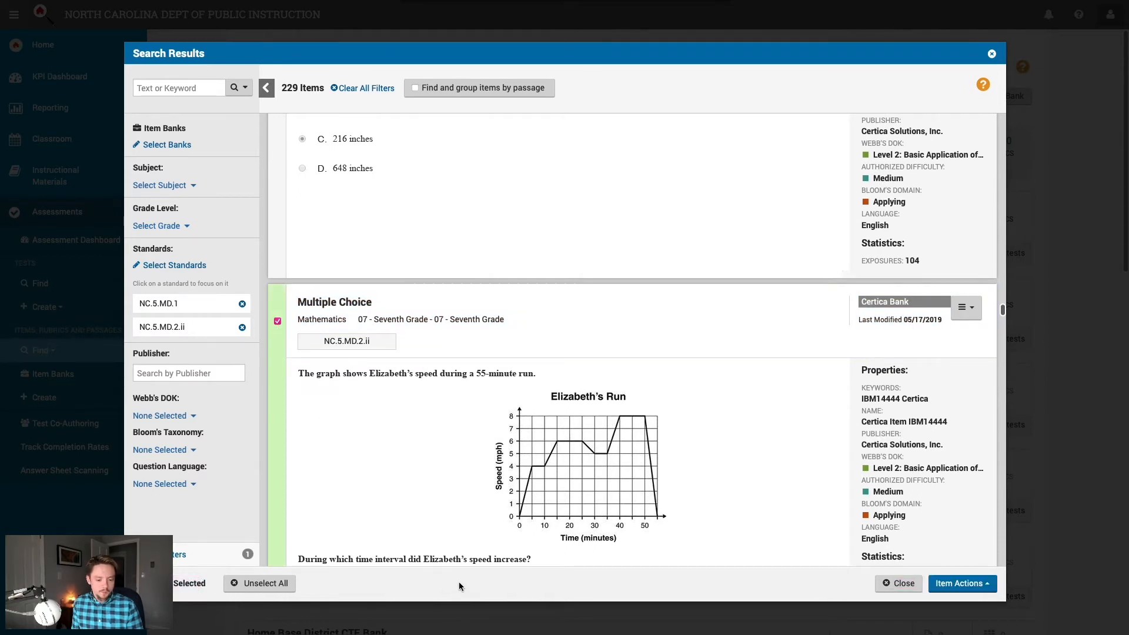
Step: Send the six selected items to a test using Item Actions > Add to Test
left_click(983, 588)
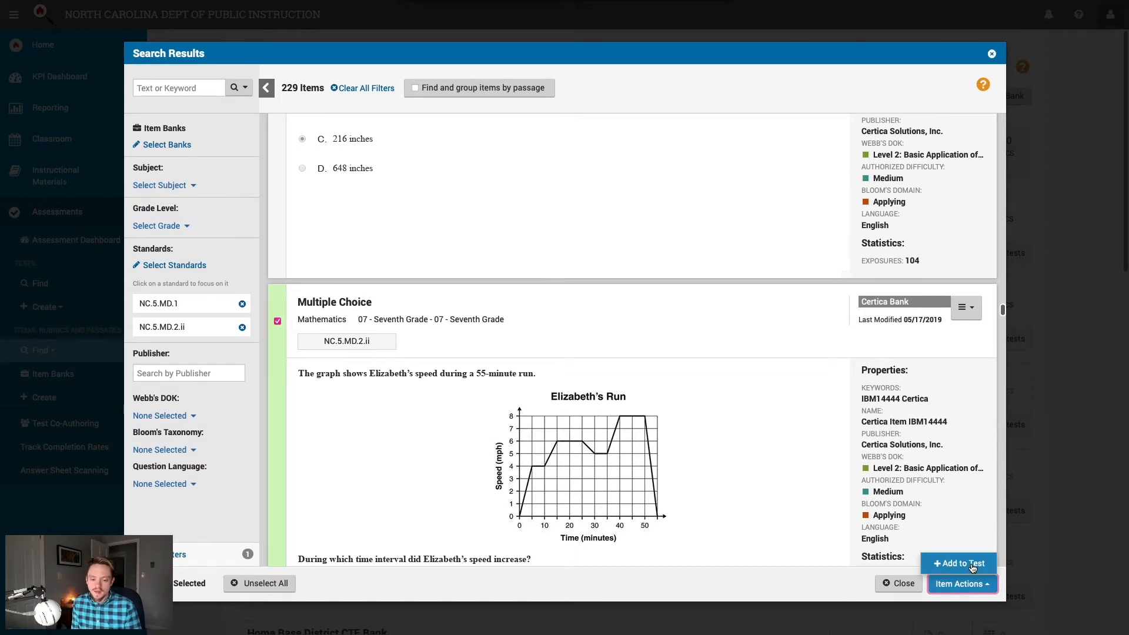
left_click(973, 565)
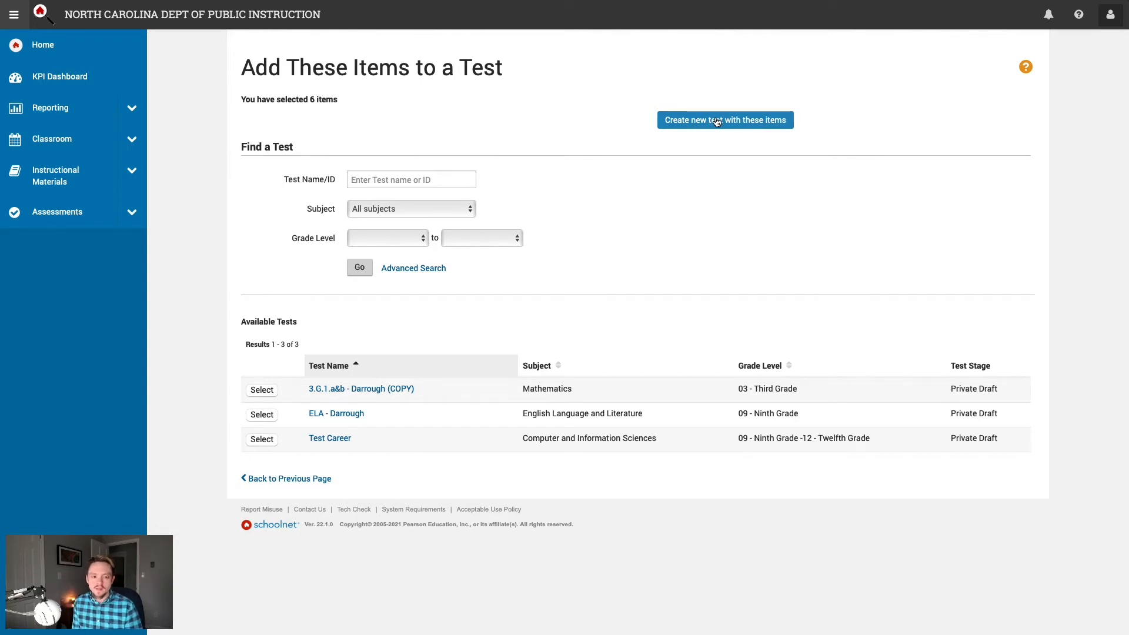
Step: Choose 'Create new test with these items' to start a new test from the six questions
left_click(716, 121)
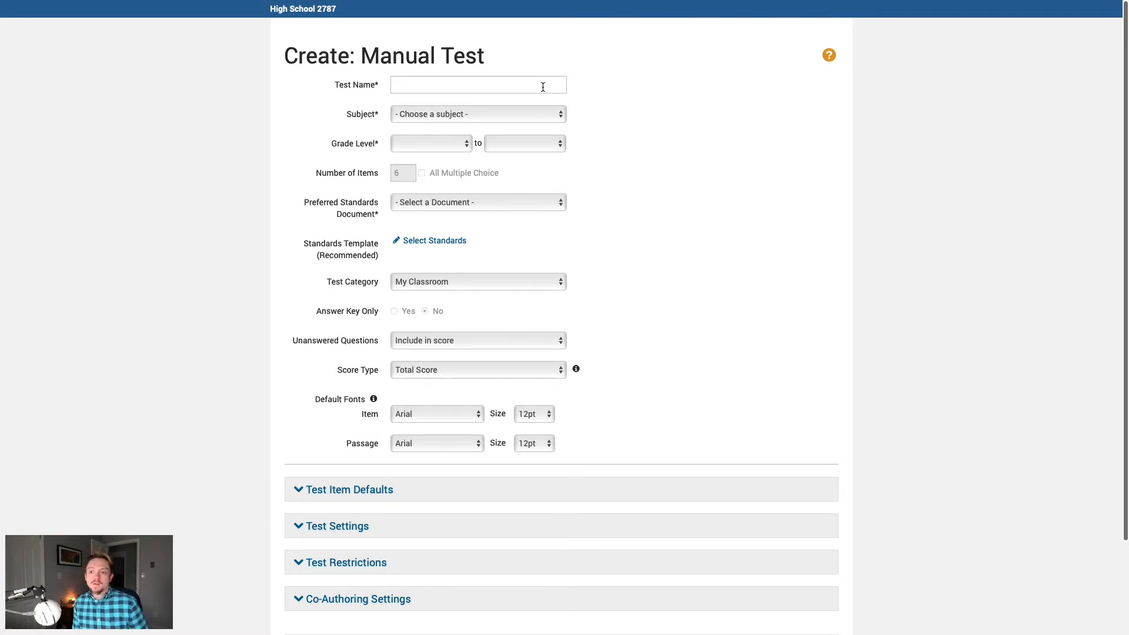
Step: Name the new test '5th Math Pre-Test JM'
left_click(543, 87)
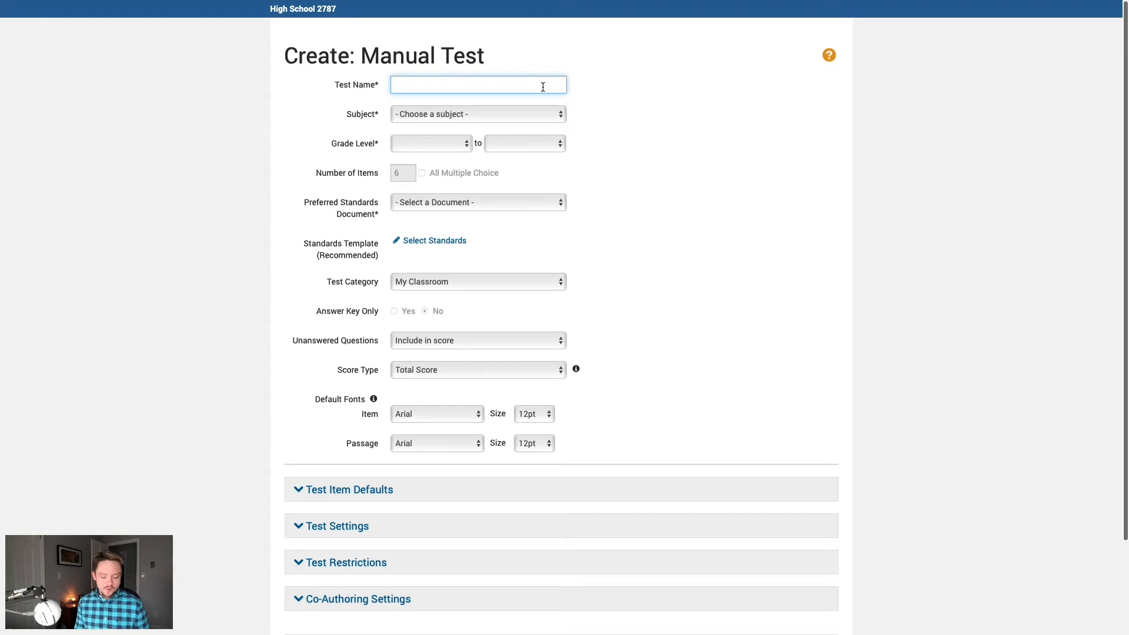
type("5th Math Pre-Test JM")
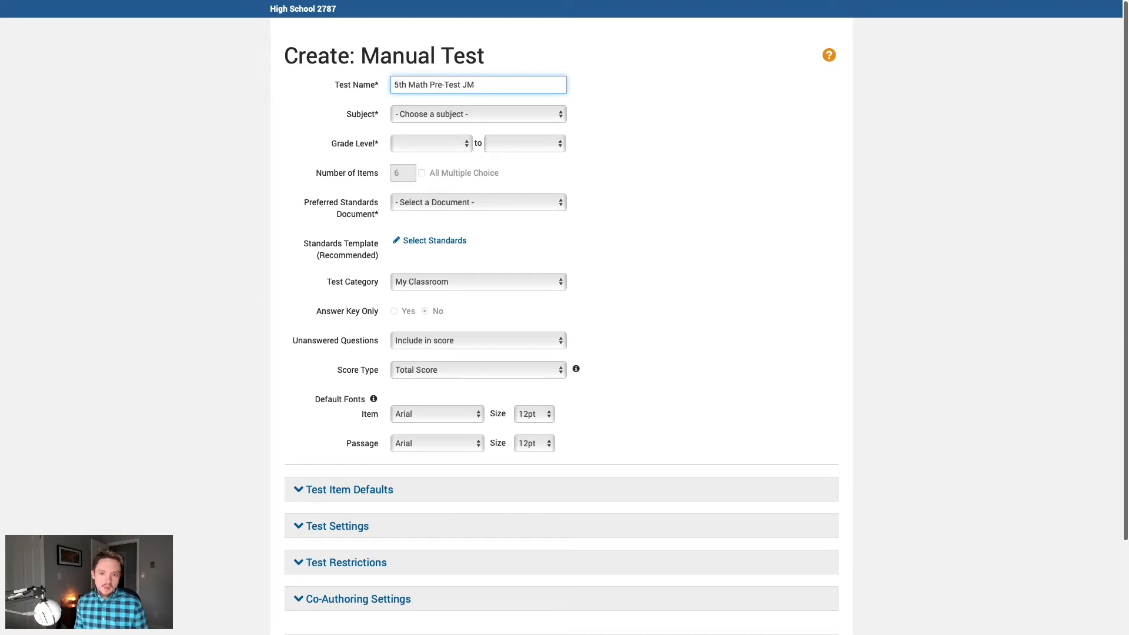
left_click(630, 139)
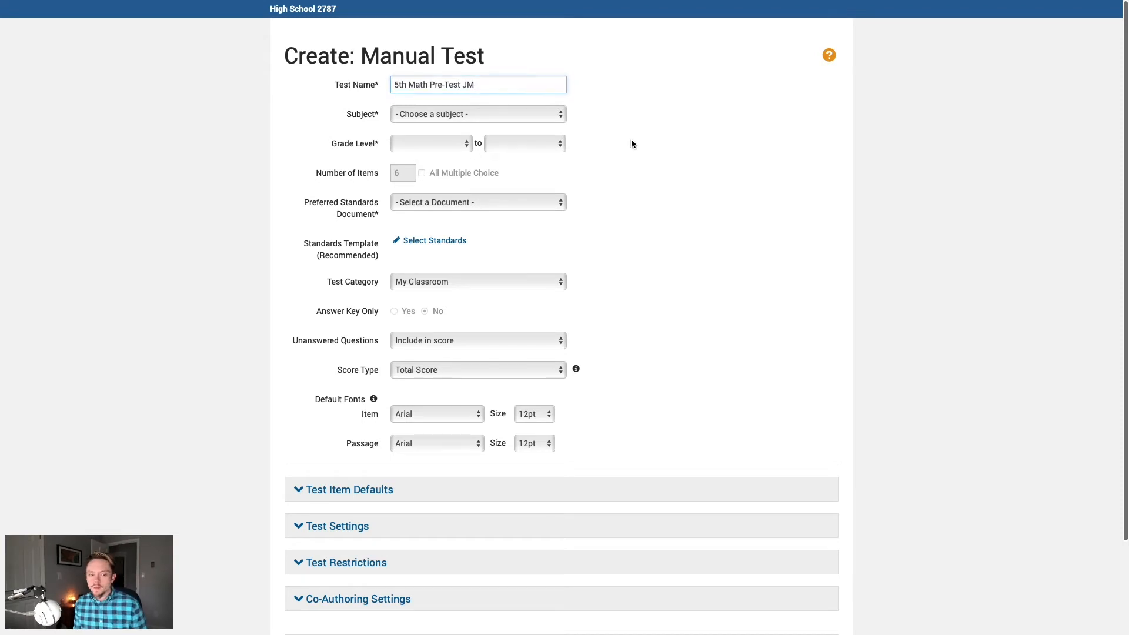
Step: Set subject Mathematics, grade 05 - Fifth Grade, and the *Mathematics standards document
left_click(562, 119)
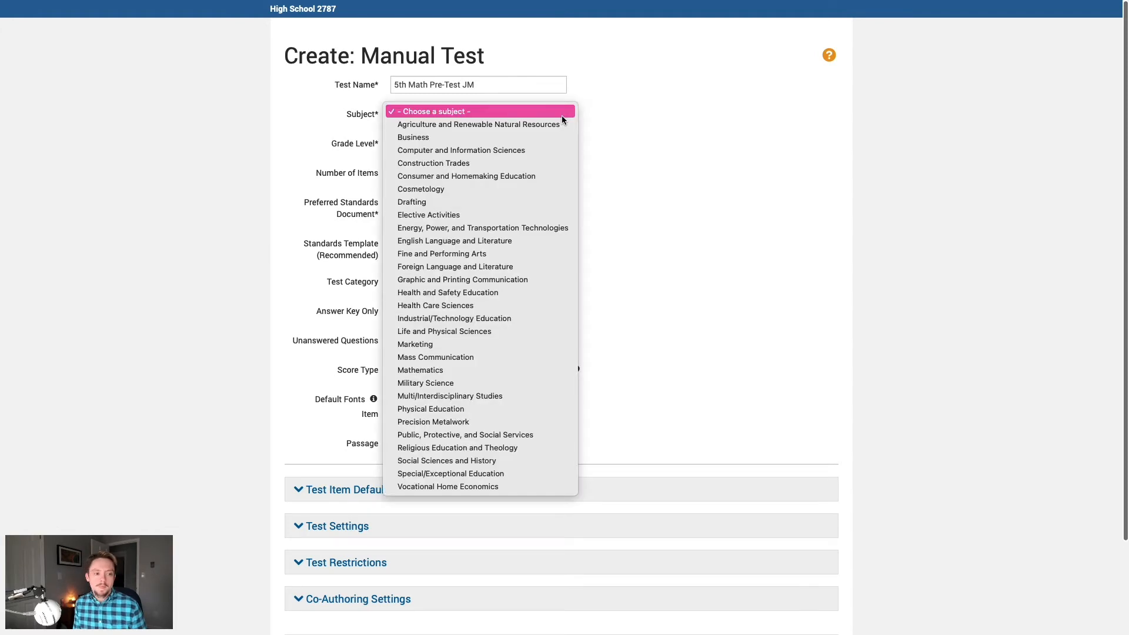
left_click(511, 369)
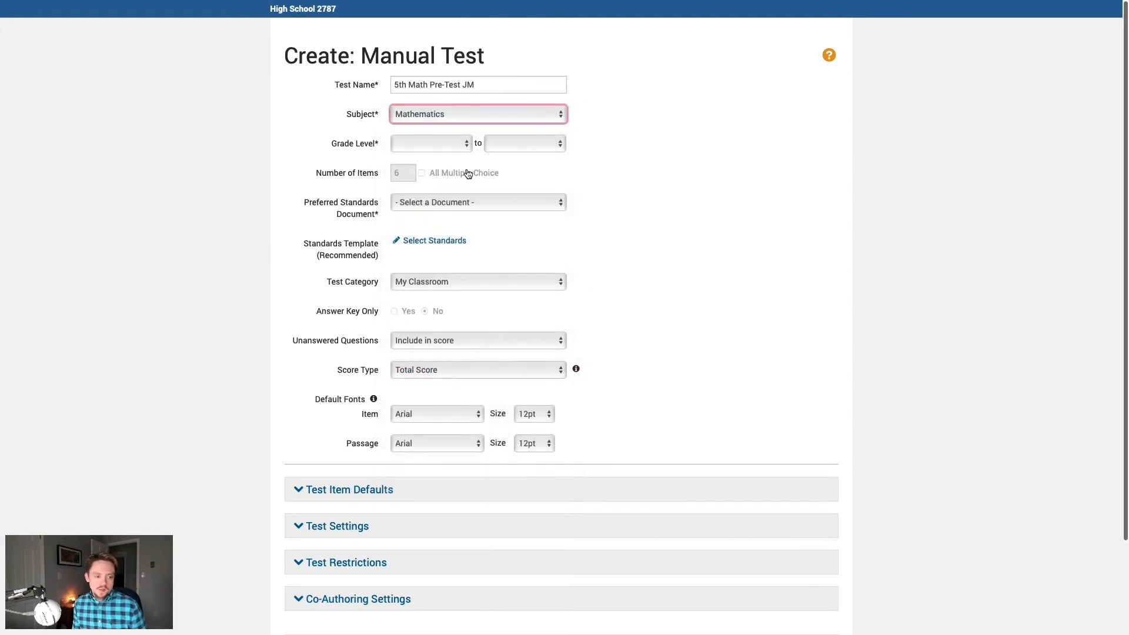
left_click(447, 147)
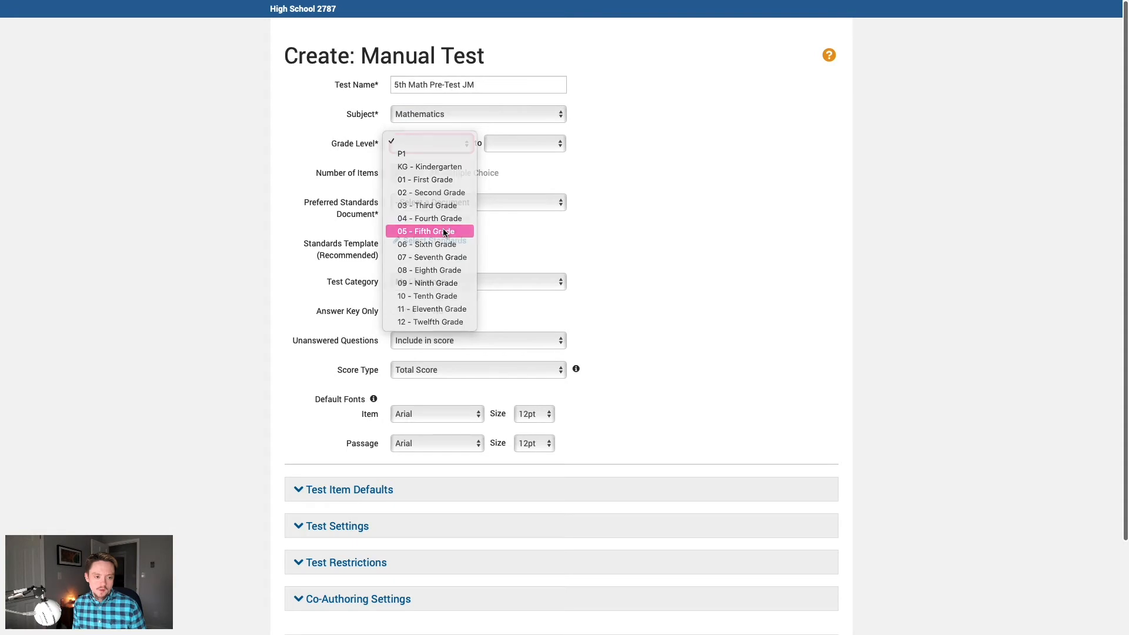
left_click(445, 231)
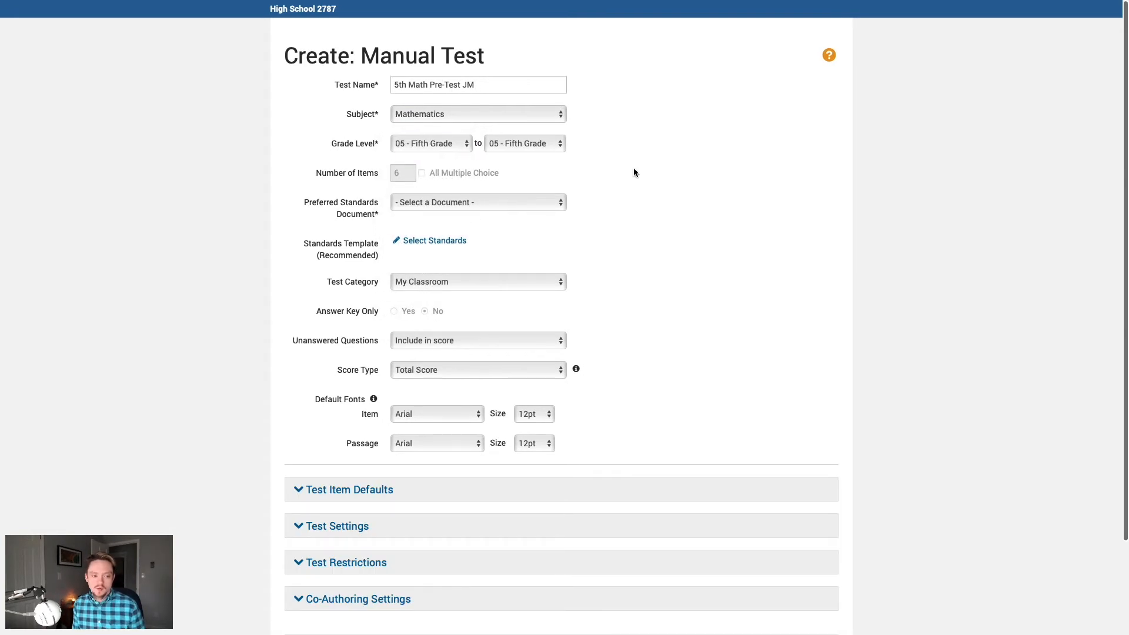
scroll(636, 172, "down", 1)
left_click(531, 188)
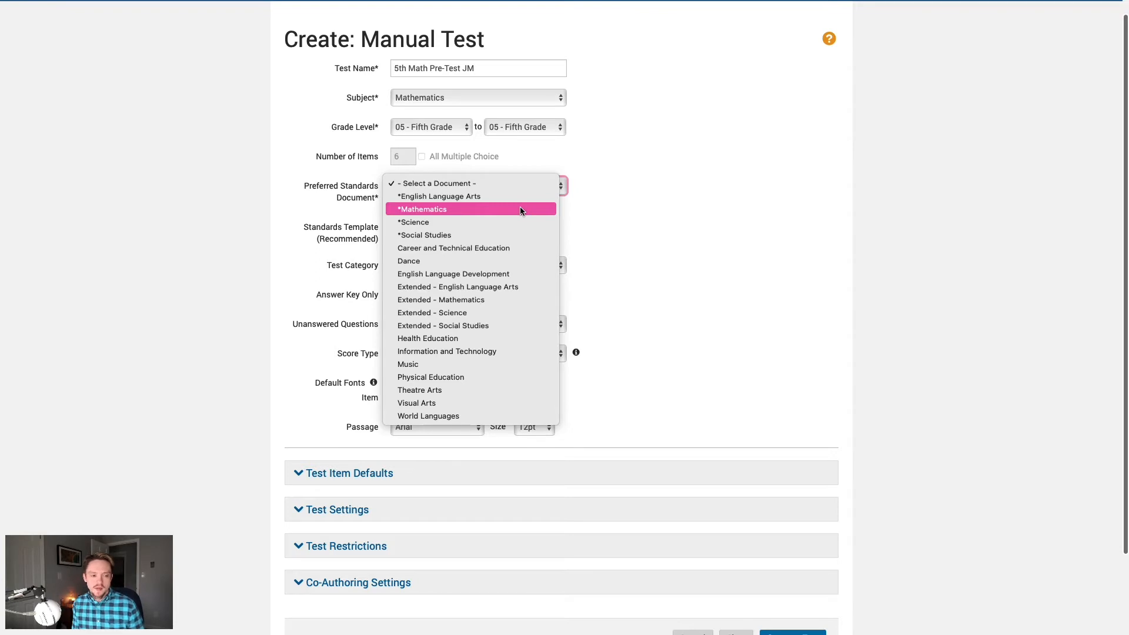
left_click(521, 211)
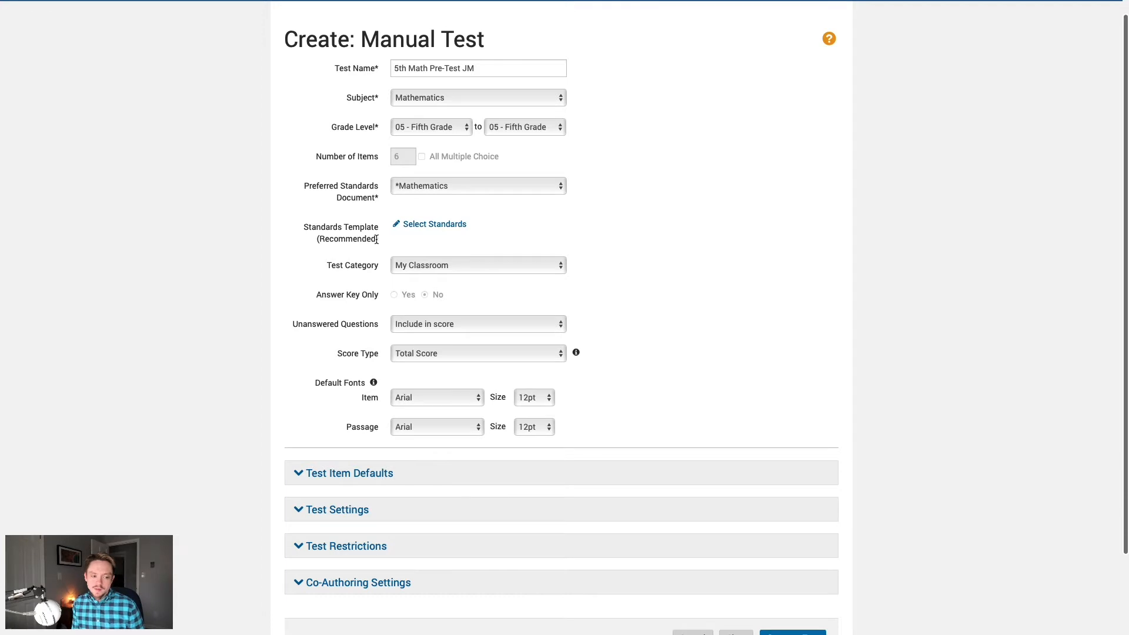
left_click_drag(328, 244, 314, 240)
left_click(406, 243)
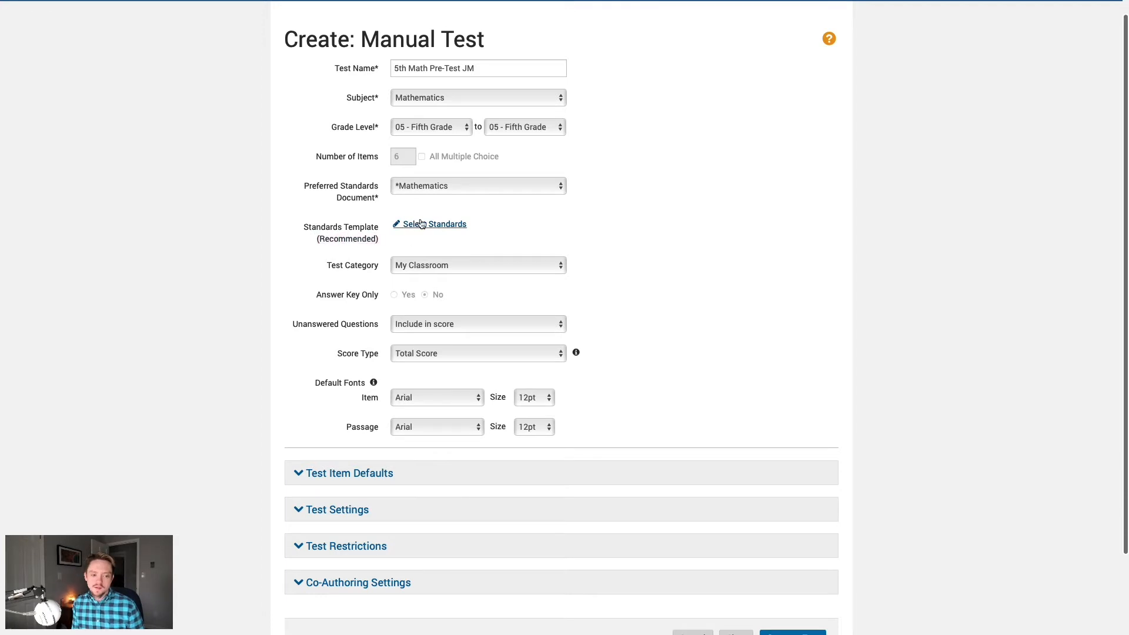
left_click(420, 222)
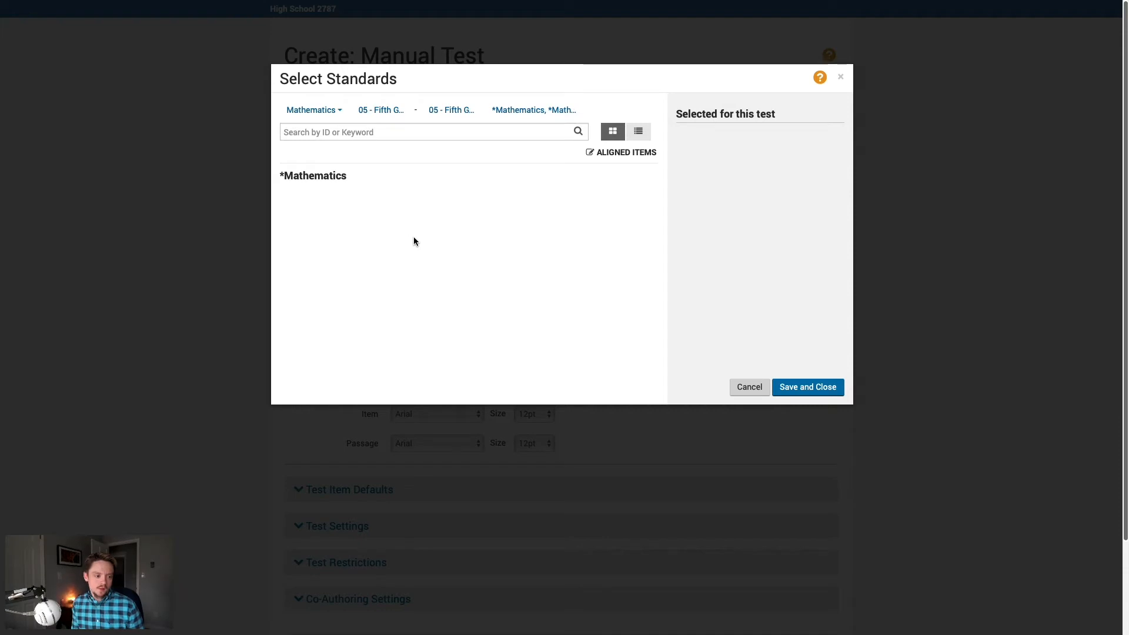
Step: Expand NC.5.MD Measurement and Data and check NC.5.MD.1 for the test
scroll(422, 246, "down", 5)
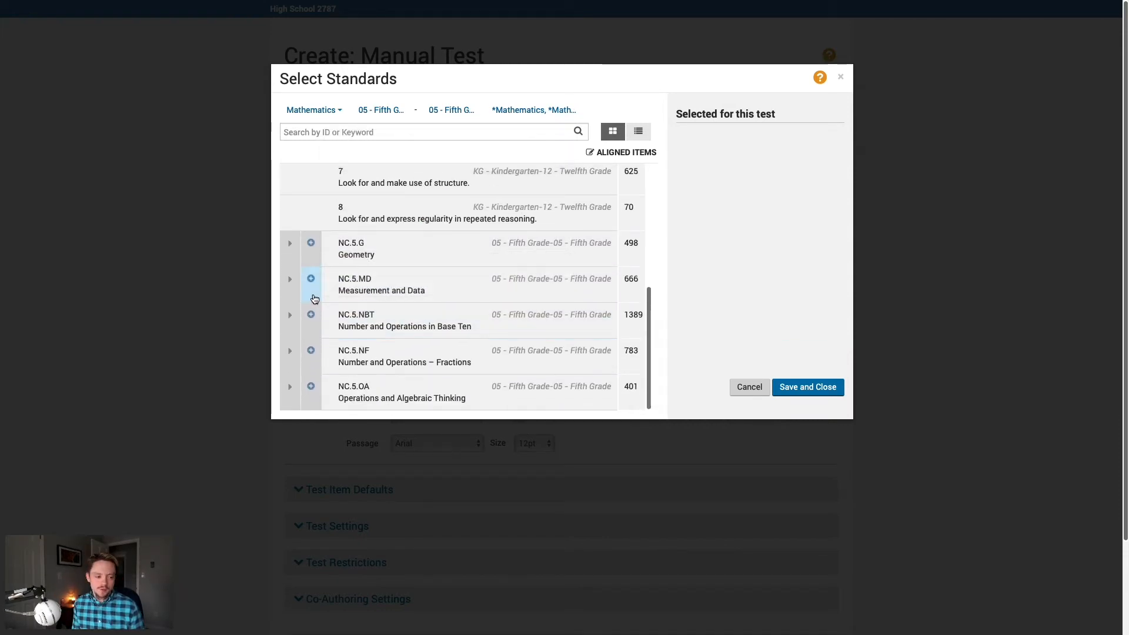
left_click(395, 295)
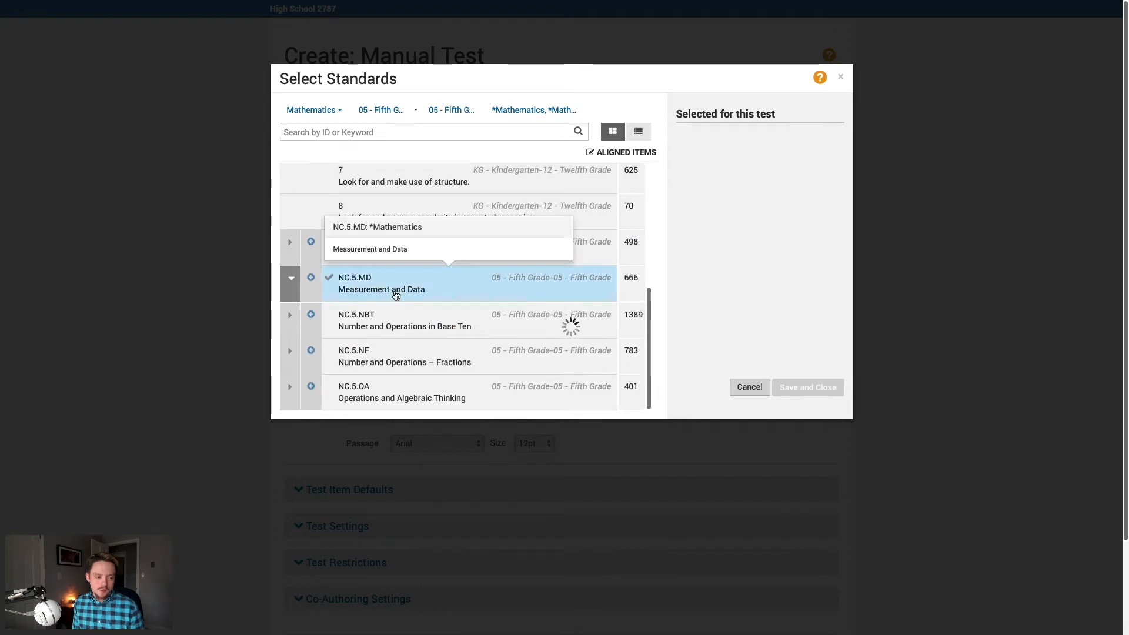
scroll(395, 294, "down", 2)
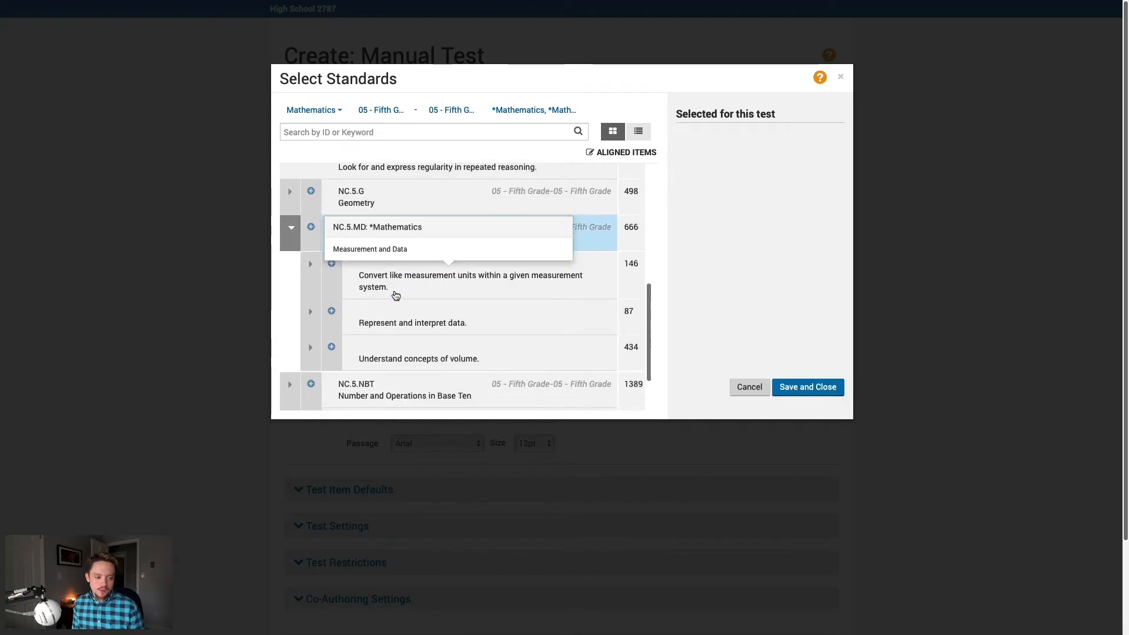
left_click(307, 271)
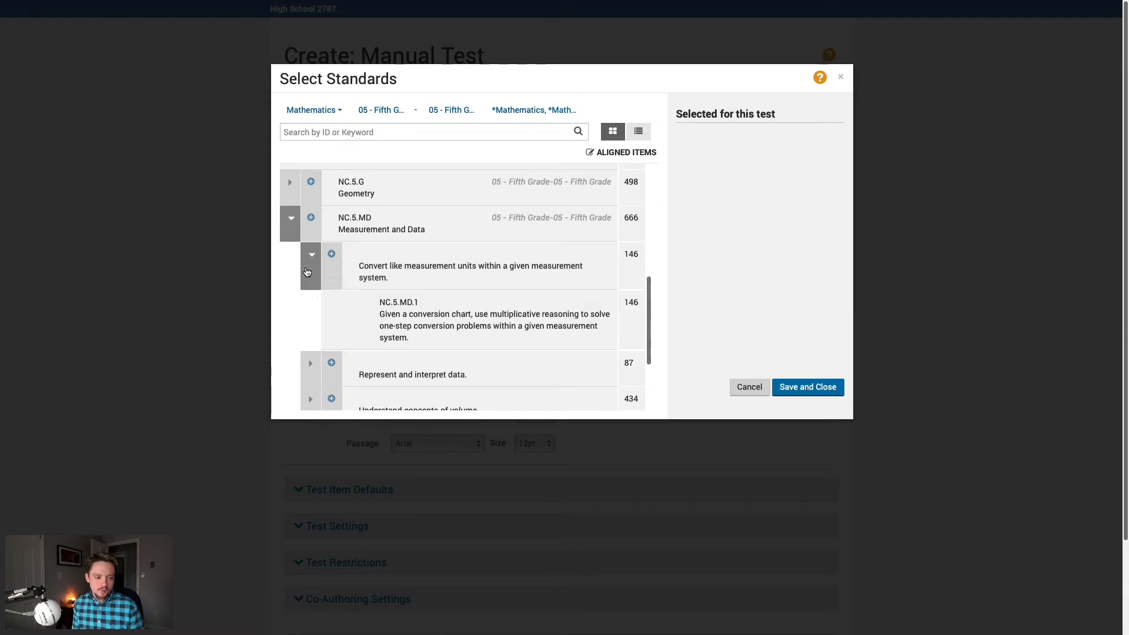
scroll(290, 271, "down", 1)
left_click(325, 311)
Step: Check NC.5.MD.2.ii as well and save both standards to the test's Standards Template
scroll(326, 311, "down", 1)
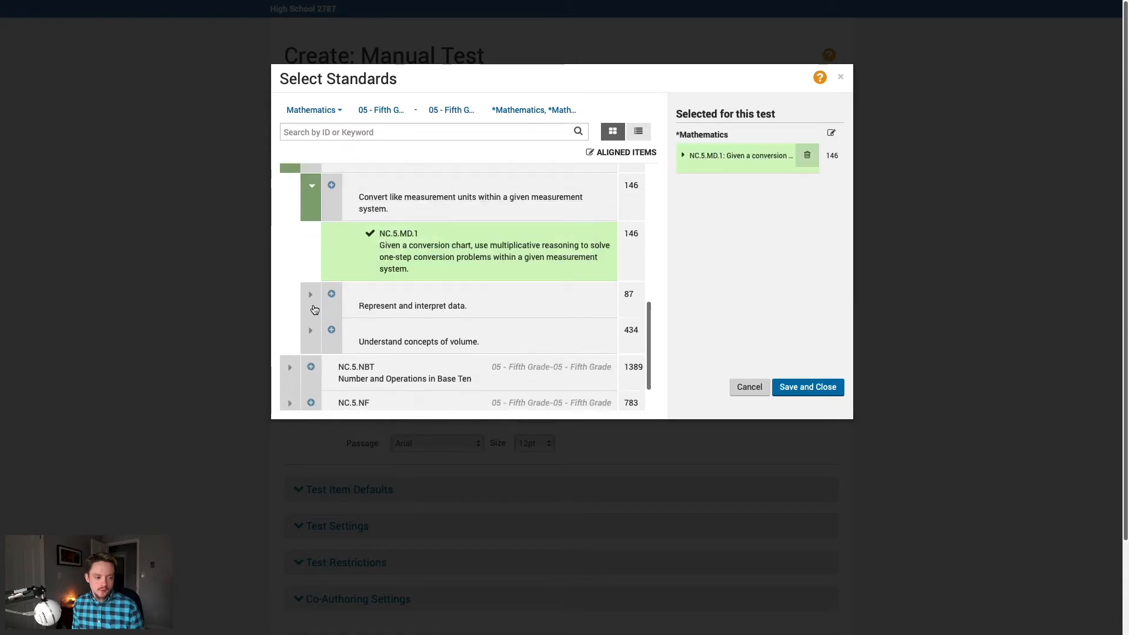
left_click(311, 301)
scroll(318, 312, "down", 1)
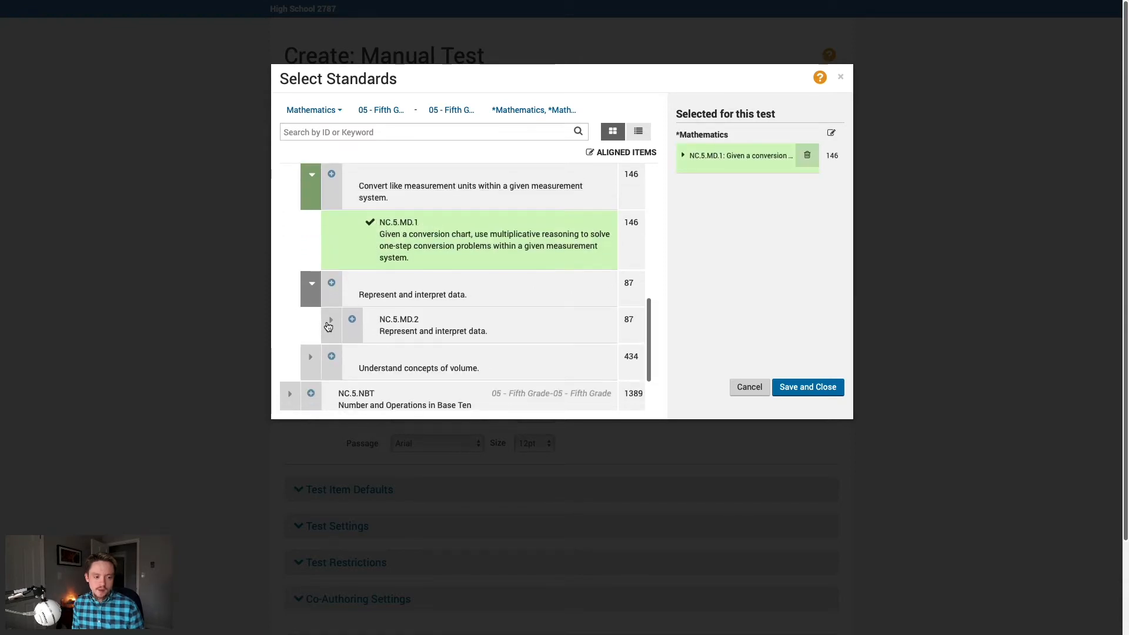
left_click(330, 320)
scroll(309, 318, "down", 2)
left_click(437, 327)
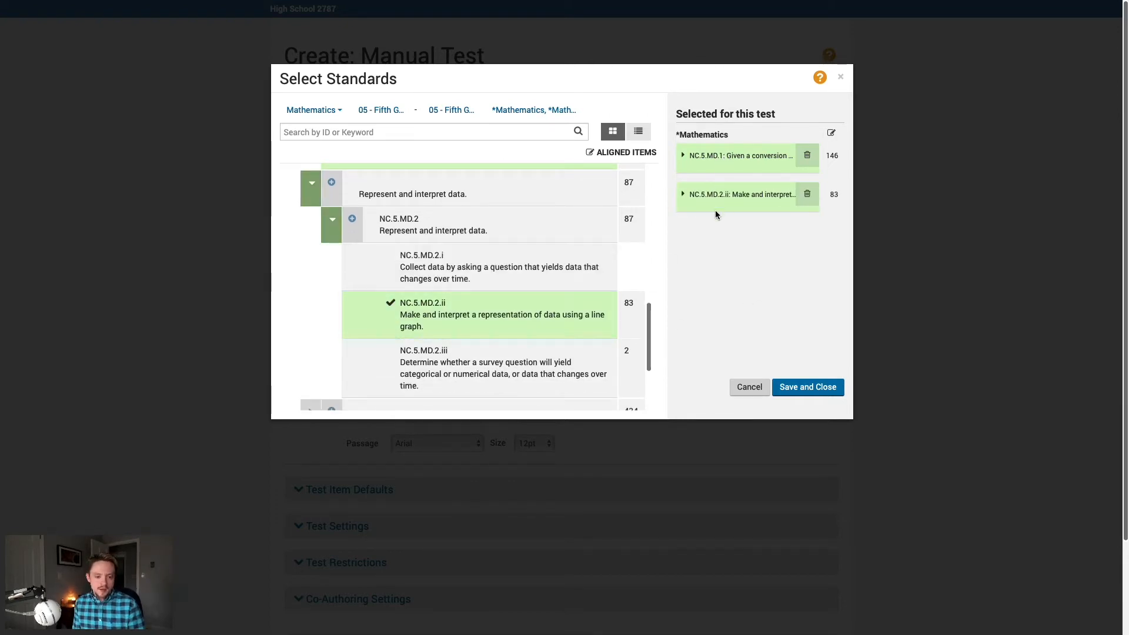
left_click(814, 385)
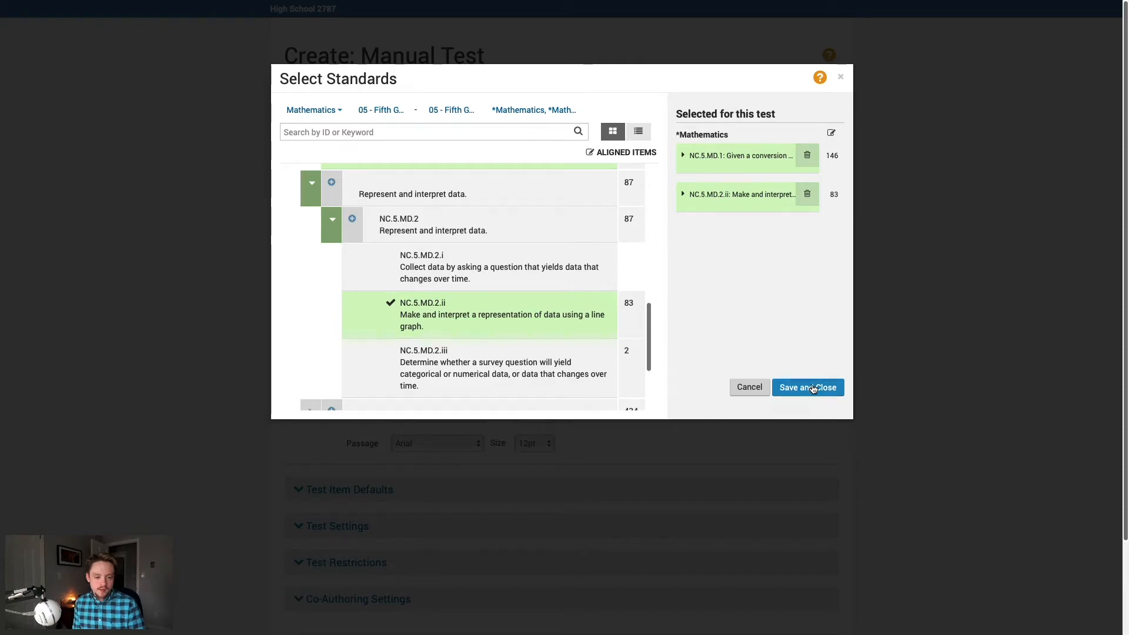
scroll(722, 342, "down", 2)
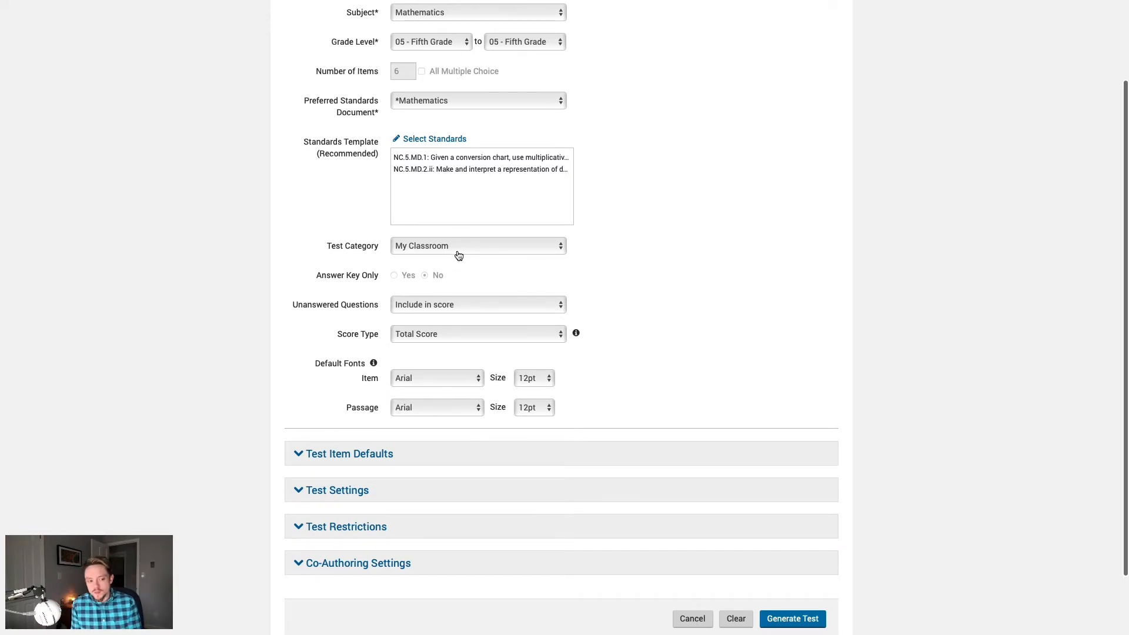
left_click(468, 253)
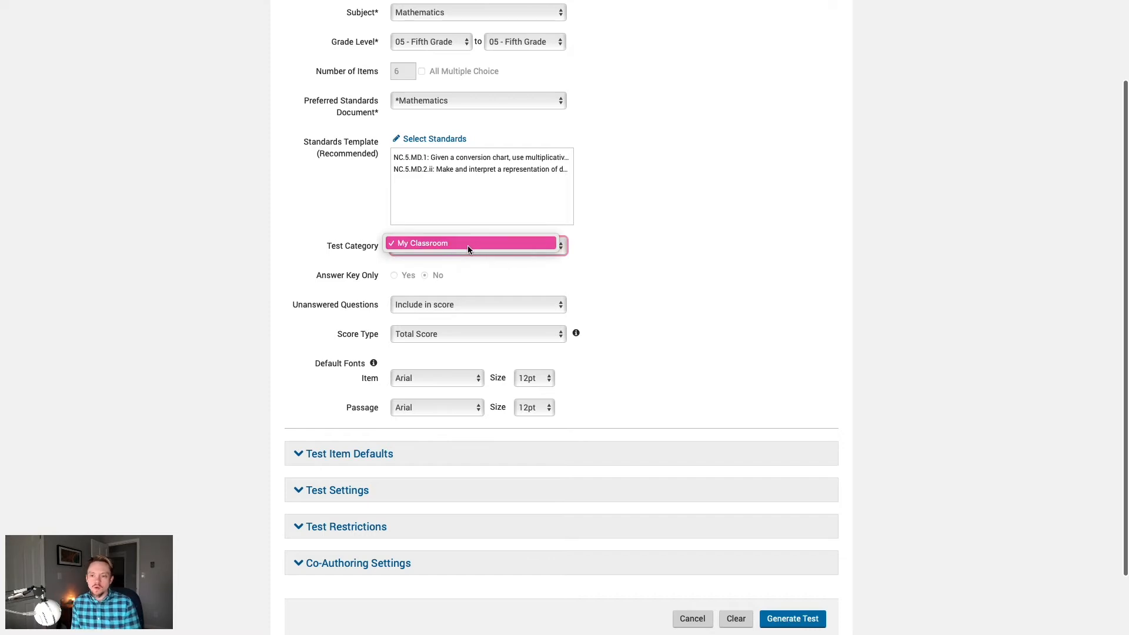
left_click(470, 244)
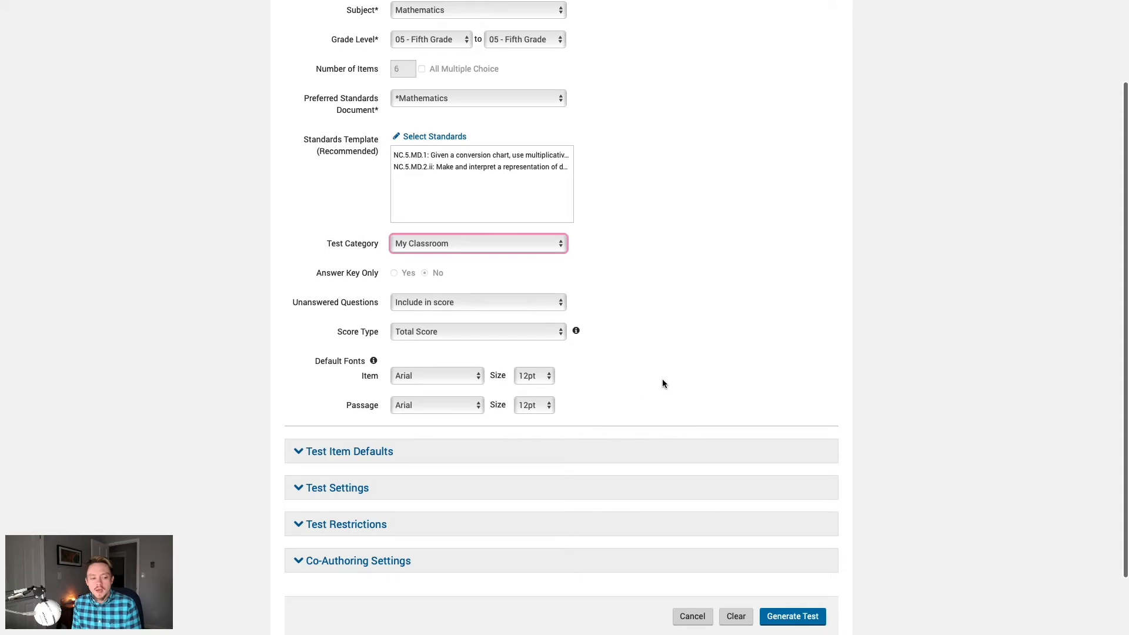
scroll(662, 381, "down", 2)
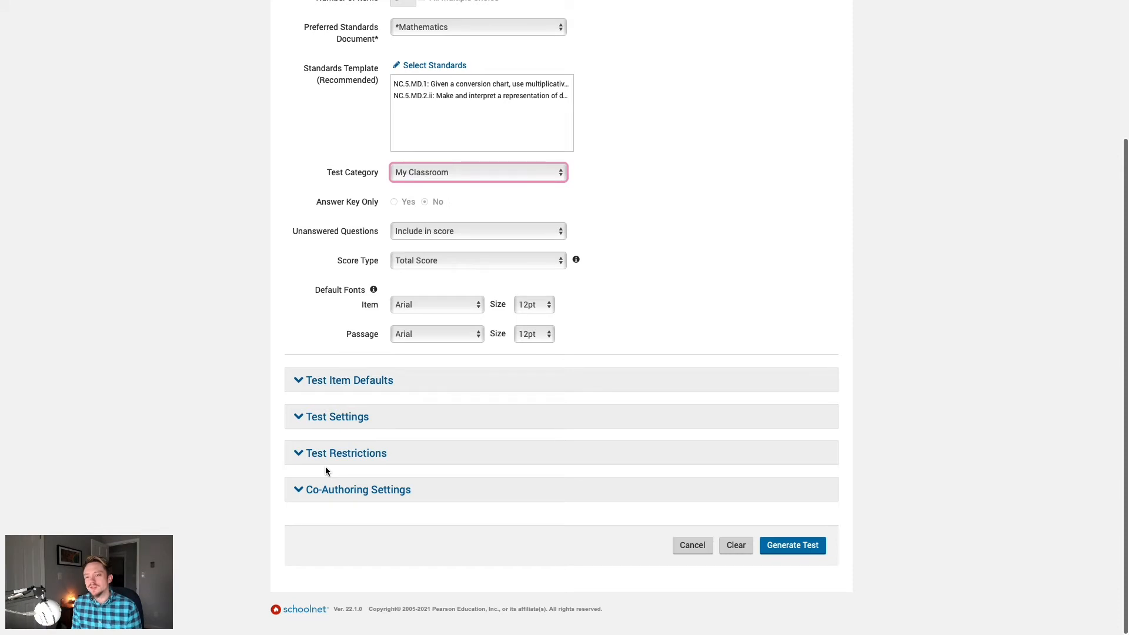
left_click(239, 394)
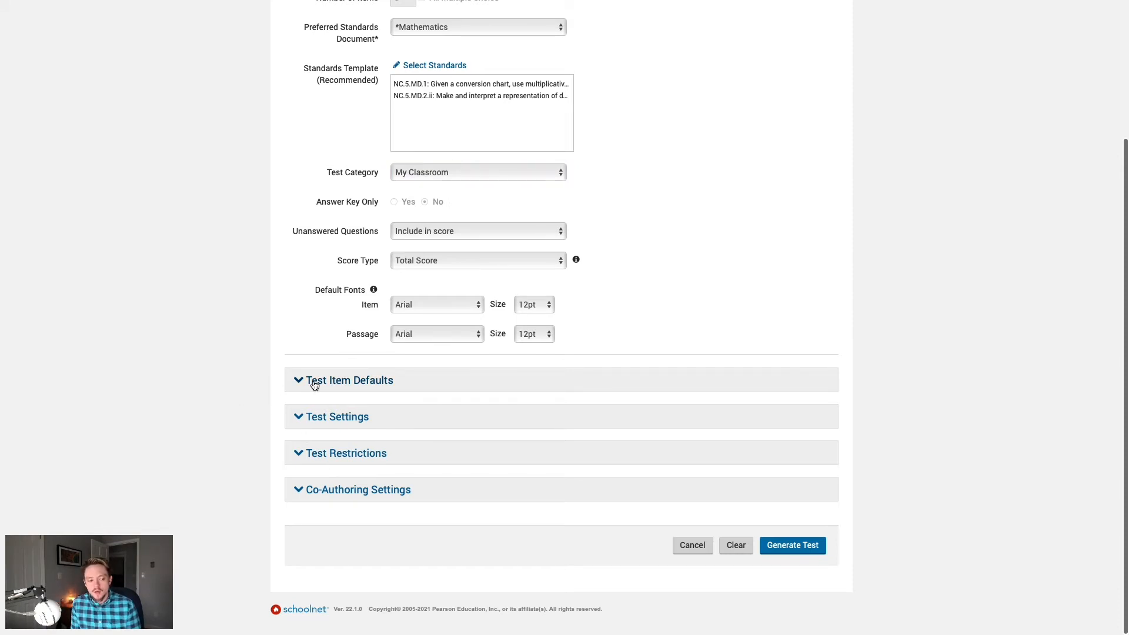
left_click(376, 385)
scroll(196, 363, "down", 4)
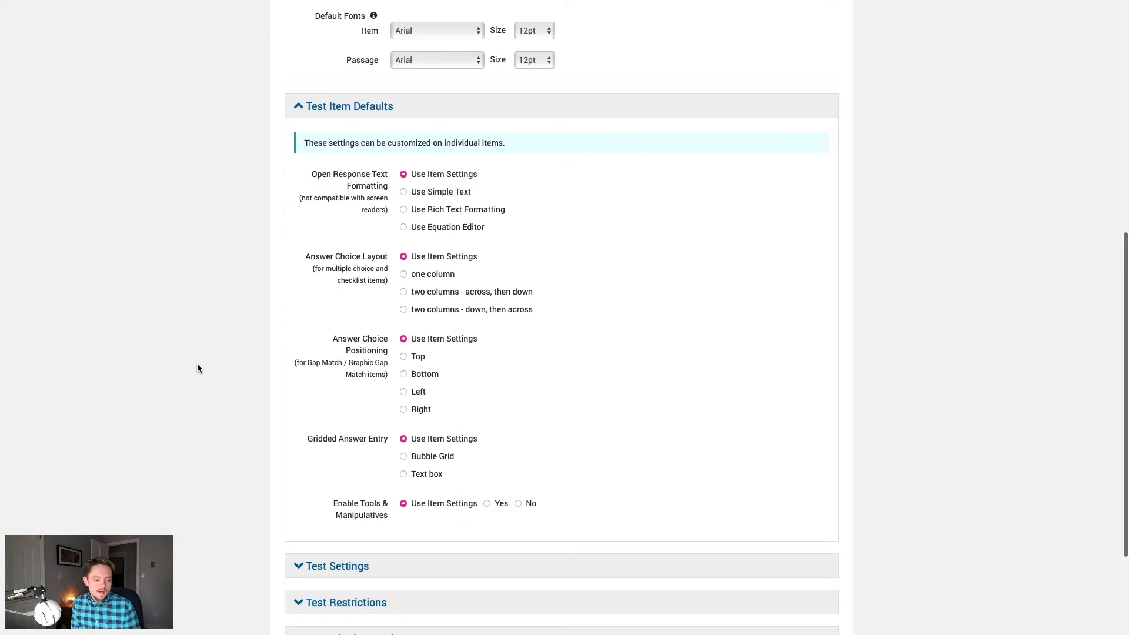
left_click_drag(333, 504, 388, 518)
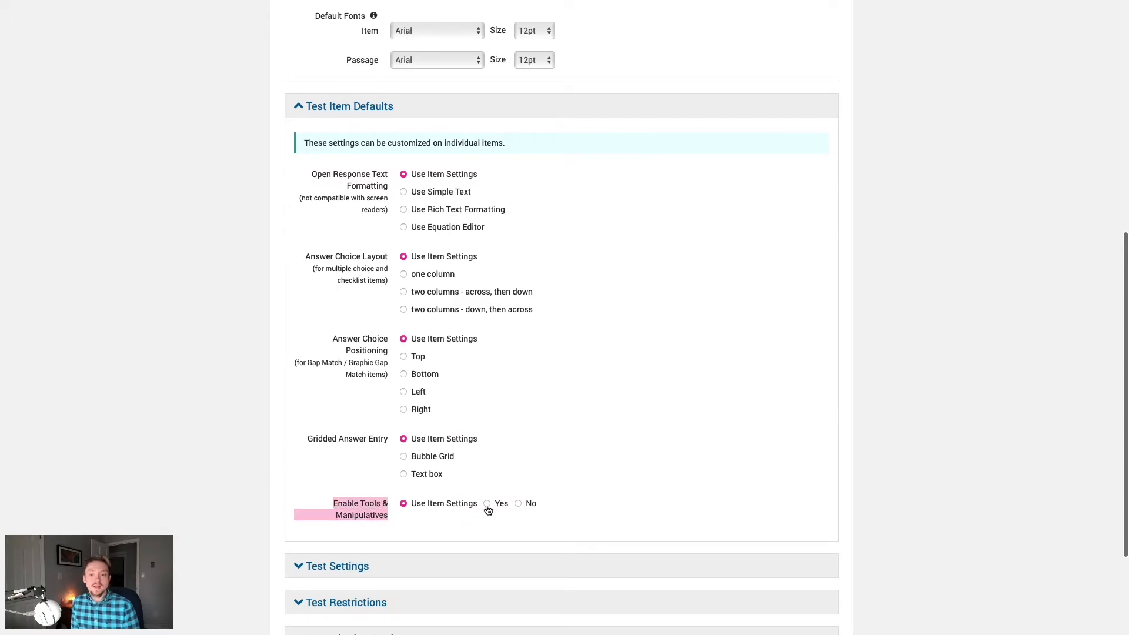
left_click(488, 507)
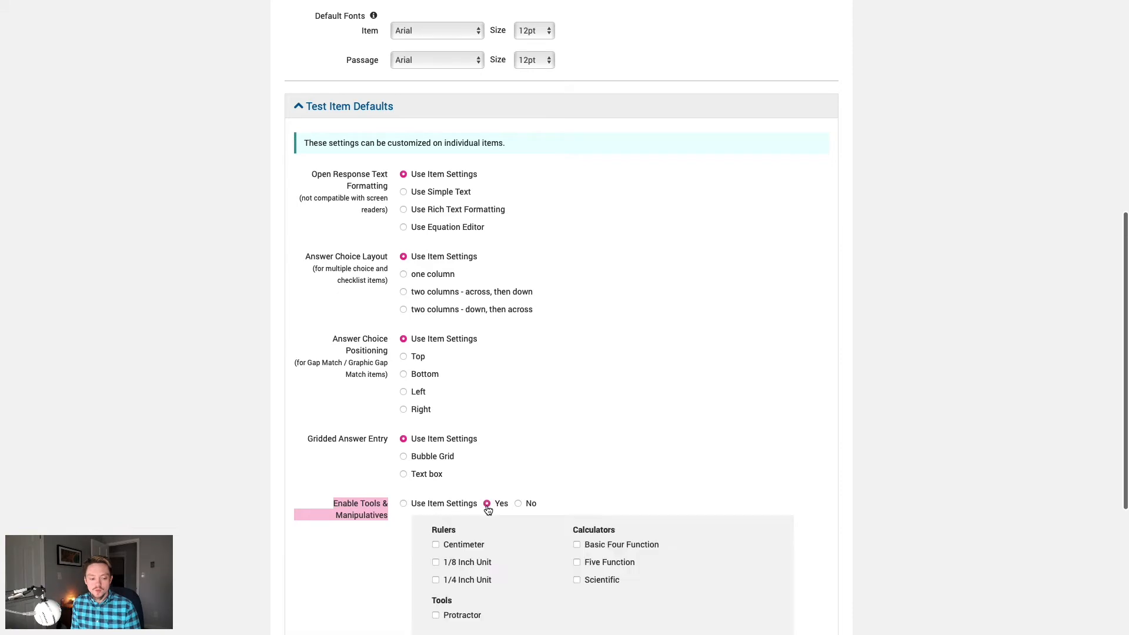
left_click(518, 505)
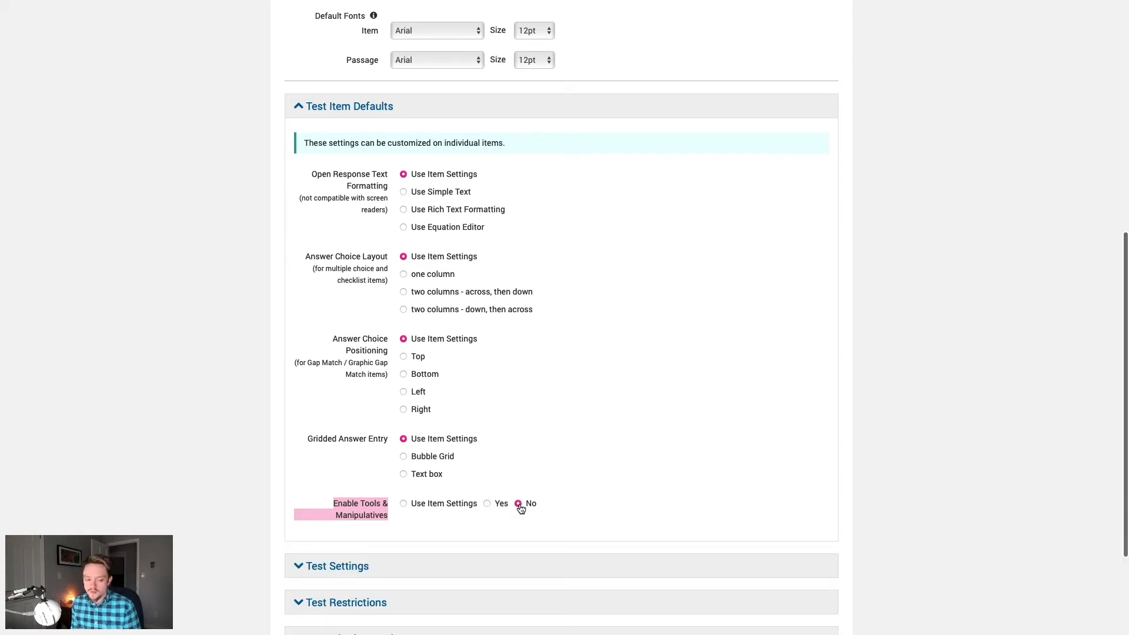
left_click(428, 509)
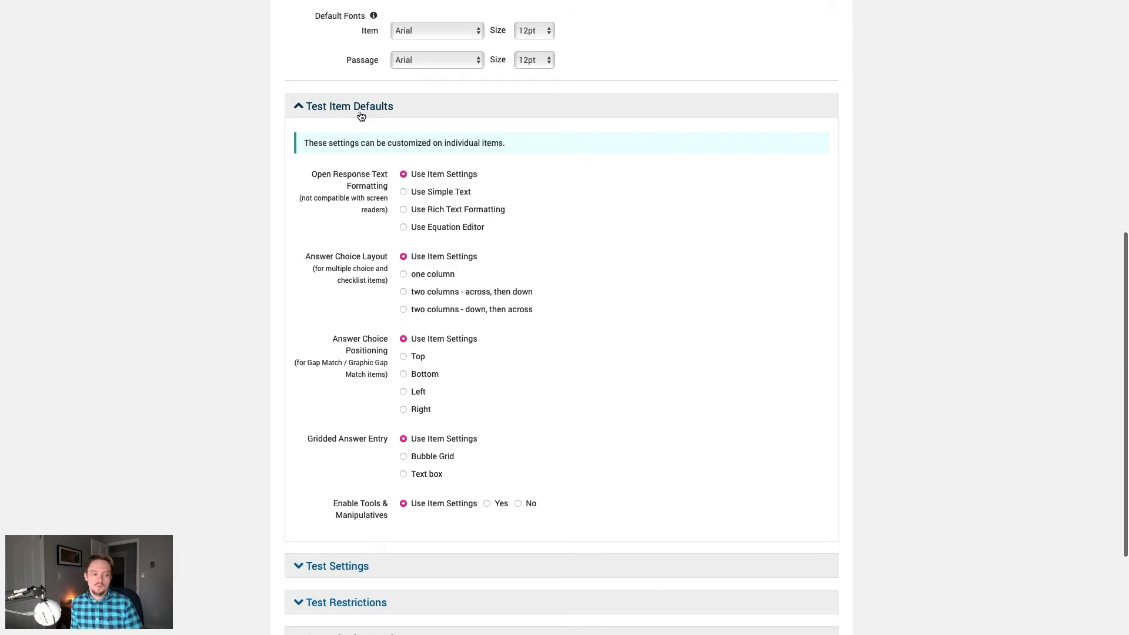
left_click(361, 116)
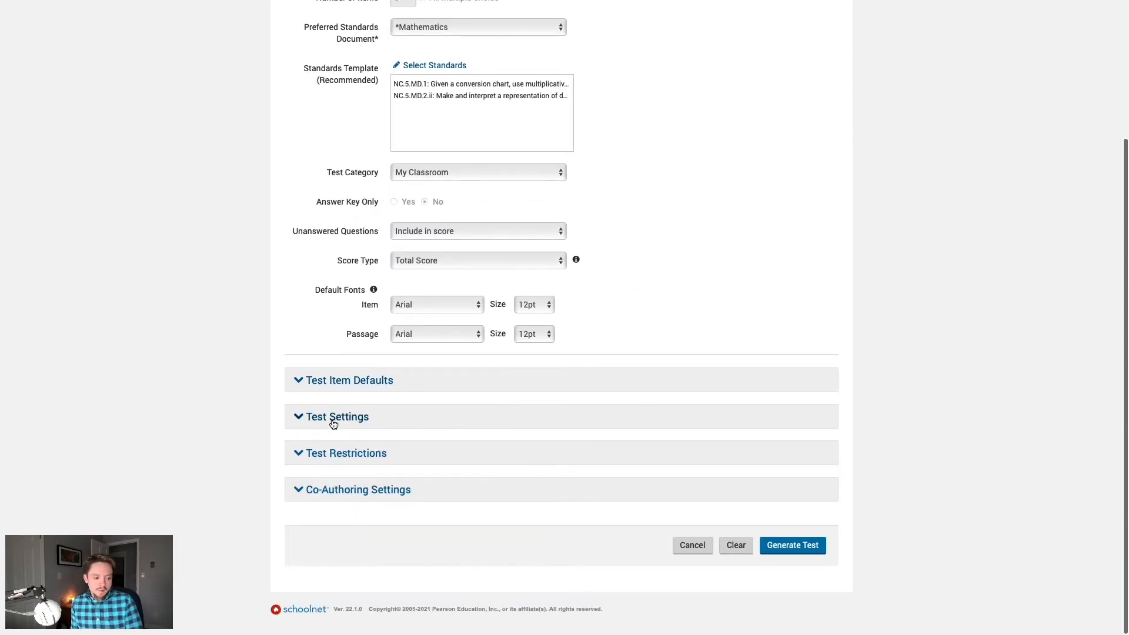
left_click(381, 424)
Step: Allow students to comment on each item and at the end of the test
scroll(228, 411, "down", 4)
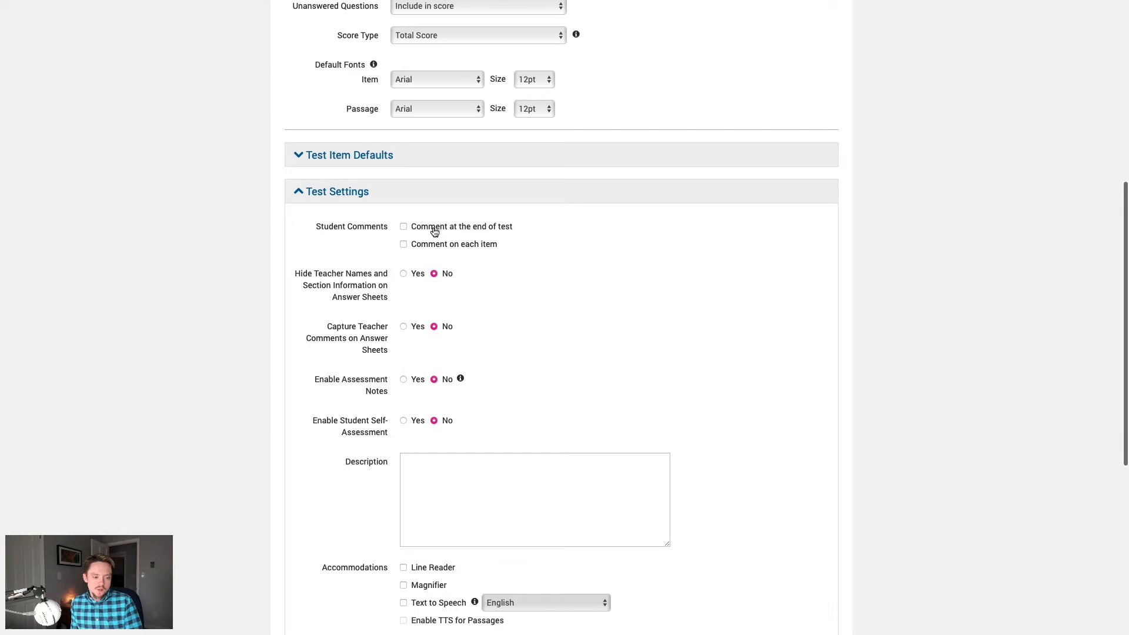
left_click(428, 244)
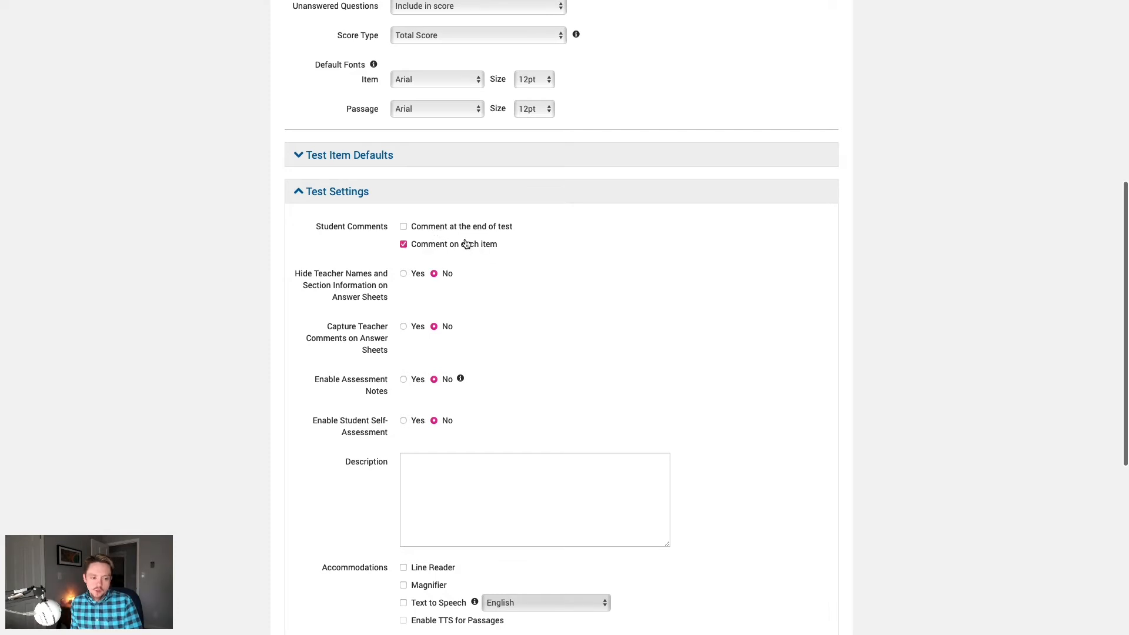
left_click(449, 229)
Step: Enable Magnifier and English Text to Speech with passage TTS off, then collapse Test Settings
scroll(560, 258, "down", 5)
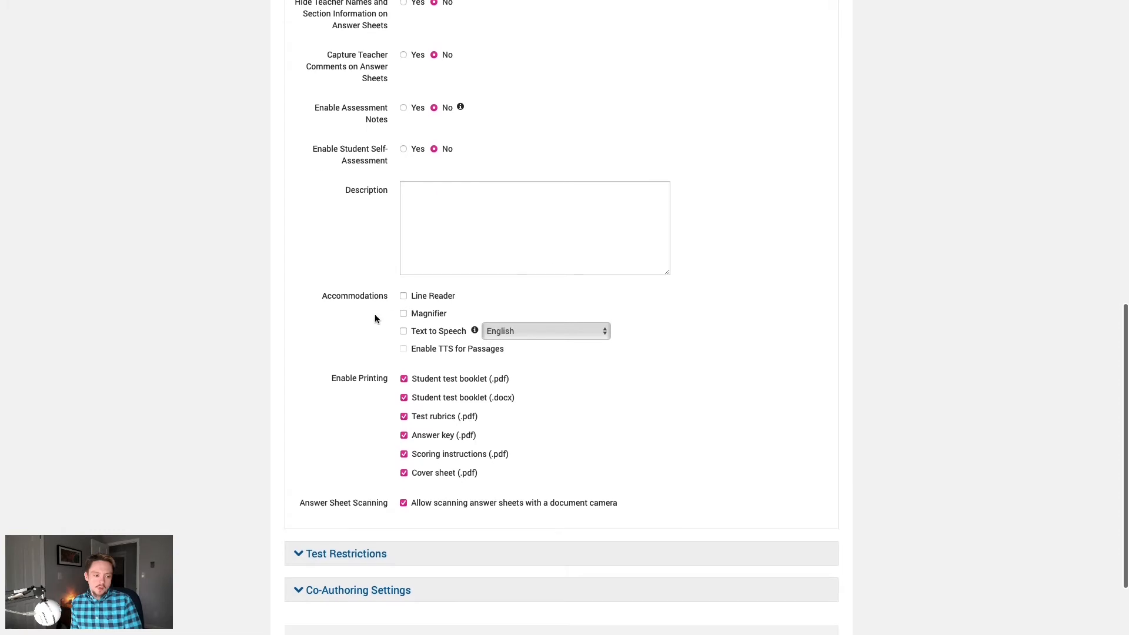
left_click_drag(322, 299, 372, 312)
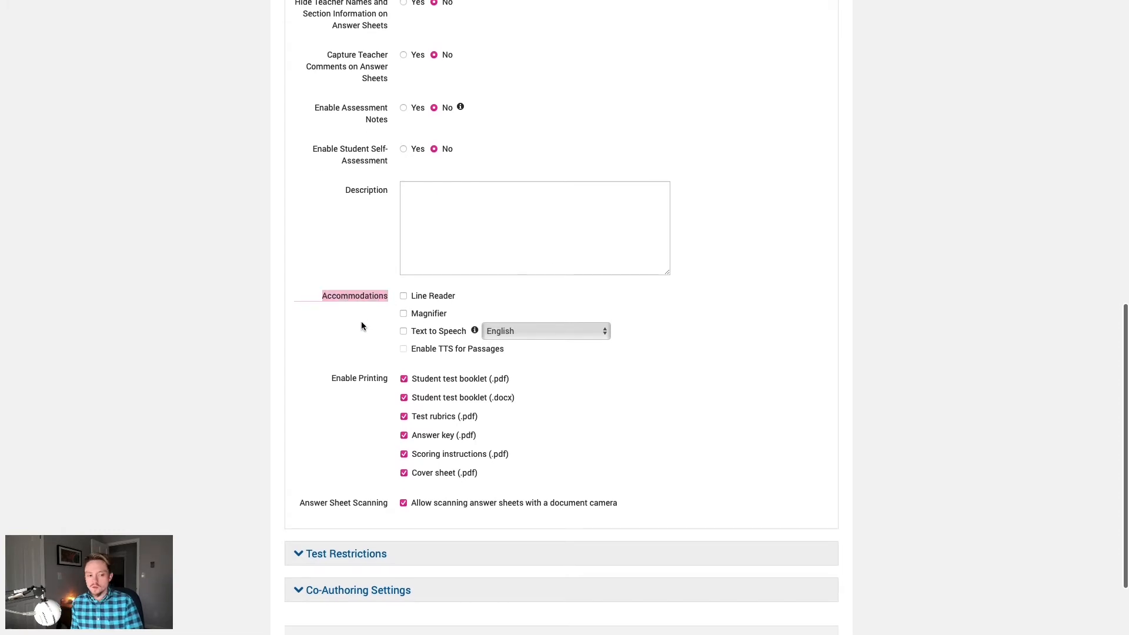
left_click(362, 323)
left_click(419, 315)
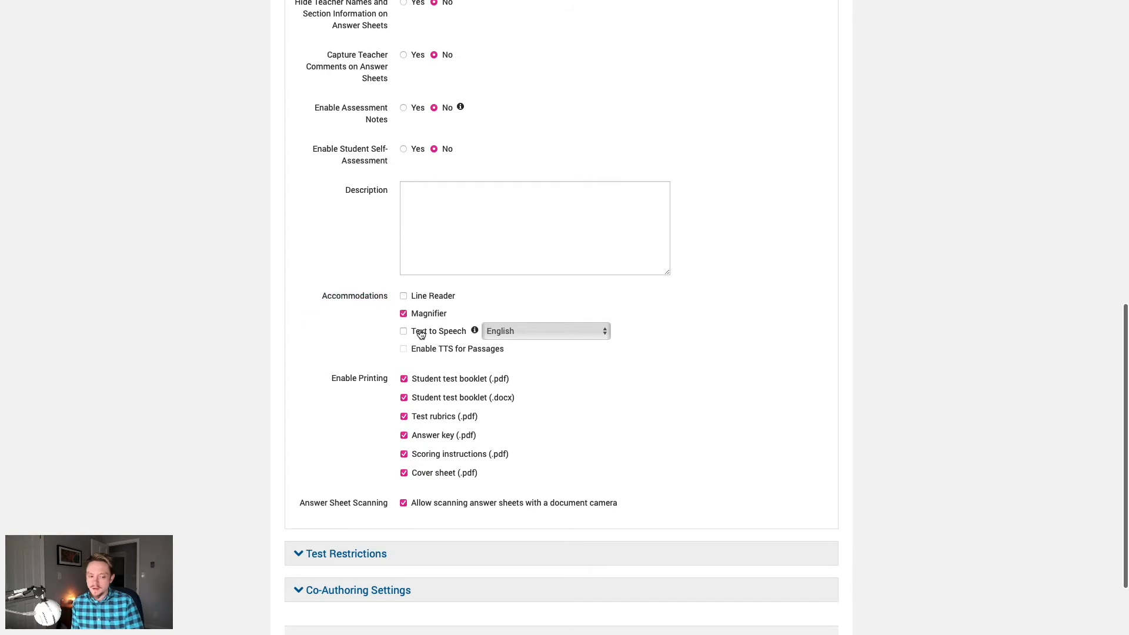
left_click(420, 332)
left_click(402, 349)
scroll(251, 334, "down", 2)
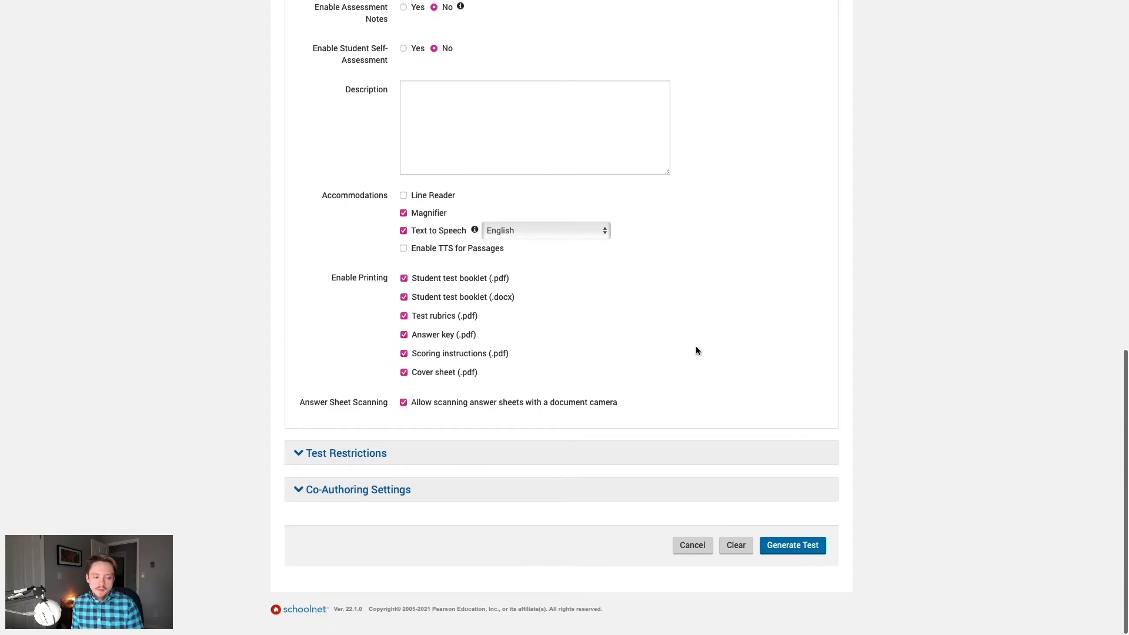
scroll(329, 393, "up", 7)
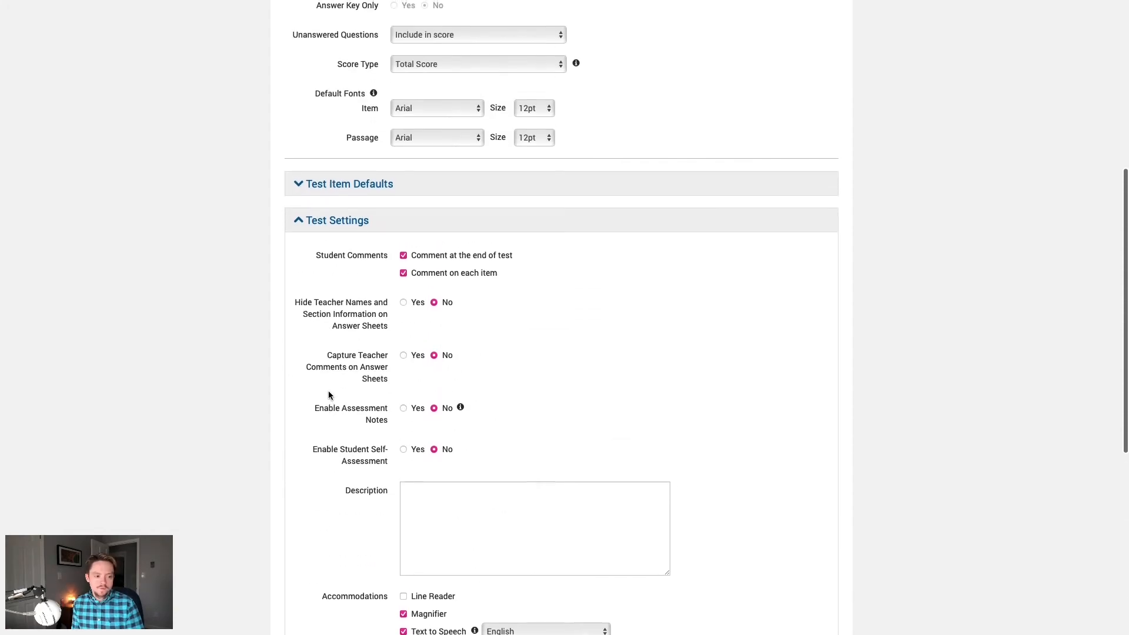
left_click(336, 222)
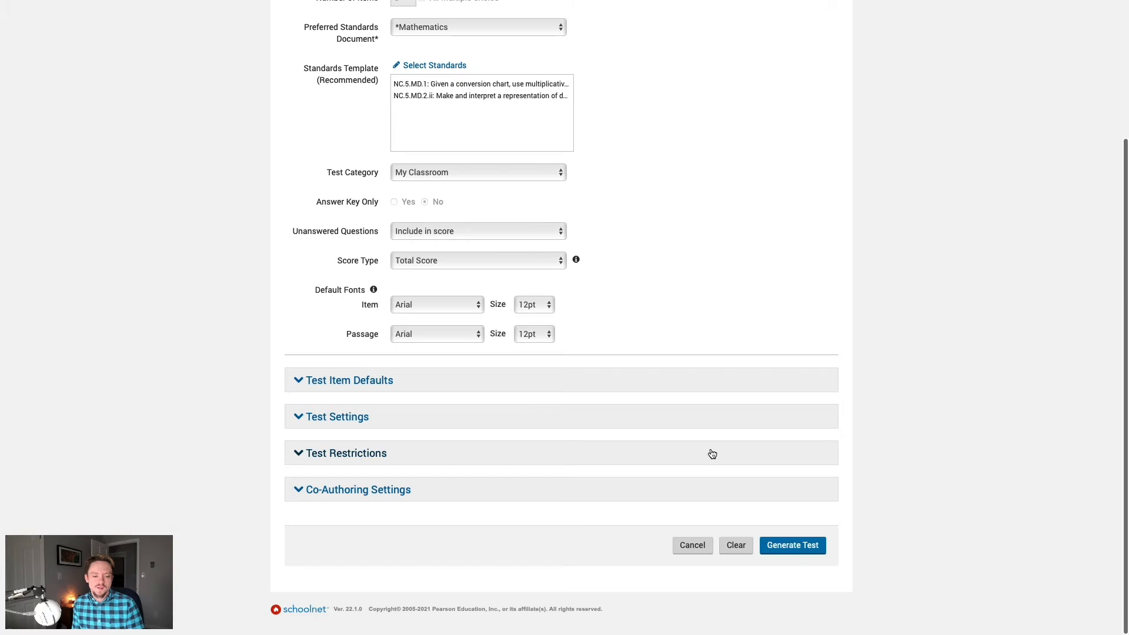
left_click(380, 458)
Step: Set Test Restrictions to No restrictions for parents and students, then collapse the section
scroll(1000, 464, "down", 3)
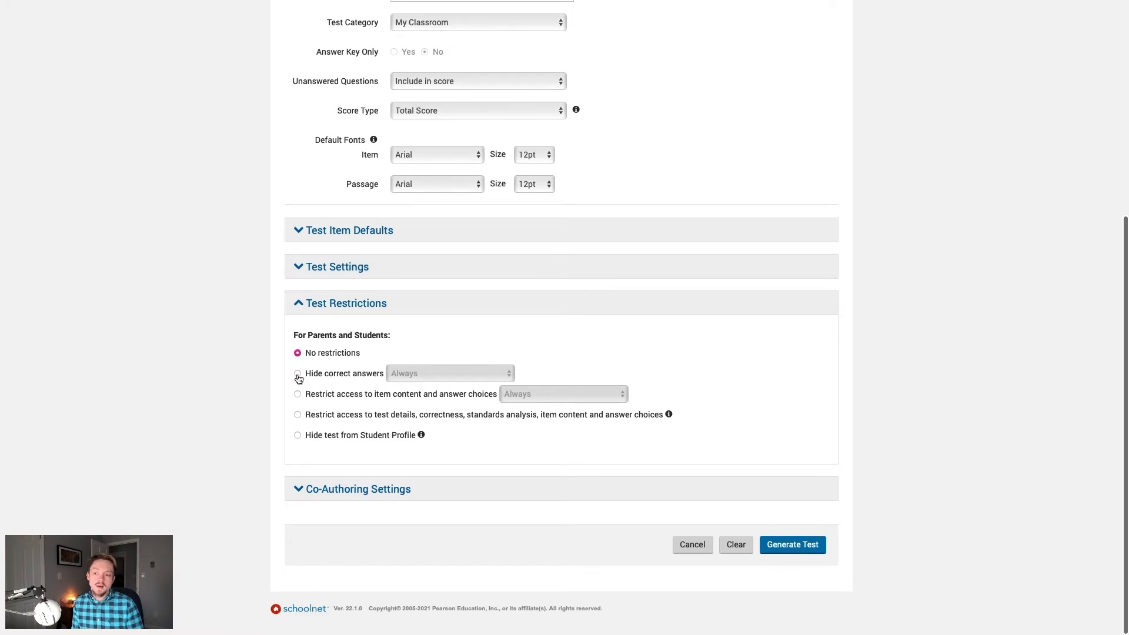
left_click(297, 374)
left_click(430, 377)
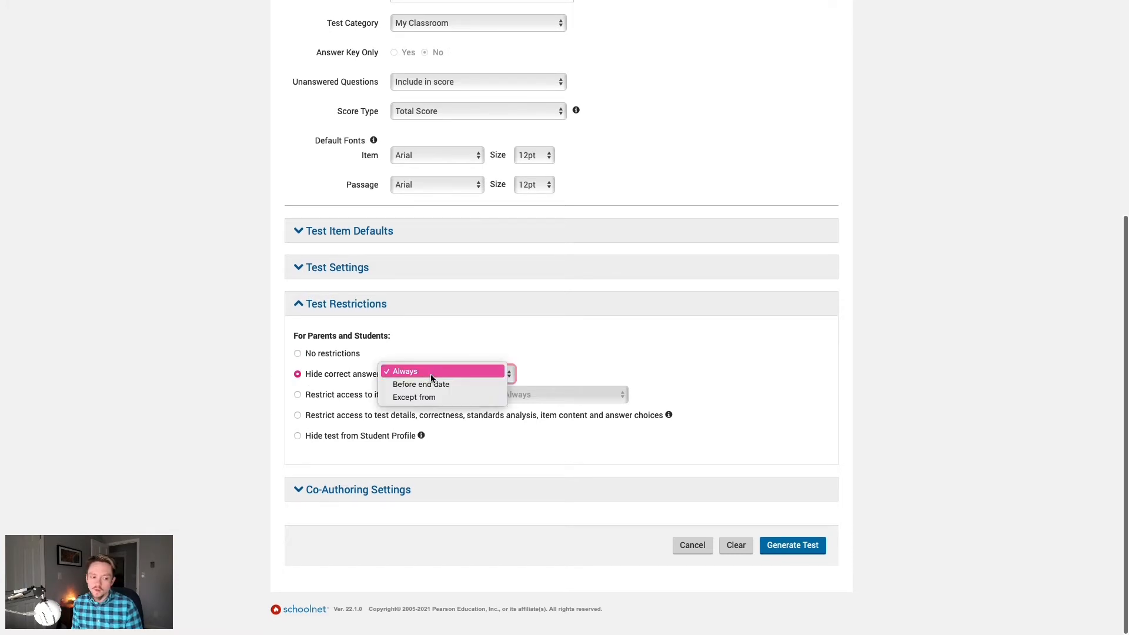
left_click(431, 375)
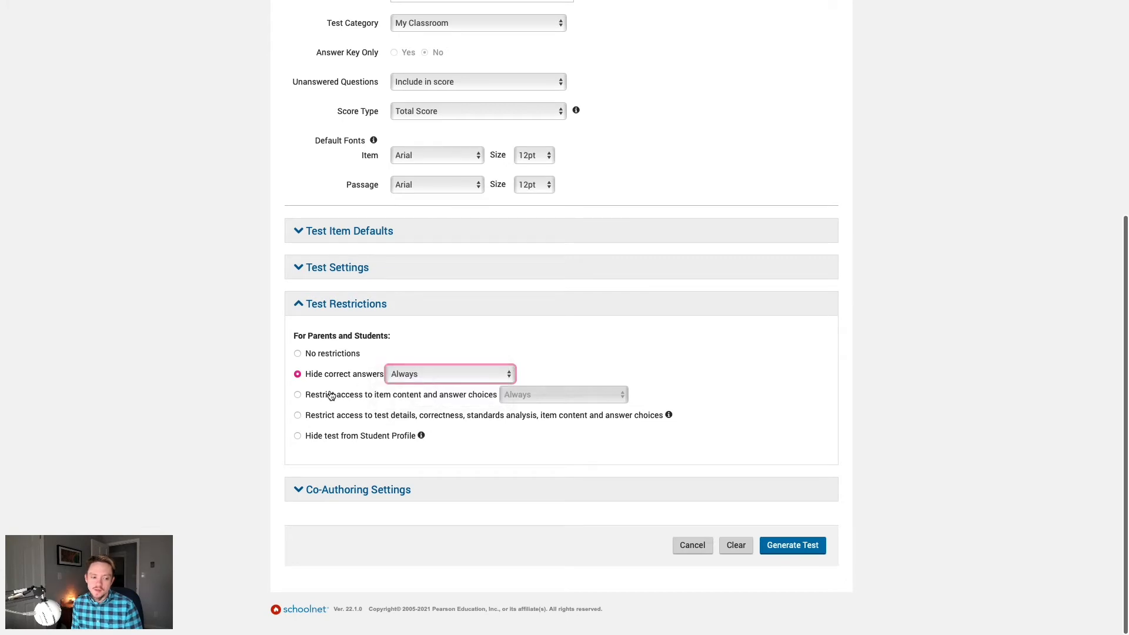
left_click(298, 355)
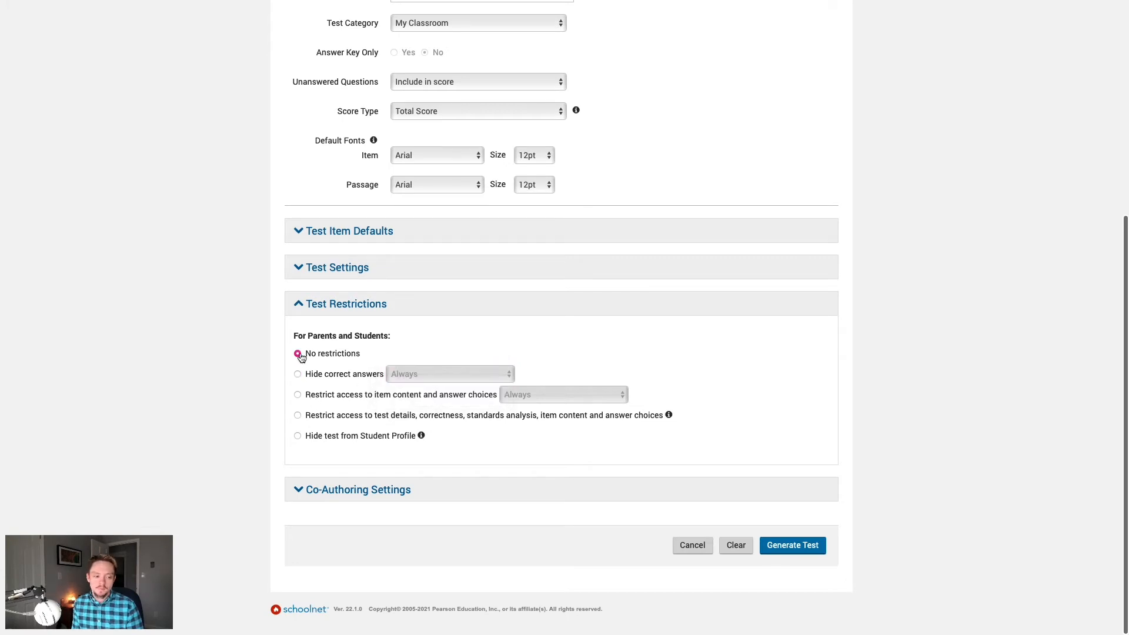
left_click(404, 310)
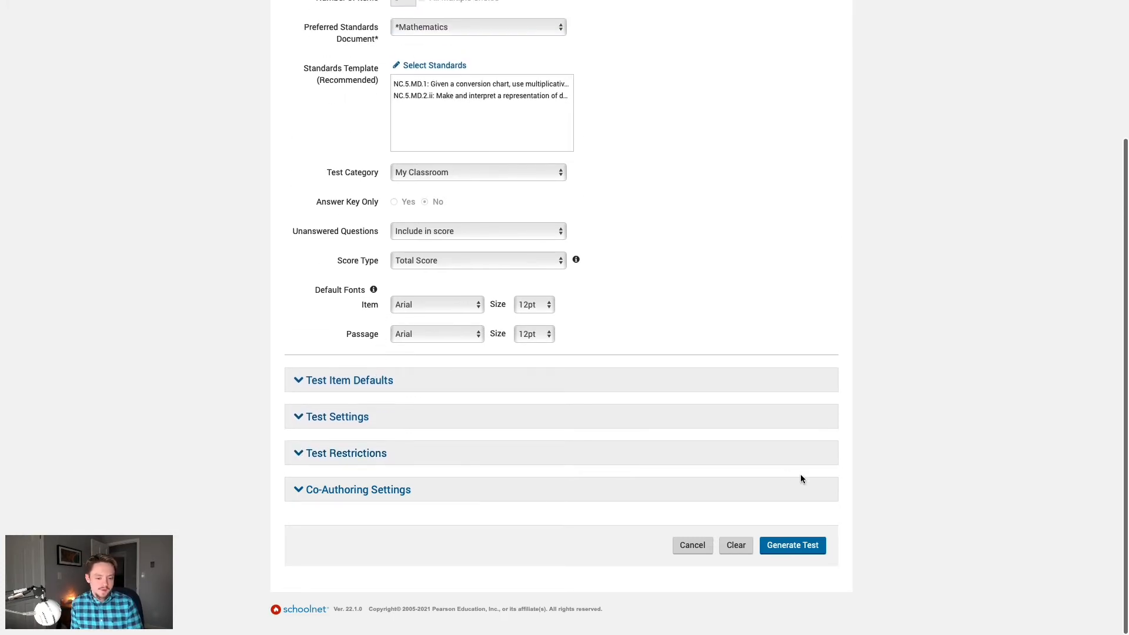
Step: Generate the pre-test from the chosen settings
scroll(984, 462, "up", 3)
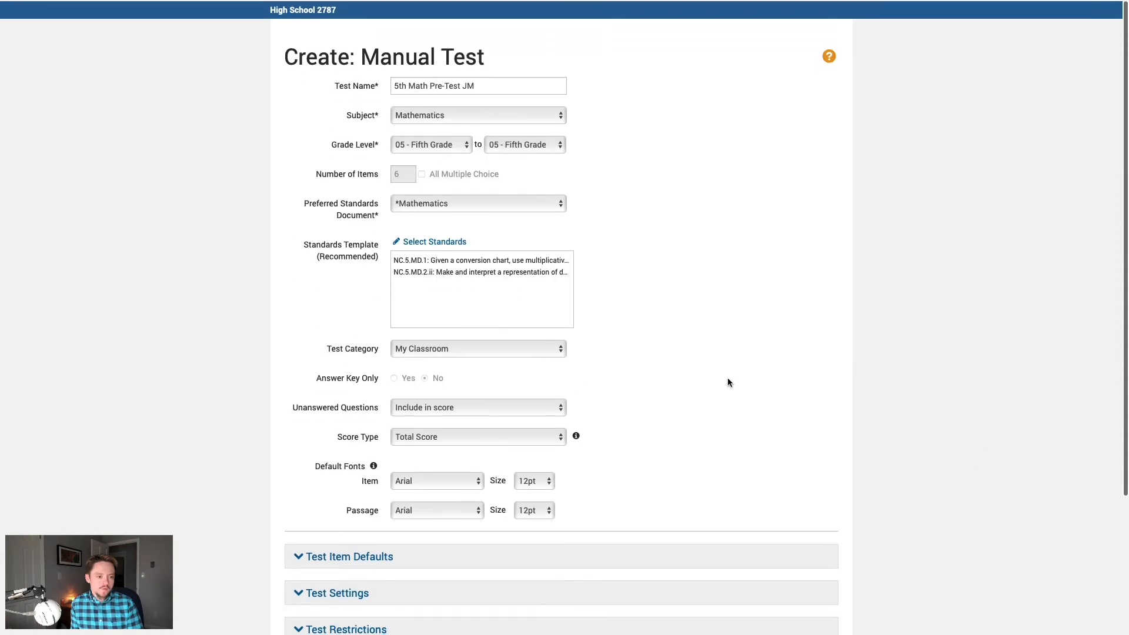
scroll(956, 436, "down", 2)
scroll(956, 440, "down", 1)
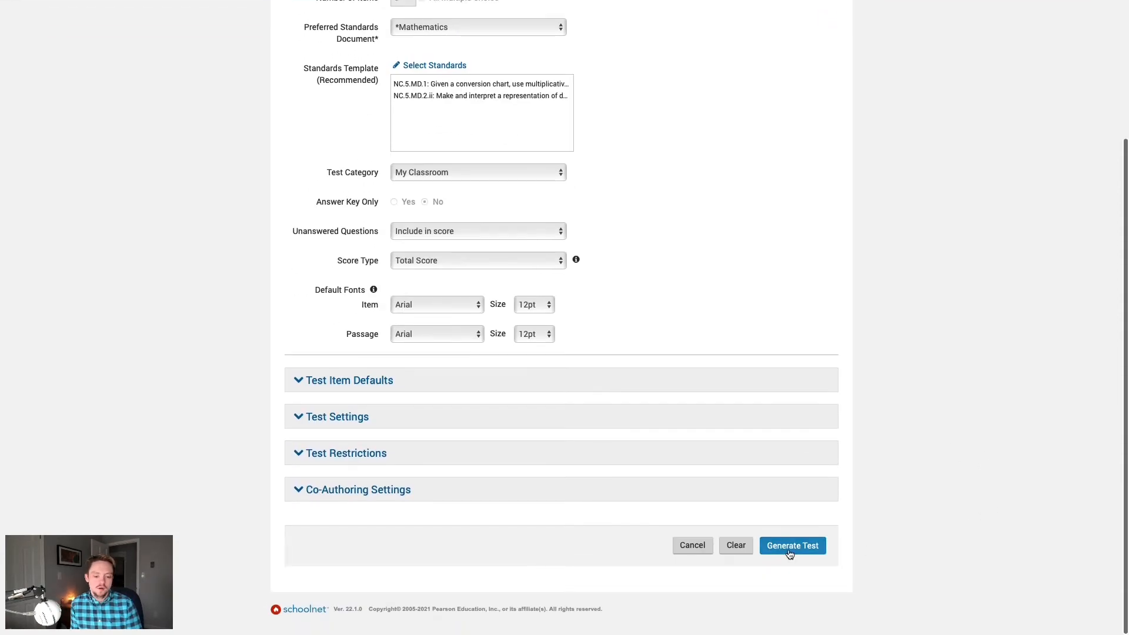
left_click(813, 546)
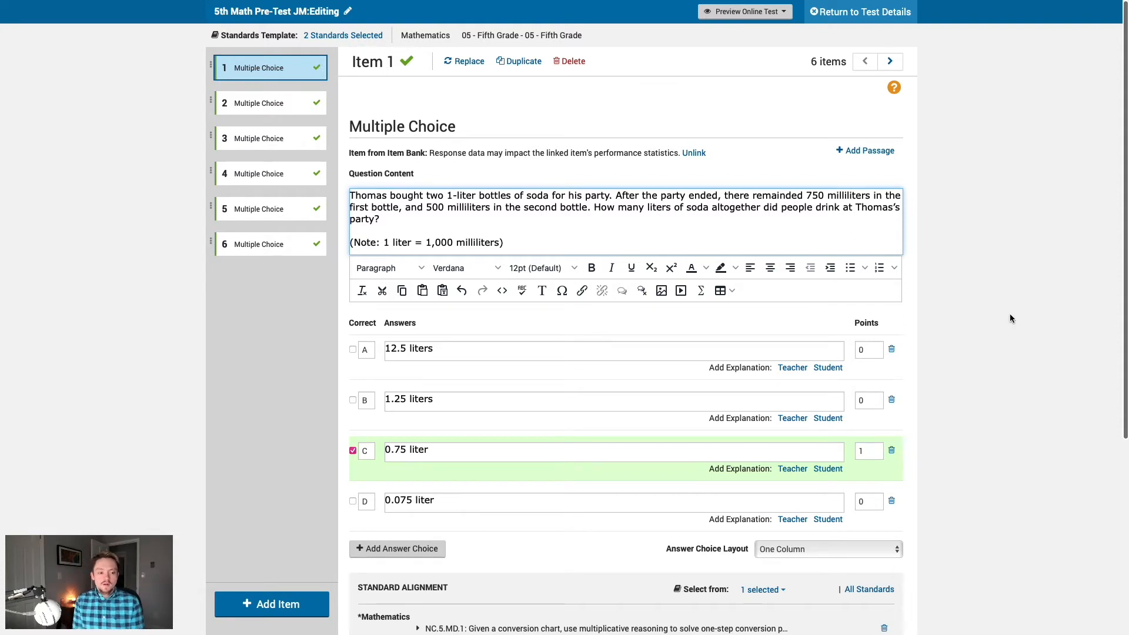
Step: Review the six generated items, then save changes and return to the test details page
scroll(998, 299, "down", 1)
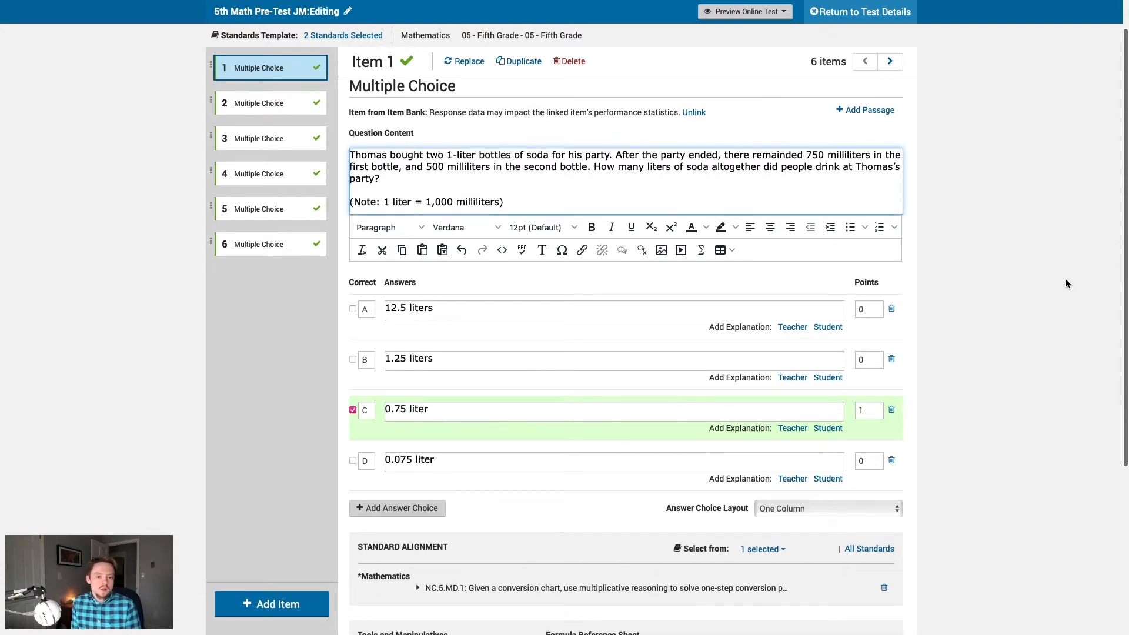
scroll(1053, 282, "down", 5)
scroll(695, 329, "up", 5)
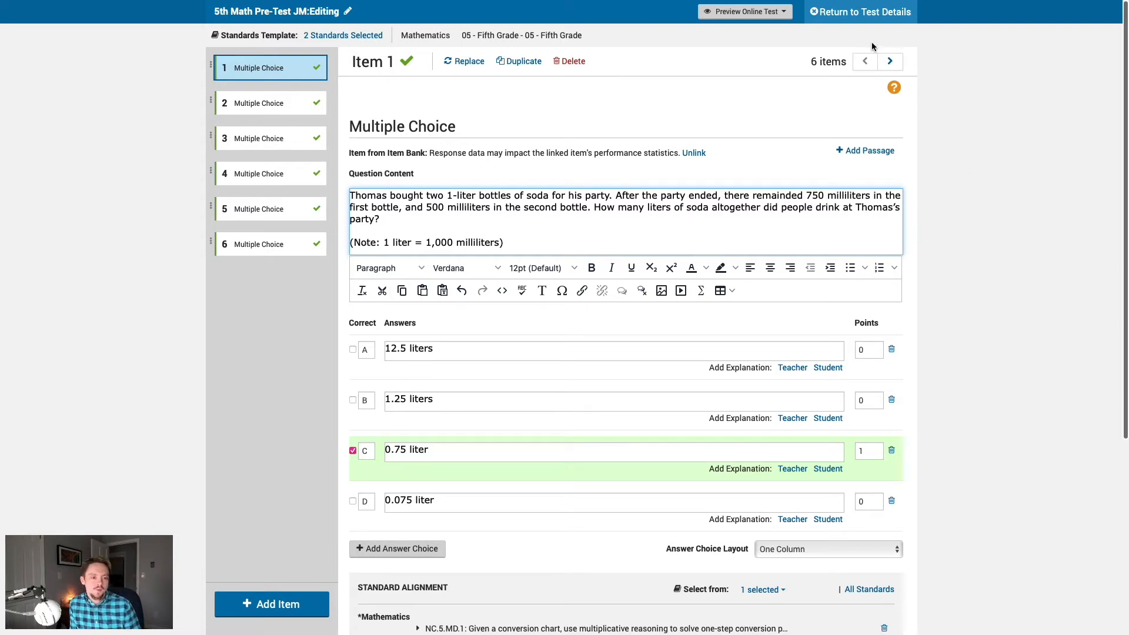
left_click(857, 17)
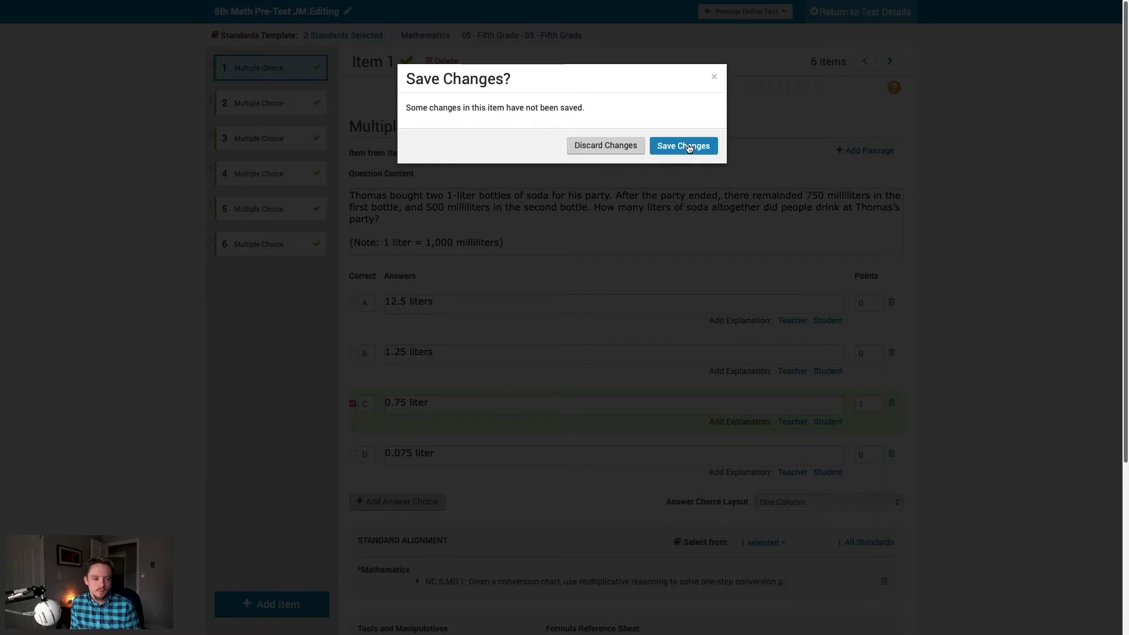
left_click(685, 150)
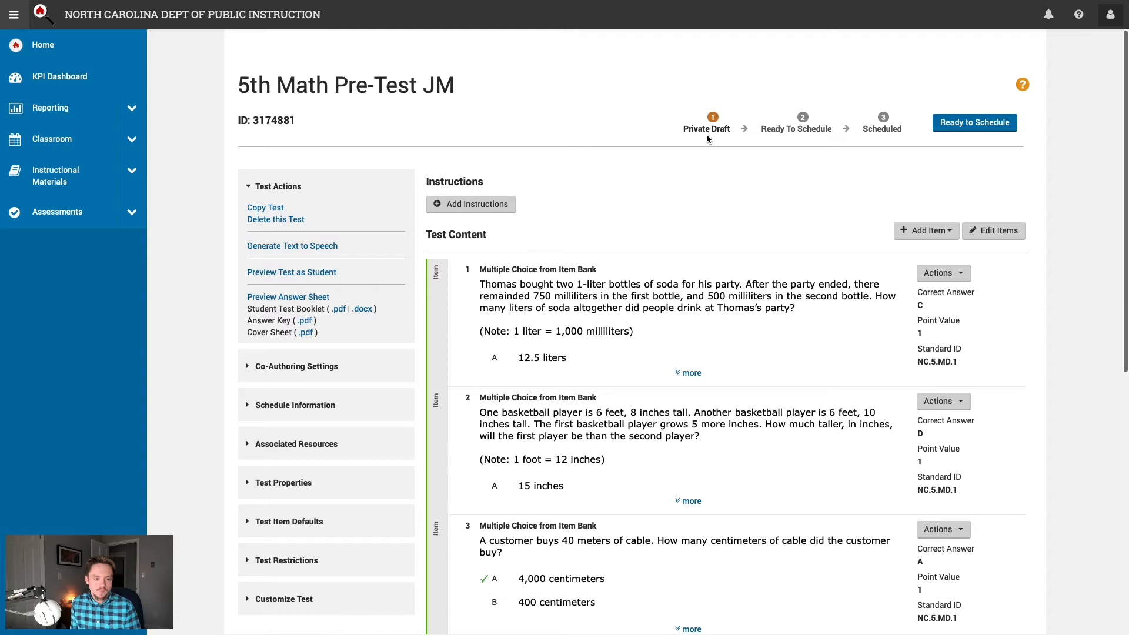
left_click_drag(677, 130, 730, 133)
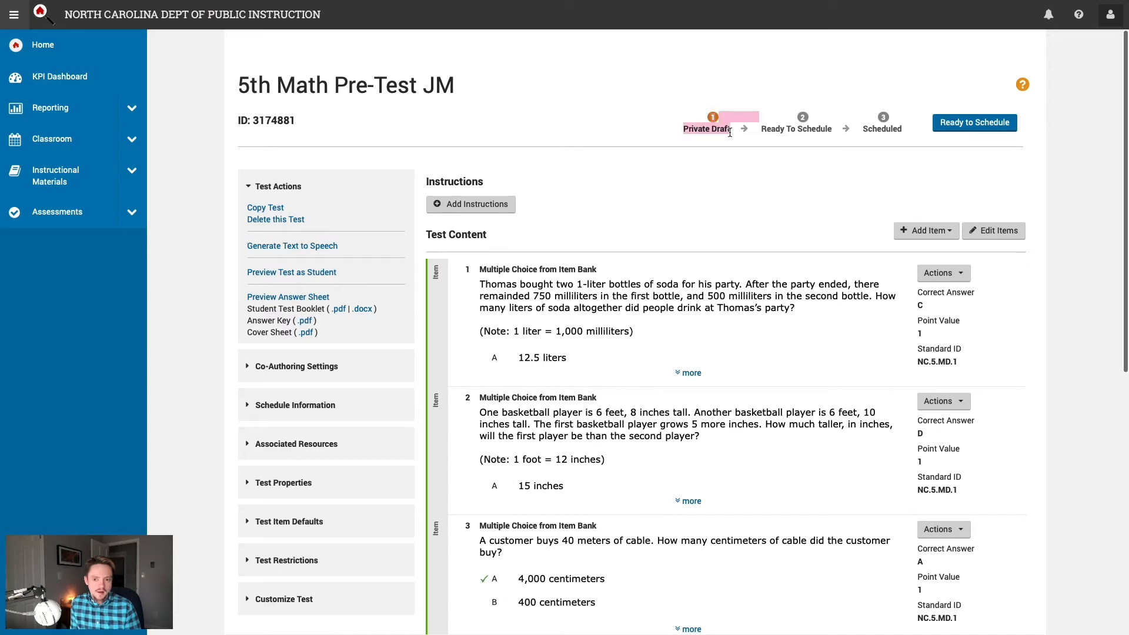
left_click(644, 140)
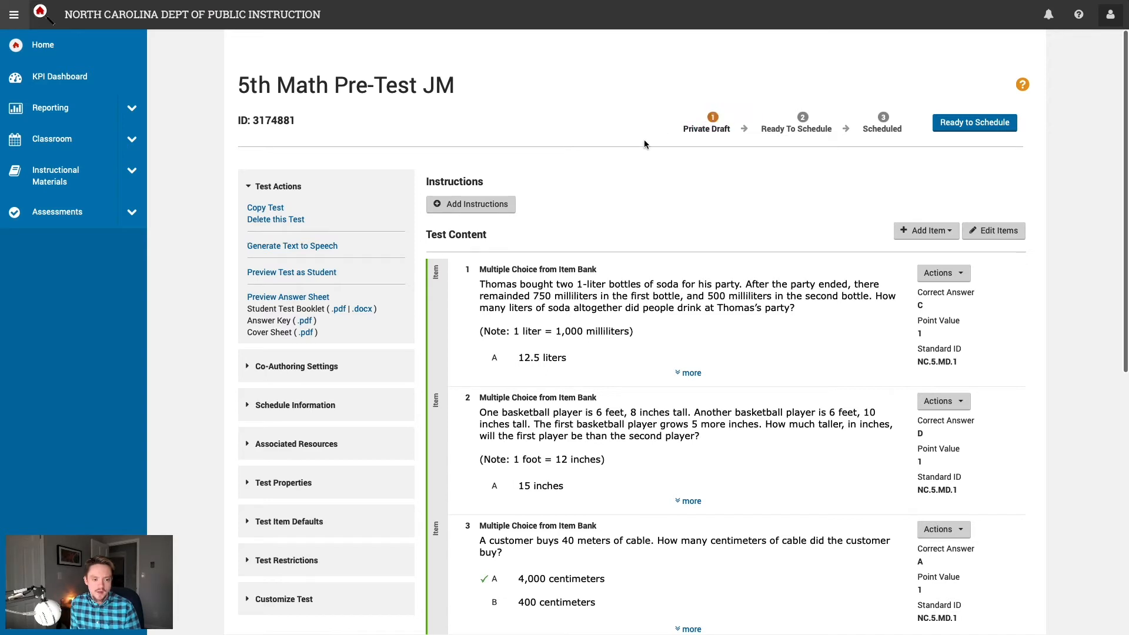
scroll(738, 246, "down", 2)
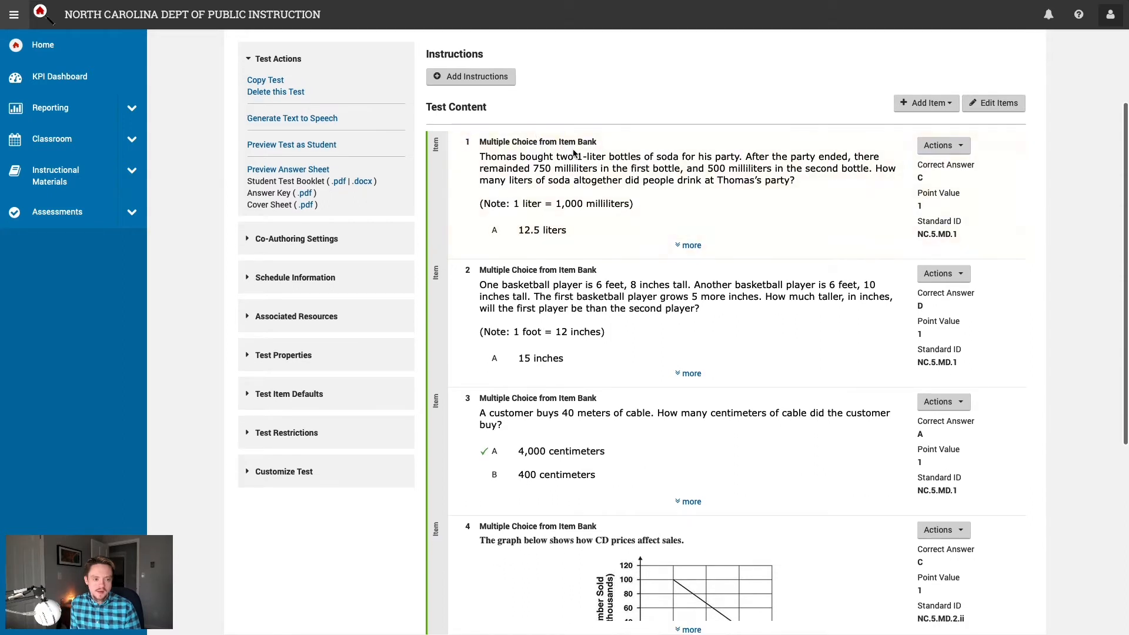
scroll(777, 321, "down", 5)
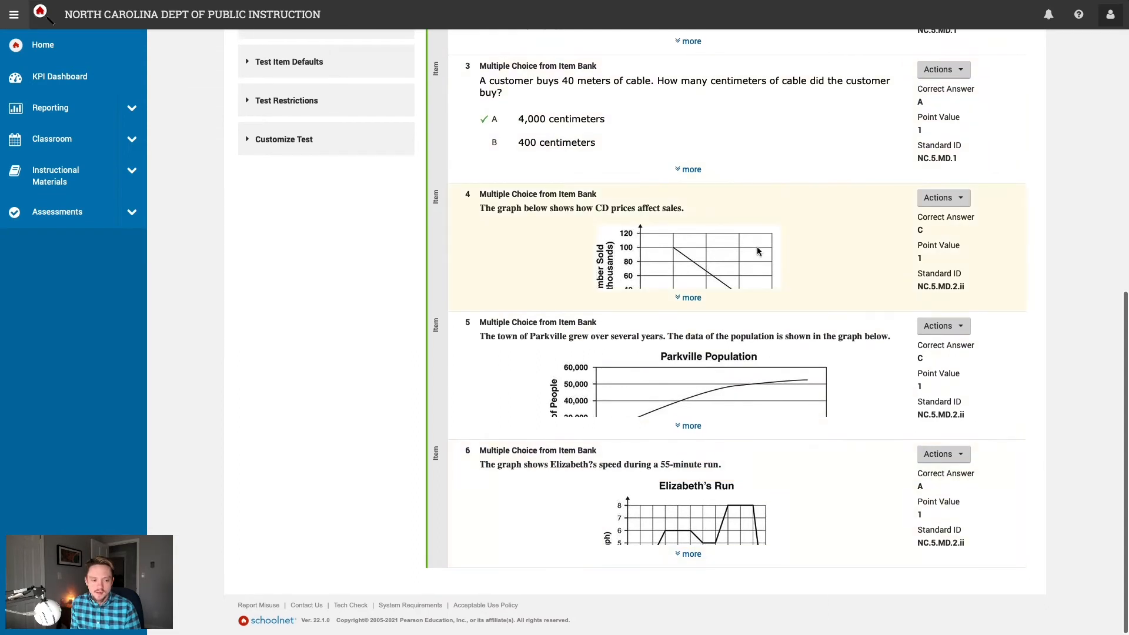
scroll(756, 250, "up", 6)
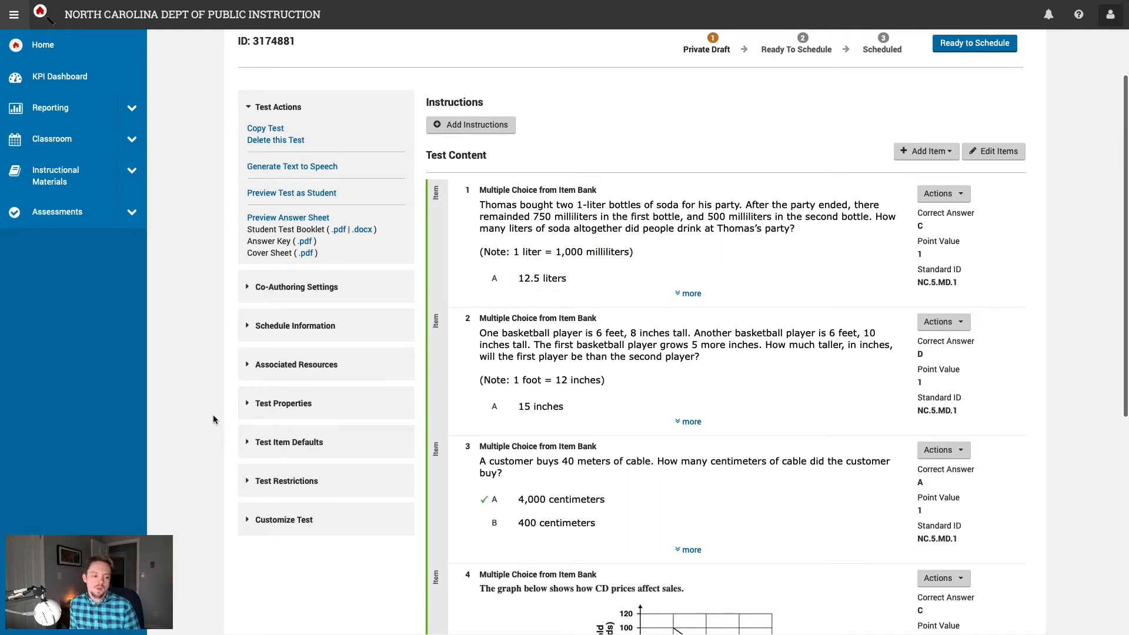
scroll(344, 416, "down", 1)
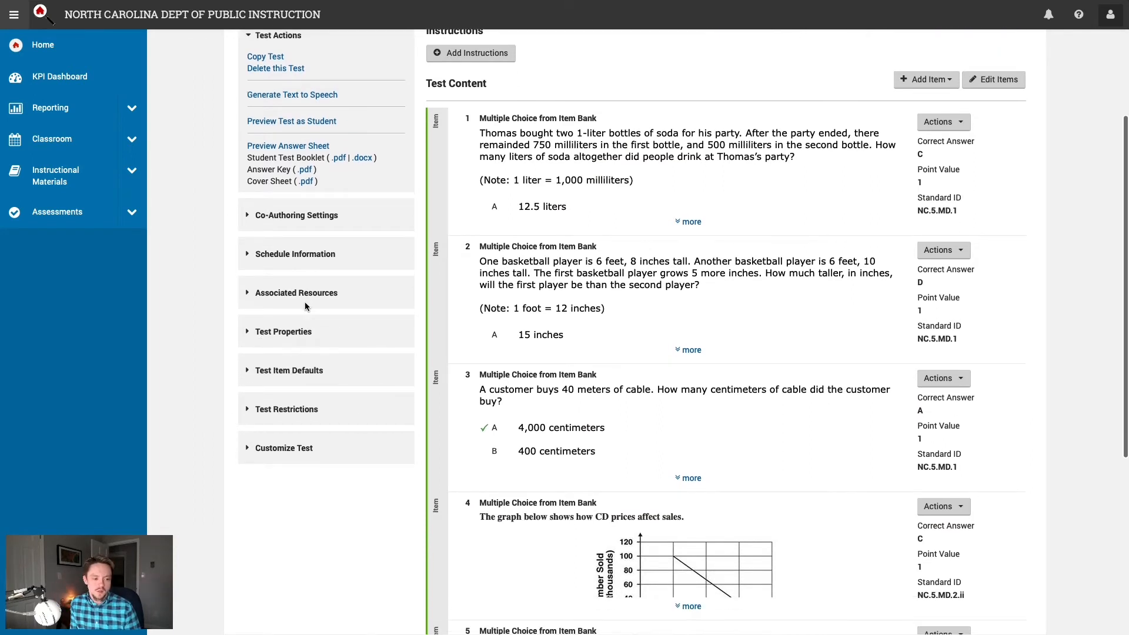
scroll(553, 255, "up", 2)
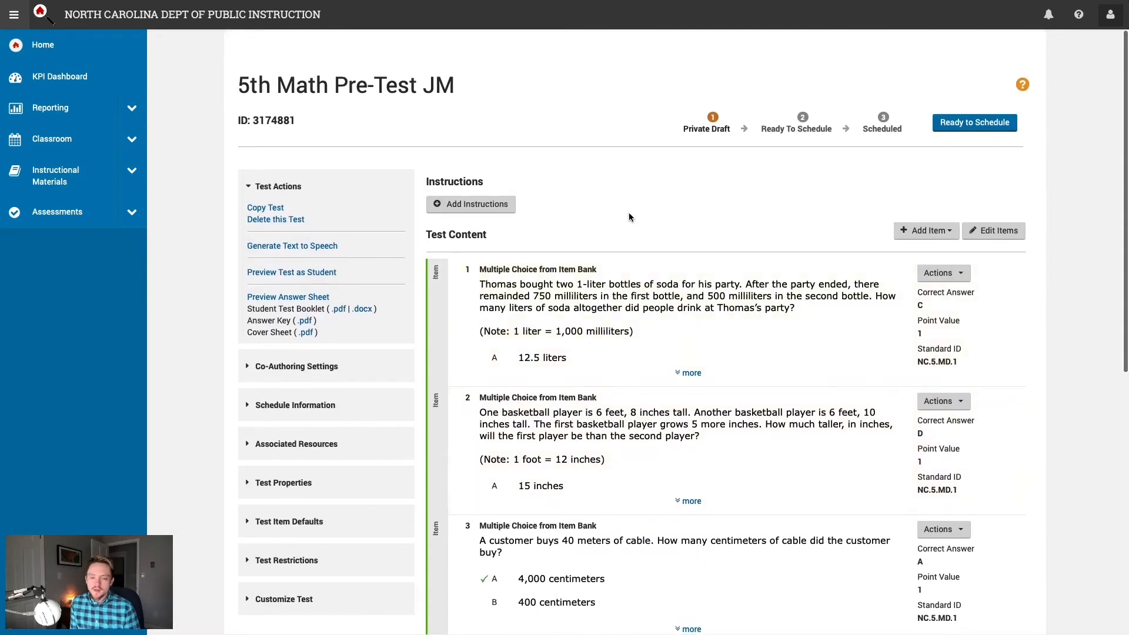
scroll(624, 214, "down", 1)
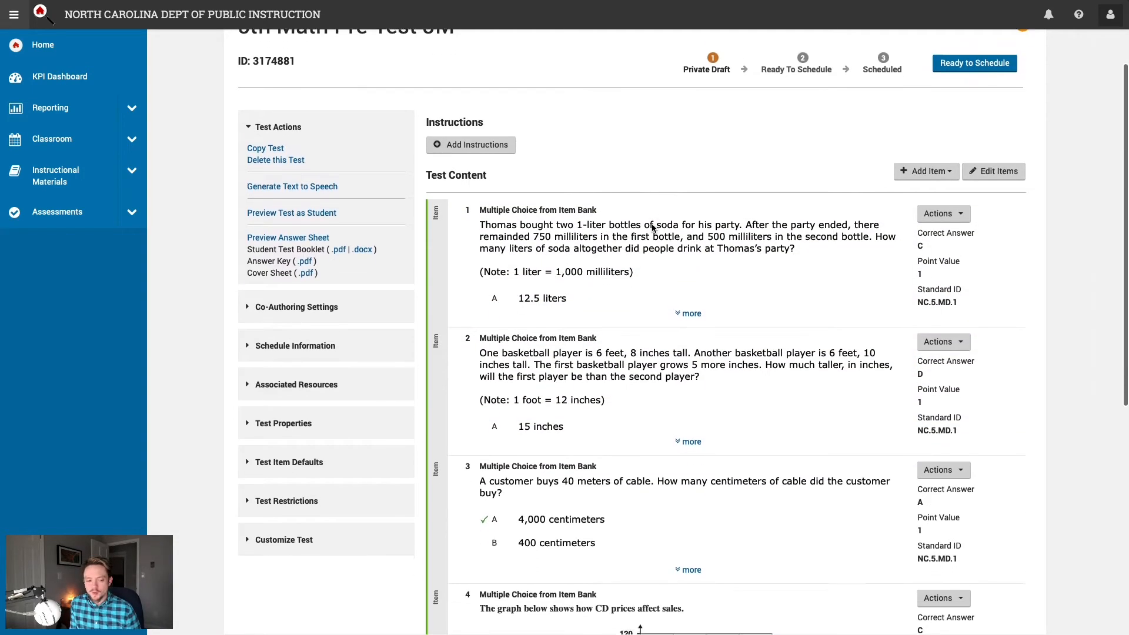
scroll(770, 367, "down", 3)
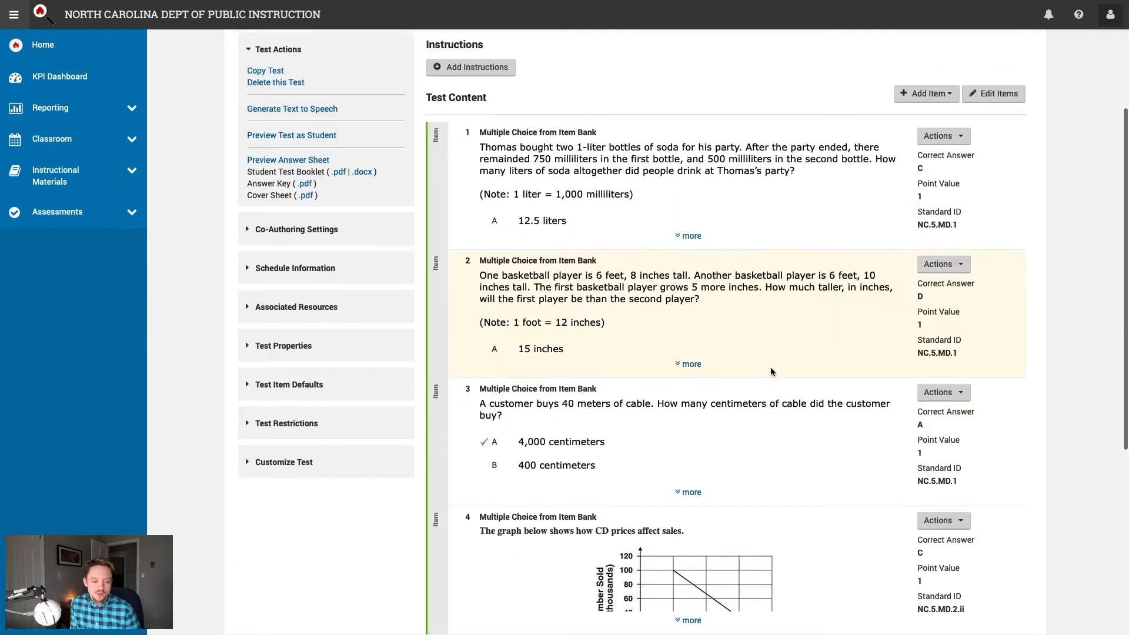
scroll(771, 365, "up", 4)
scroll(773, 368, "down", 1)
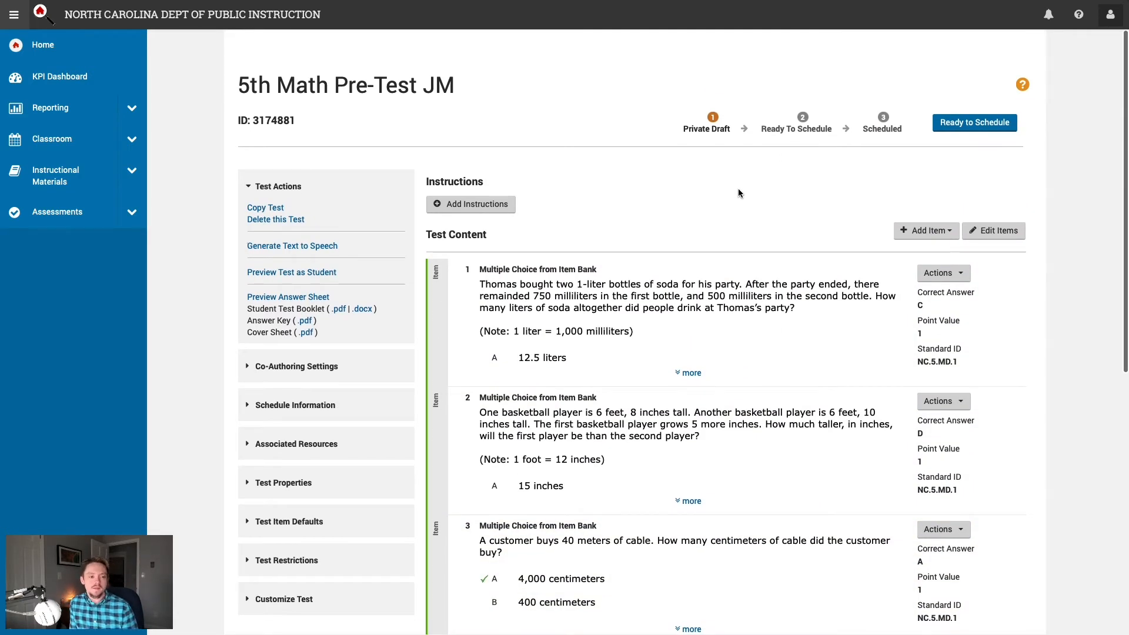
left_click(965, 127)
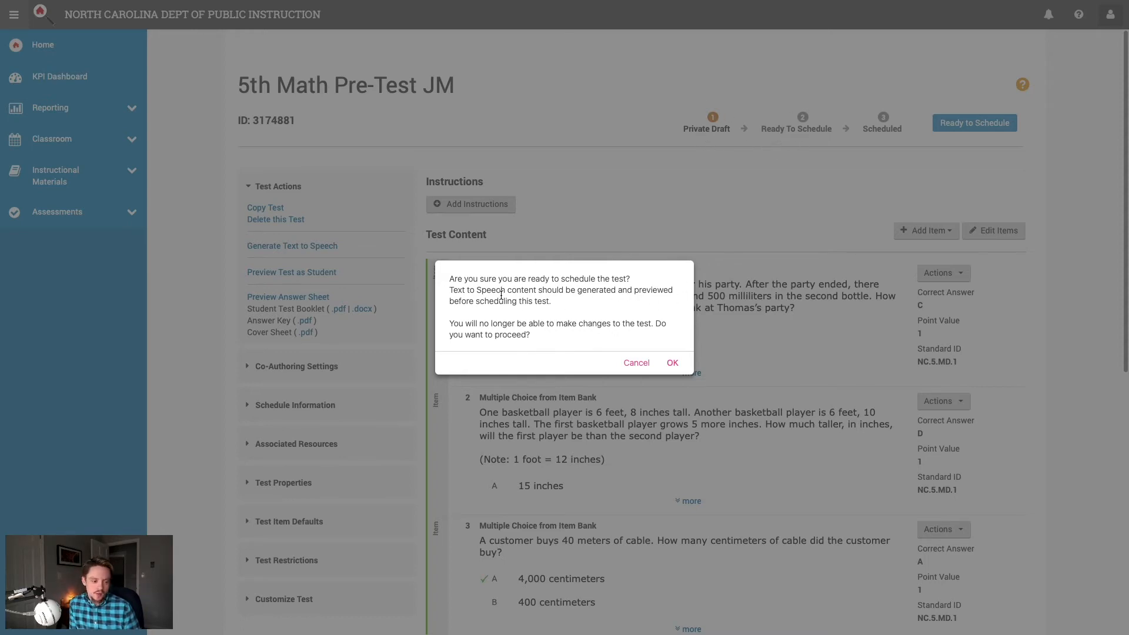
Step: Confirm moving the pre-test to Ready To Schedule after reading the edit-lock warning
left_click_drag(451, 289, 514, 289)
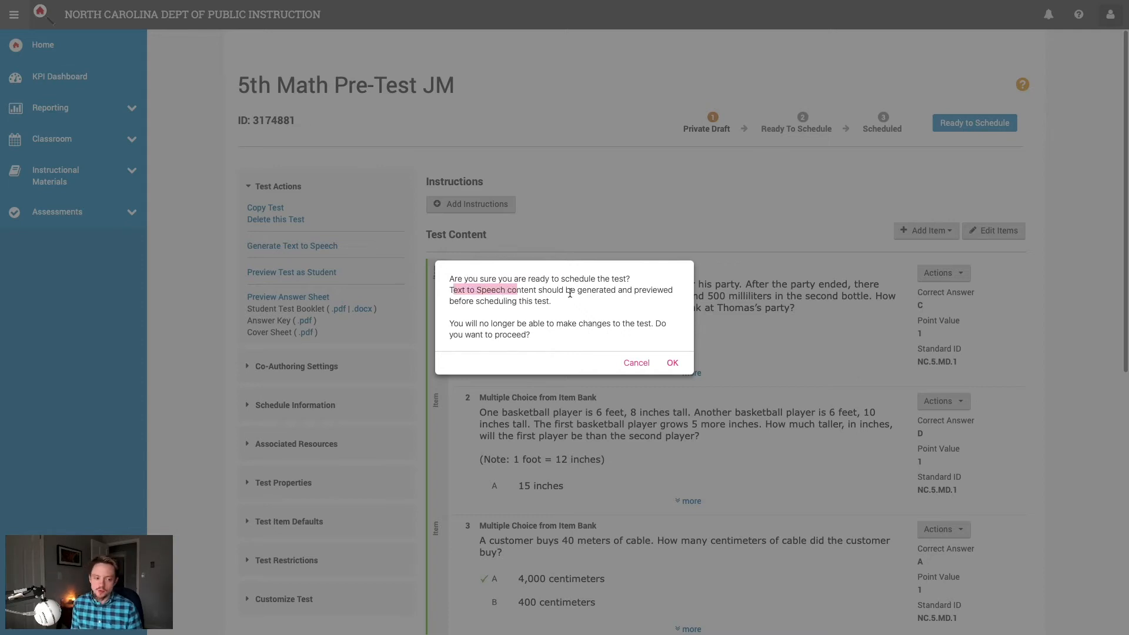
left_click(575, 292)
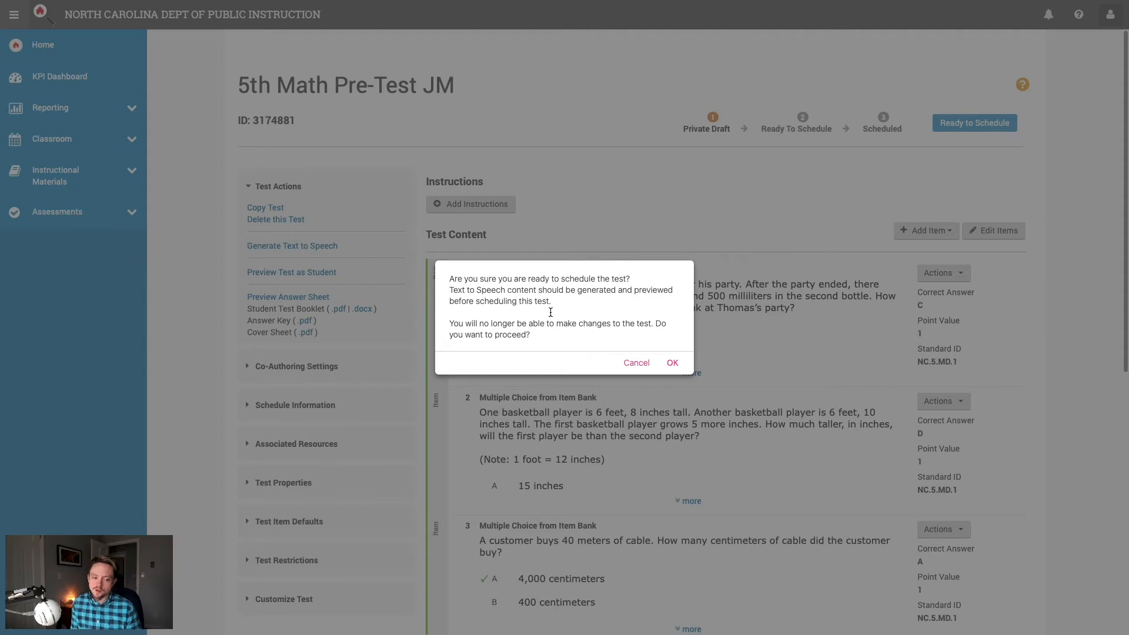
left_click_drag(471, 324, 627, 326)
left_click(617, 331)
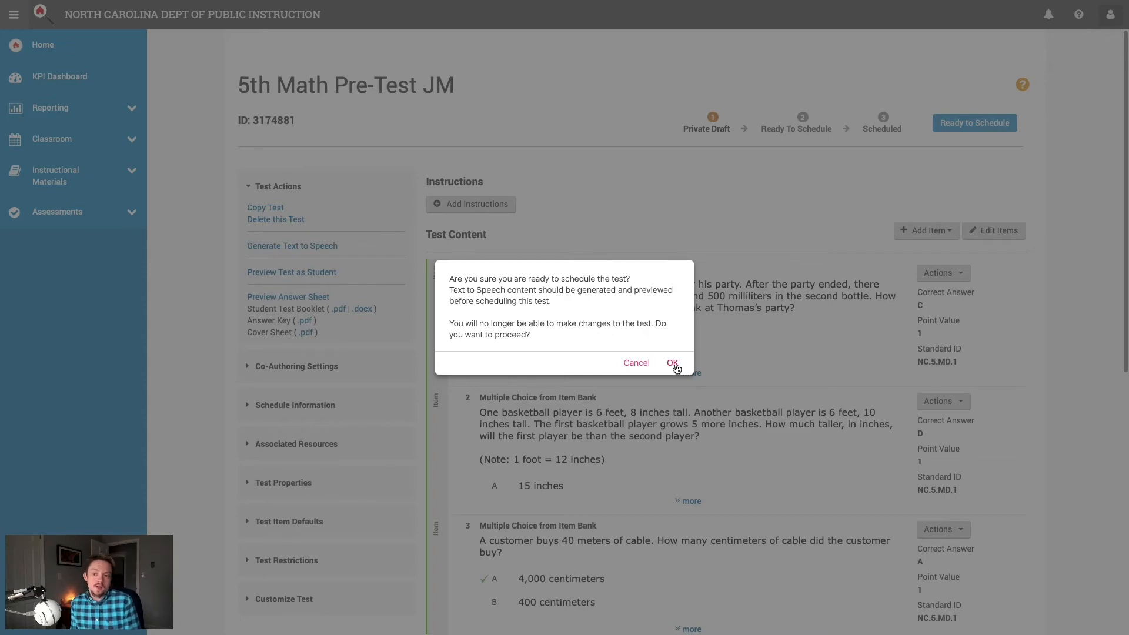
left_click(672, 363)
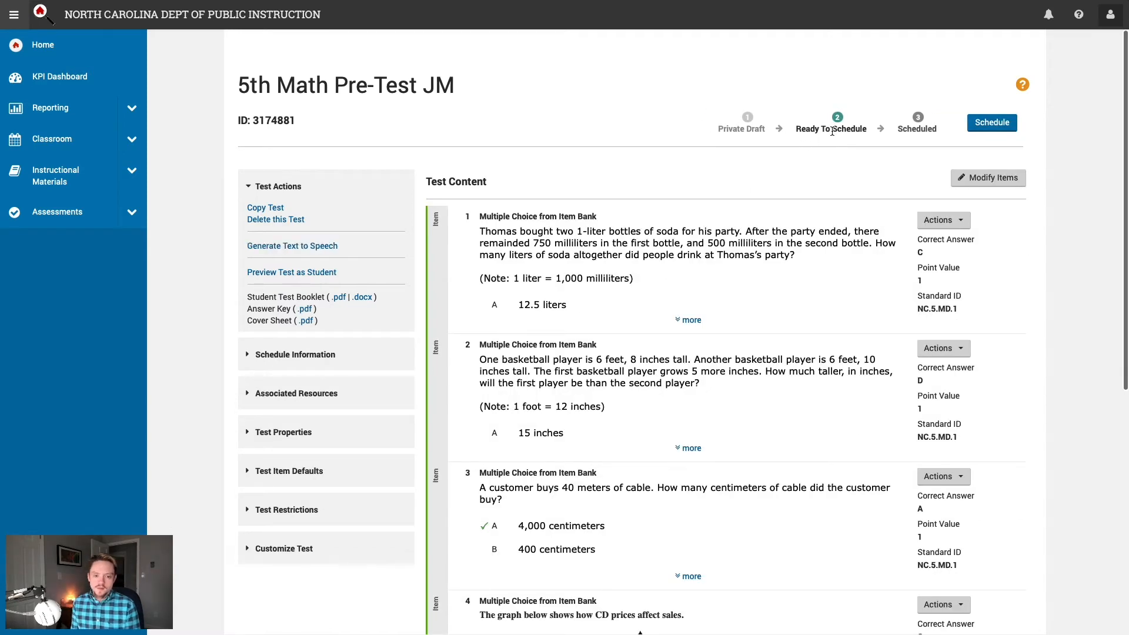
left_click_drag(862, 129, 828, 117)
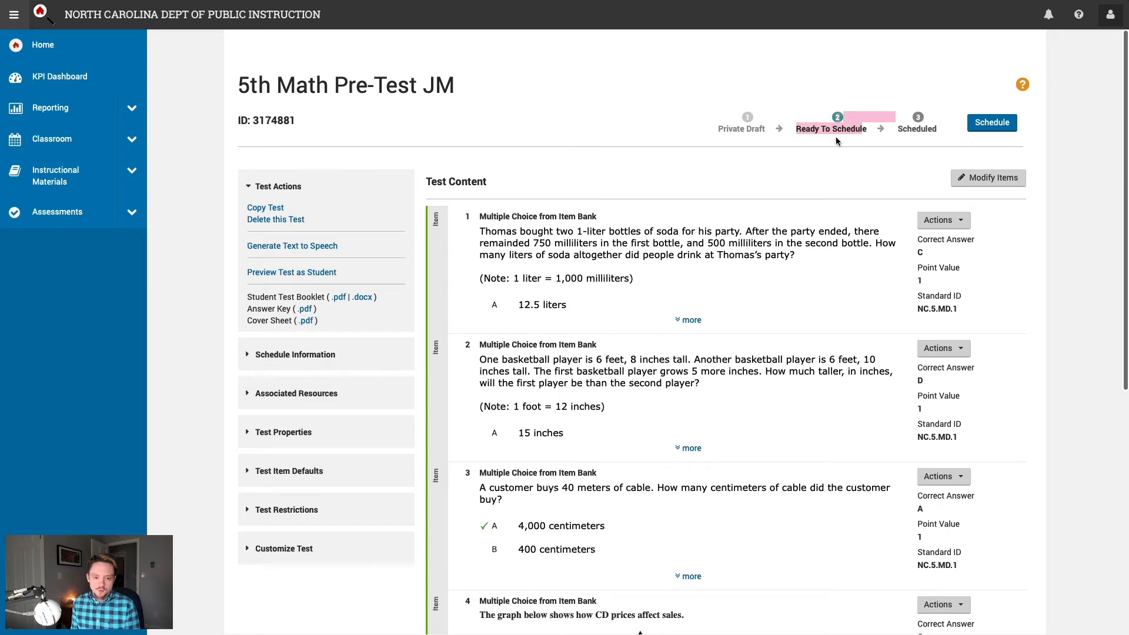
left_click(829, 143)
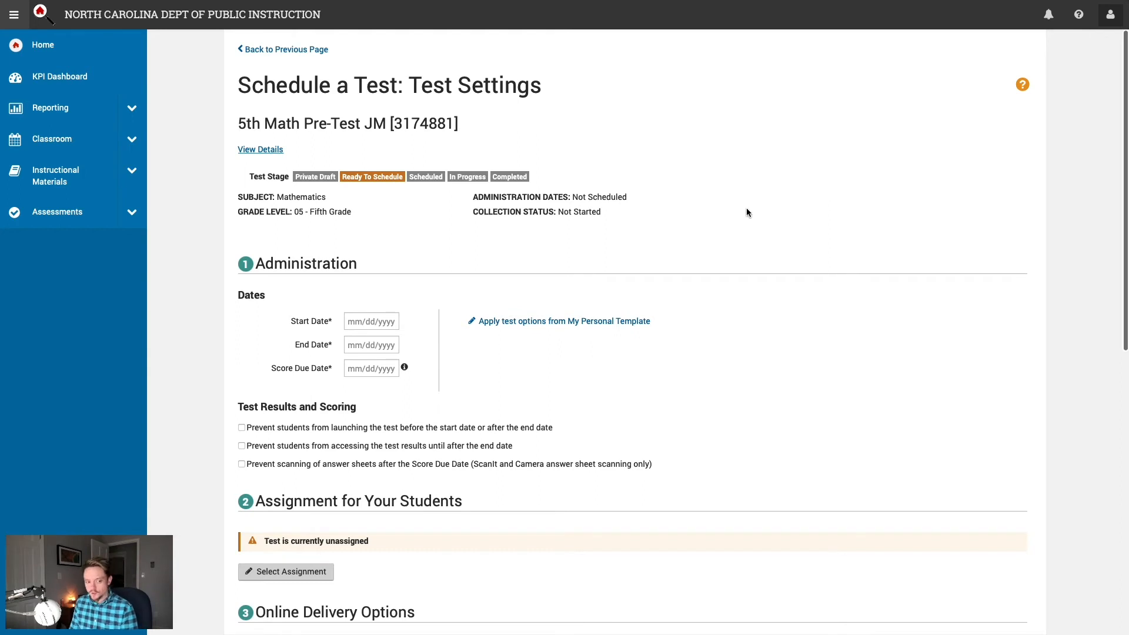
Step: Set the start date to 01/11/2021, end date 01/18/2021 and score due date 01/25/2021
scroll(506, 251, "down", 1)
scroll(449, 263, "down", 1)
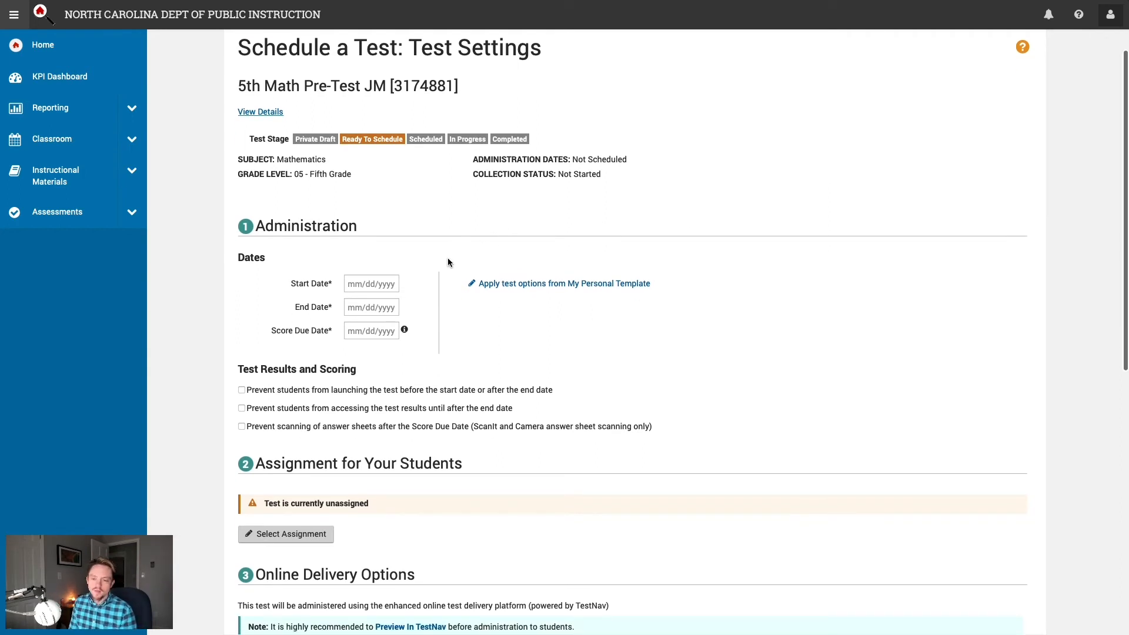
left_click(387, 285)
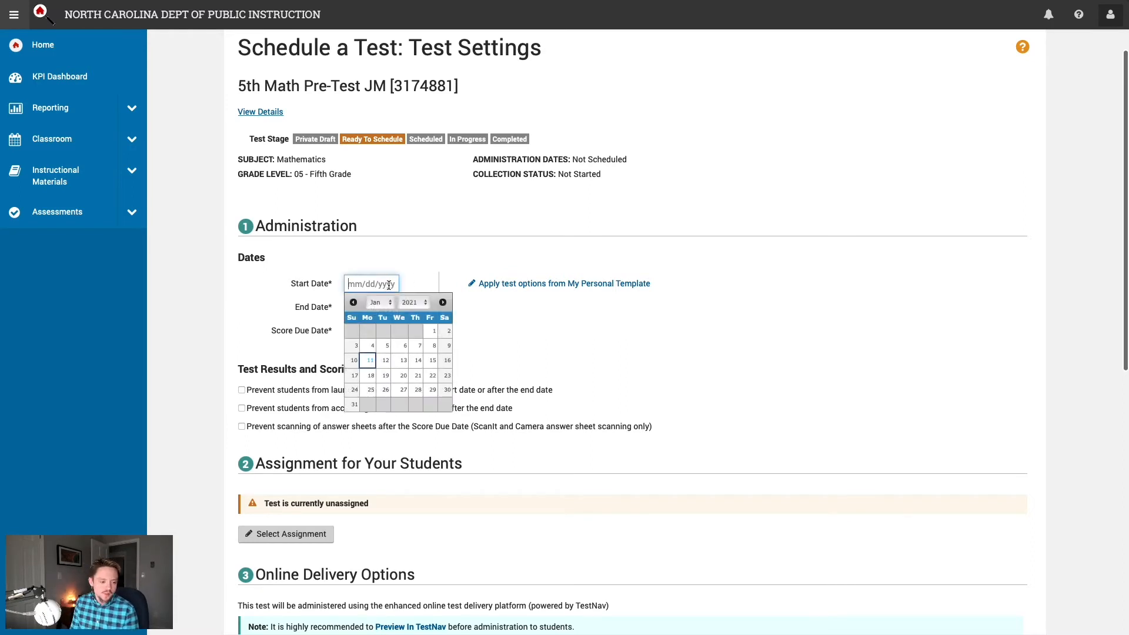
left_click(371, 363)
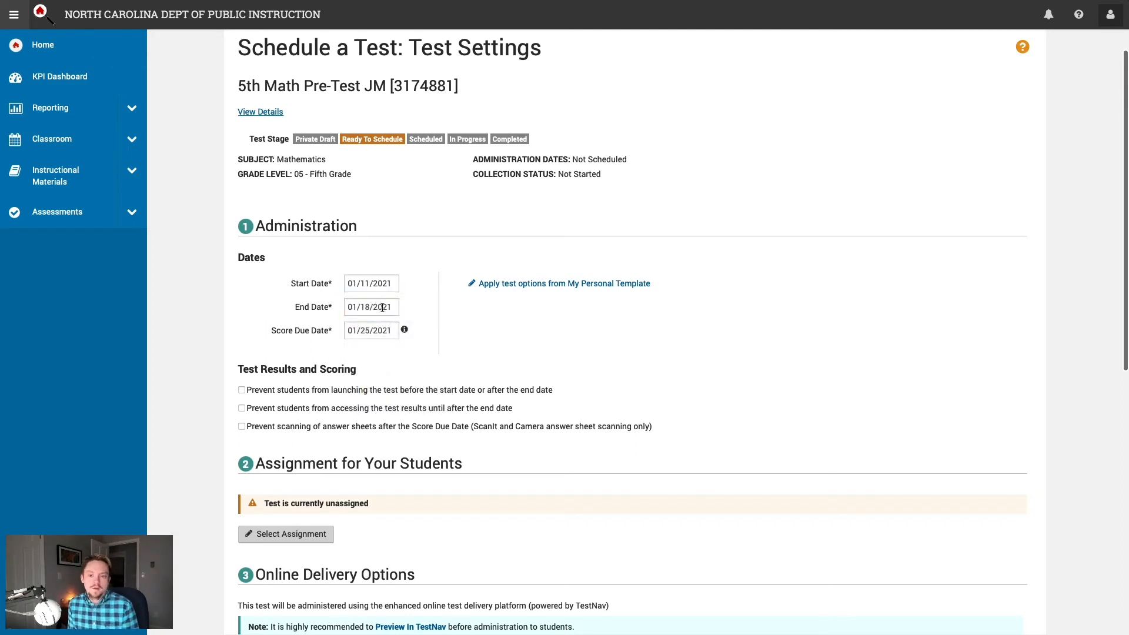
left_click(382, 309)
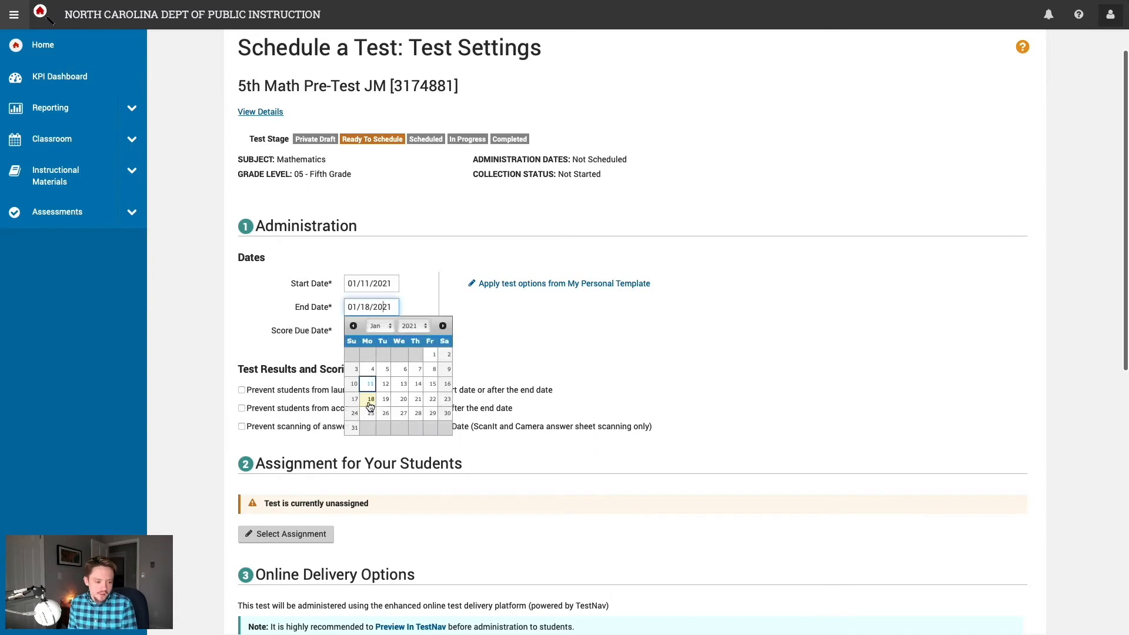
left_click(433, 385)
left_click(383, 331)
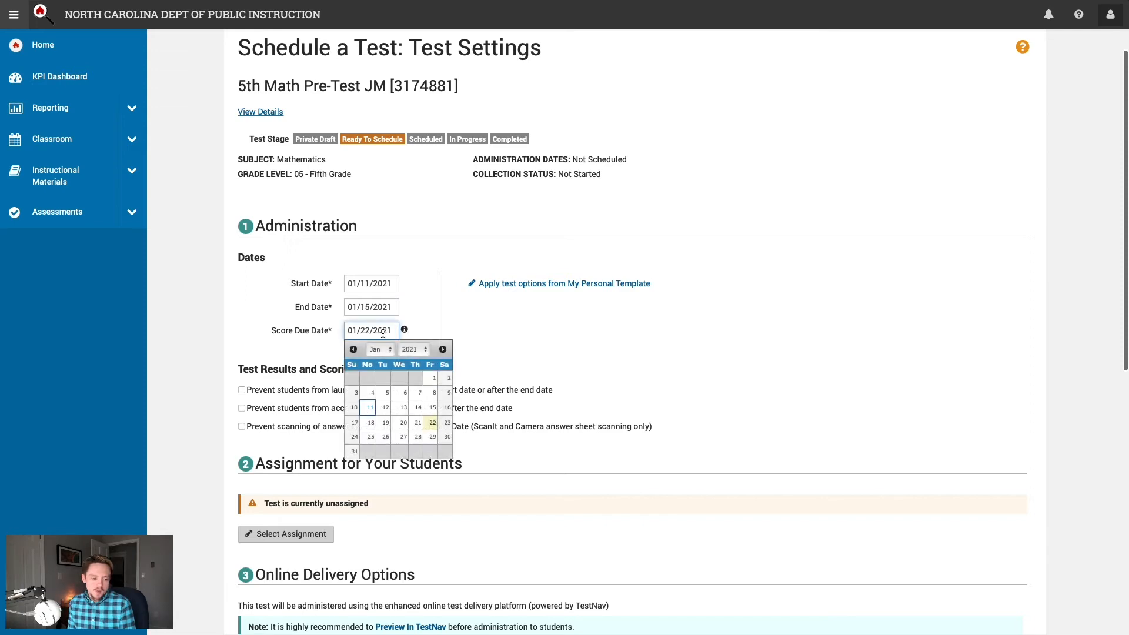
left_click(432, 424)
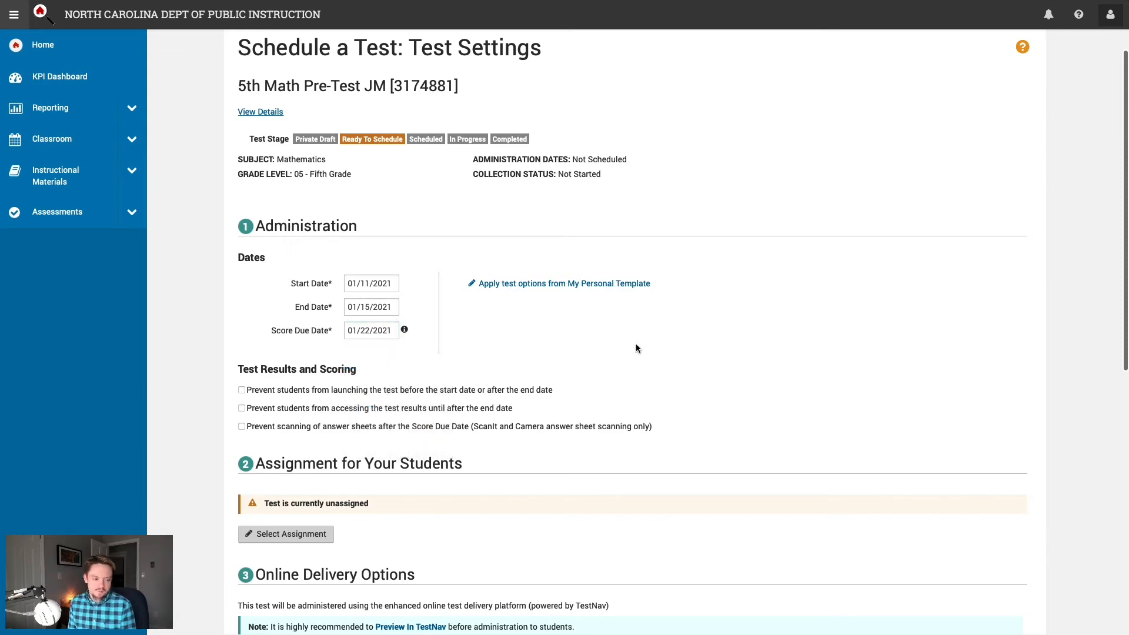
scroll(668, 358, "down", 1)
left_click_drag(307, 278, 328, 274)
left_click(260, 305)
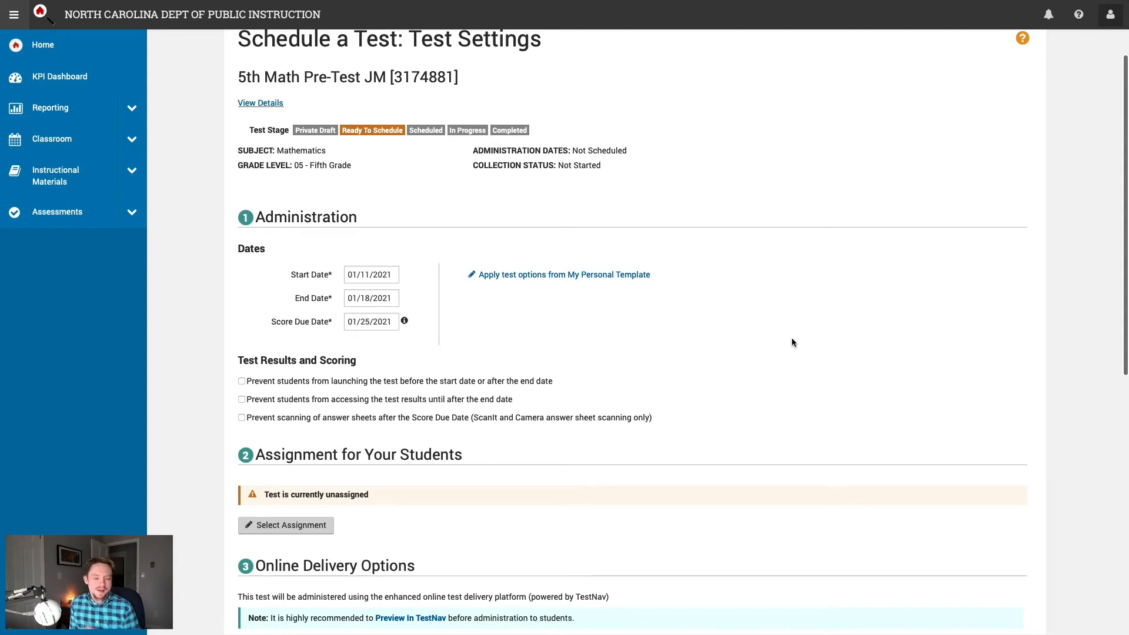
scroll(792, 344, "down", 1)
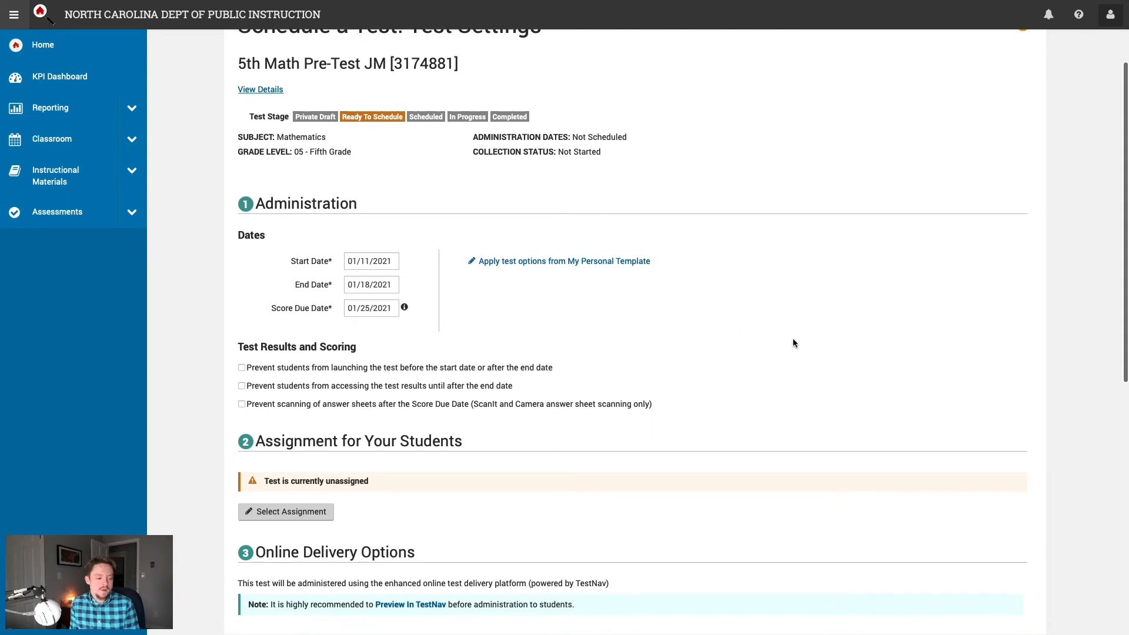
scroll(791, 344, "down", 2)
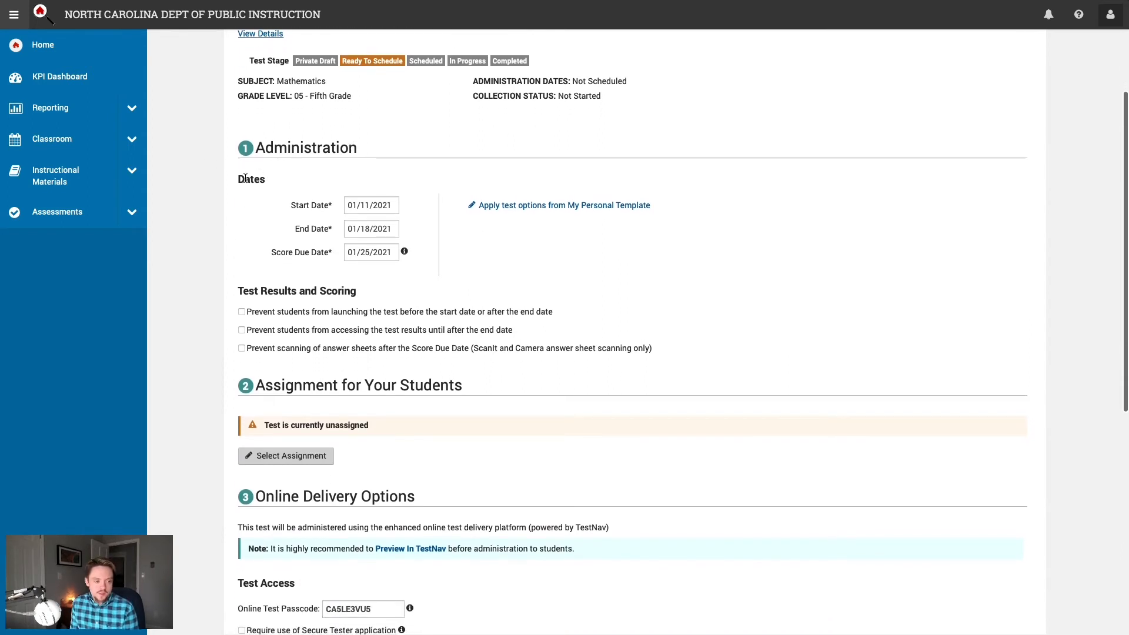
scroll(200, 229, "down", 1)
scroll(201, 229, "down", 1)
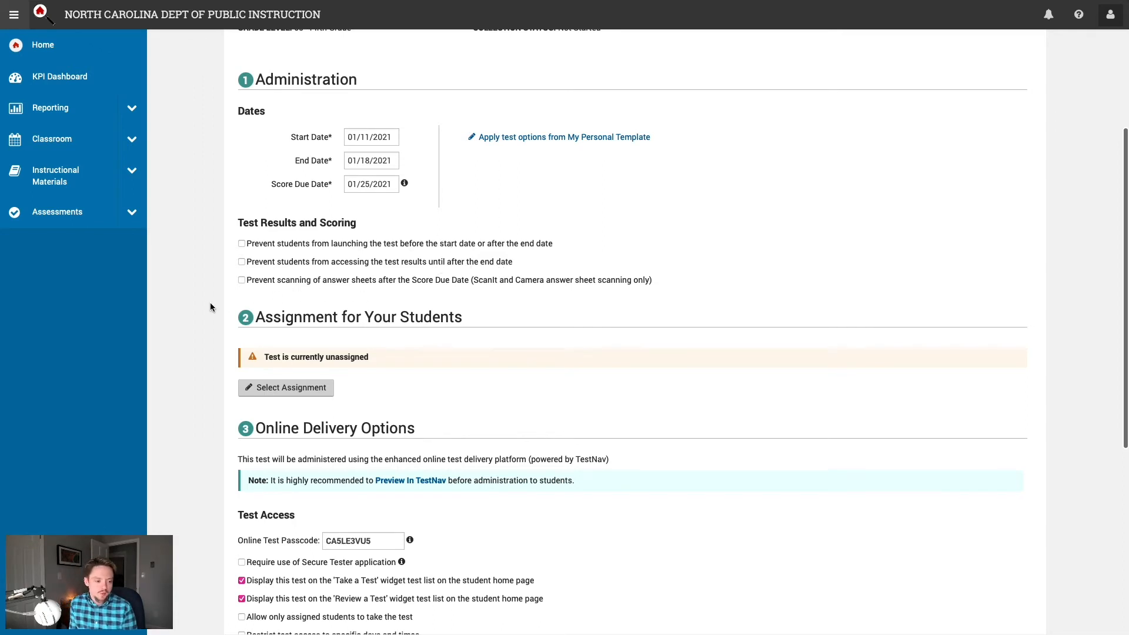
scroll(211, 307, "down", 2)
scroll(211, 307, "down", 1)
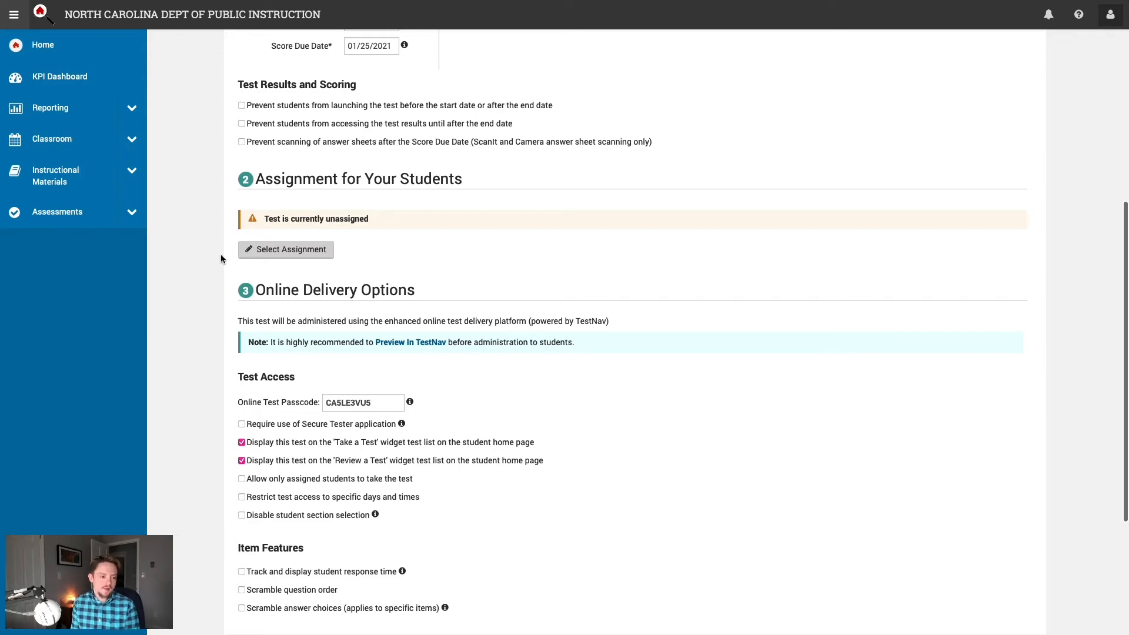
left_click(288, 249)
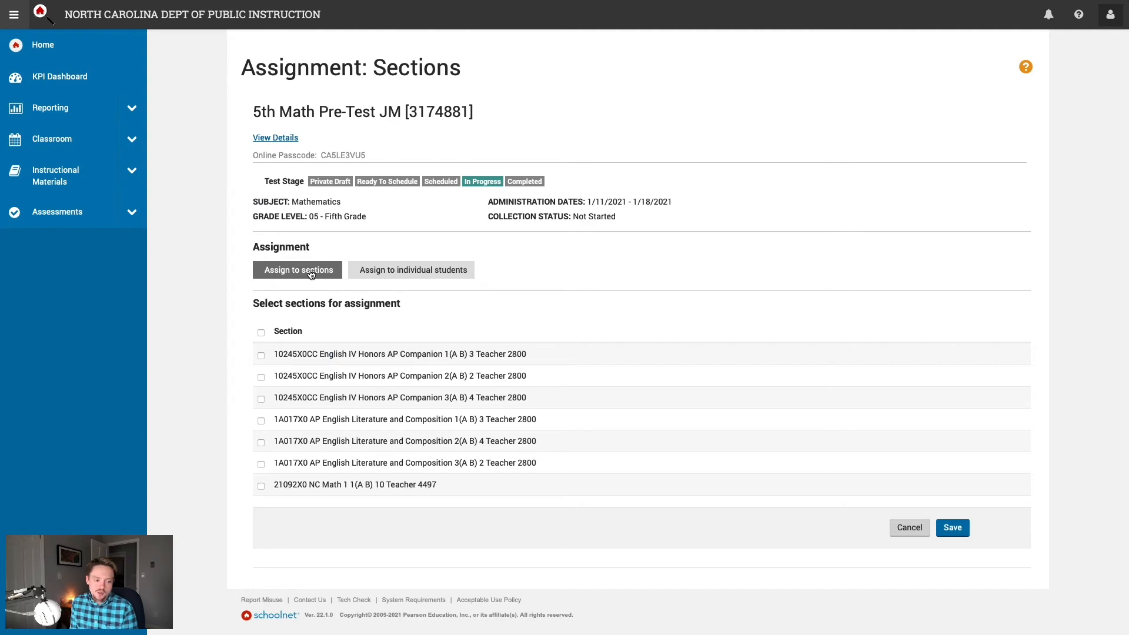
Step: Assign the pre-test by section to 21092X0 NC Math 1 instead of individual students
left_click(389, 272)
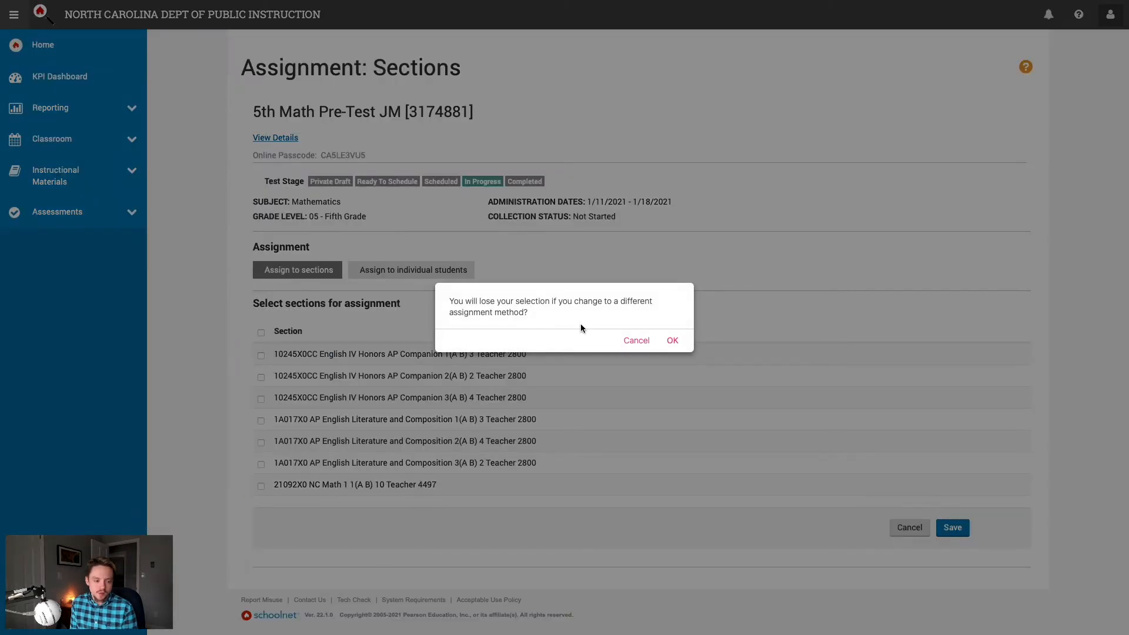
left_click(672, 342)
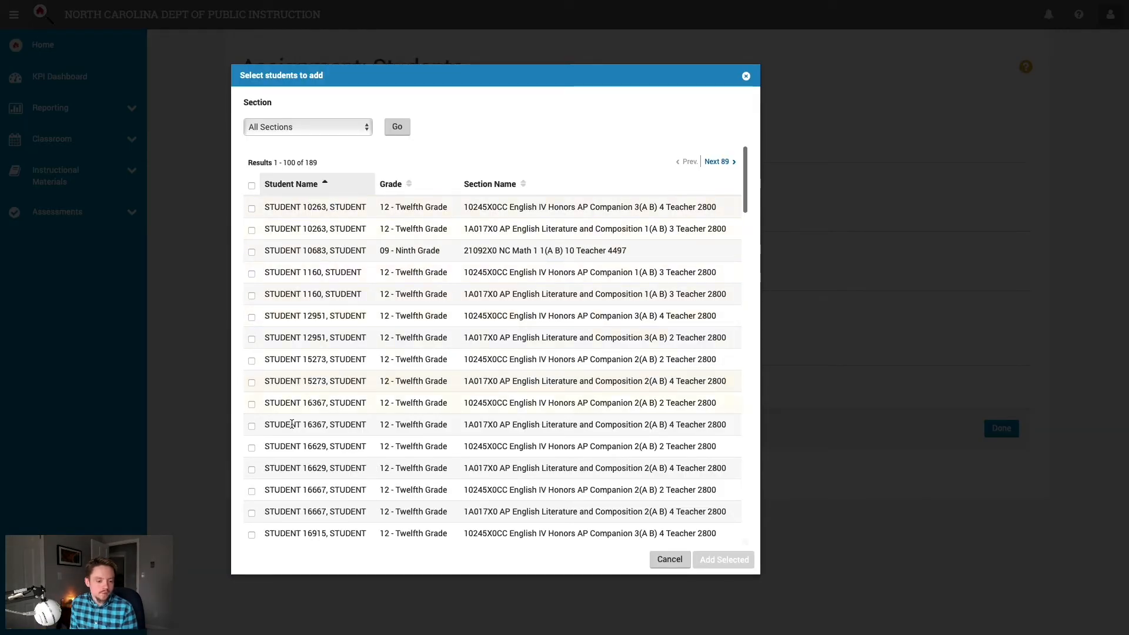
left_click(670, 560)
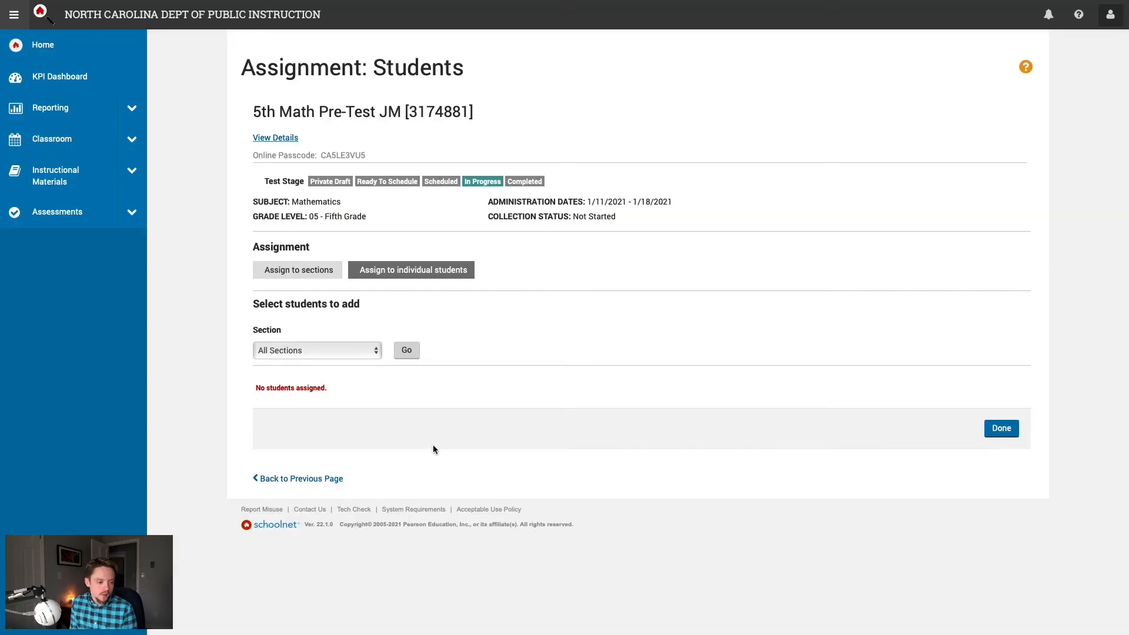
left_click(305, 269)
left_click(672, 342)
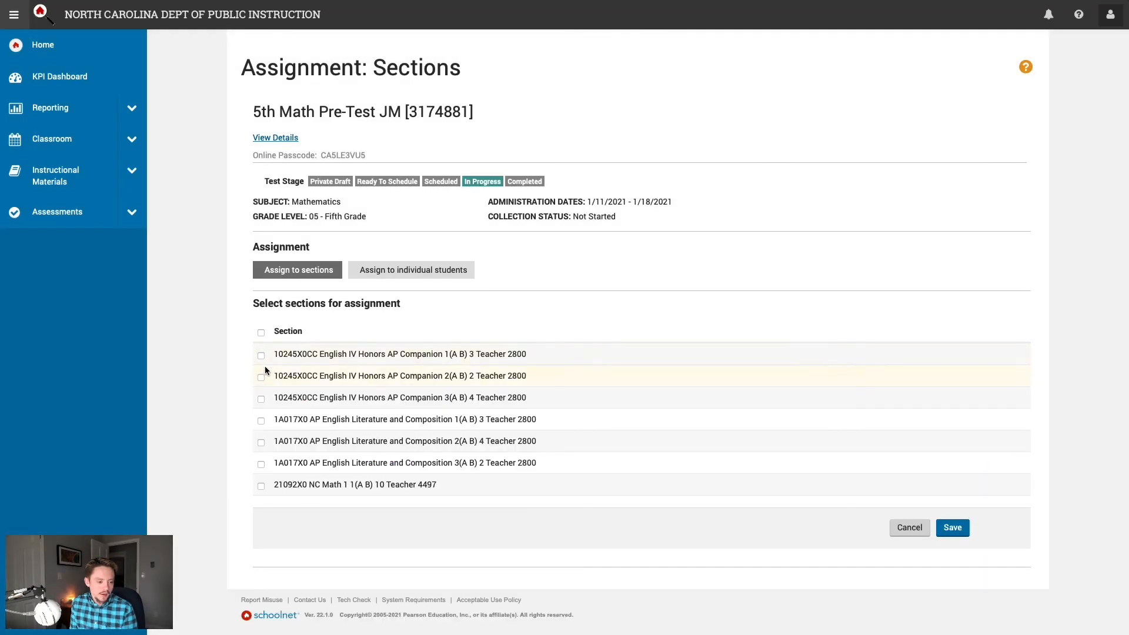
left_click(261, 487)
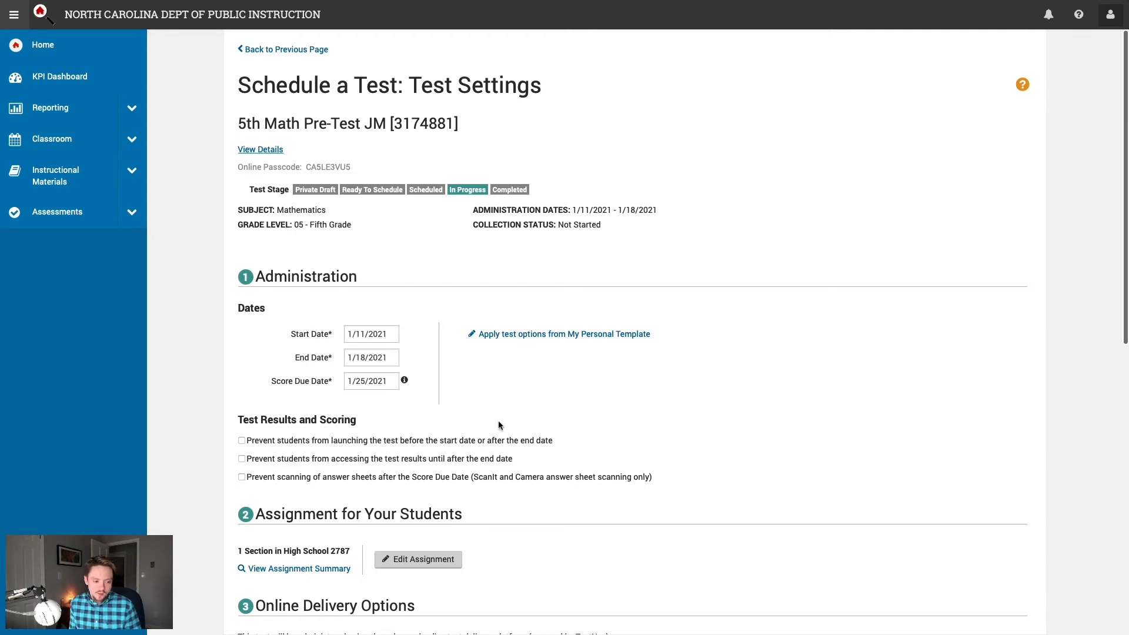
scroll(500, 427, "down", 2)
left_click_drag(301, 450, 261, 449)
Step: Overwrite the generated Online Test Passcode in Test Access with a custom passcode
left_click(211, 430)
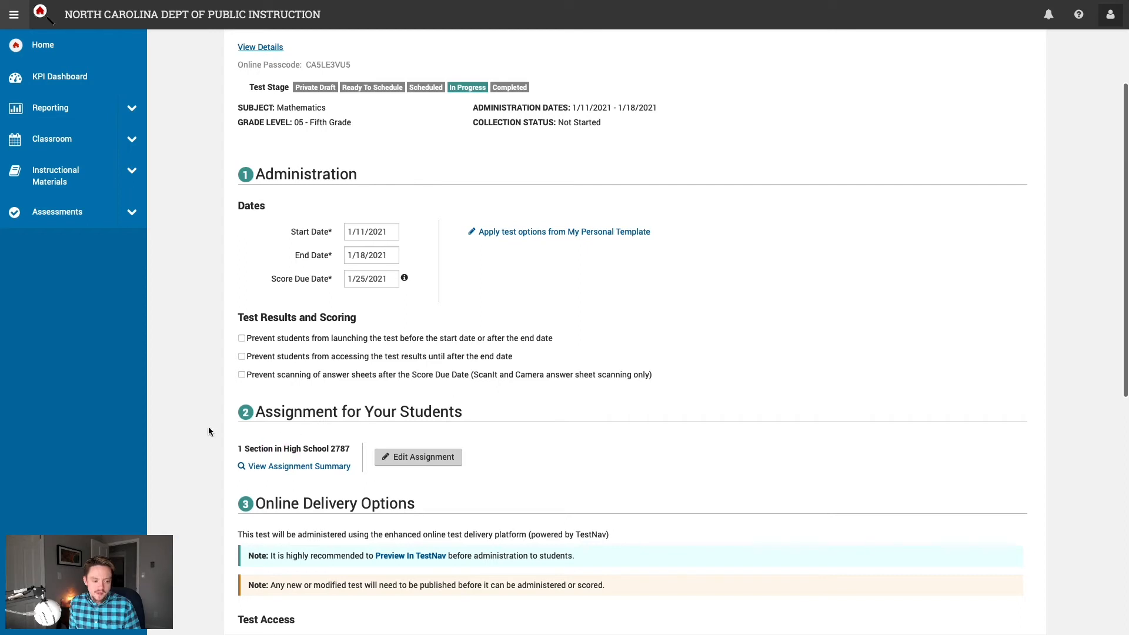
scroll(207, 407, "down", 3)
scroll(207, 411, "down", 5)
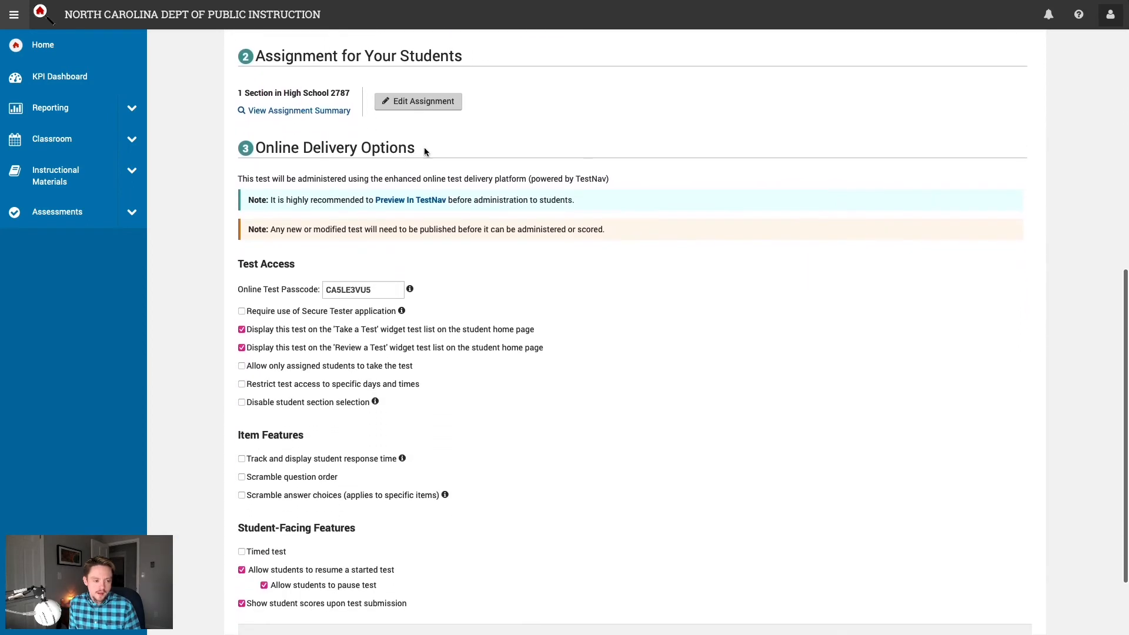
left_click_drag(425, 147, 300, 153)
left_click(636, 308)
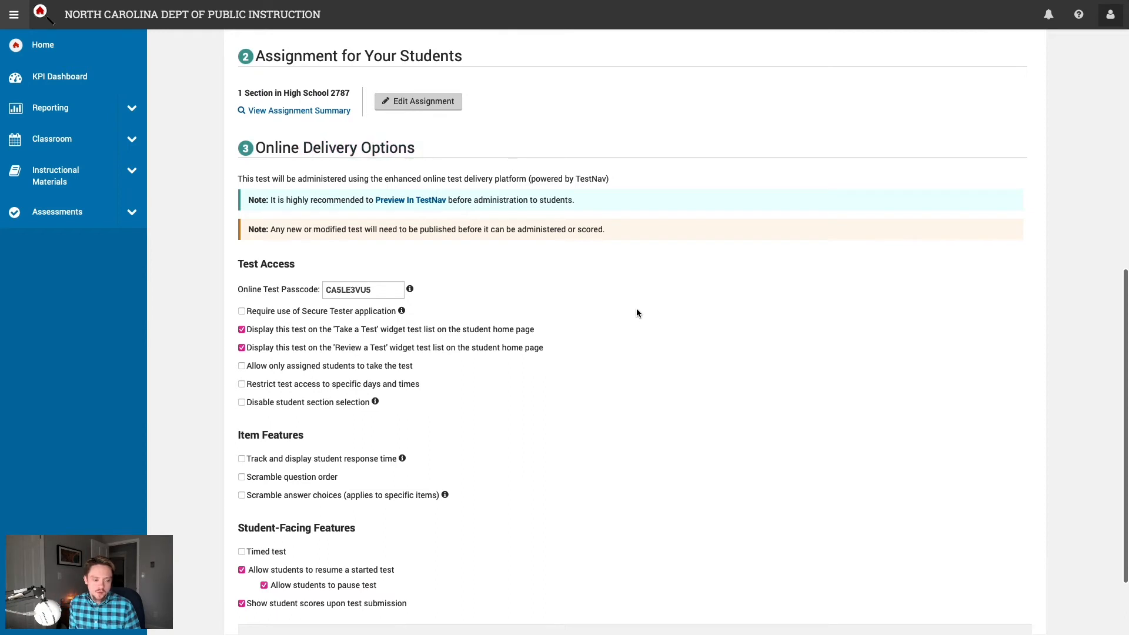
scroll(641, 310, "down", 1)
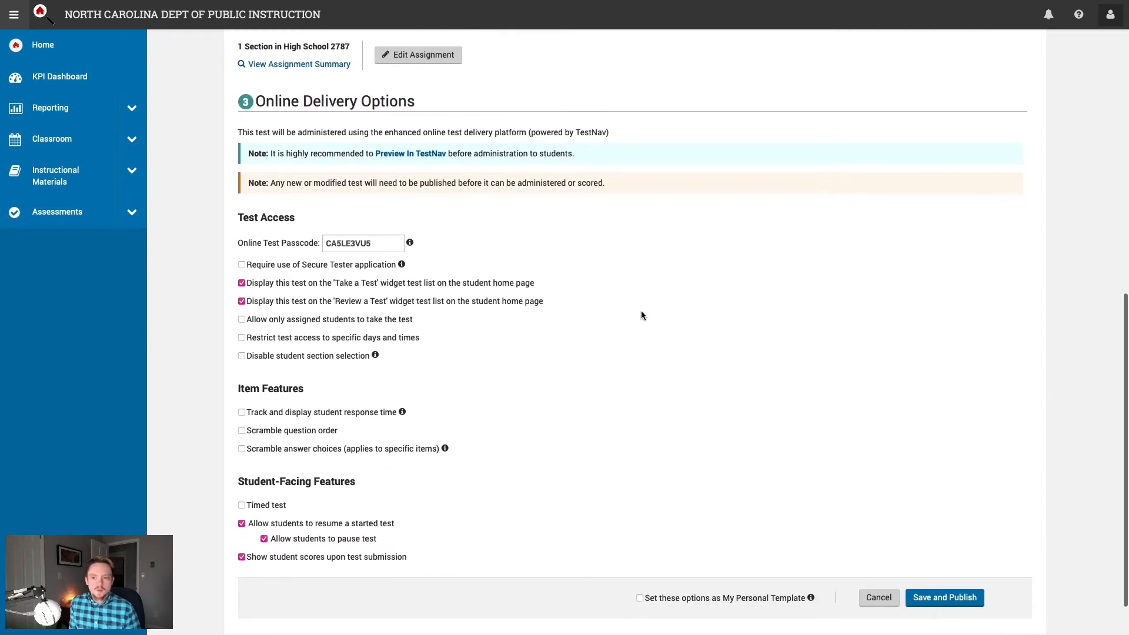
scroll(642, 316, "down", 1)
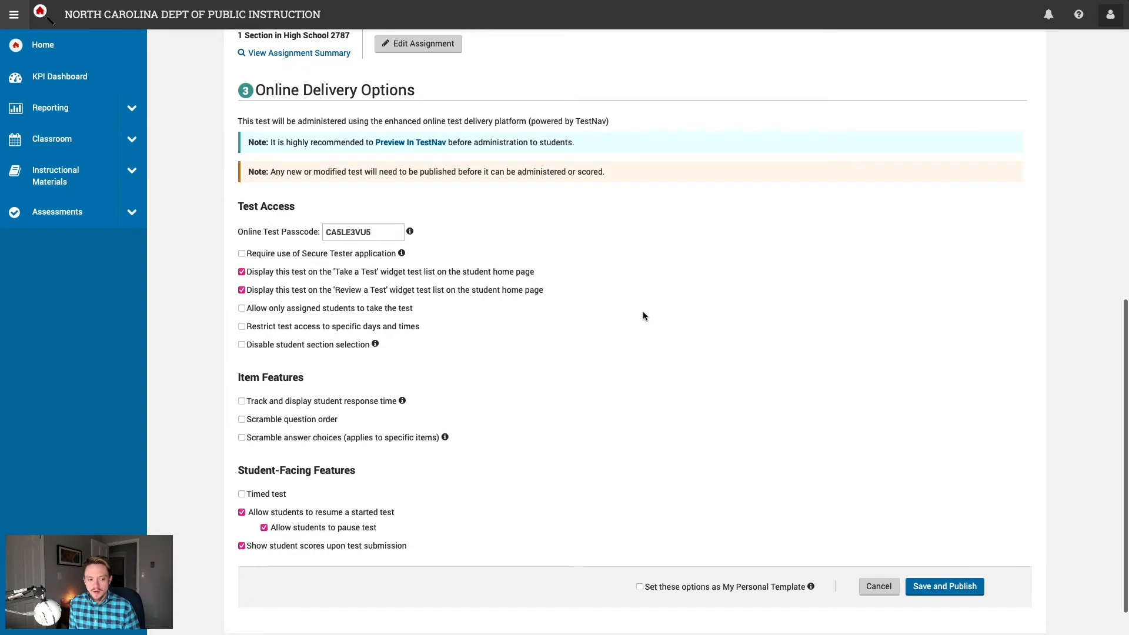
scroll(642, 311, "down", 1)
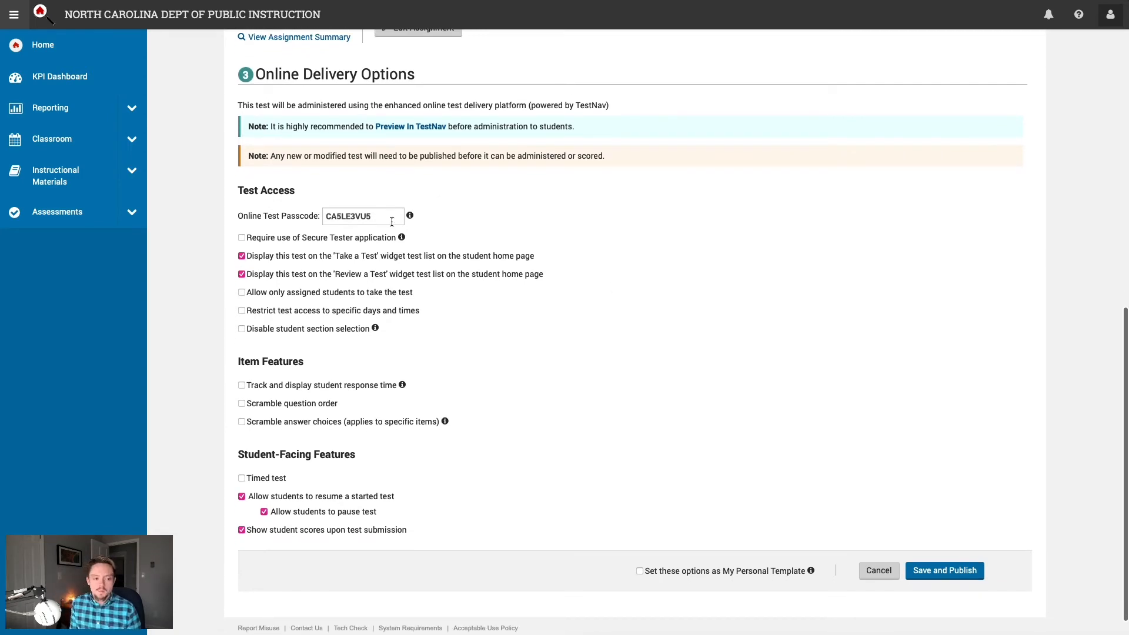
left_click(378, 217)
double_click(375, 228)
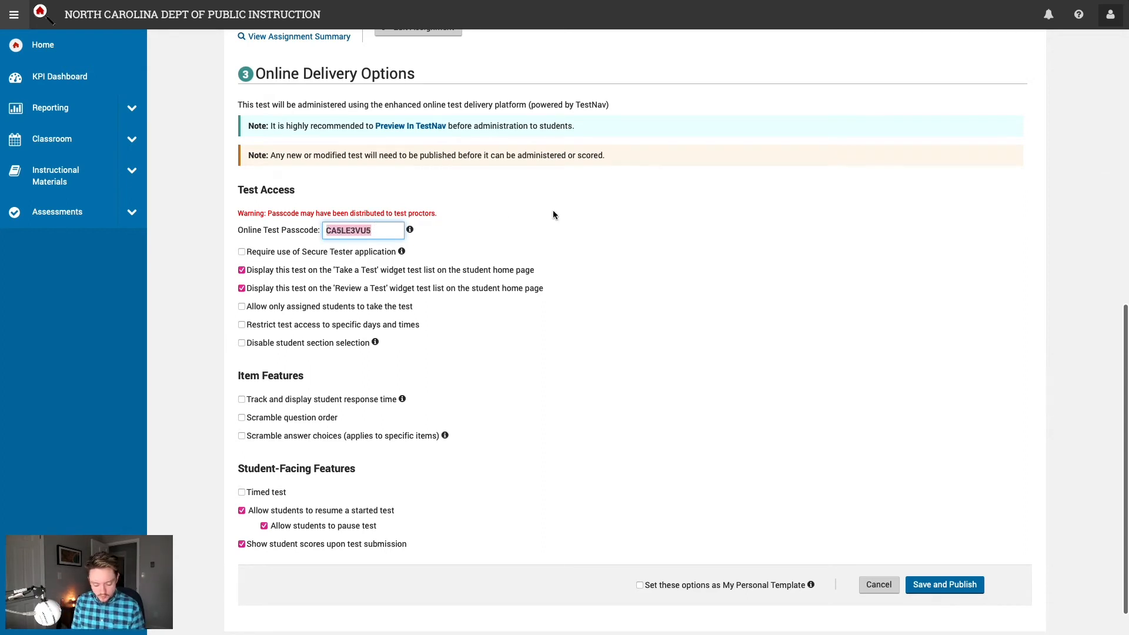
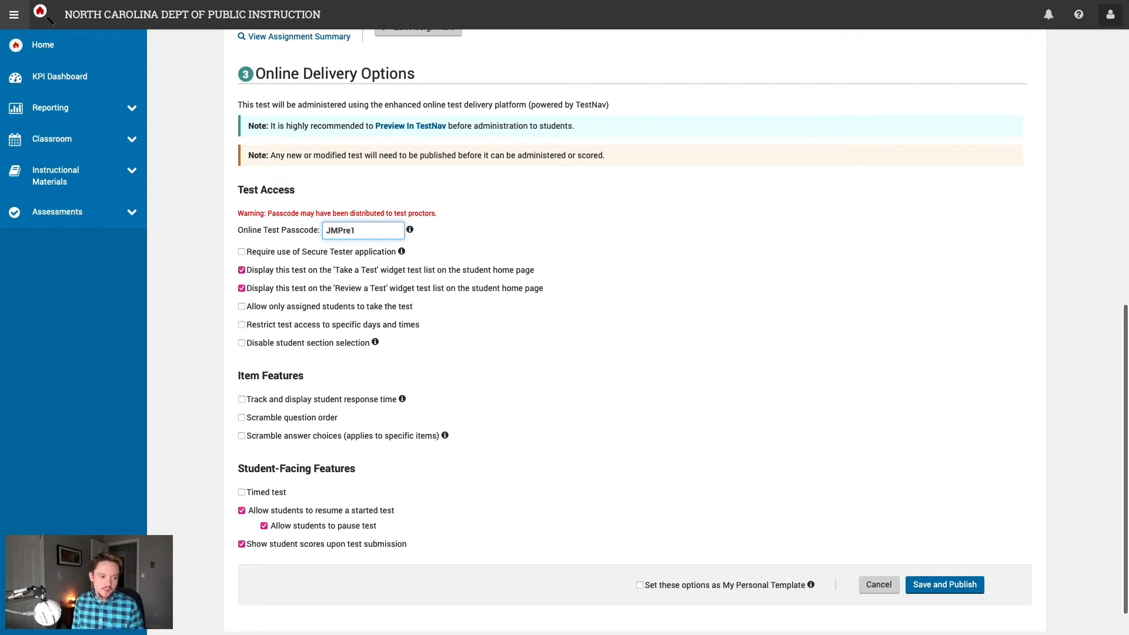
left_click(658, 264)
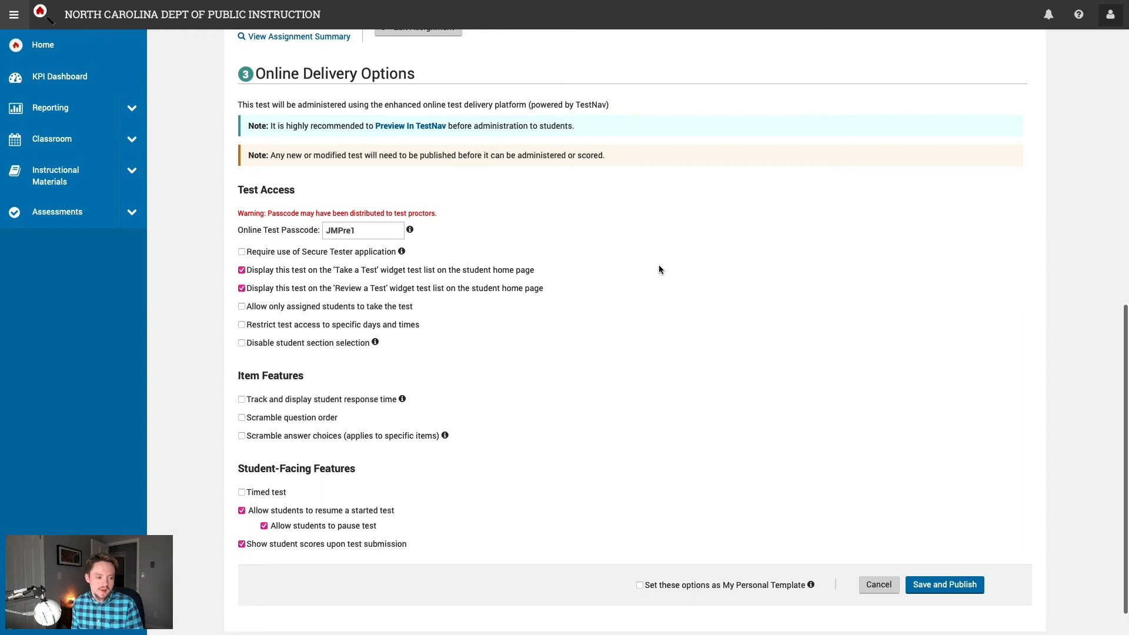
scroll(623, 317, "down", 1)
scroll(625, 318, "down", 1)
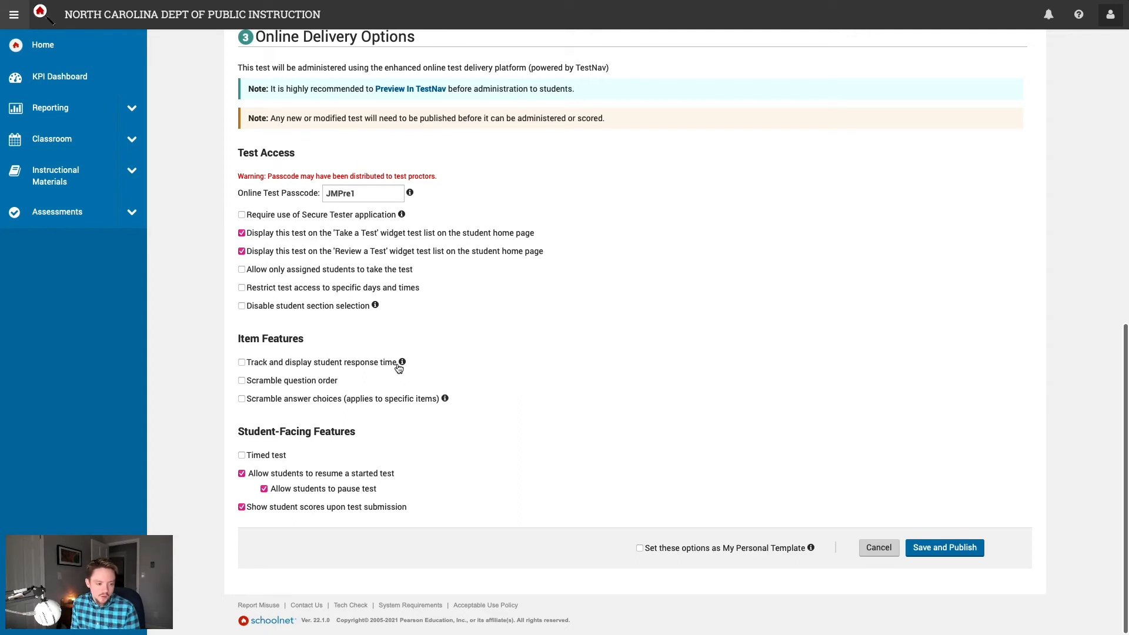
Step: Track student response time, leave the test untimed, disallow pausing, and keep personal template off
left_click(242, 365)
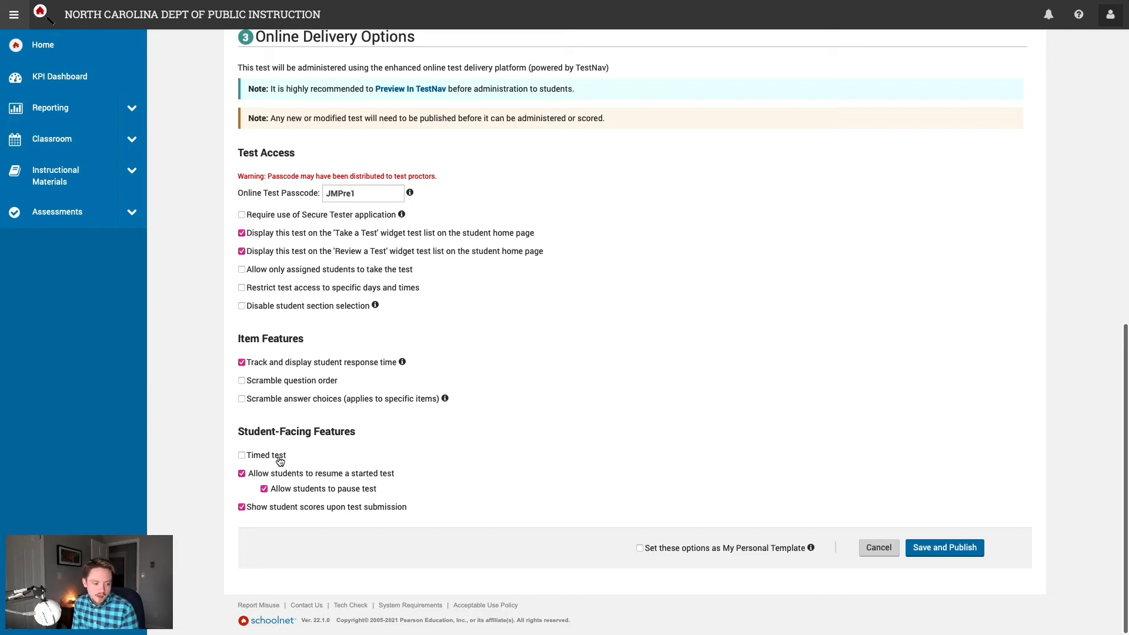
left_click(255, 459)
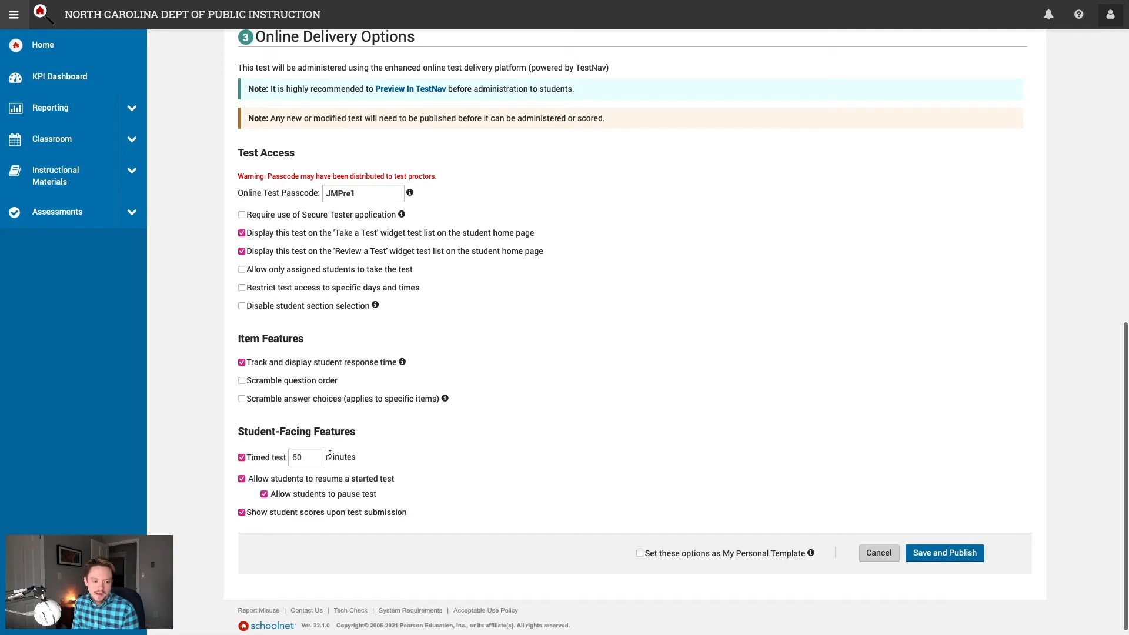
left_click(262, 460)
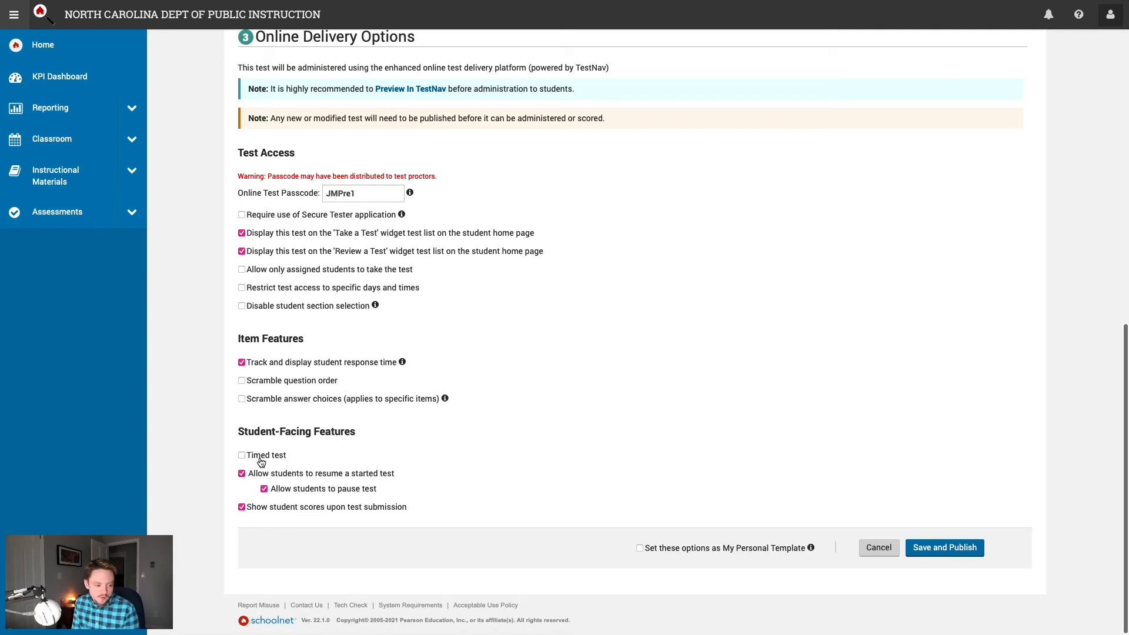
left_click(289, 493)
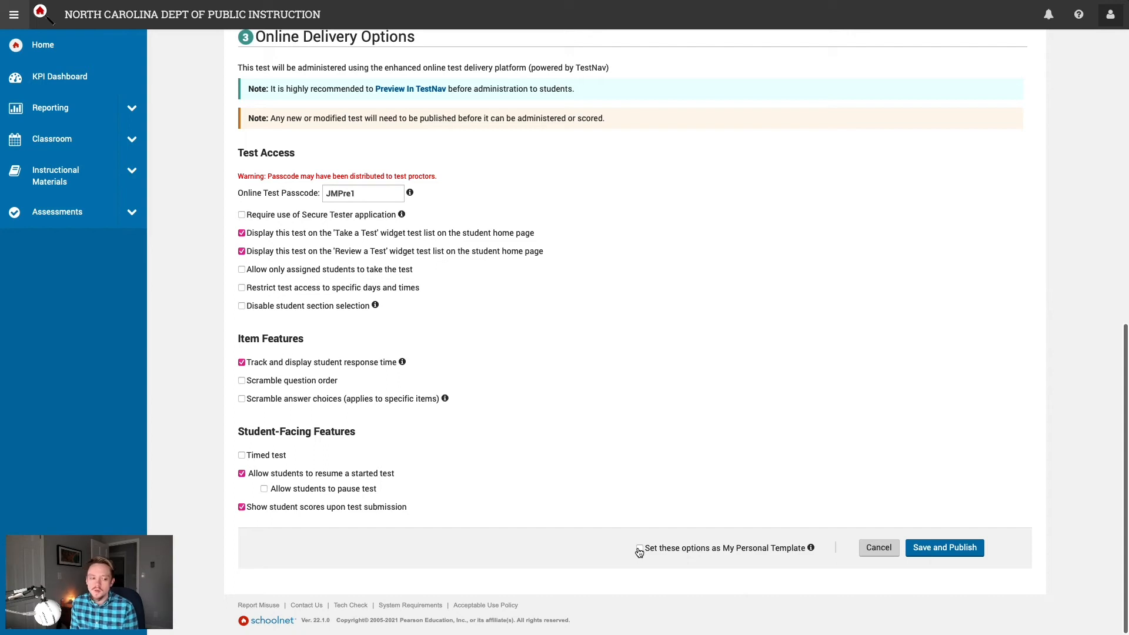
left_click(639, 549)
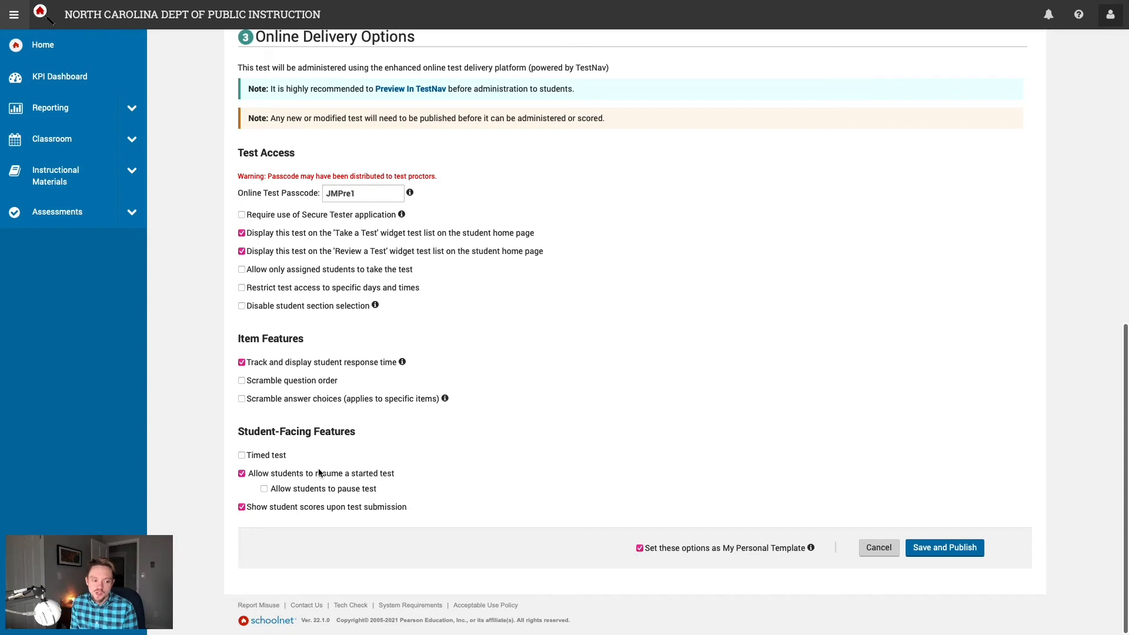
left_click(640, 551)
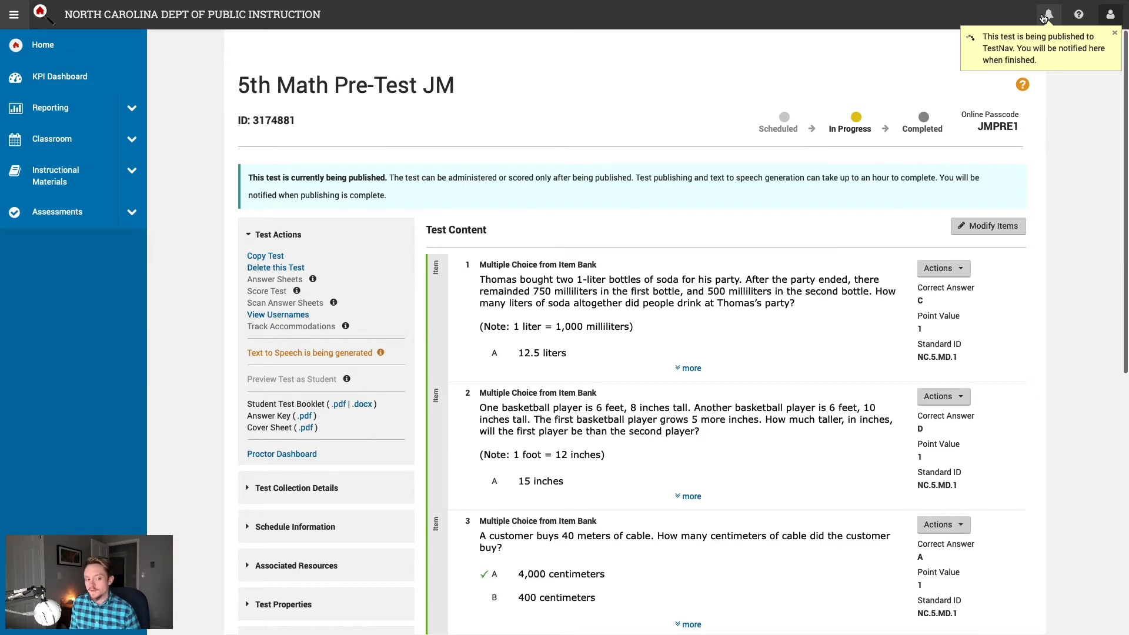
Step: Open the notification bell to check the pre-test's publishing status
left_click(1043, 18)
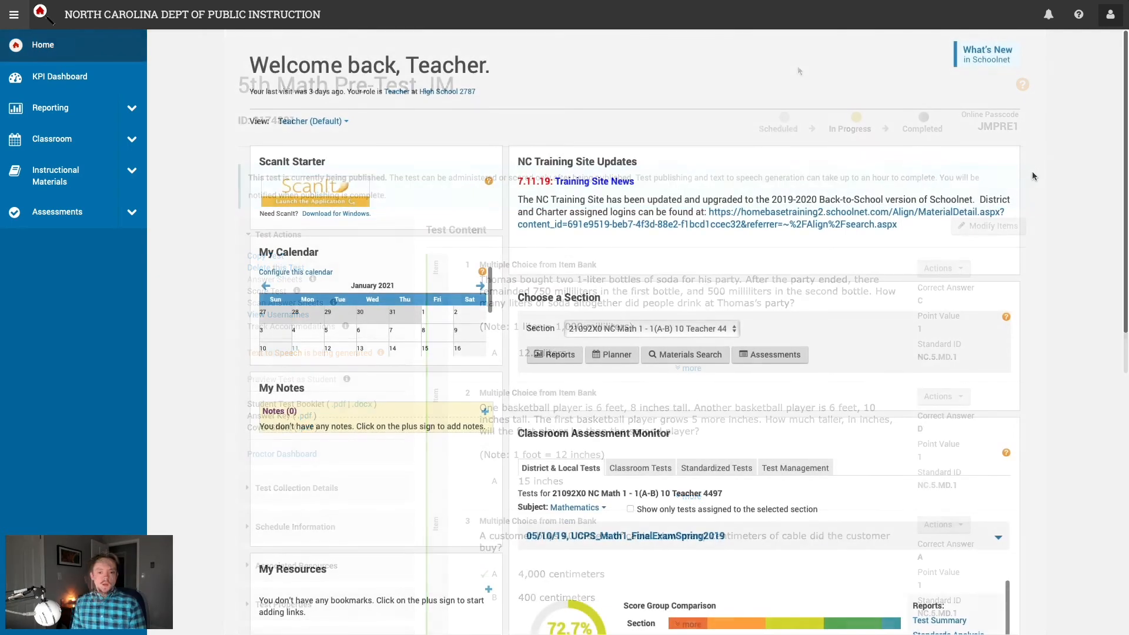
Step: Check notifications for the finished publish, then go to Assessments > Tests > Find
left_click(1047, 21)
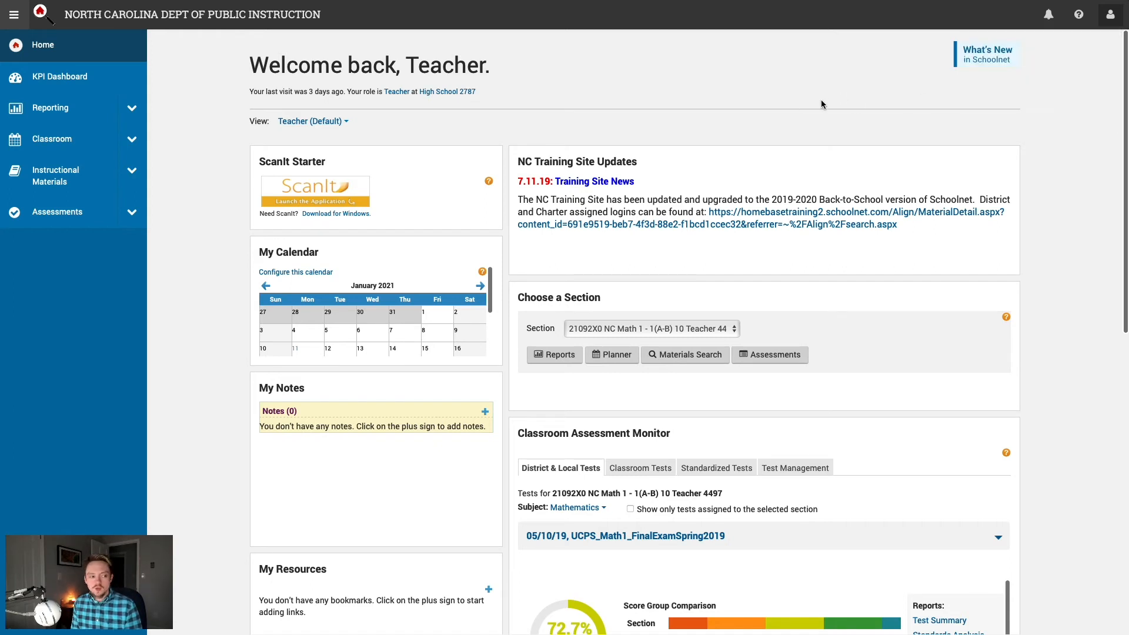
left_click(133, 214)
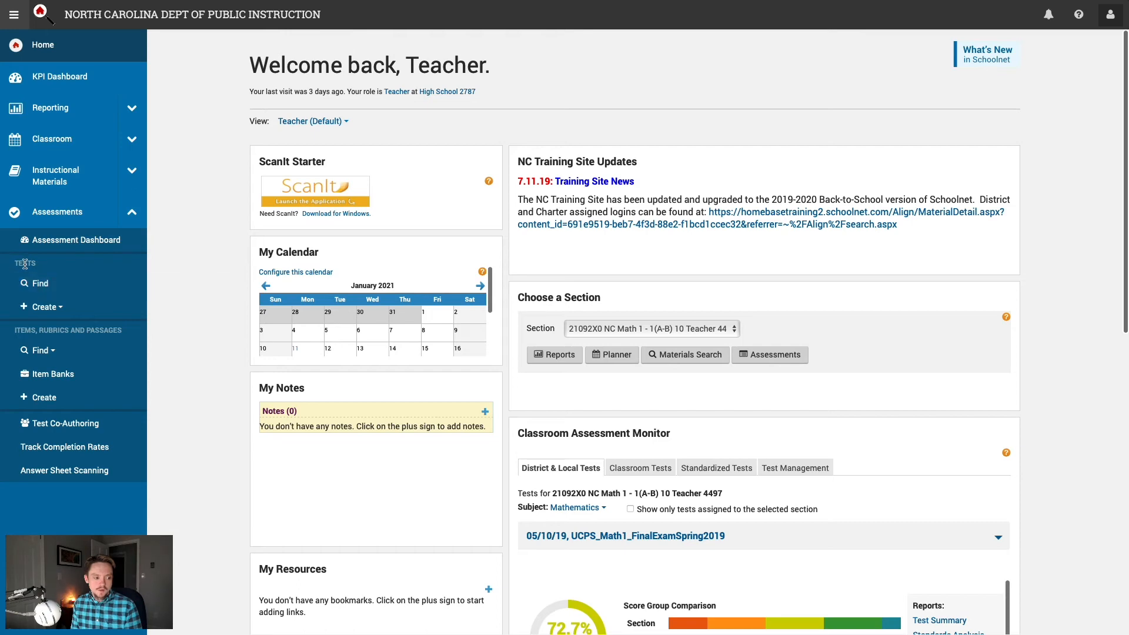
left_click(41, 283)
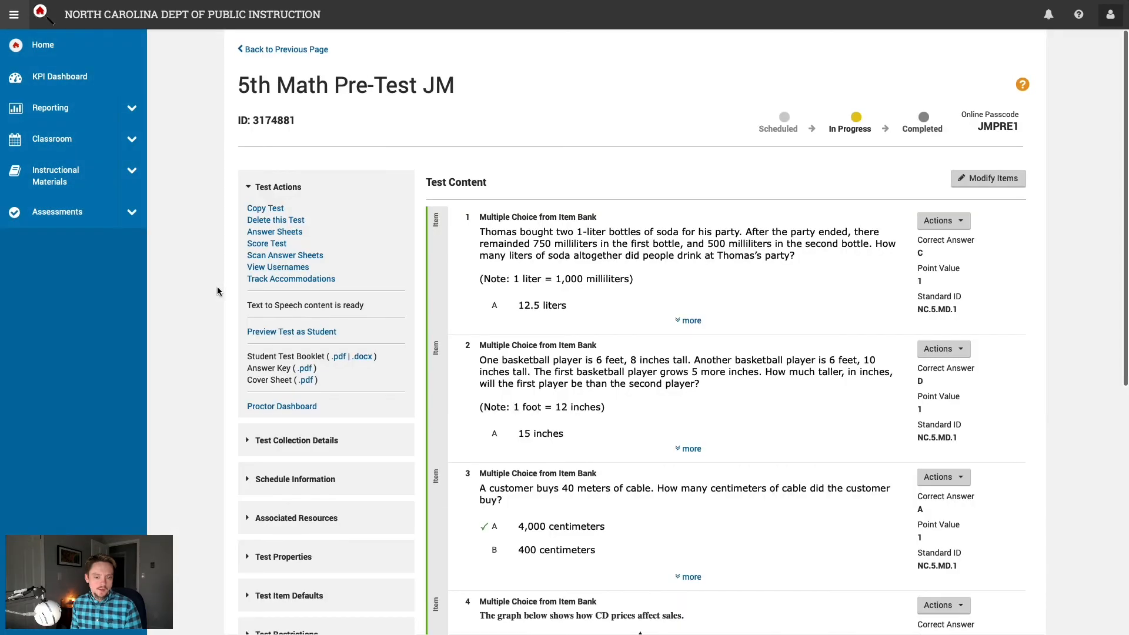
Step: Review 5th Math Pre-Test JM's In Progress status, stages and passcode, then open its Proctor Dashboard
left_click_drag(872, 130, 760, 128)
left_click(848, 157)
left_click_drag(1022, 130, 1010, 126)
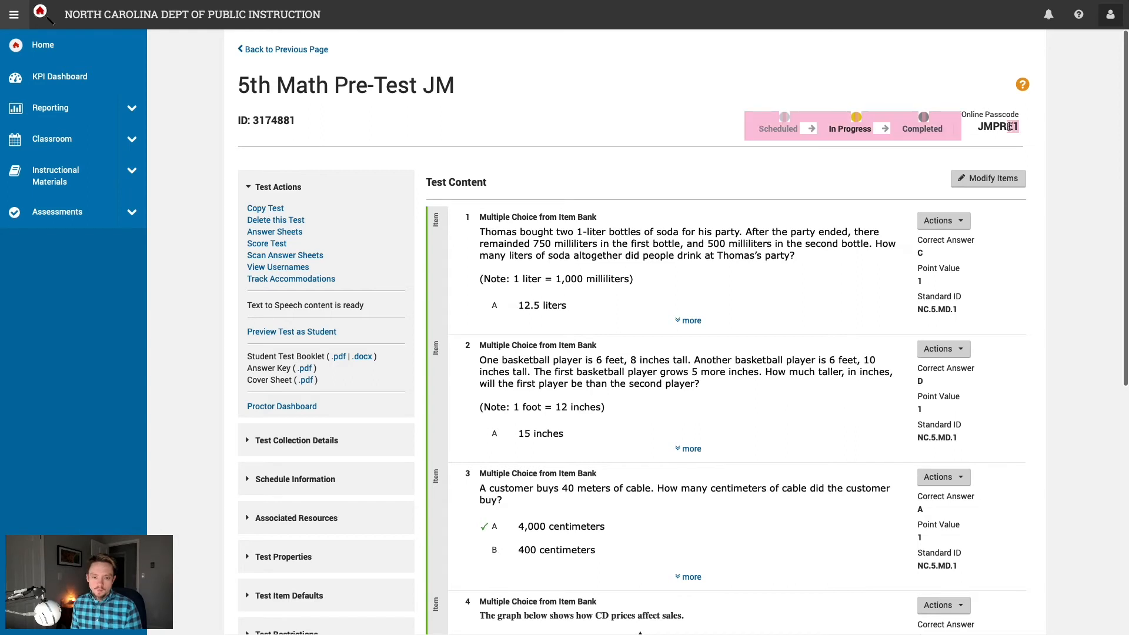
left_click(961, 137)
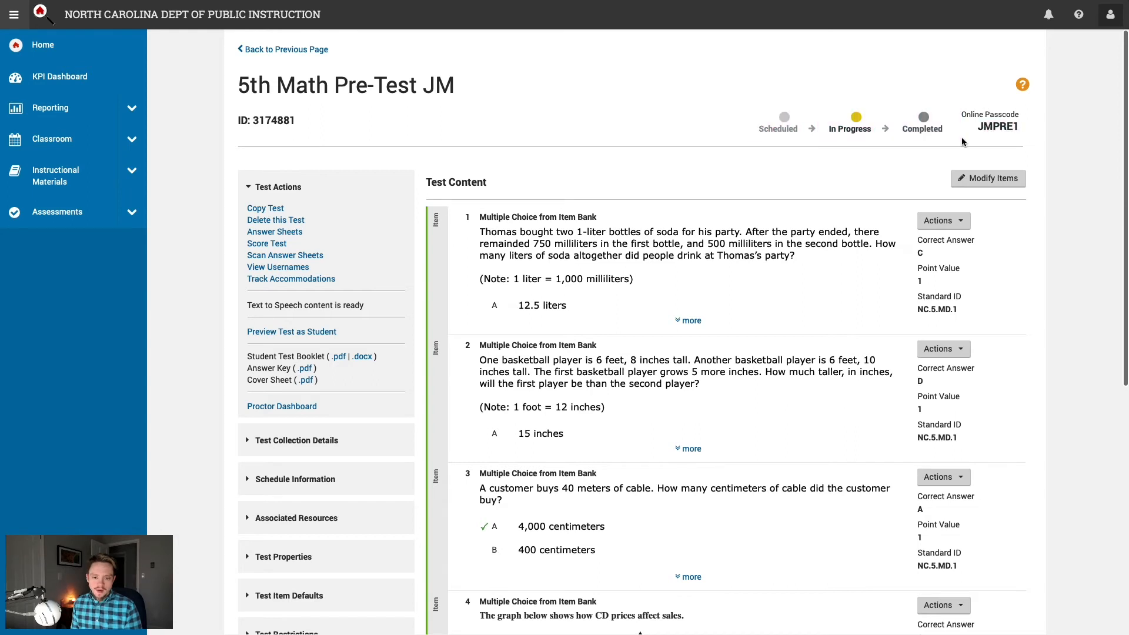
double_click(992, 126)
left_click(1047, 132)
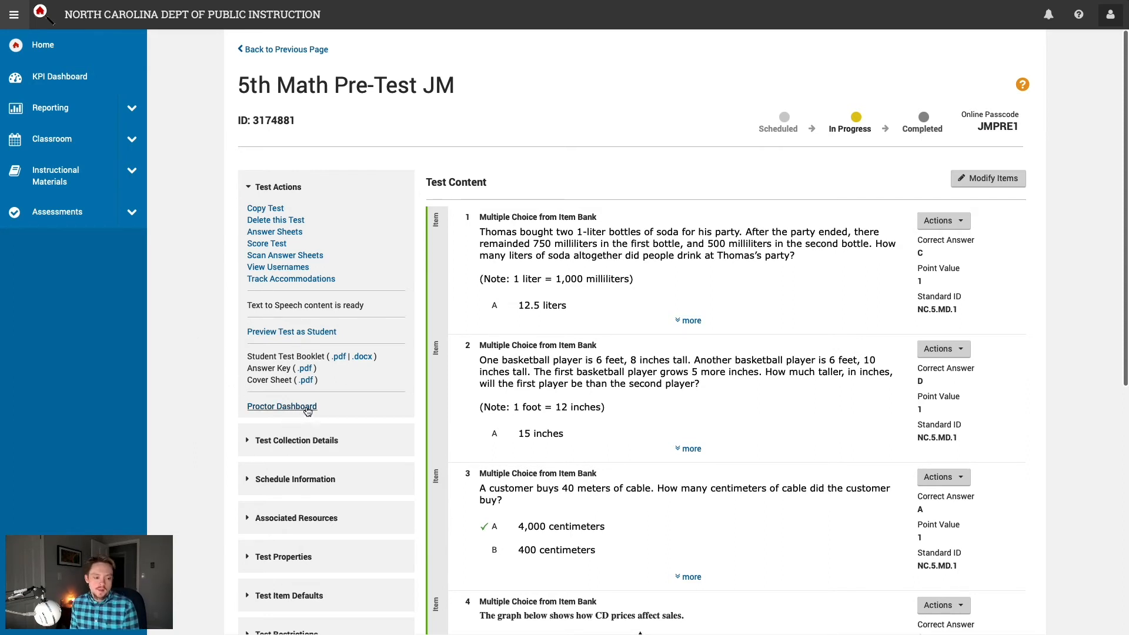
left_click_drag(320, 408, 243, 405)
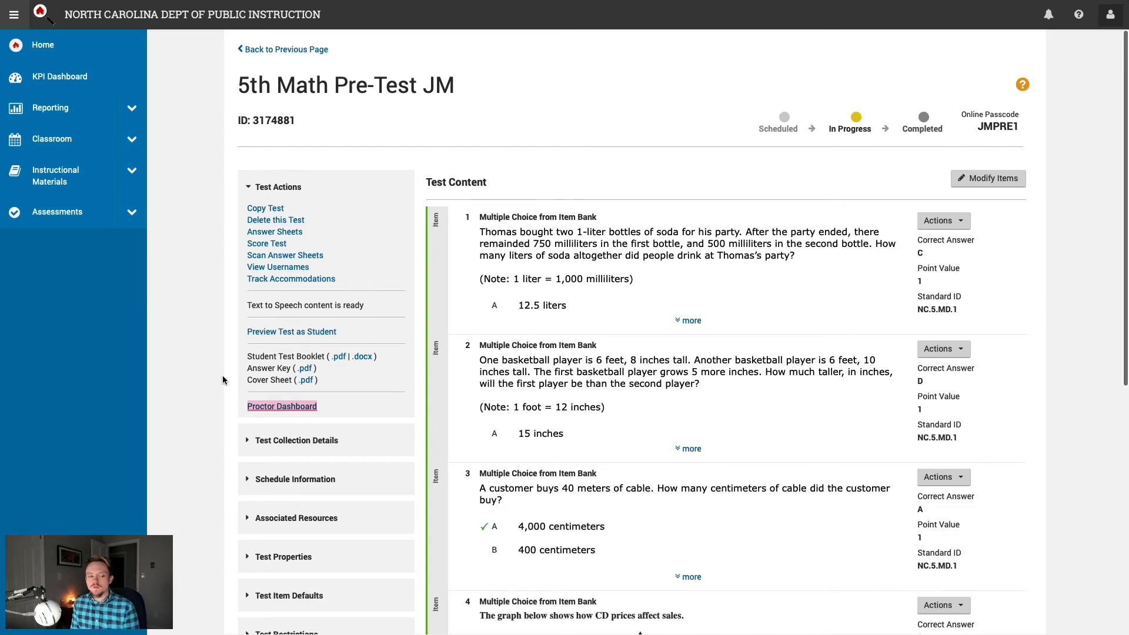
left_click(251, 412)
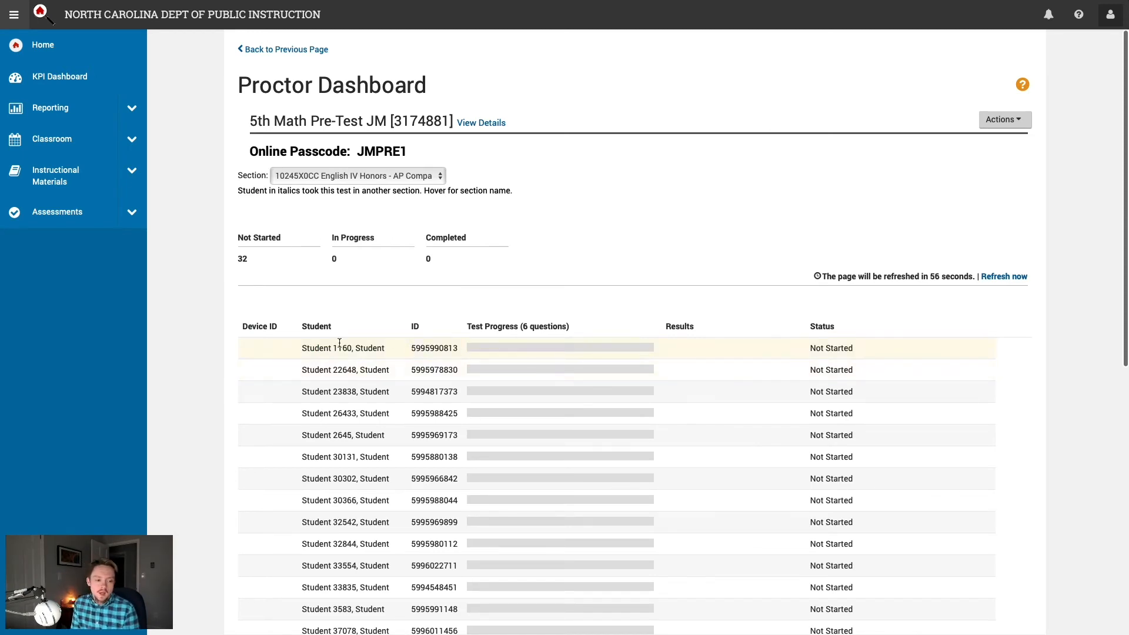
Step: Review the 5th Math Pre-Test JM name, then open and dismiss the Actions list without choosing
left_click_drag(251, 121, 356, 155)
left_click(402, 148)
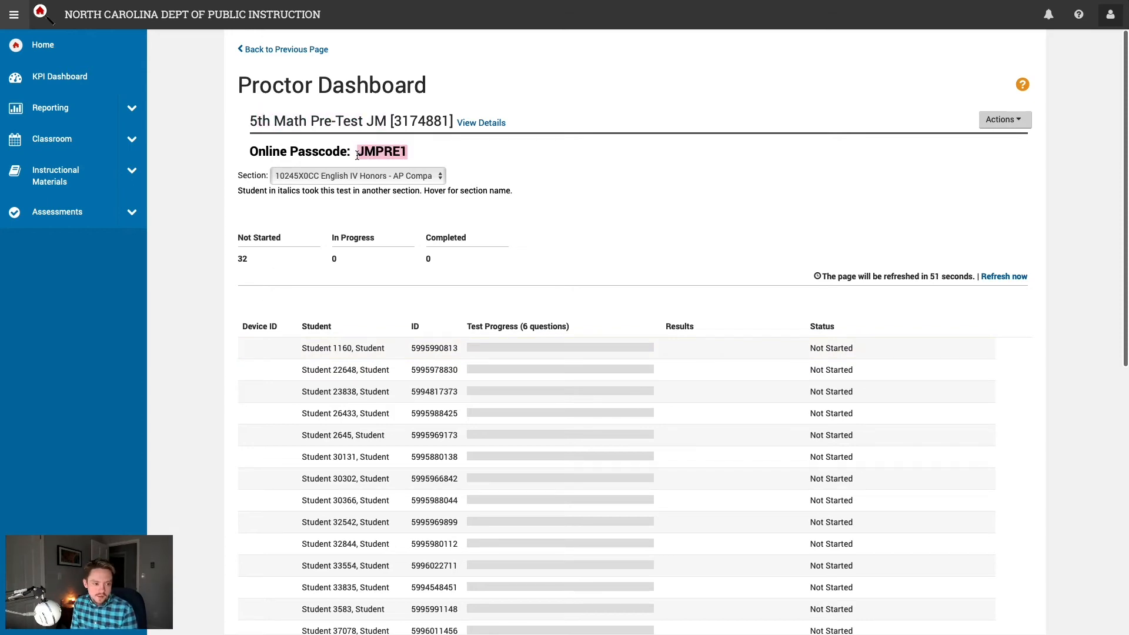
left_click(502, 165)
left_click(1011, 120)
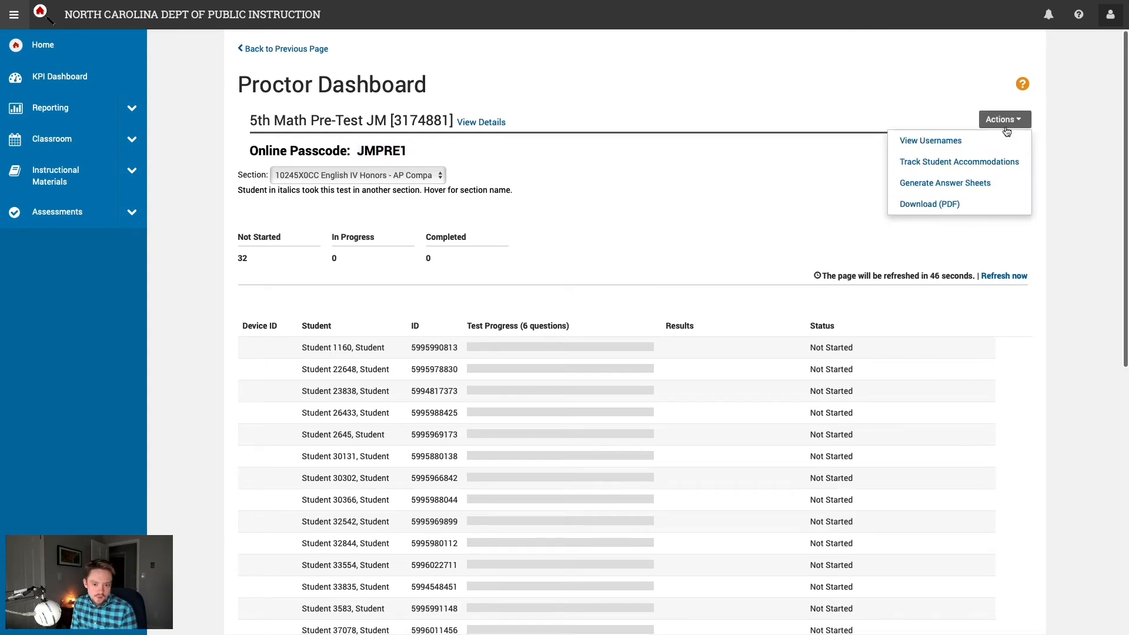
scroll(1009, 130, "down", 1)
key("Escape")
Step: Filter the proctor dashboard to the 21092X0 NC Math 1 section to list its students
left_click(1059, 168)
scroll(1058, 185, "down", 2)
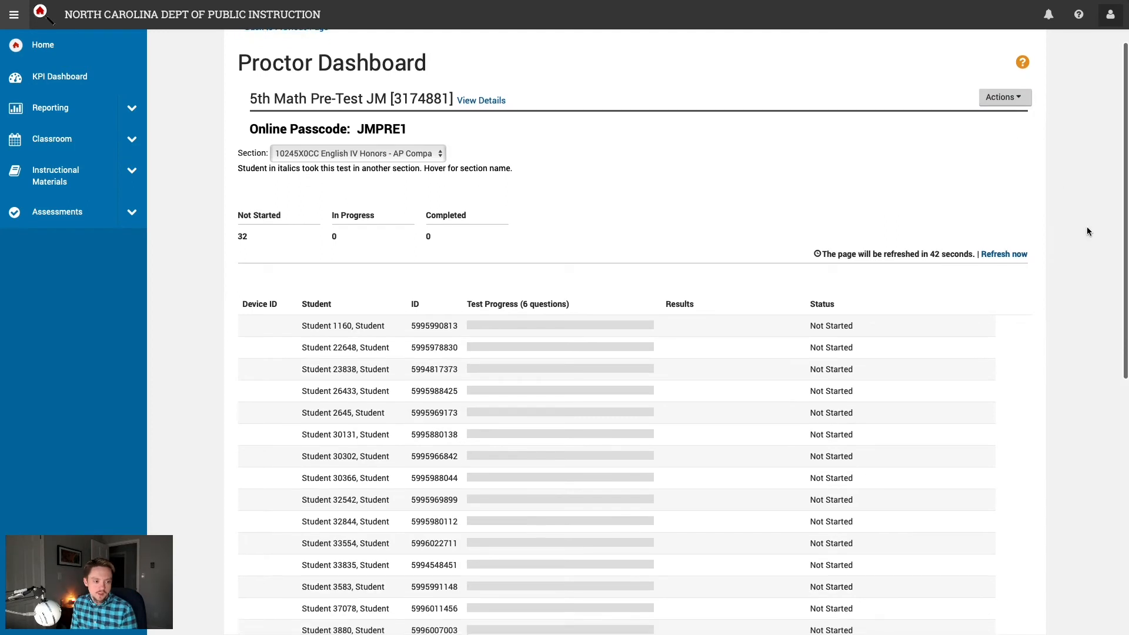
scroll(1086, 229, "down", 1)
left_click(421, 154)
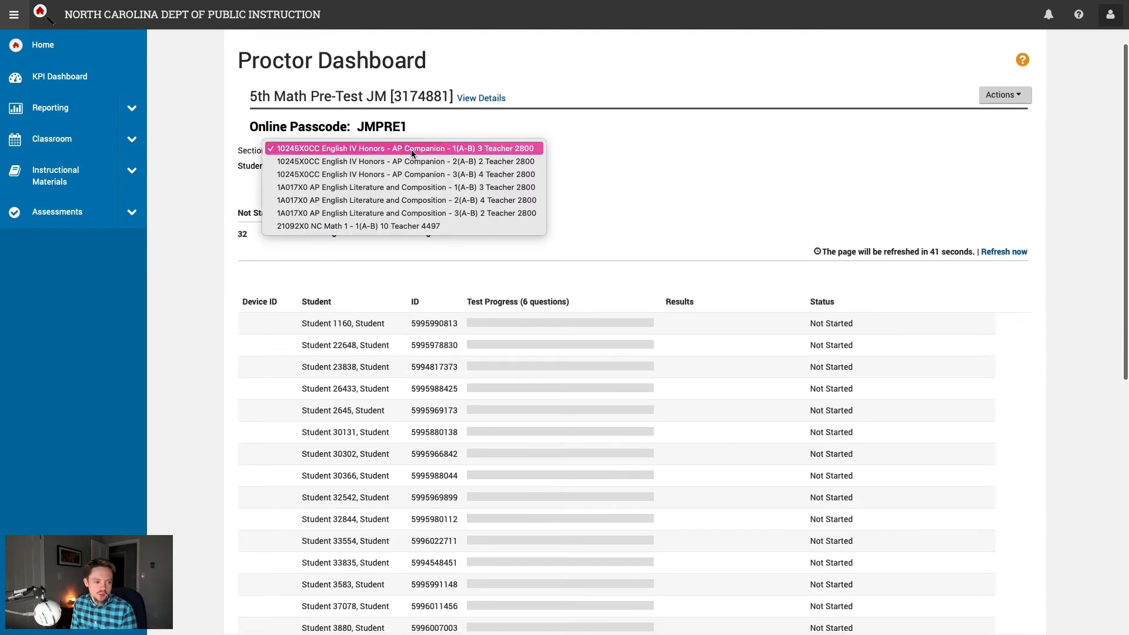
left_click(425, 227)
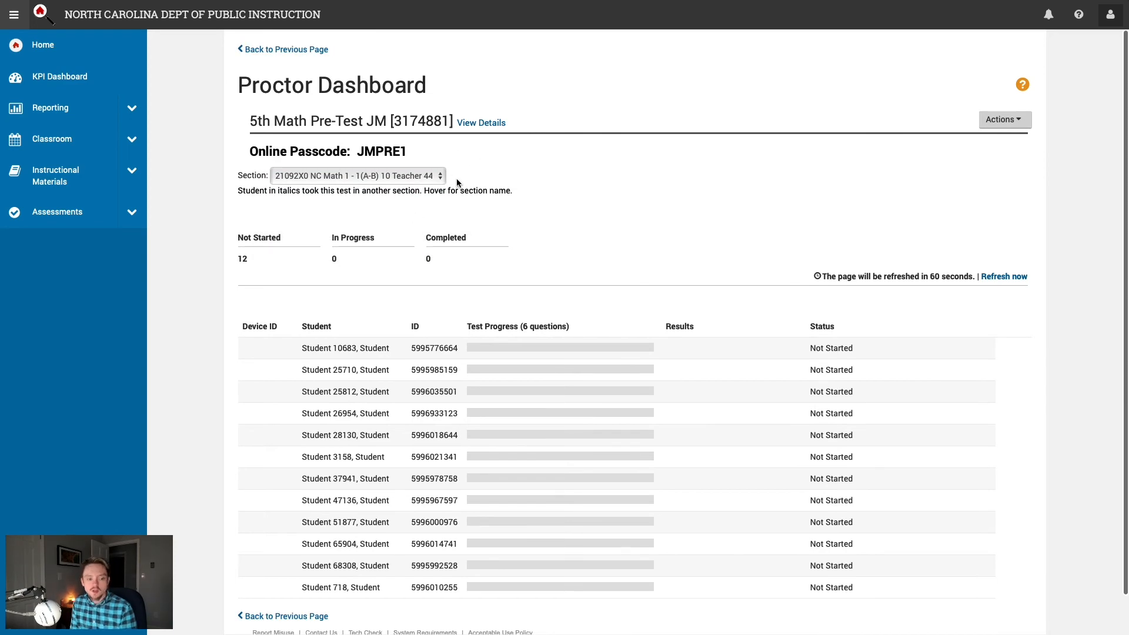
scroll(599, 214, "down", 1)
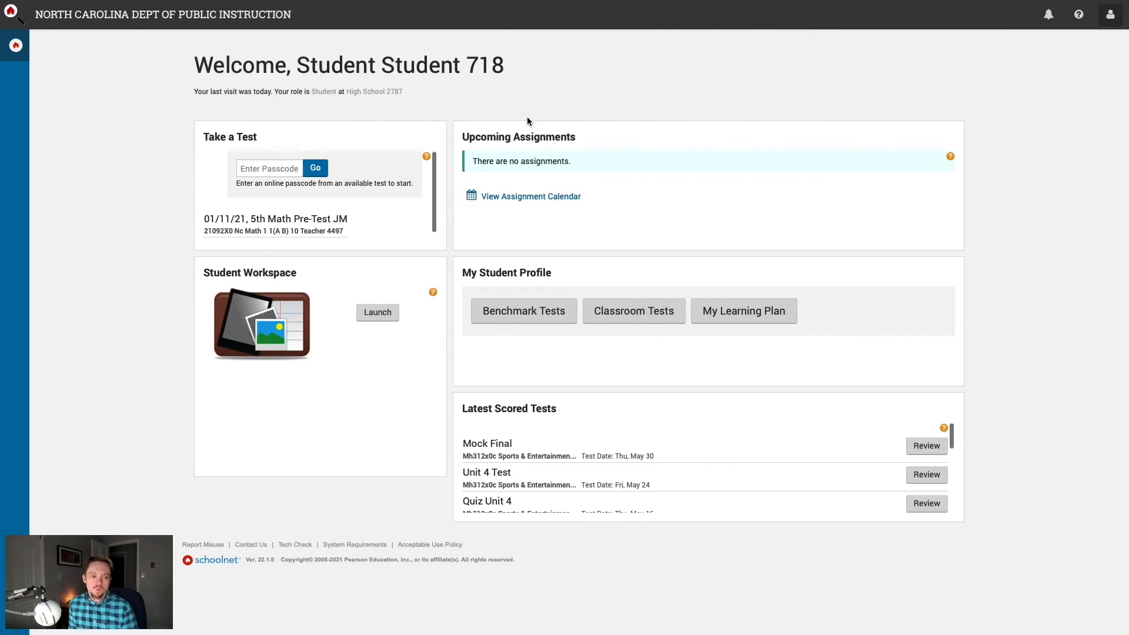
Step: As the student, enter the test passcode in the Enter Passcode box and start 5th Math Pre-Test JM
left_click_drag(212, 218, 355, 228)
left_click(319, 230)
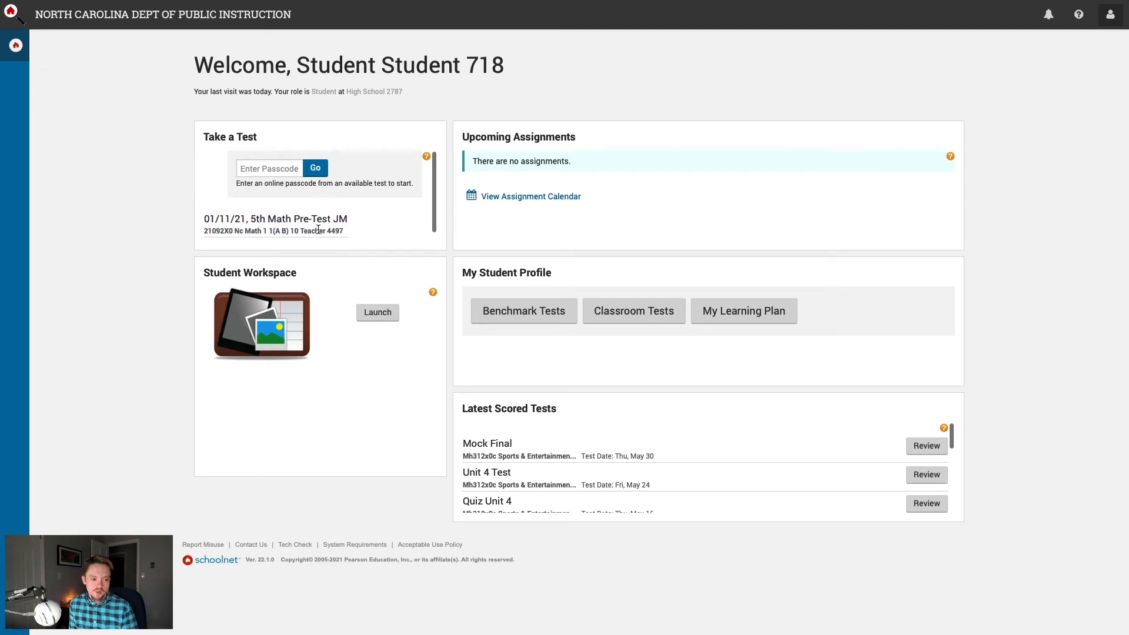
left_click(268, 169)
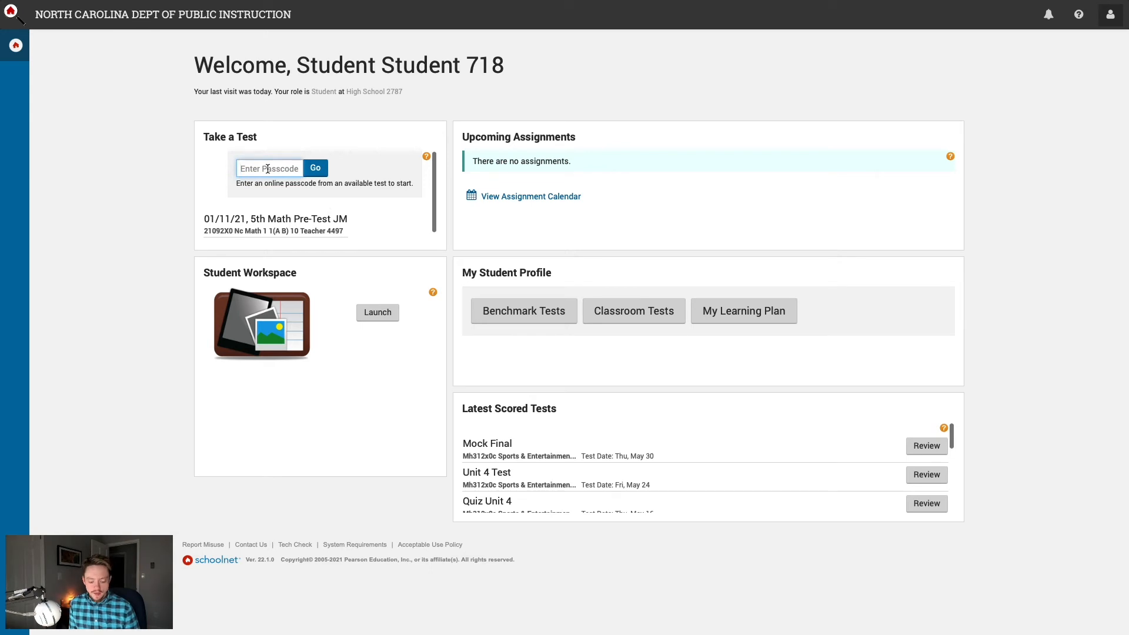
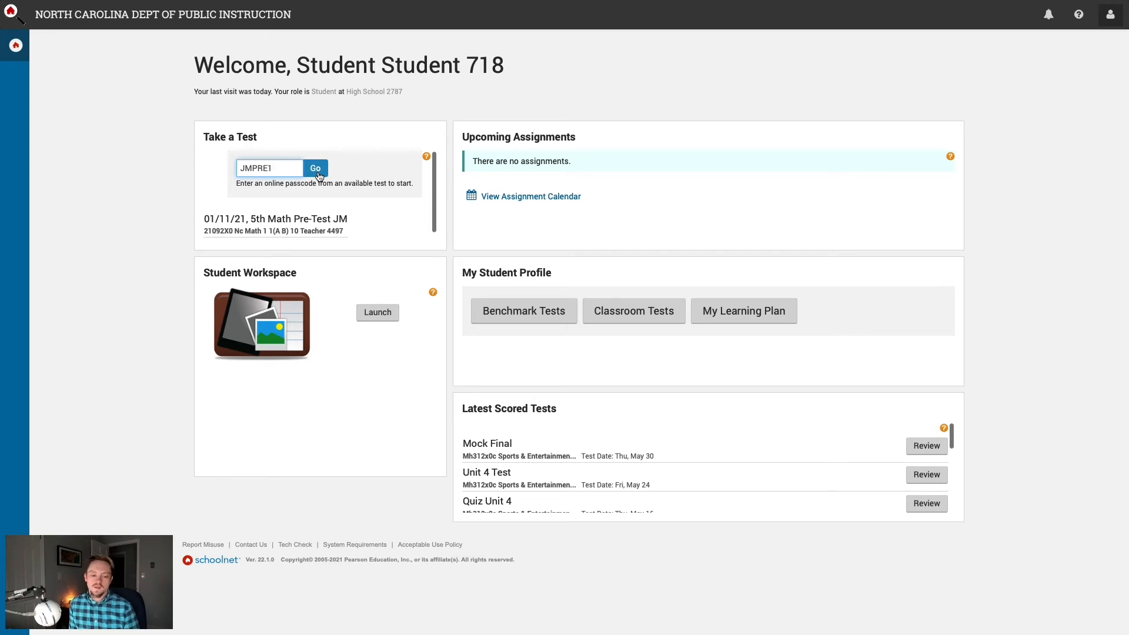
left_click(317, 169)
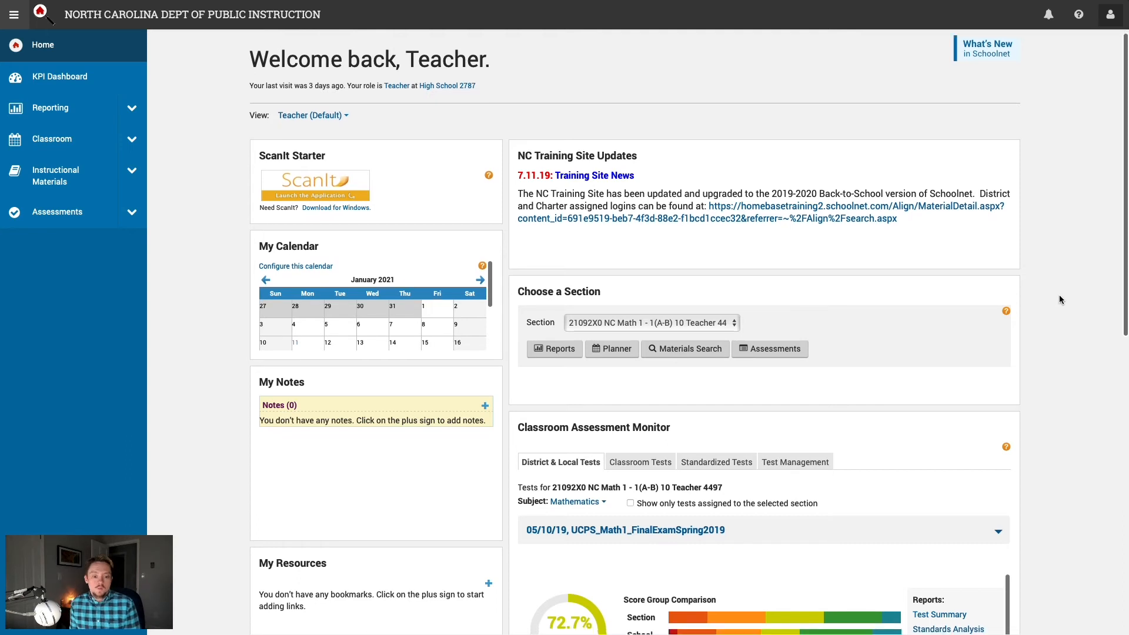
scroll(1060, 297, "down", 3)
scroll(1059, 297, "down", 1)
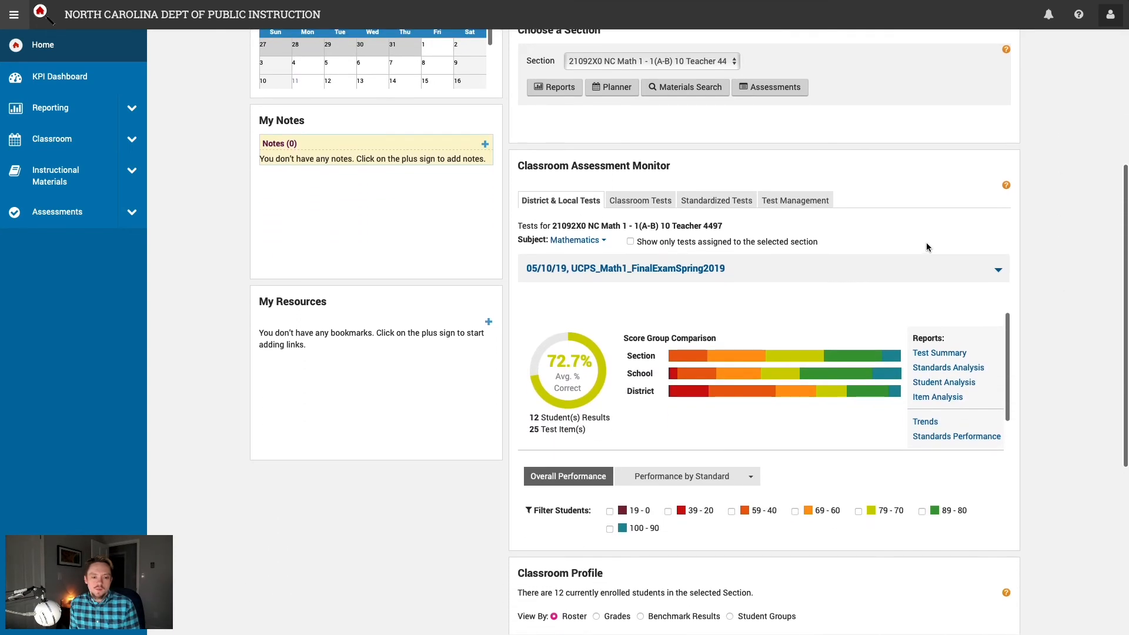
left_click_drag(671, 166, 518, 166)
left_click(694, 171)
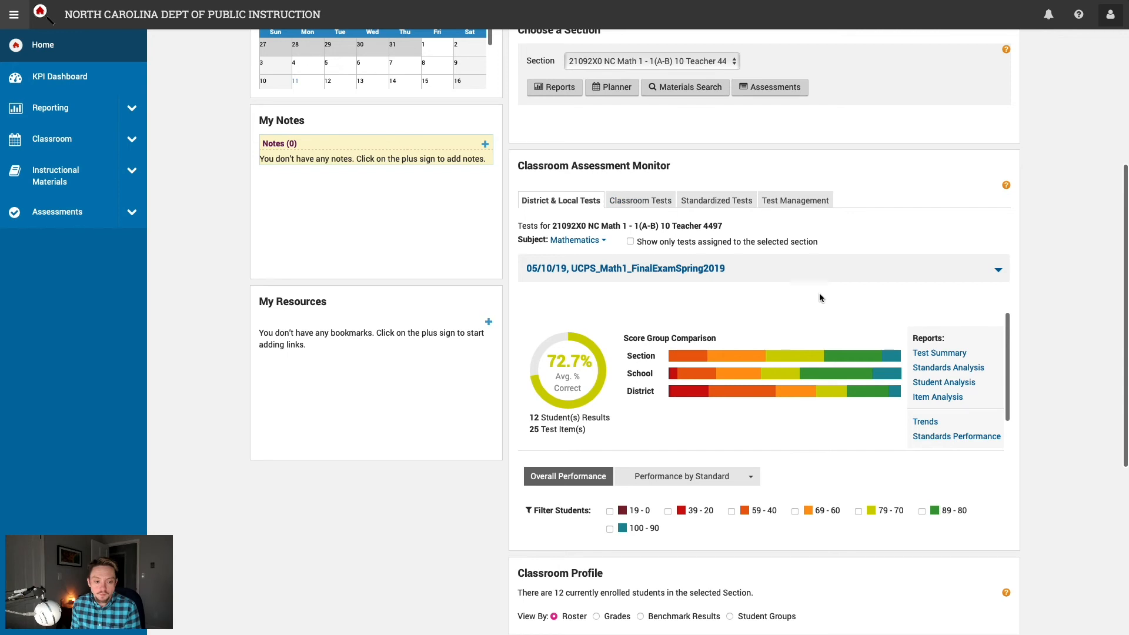
scroll(821, 298, "down", 1)
scroll(821, 298, "down", 2)
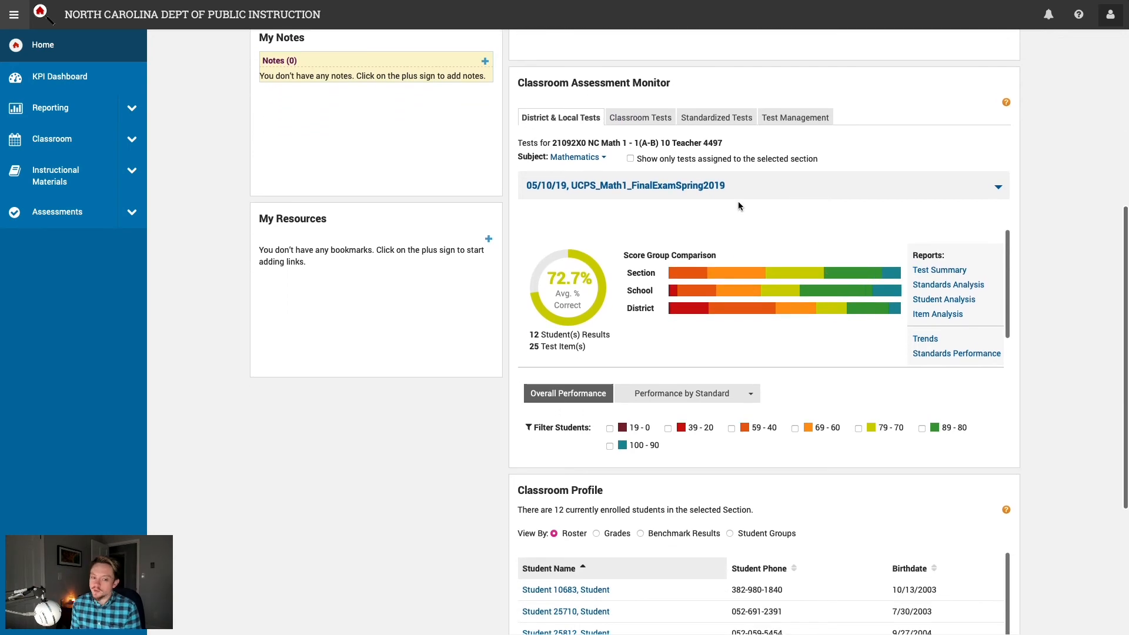
scroll(805, 210, "down", 1)
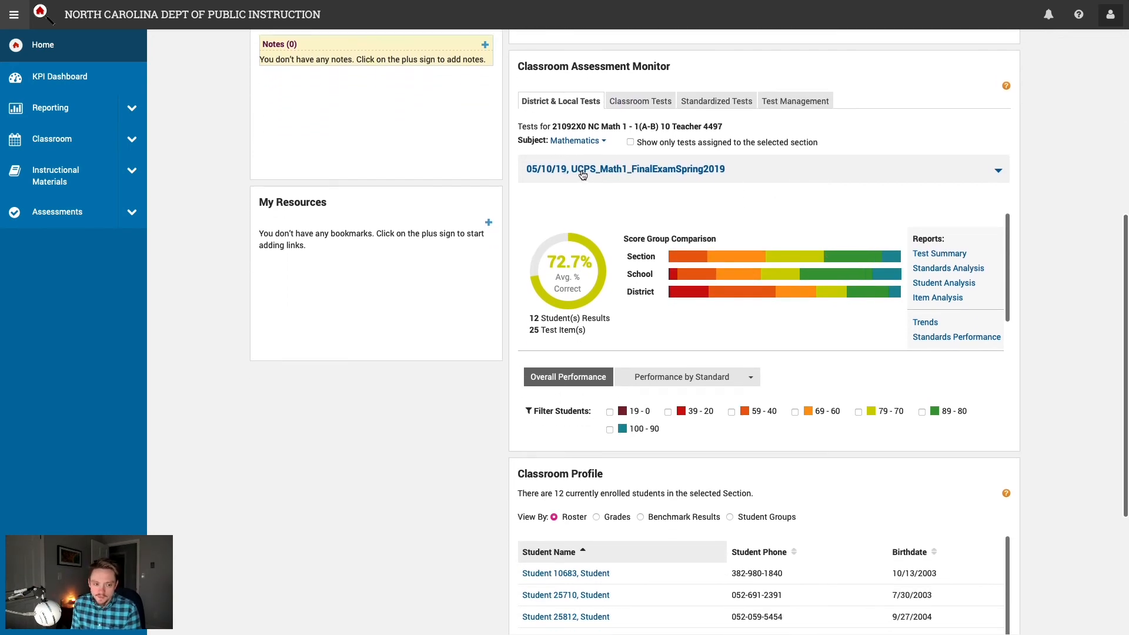
scroll(834, 331, "down", 1)
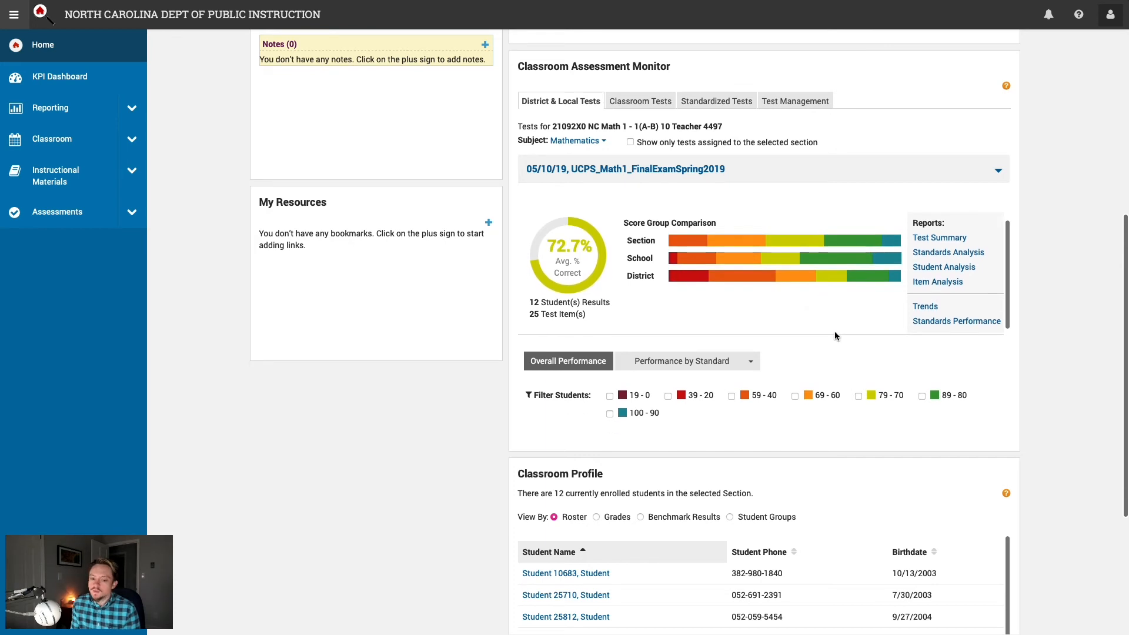
scroll(835, 332, "down", 1)
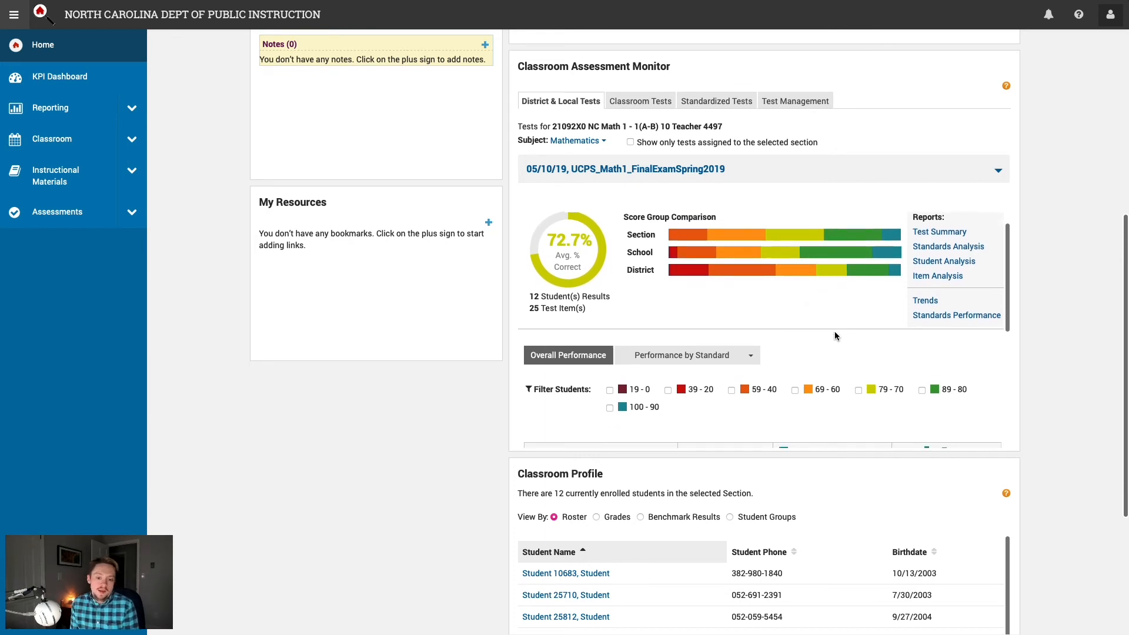
scroll(834, 330, "down", 5)
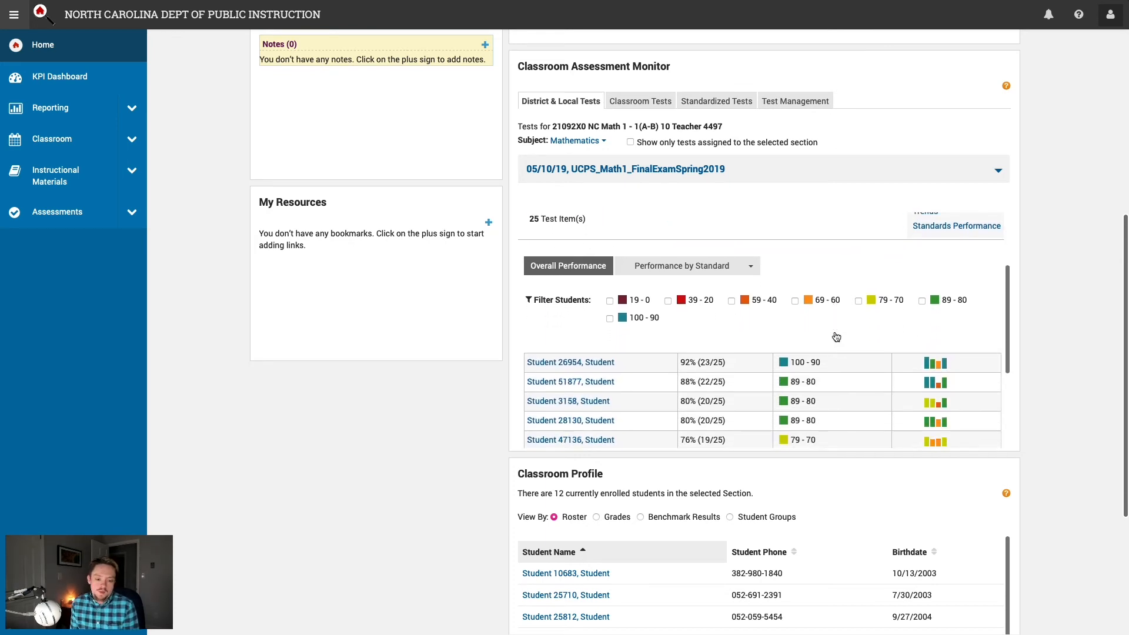
scroll(835, 333, "down", 1)
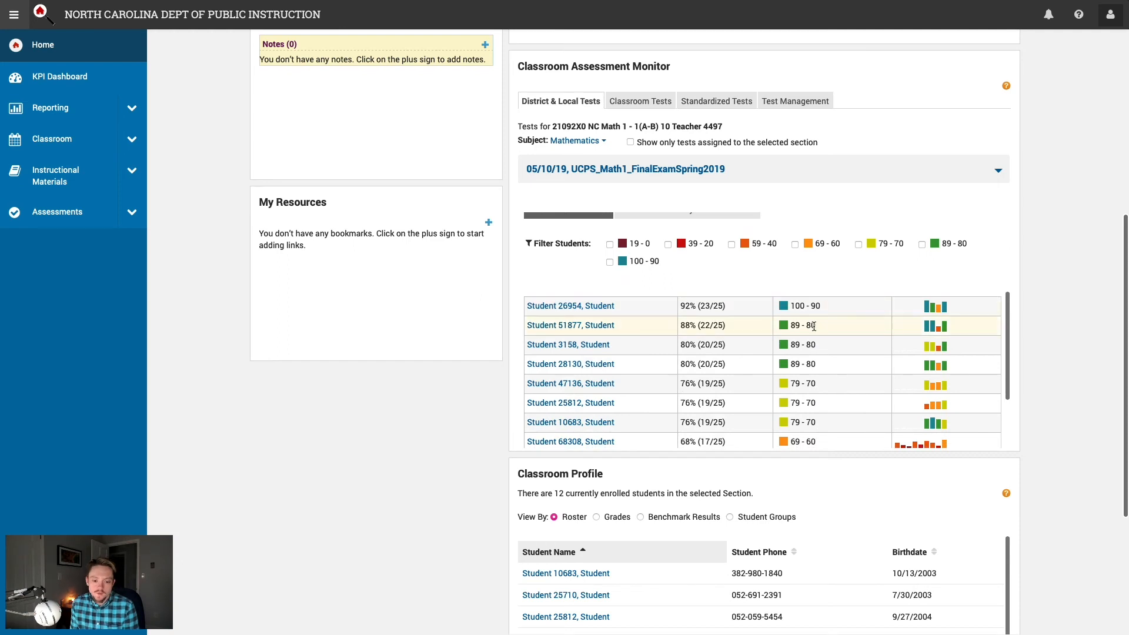
left_click_drag(820, 364, 782, 326)
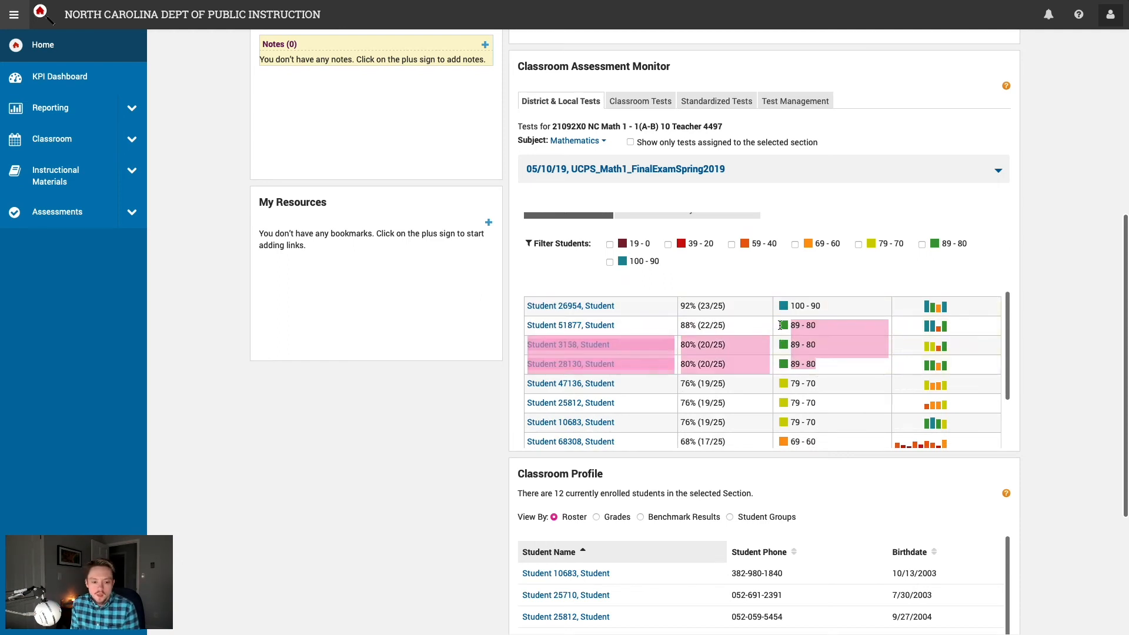
left_click(826, 362)
left_click_drag(822, 365, 832, 327)
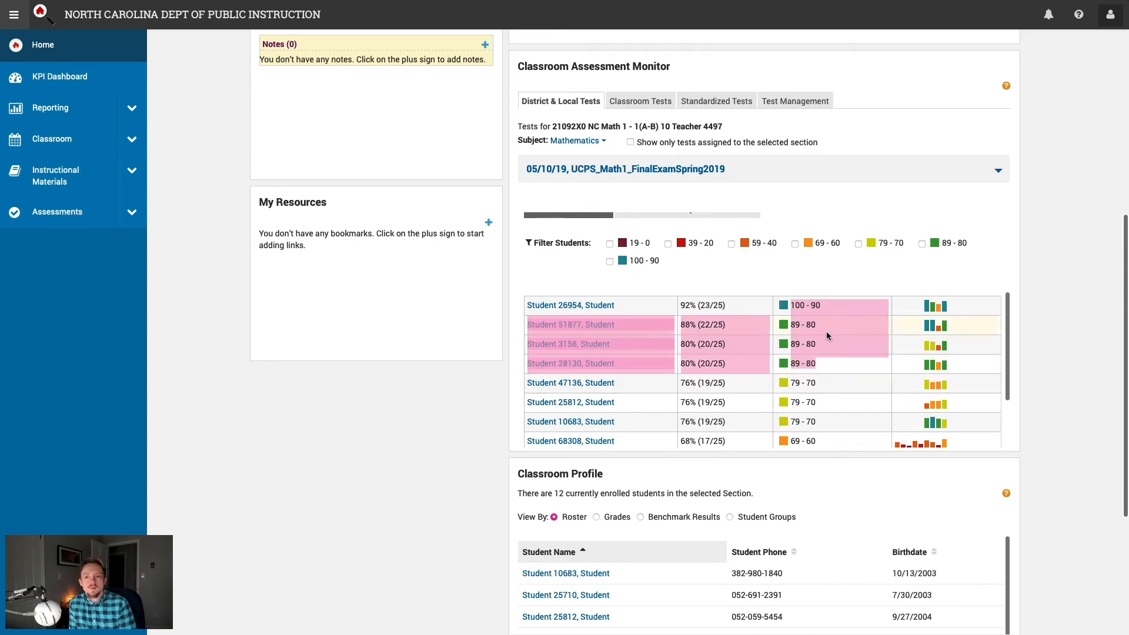
scroll(821, 338, "down", 3)
left_click_drag(793, 296, 817, 391)
scroll(825, 399, "down", 1)
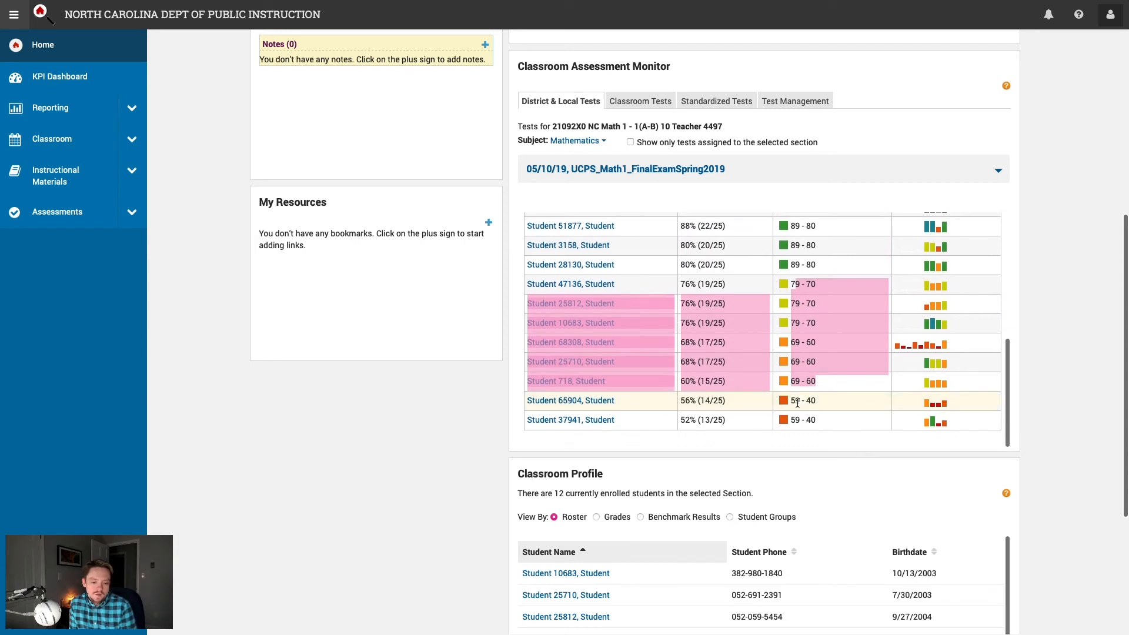
left_click_drag(791, 400, 820, 421)
left_click(824, 420)
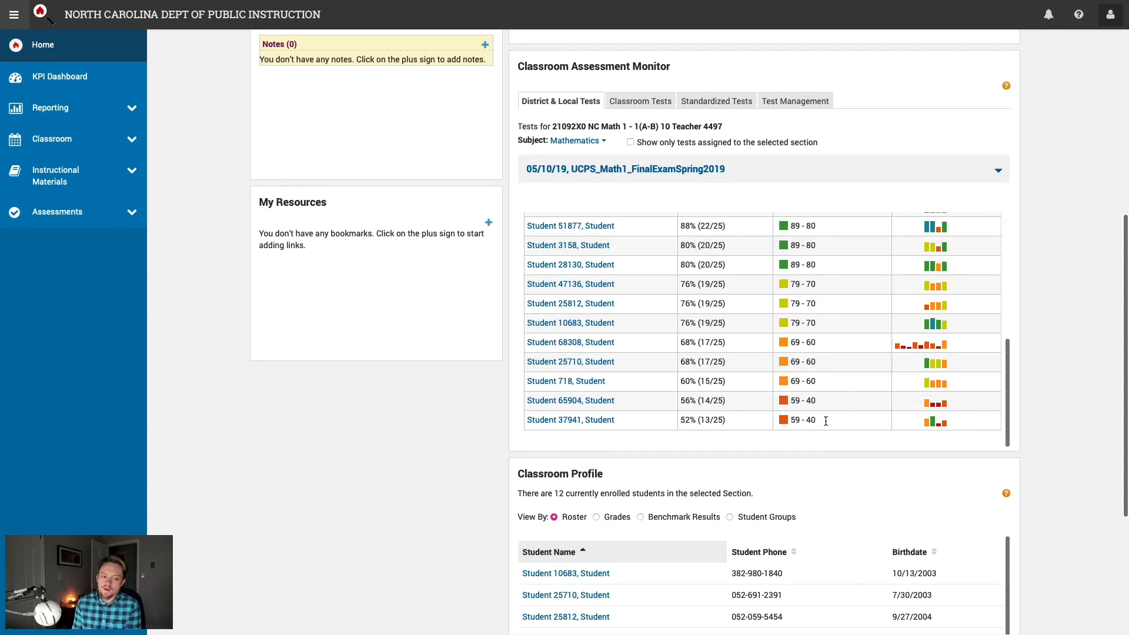
scroll(843, 396, "down", 1)
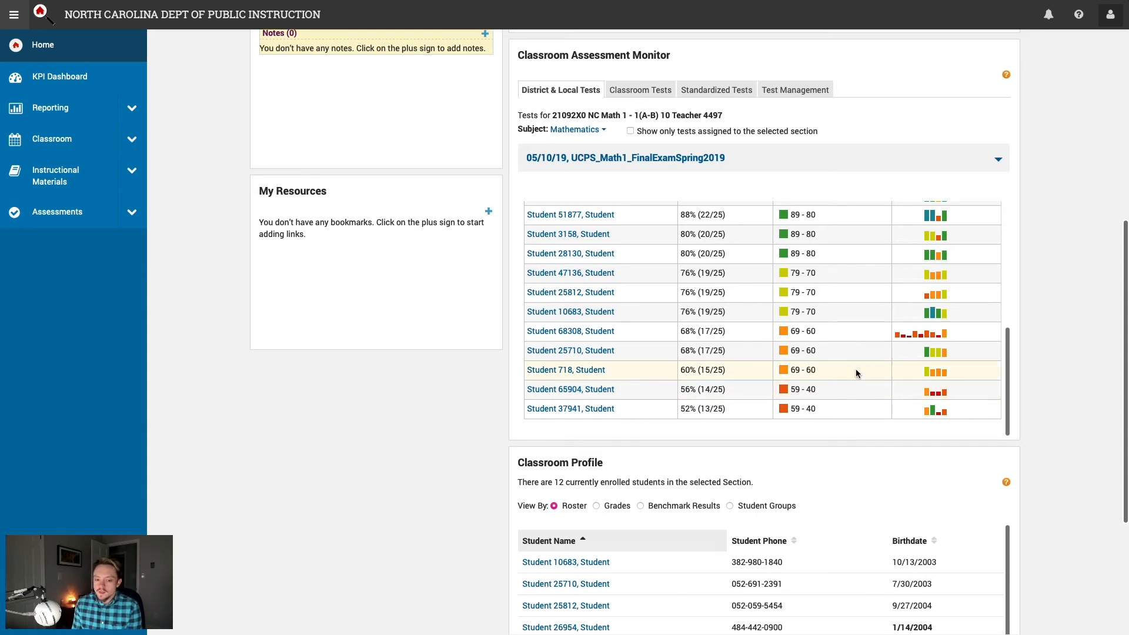
scroll(856, 368, "up", 10)
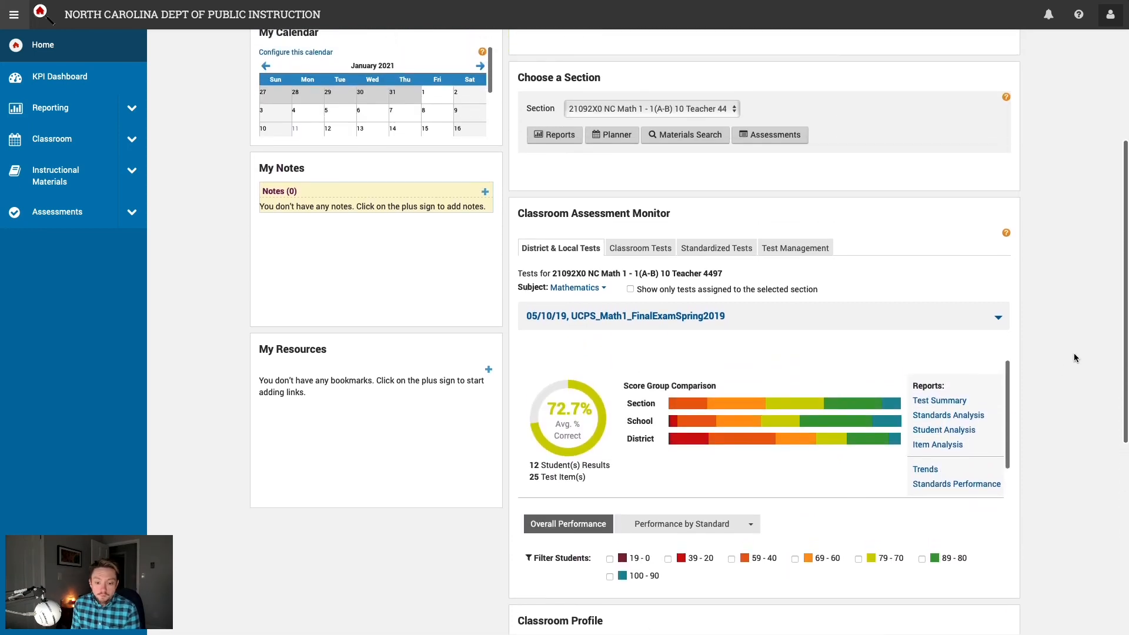
scroll(1074, 353, "down", 1)
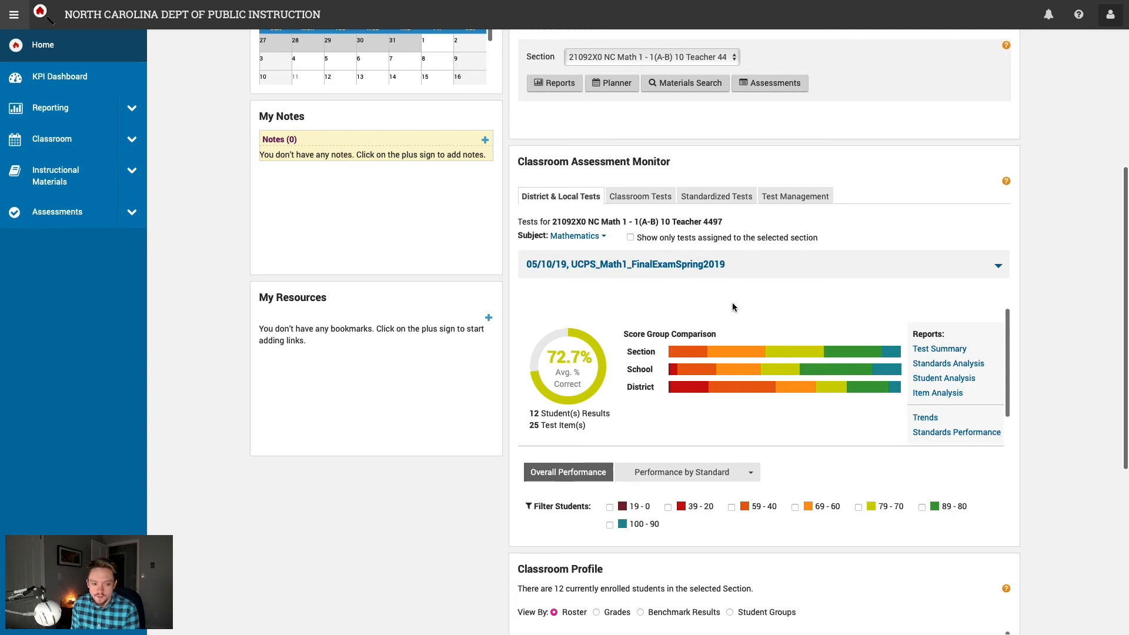
left_click(670, 58)
left_click(812, 54)
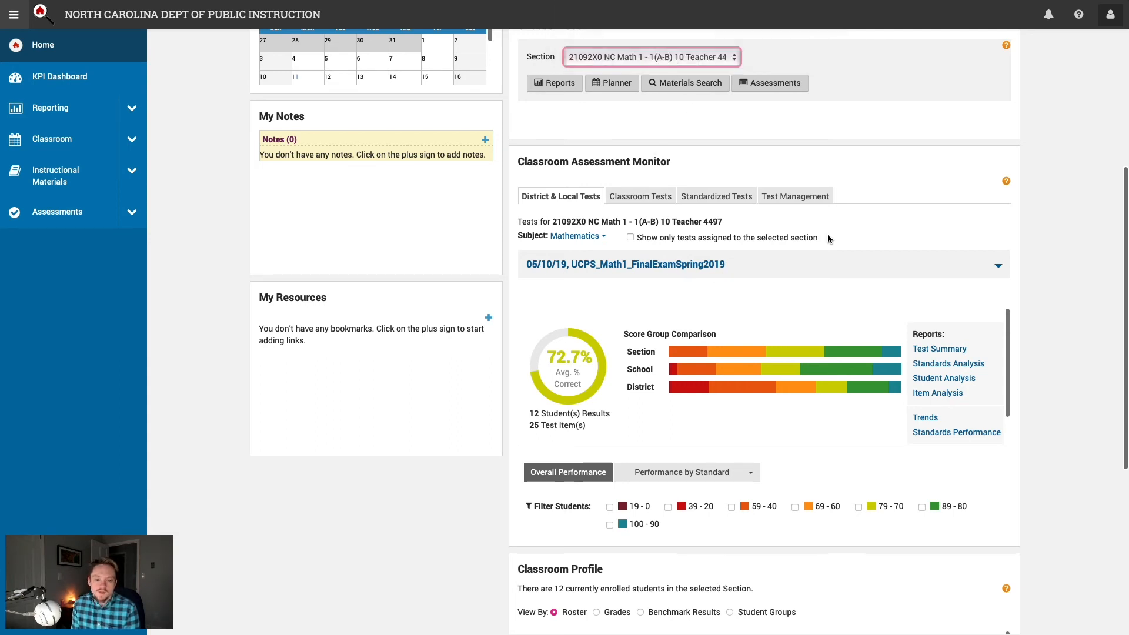
Step: Open the Math 1 final exam's Test Summary report and look over its title
left_click(950, 350)
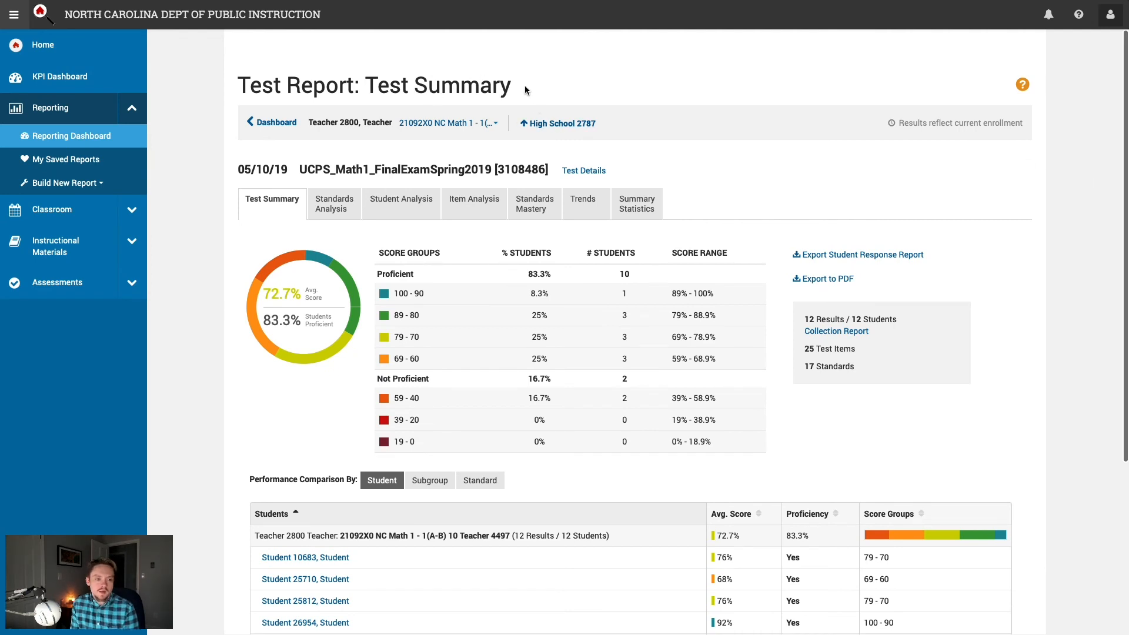
left_click_drag(519, 86, 350, 84)
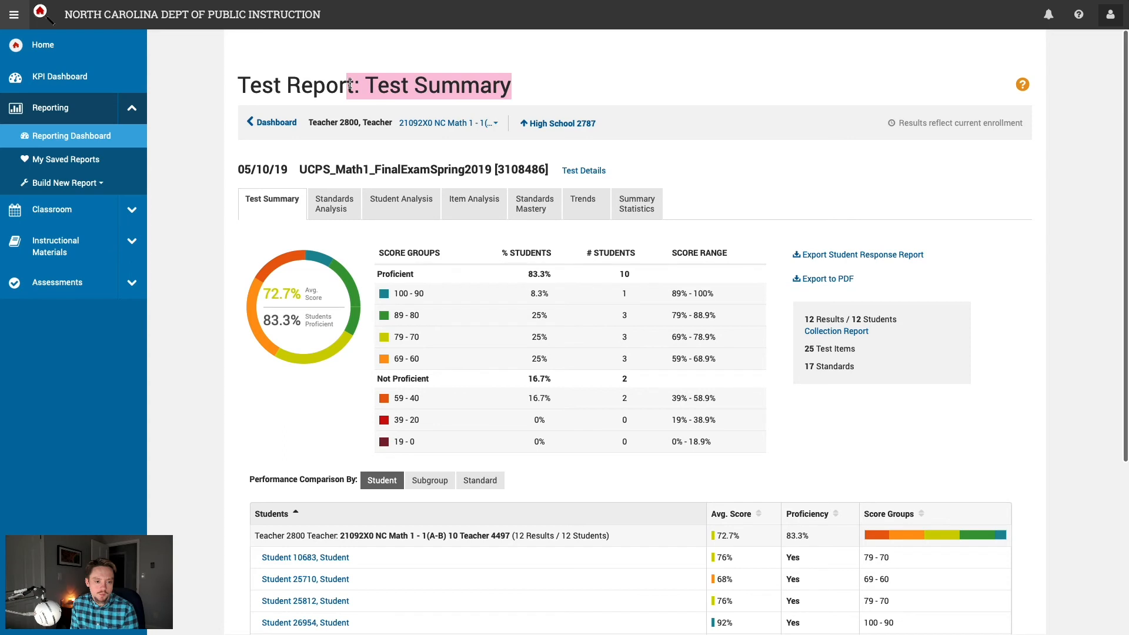
left_click(566, 76)
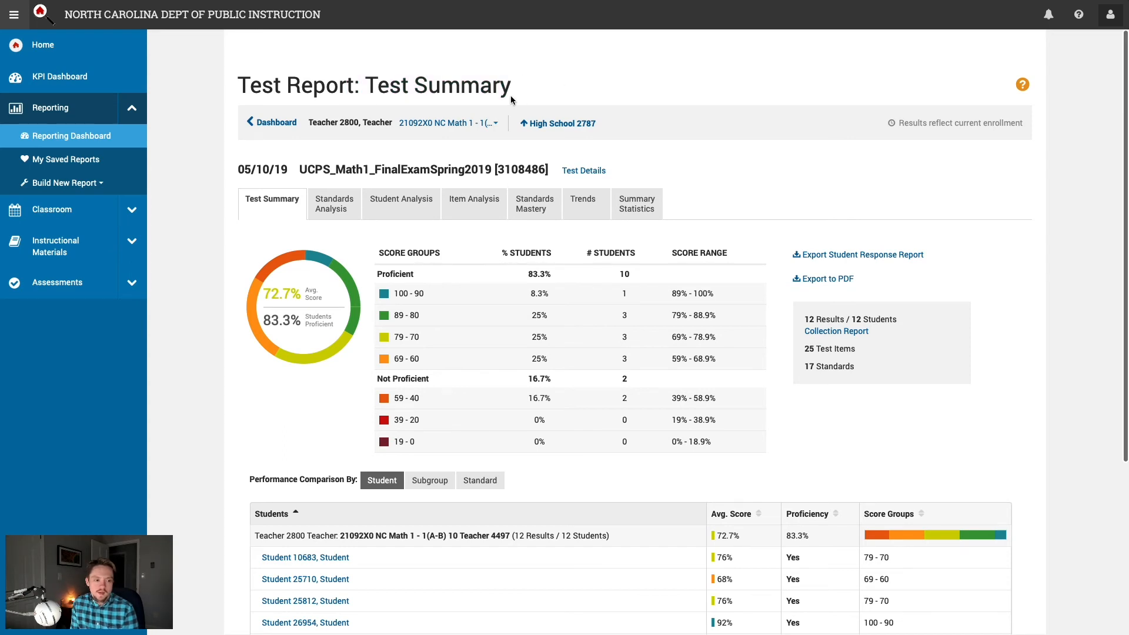
Step: Browse the section list without changing section, then return to the Reporting Dashboard
left_click(491, 124)
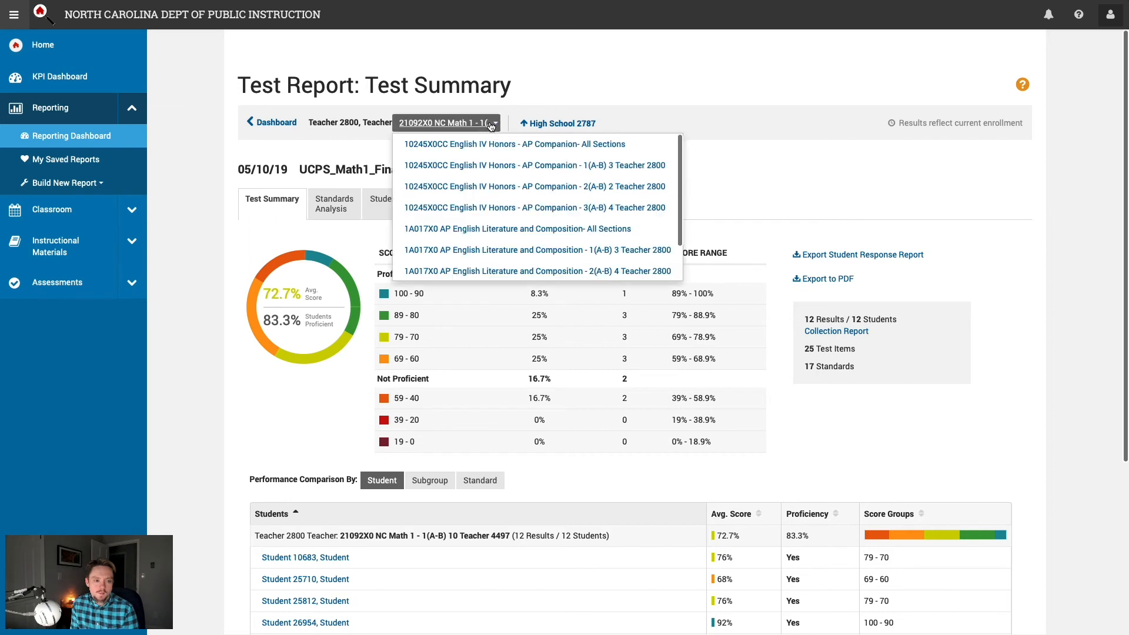
scroll(498, 188, "down", 2)
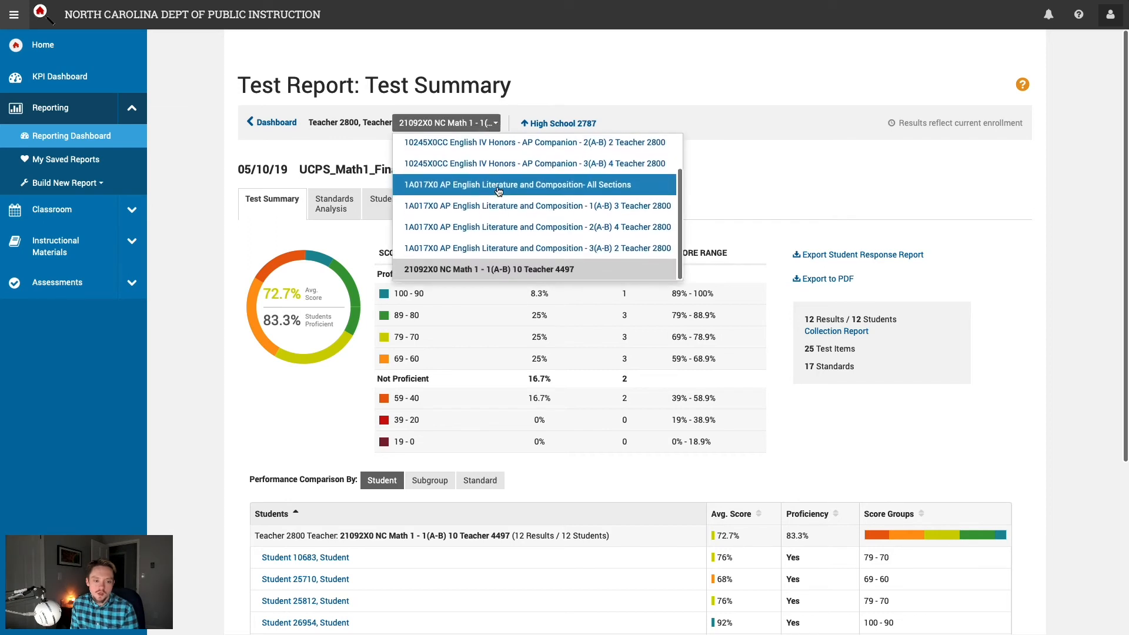
scroll(499, 191, "up", 2)
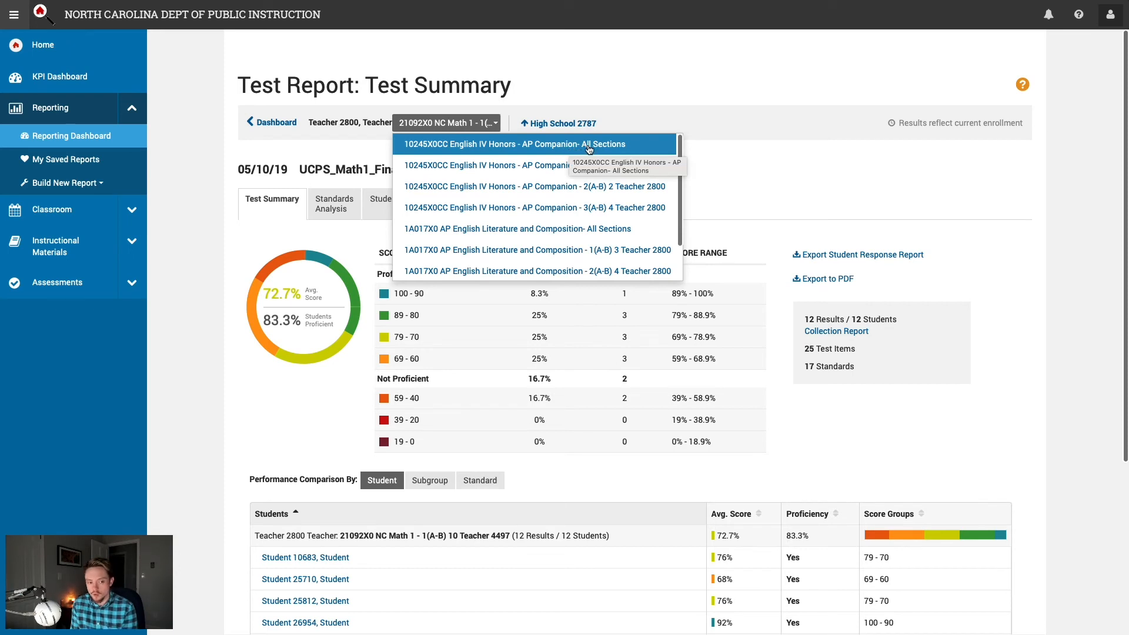
left_click(687, 63)
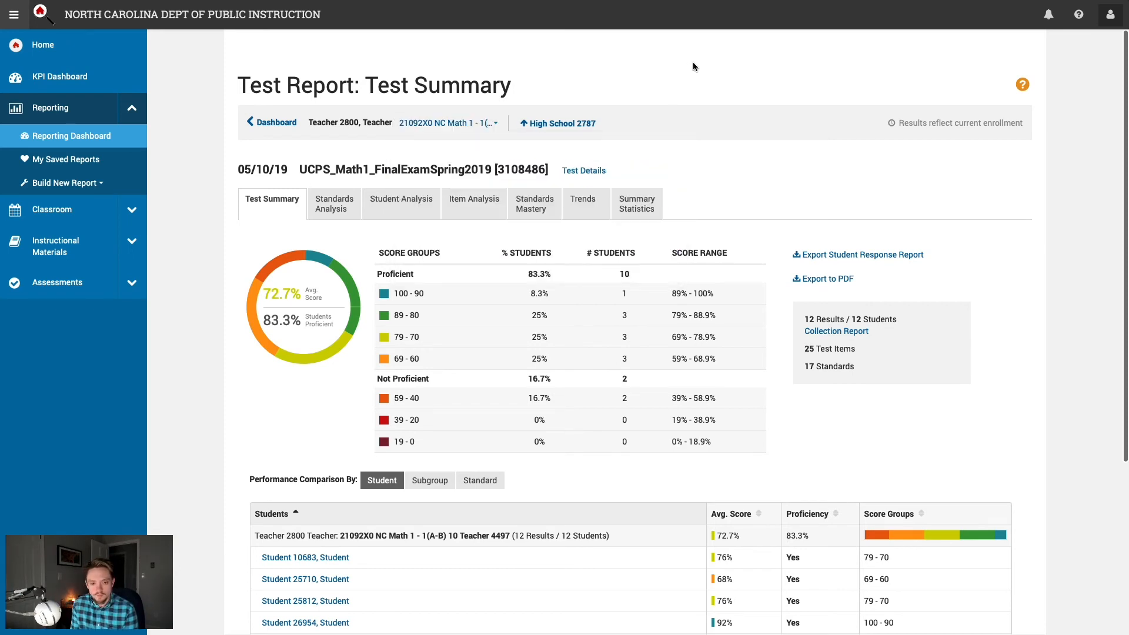
scroll(761, 166, "down", 2)
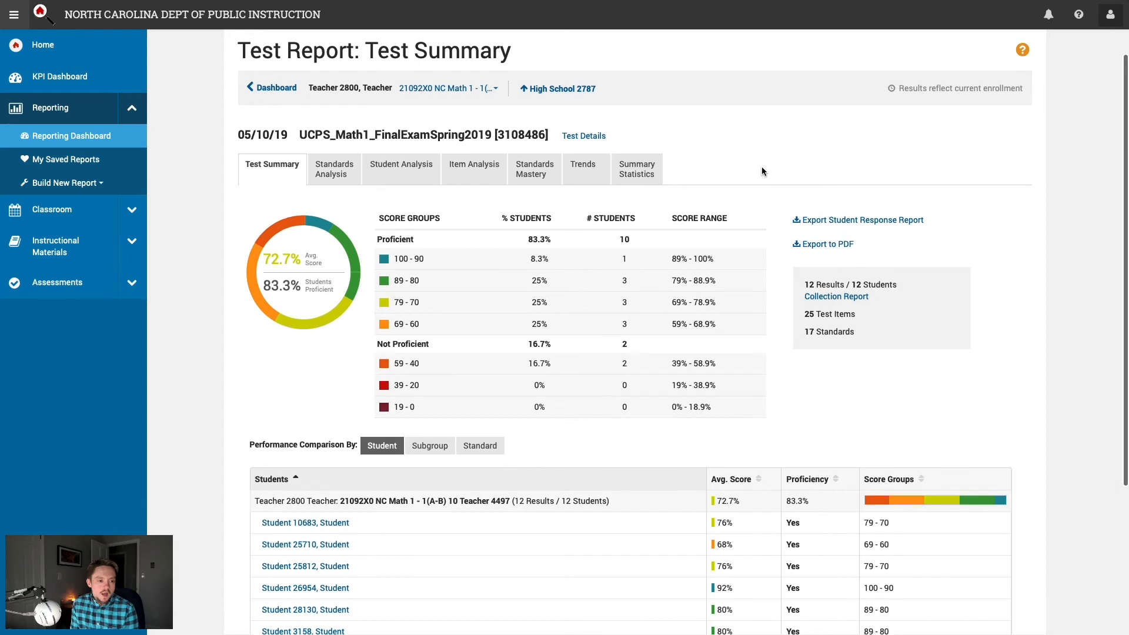
scroll(761, 167, "up", 1)
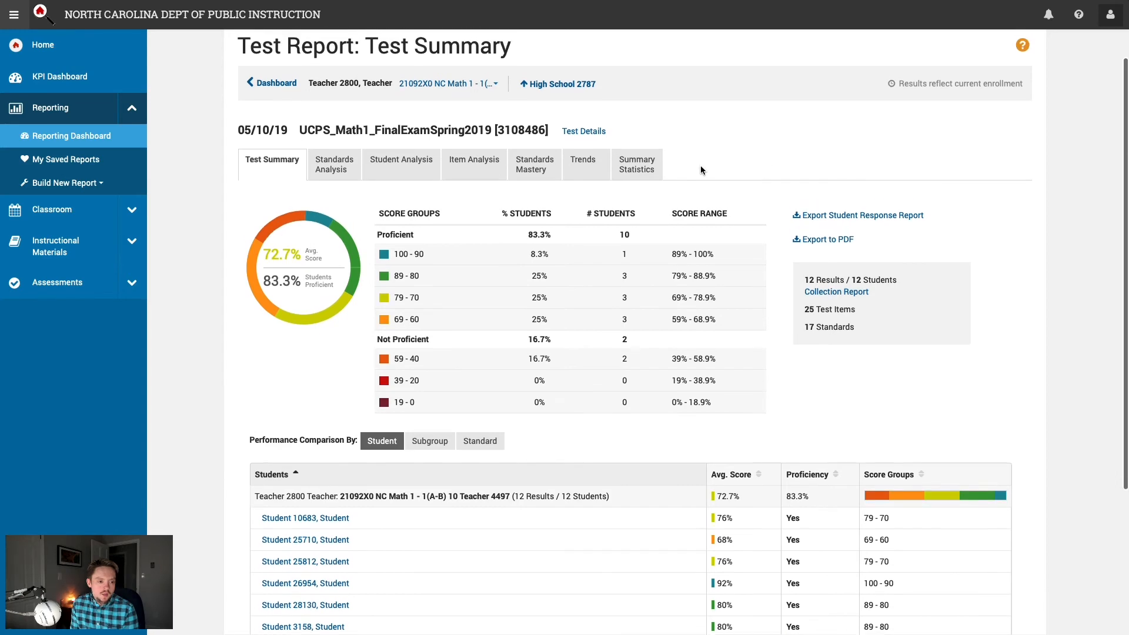
left_click(265, 86)
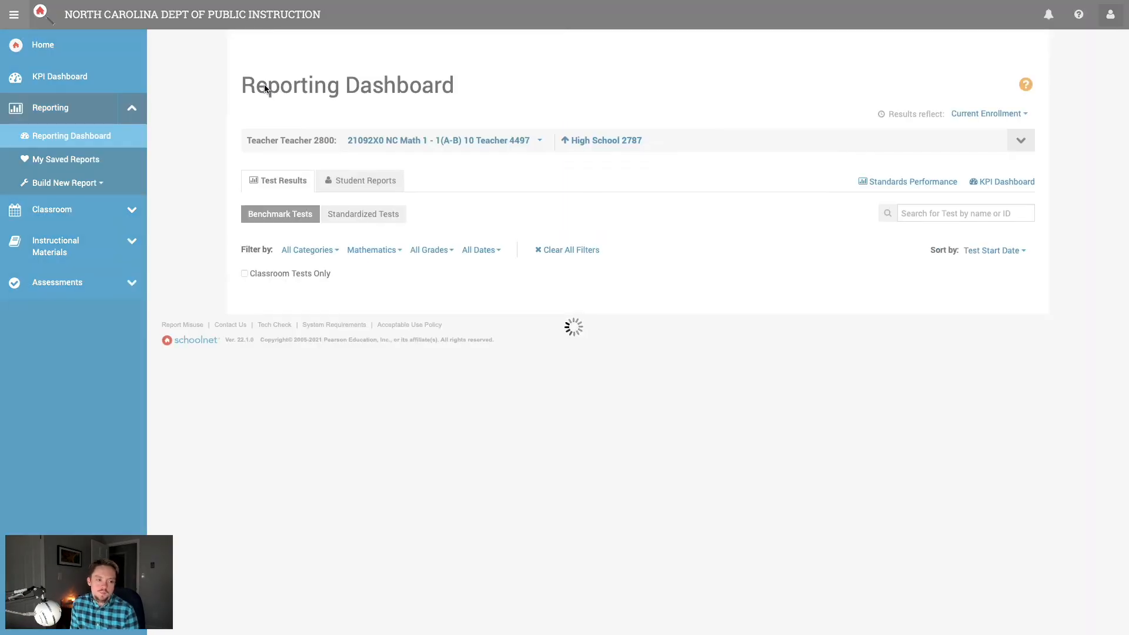
Step: Open the 05/10/19 UCPS_Math1_FinalExamSpring2019 report from the Reporting Dashboard
scroll(197, 157, "down", 2)
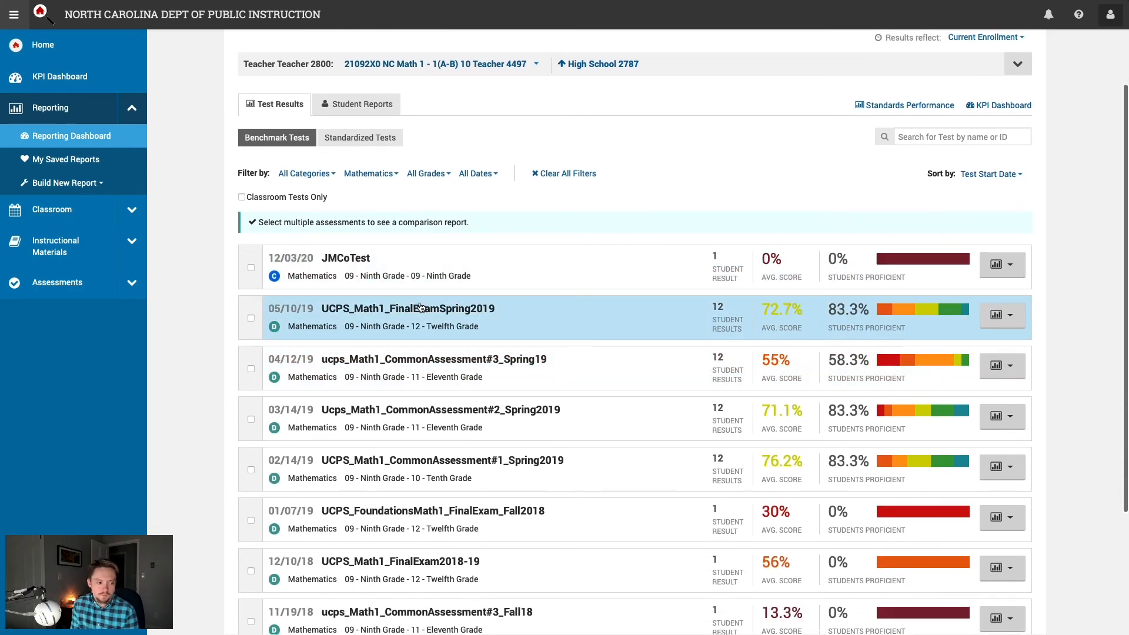
left_click(422, 308)
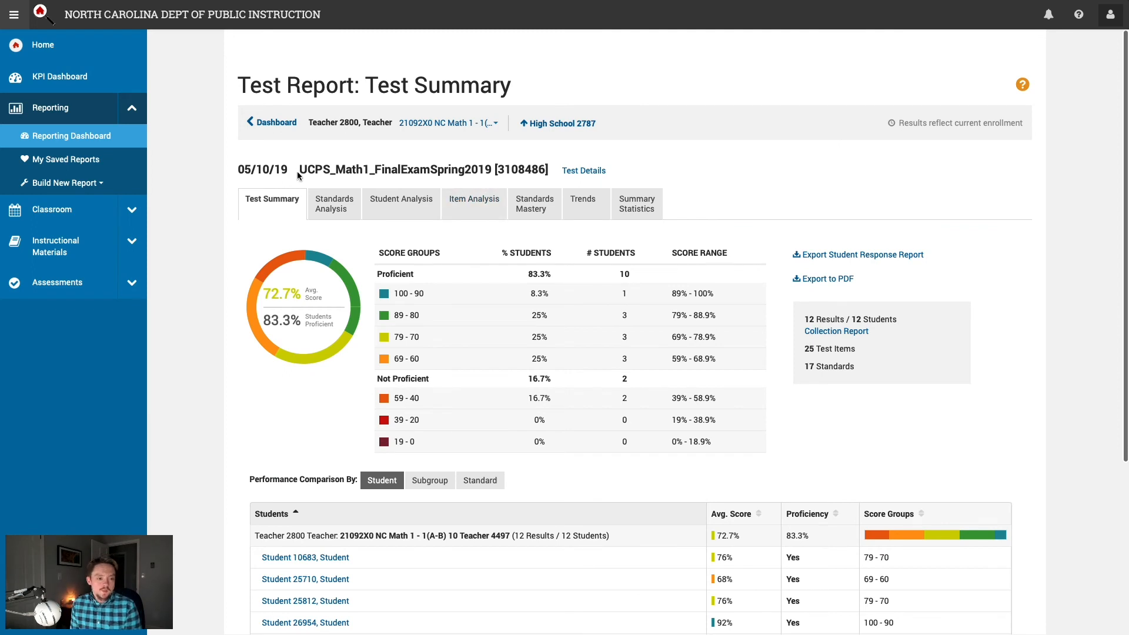
scroll(188, 180, "down", 3)
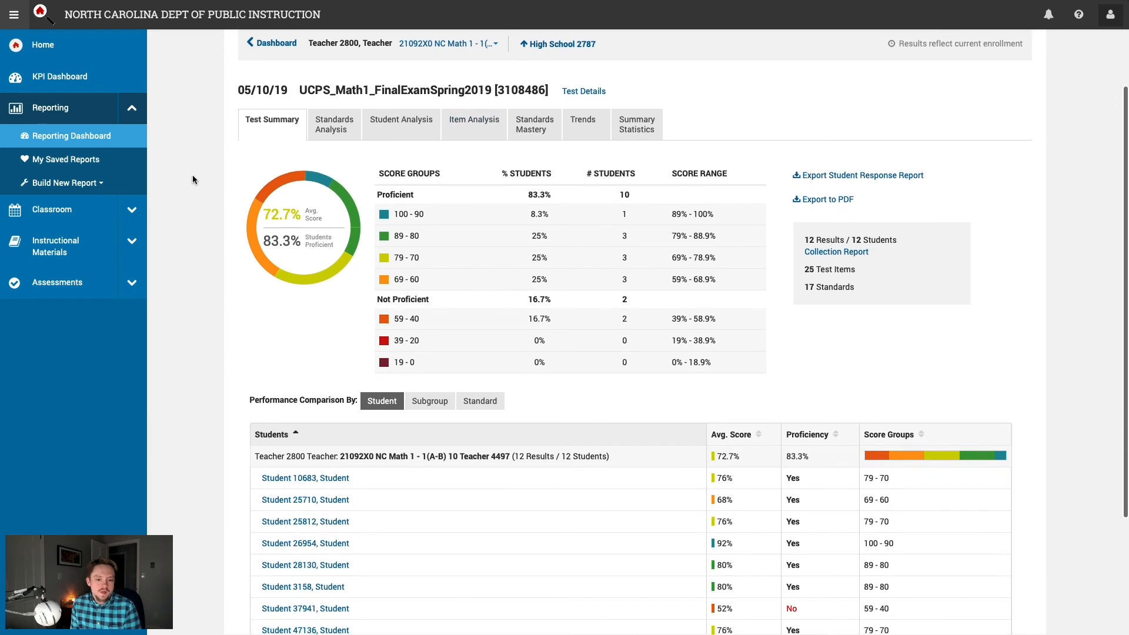
scroll(192, 176, "down", 1)
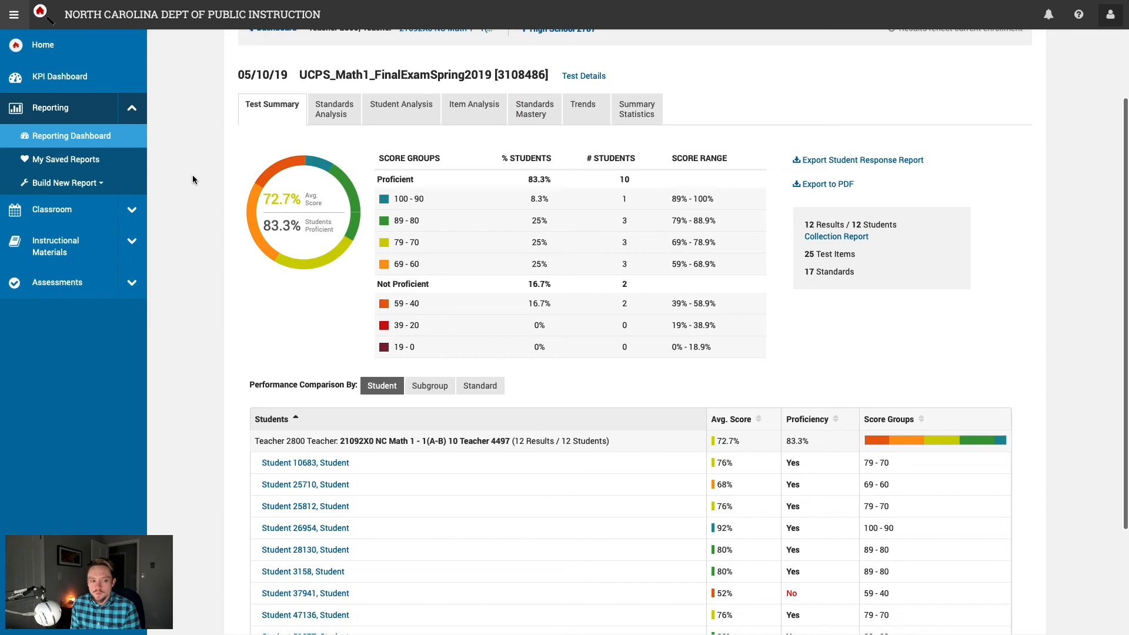
left_click_drag(432, 70, 265, 73)
left_click(252, 108)
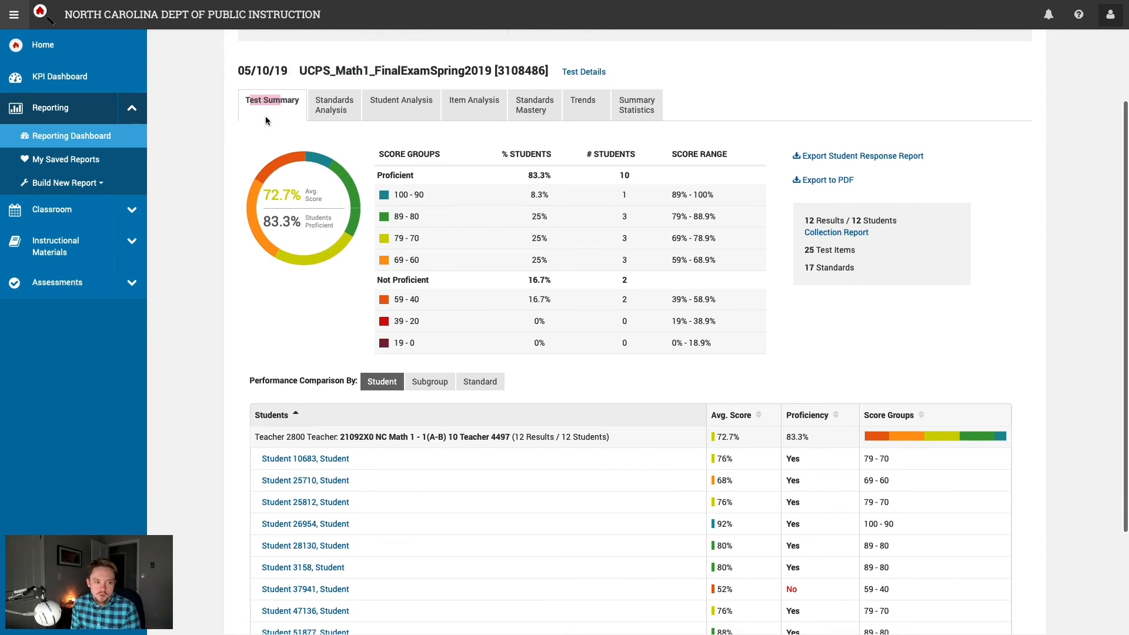
Step: Scroll through the Test Summary student results, then switch to the Standards Analysis report
scroll(196, 178, "down", 1)
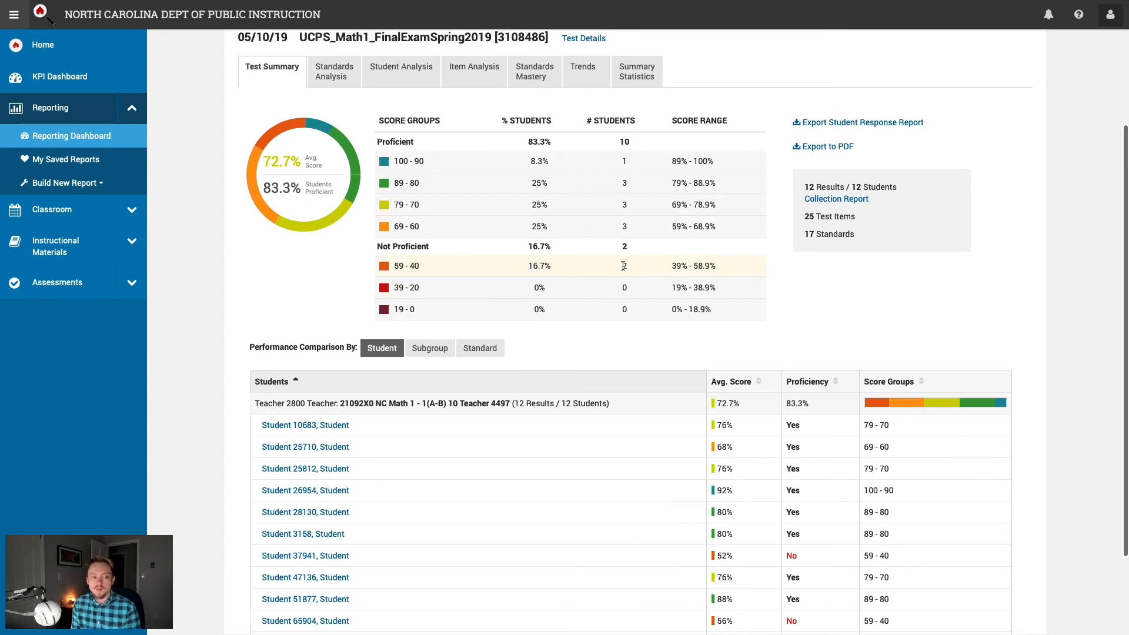
scroll(947, 298, "down", 2)
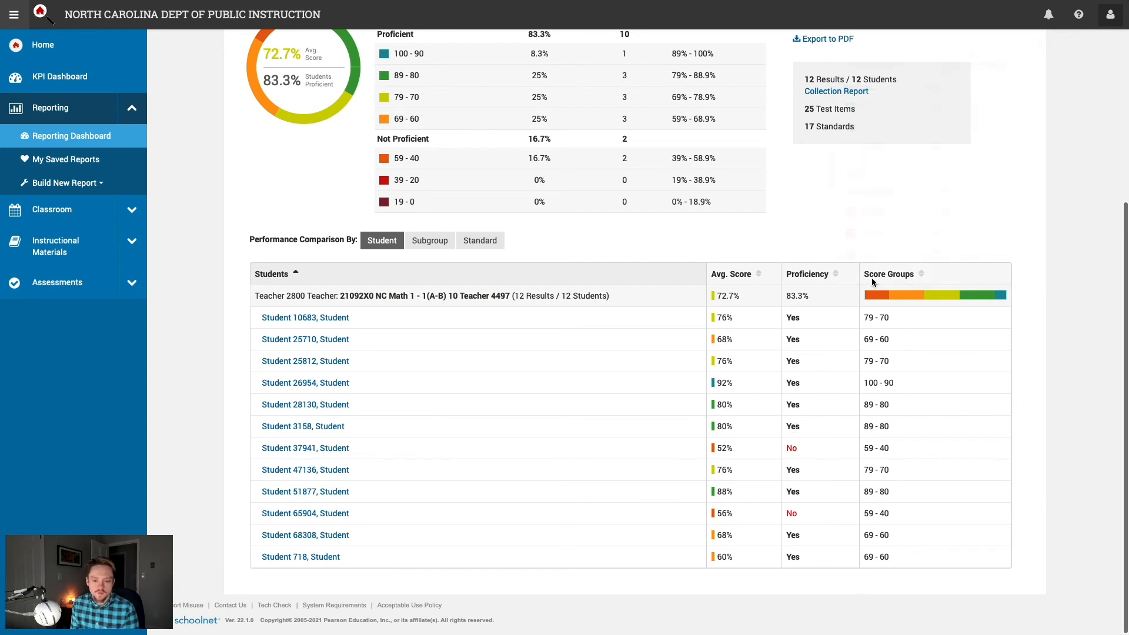
scroll(993, 394, "up", 4)
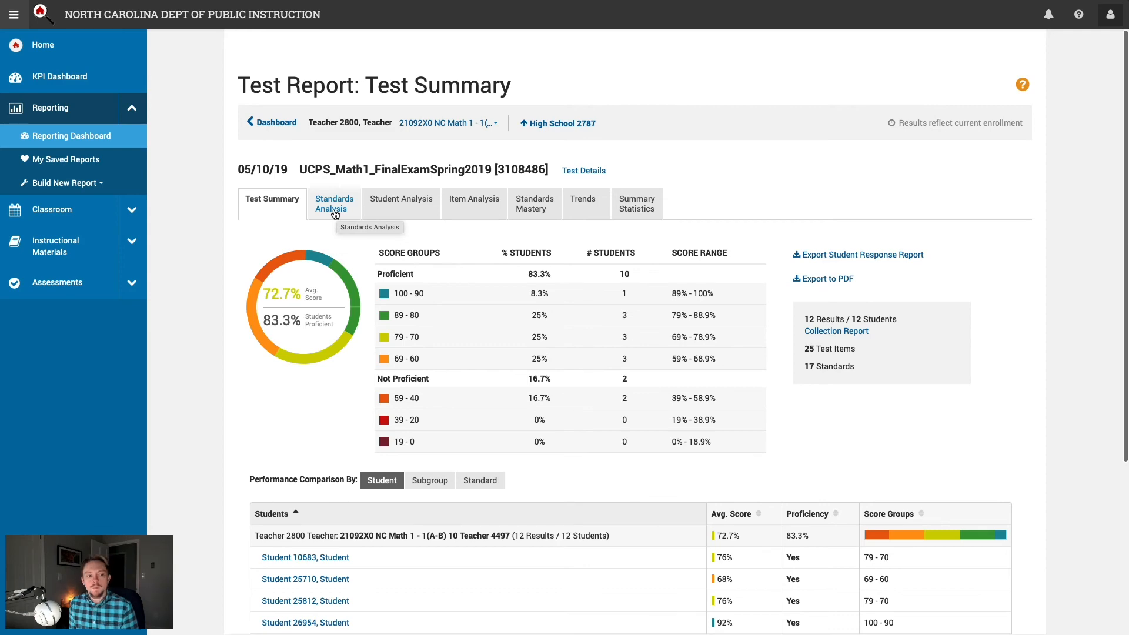
left_click(331, 207)
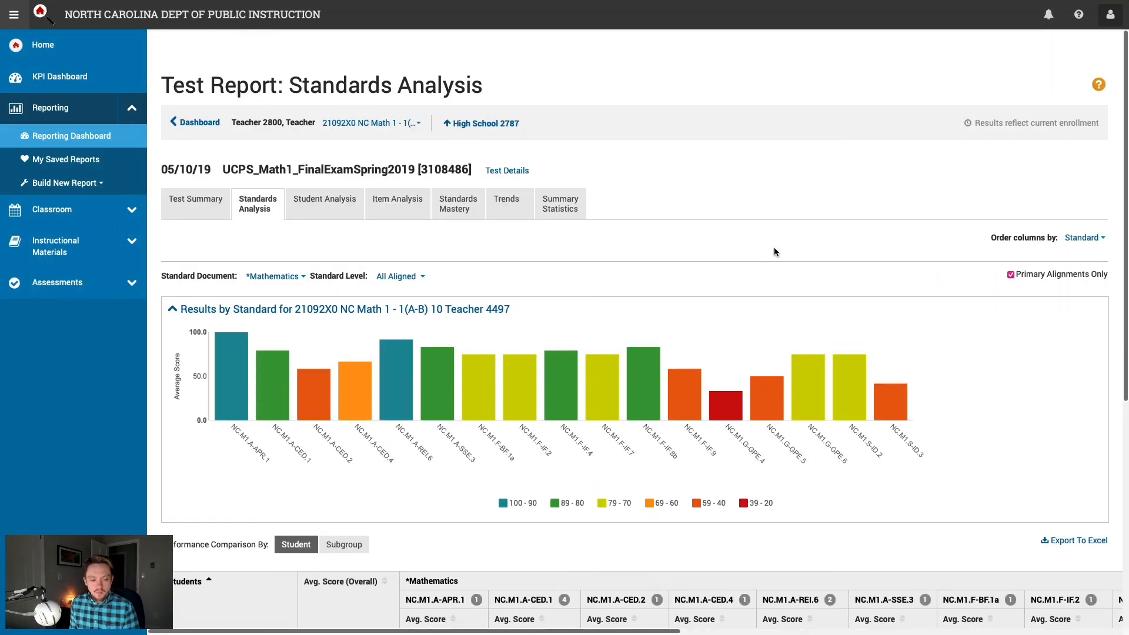
scroll(775, 242, "down", 2)
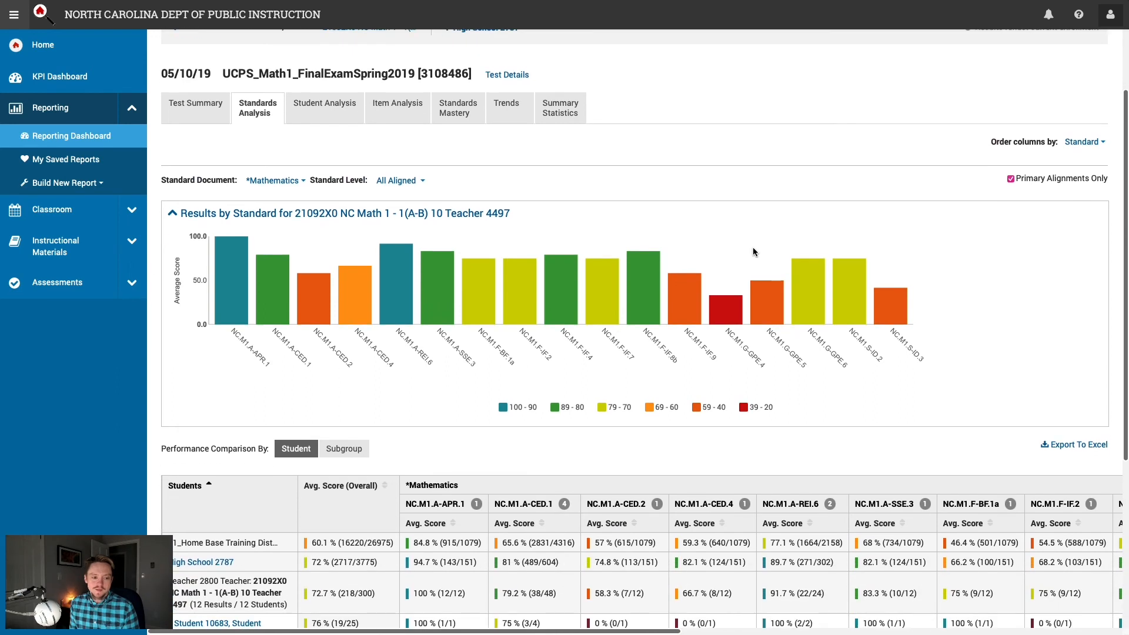
mouse_move(233, 282)
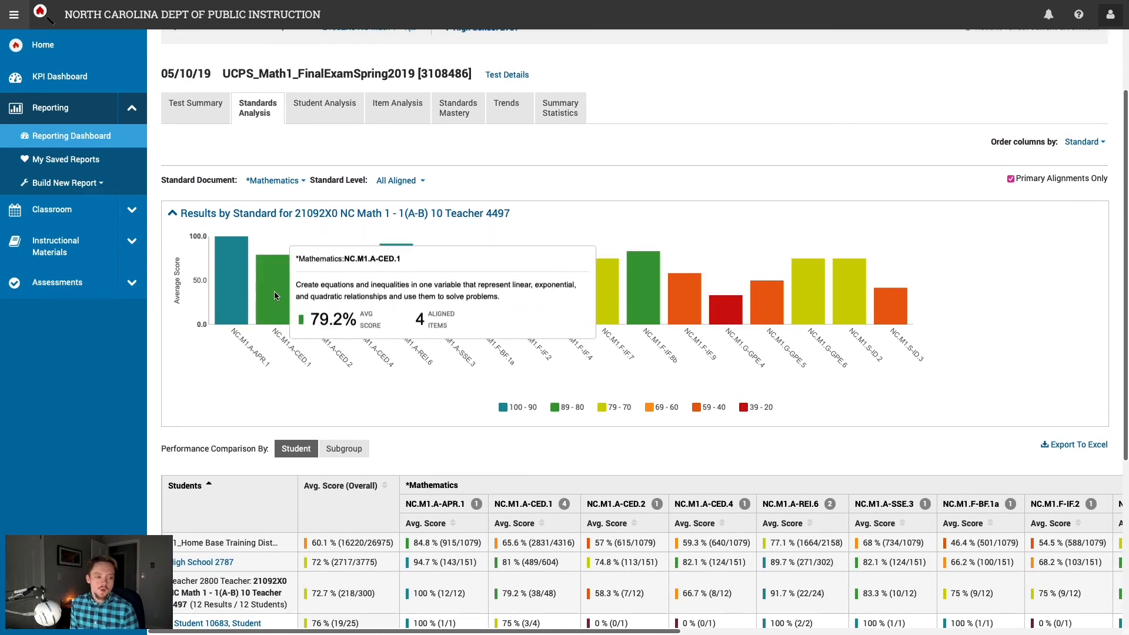
mouse_move(352, 297)
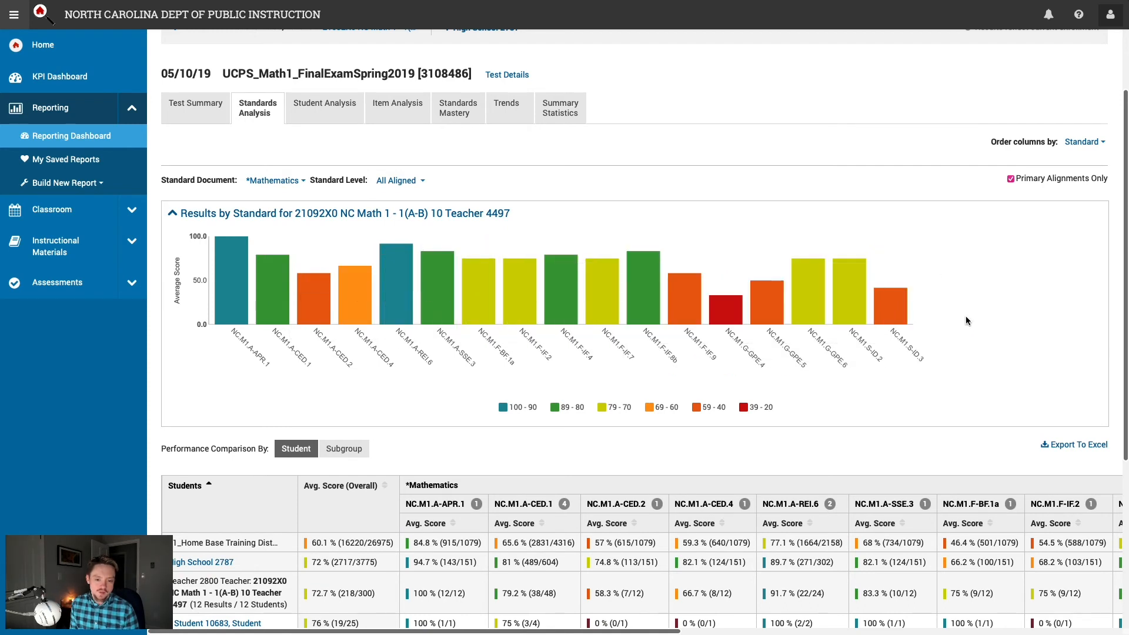
scroll(968, 365, "down", 1)
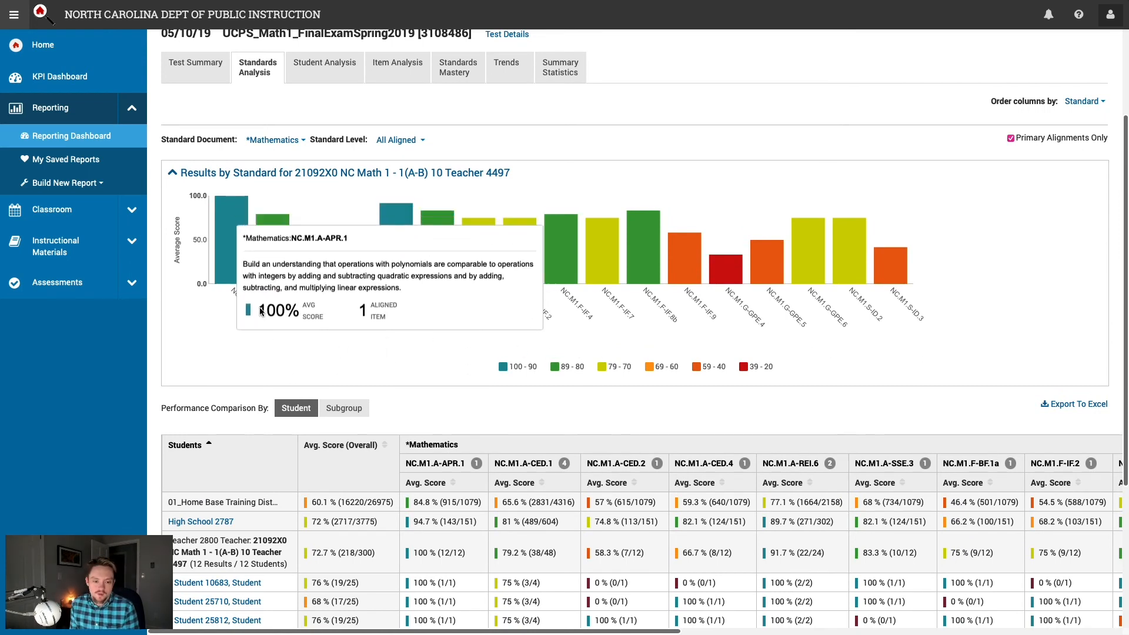
mouse_move(723, 279)
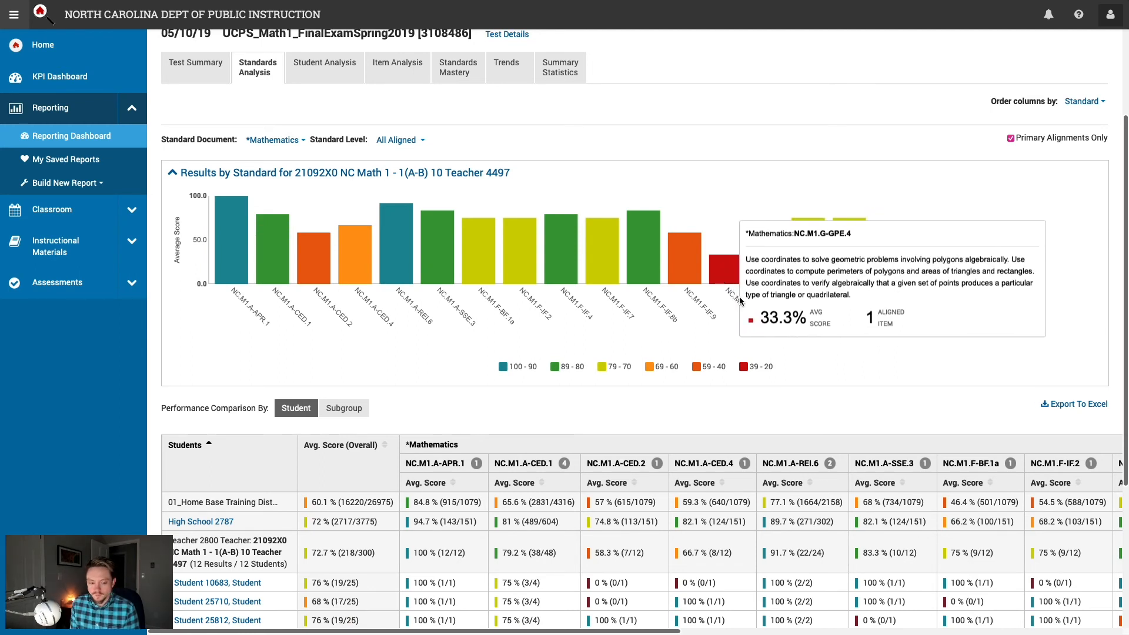
scroll(876, 366, "down", 2)
scroll(876, 363, "down", 2)
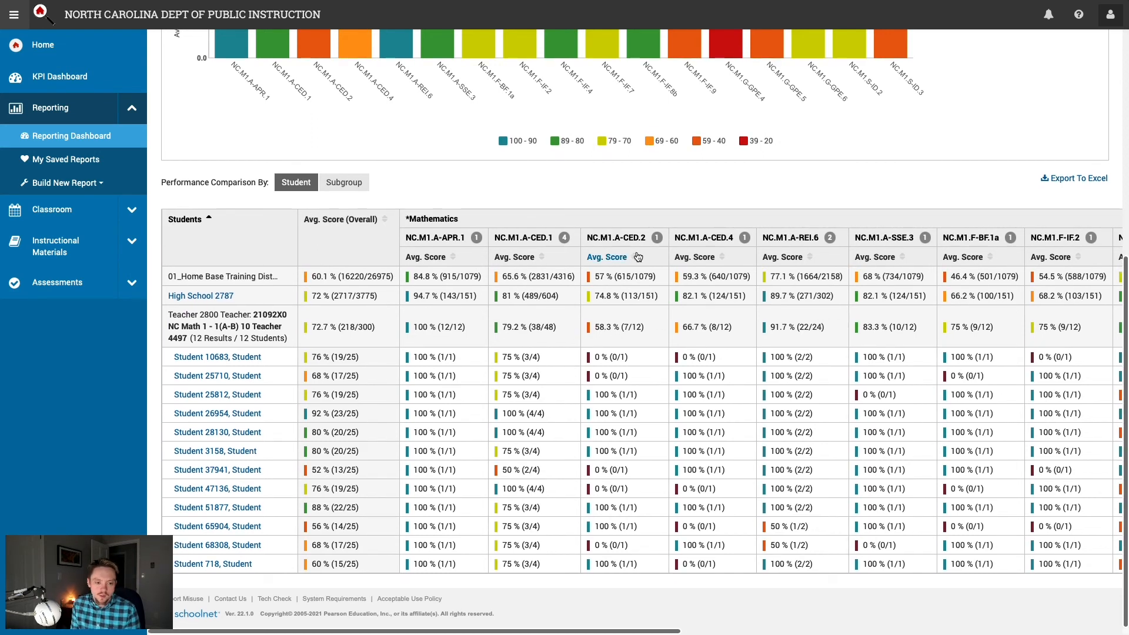
Step: Sort students ascending by NC.M1.A-CED.2 Avg. Score, grouping the 0% scorers together
mouse_move(622, 235)
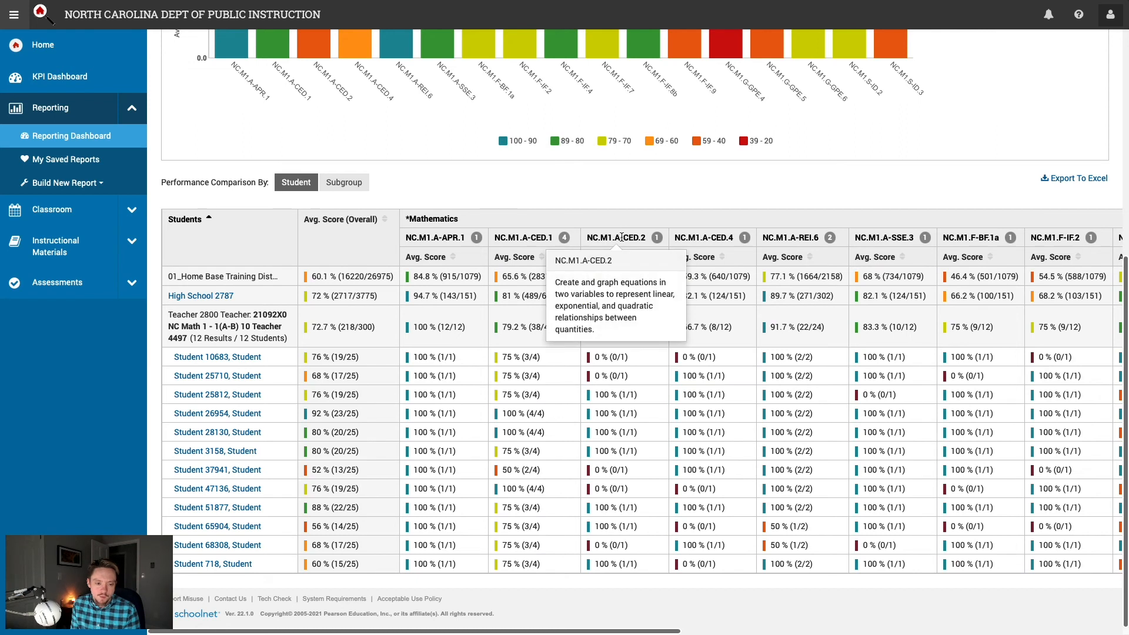
left_click_drag(600, 238, 647, 238)
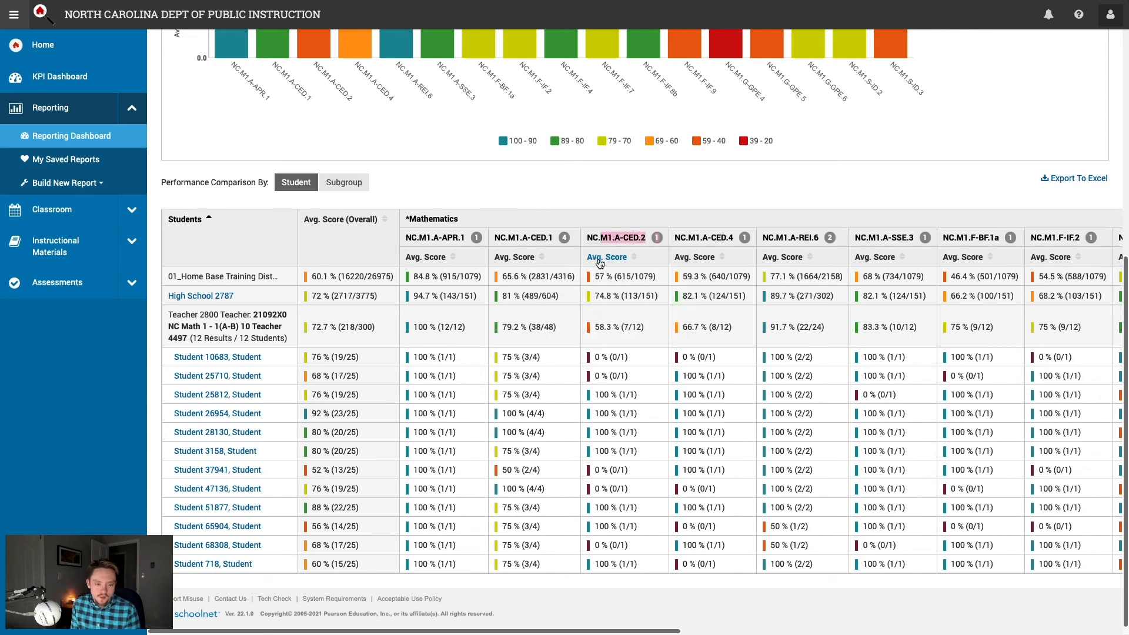
left_click(602, 260)
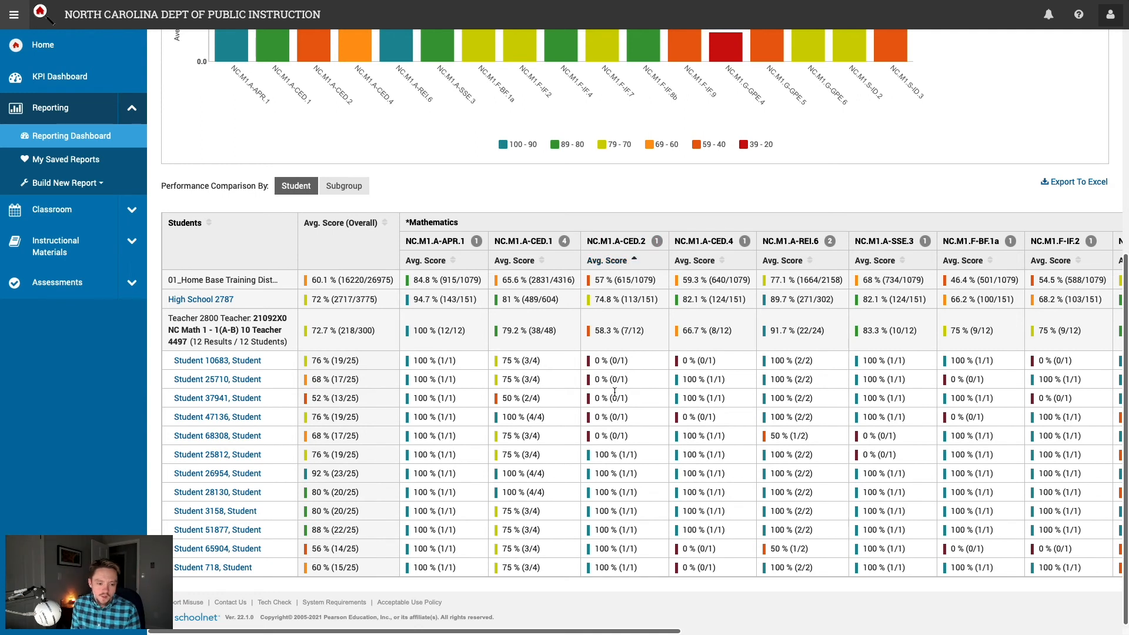
left_click_drag(625, 430, 597, 358)
left_click(612, 433)
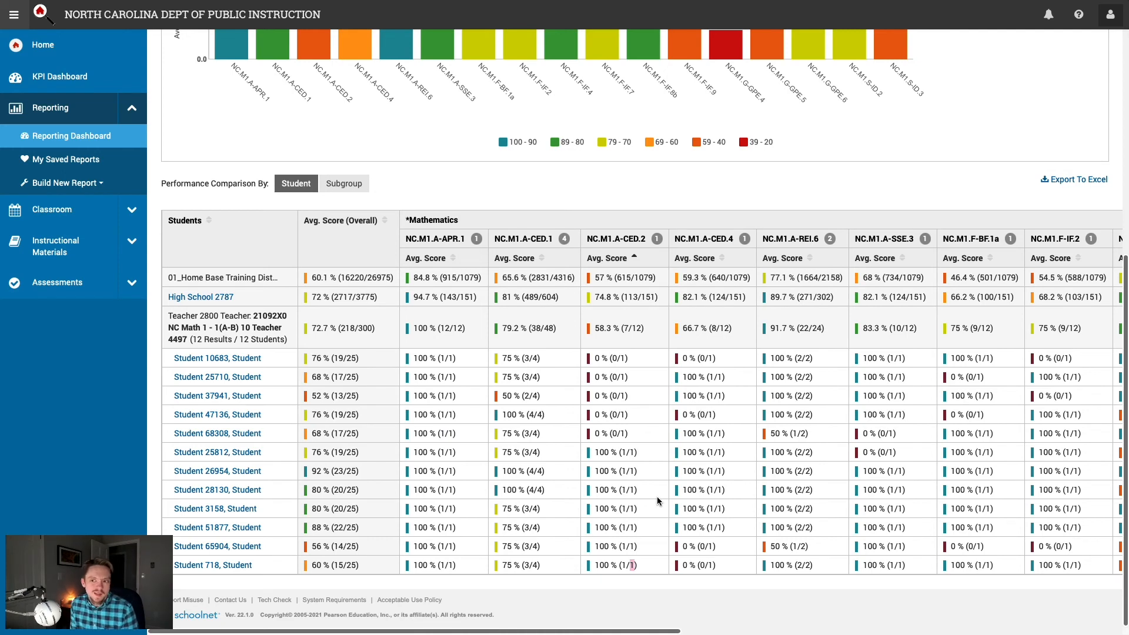
scroll(651, 492, "up", 6)
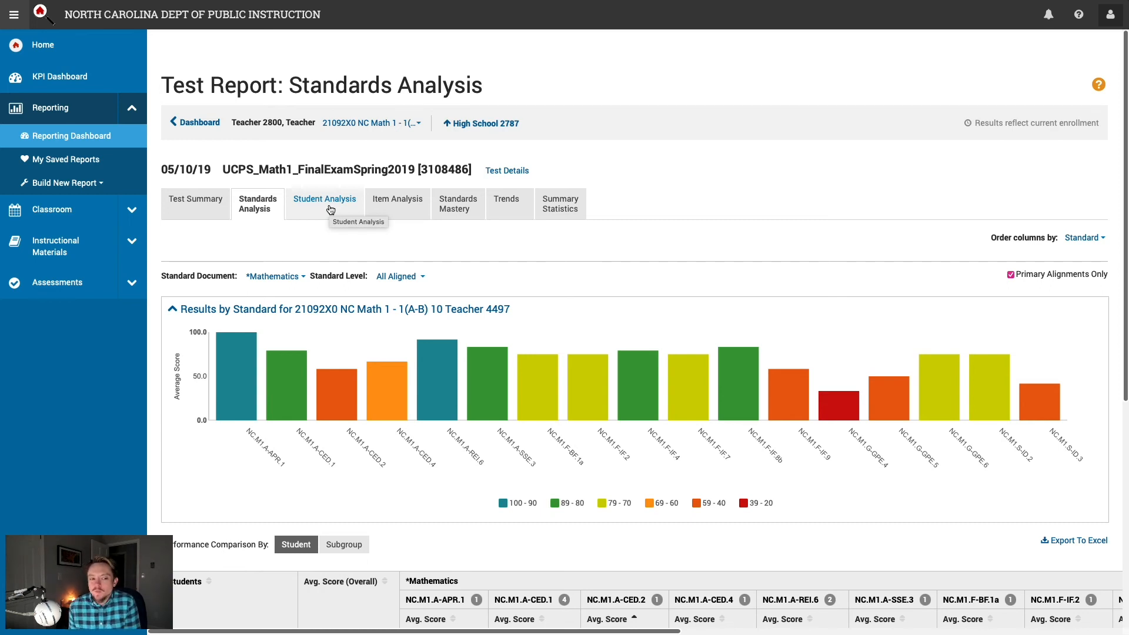
Step: Open the Item Analysis report and review Item 1's 66.7% correct and its standard
left_click(387, 203)
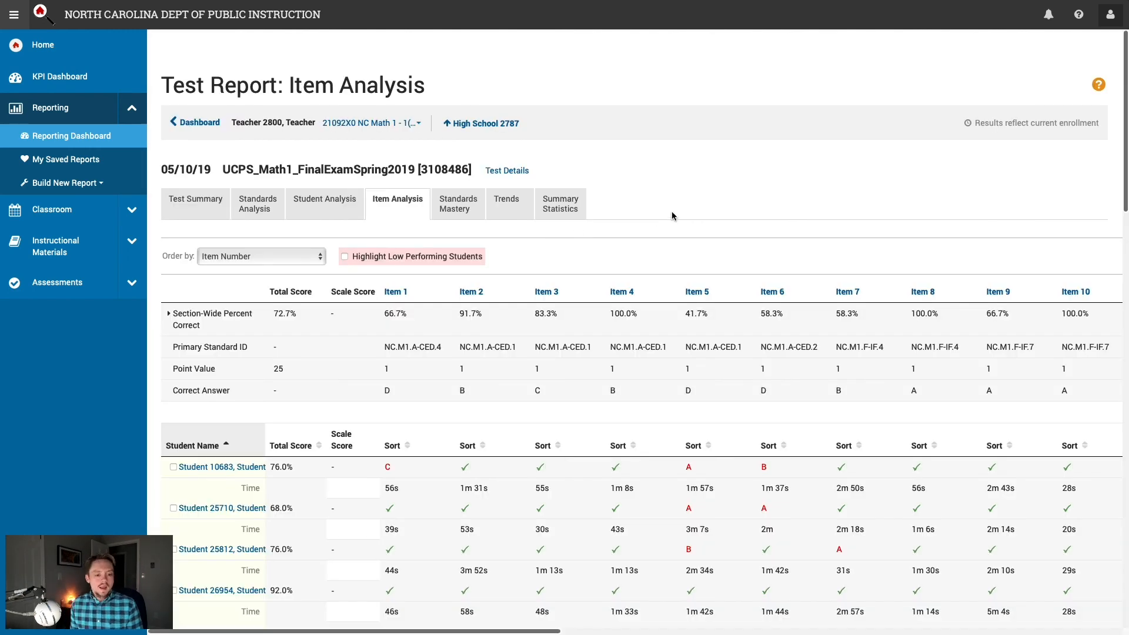
scroll(586, 388, "down", 1)
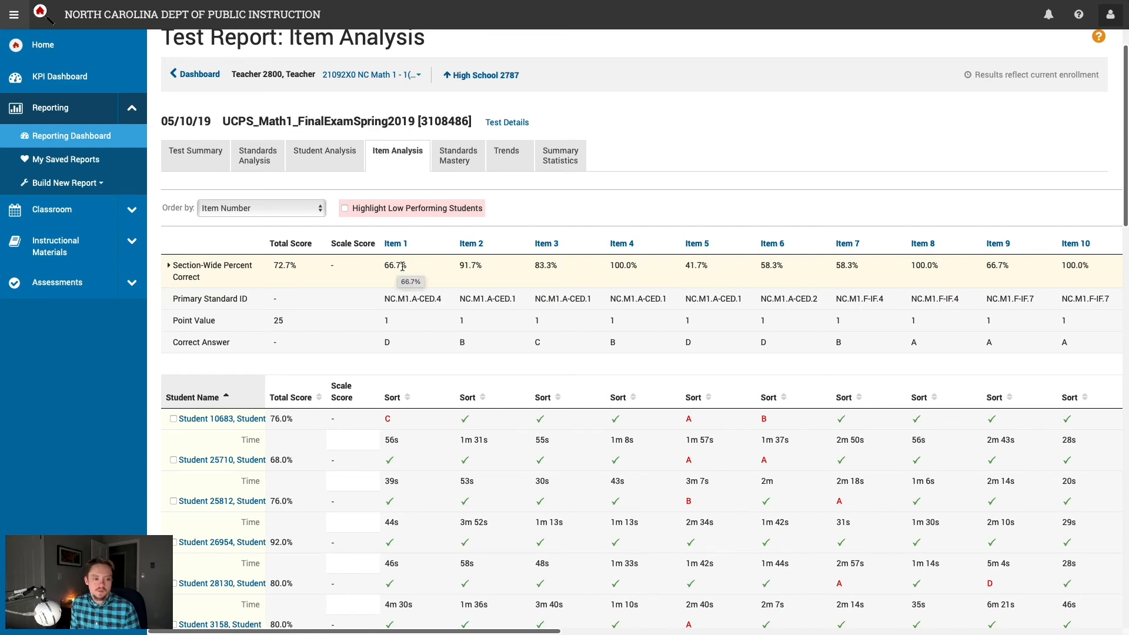
left_click_drag(407, 265, 380, 266)
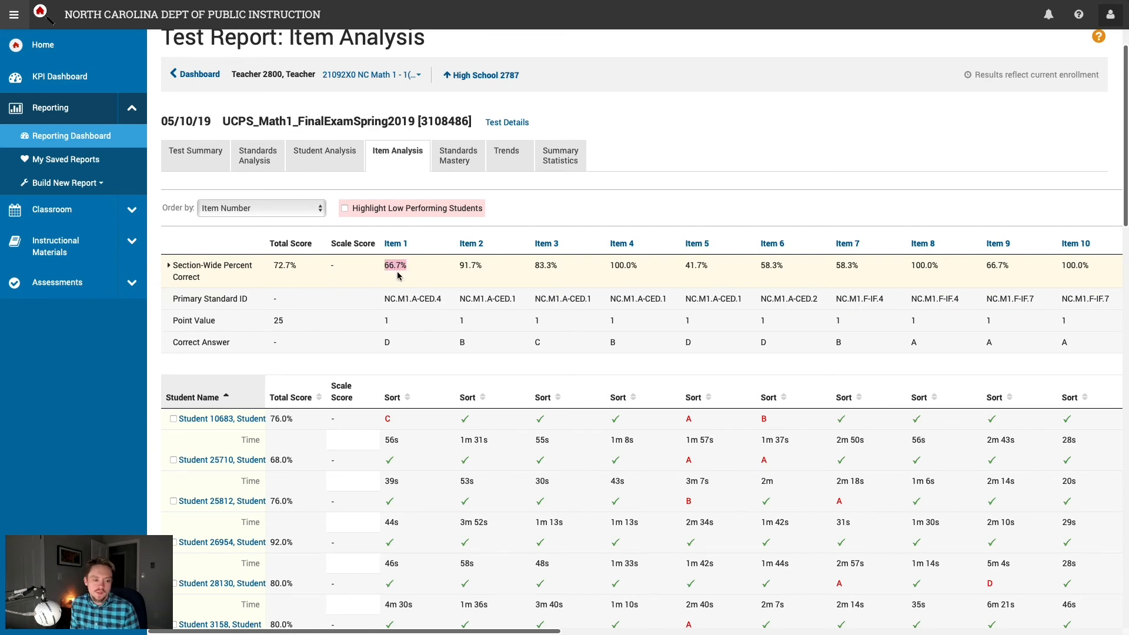
left_click(398, 274)
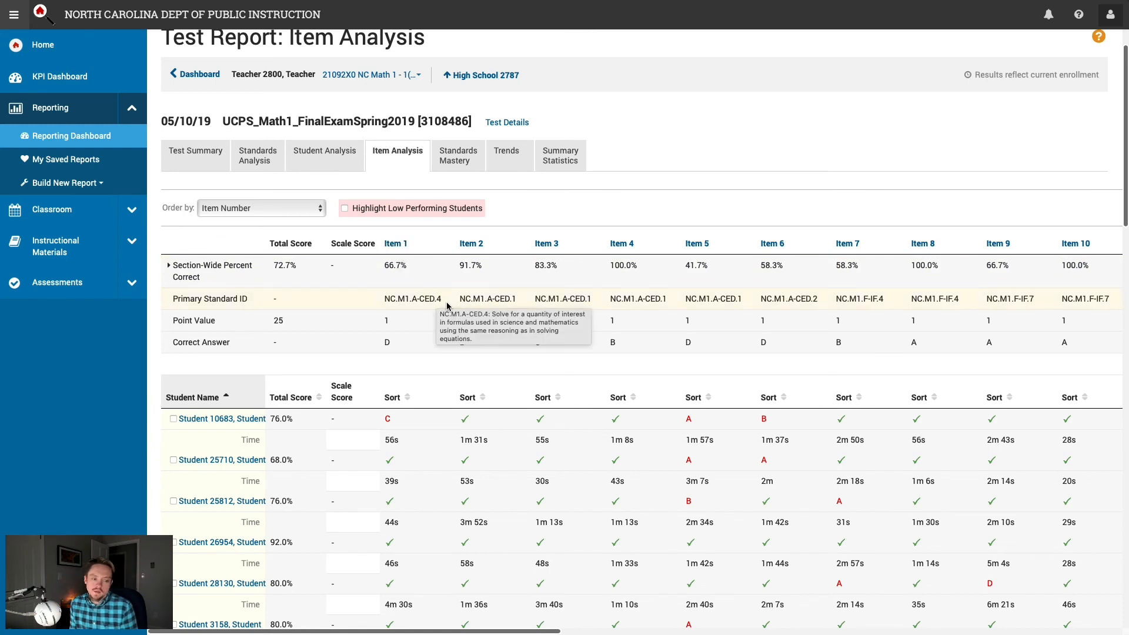
left_click_drag(436, 300, 404, 307)
left_click(398, 324)
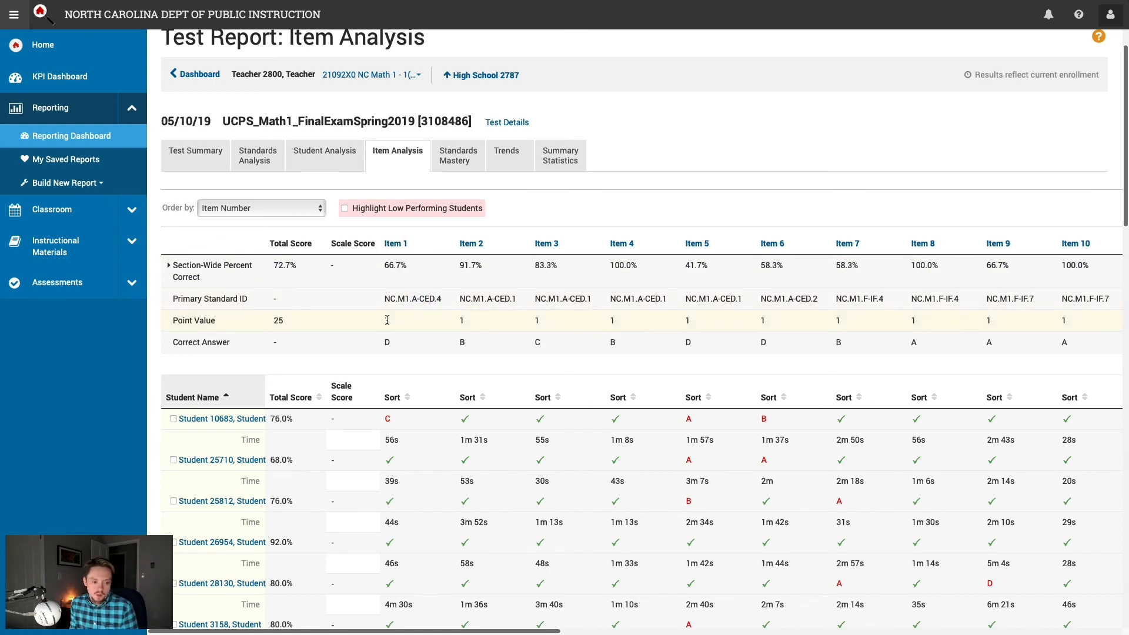
left_click(415, 357)
Step: Scroll through student responses, noting the first student's wrong answer C and a 47s time
scroll(418, 354, "down", 4)
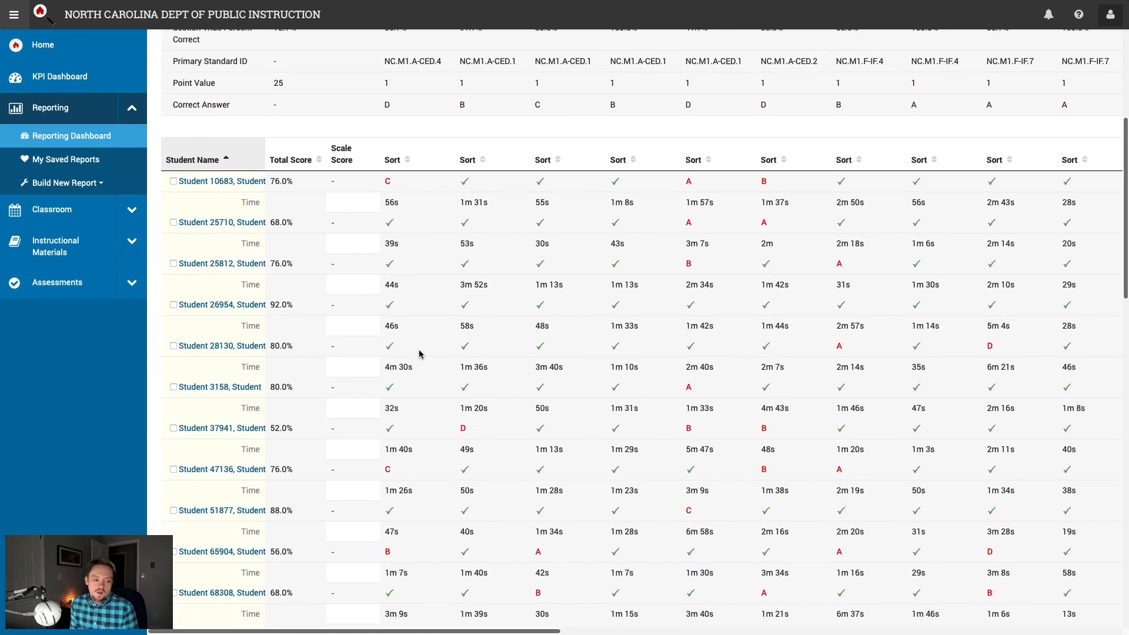
left_click_drag(393, 181, 384, 202)
left_click(405, 187)
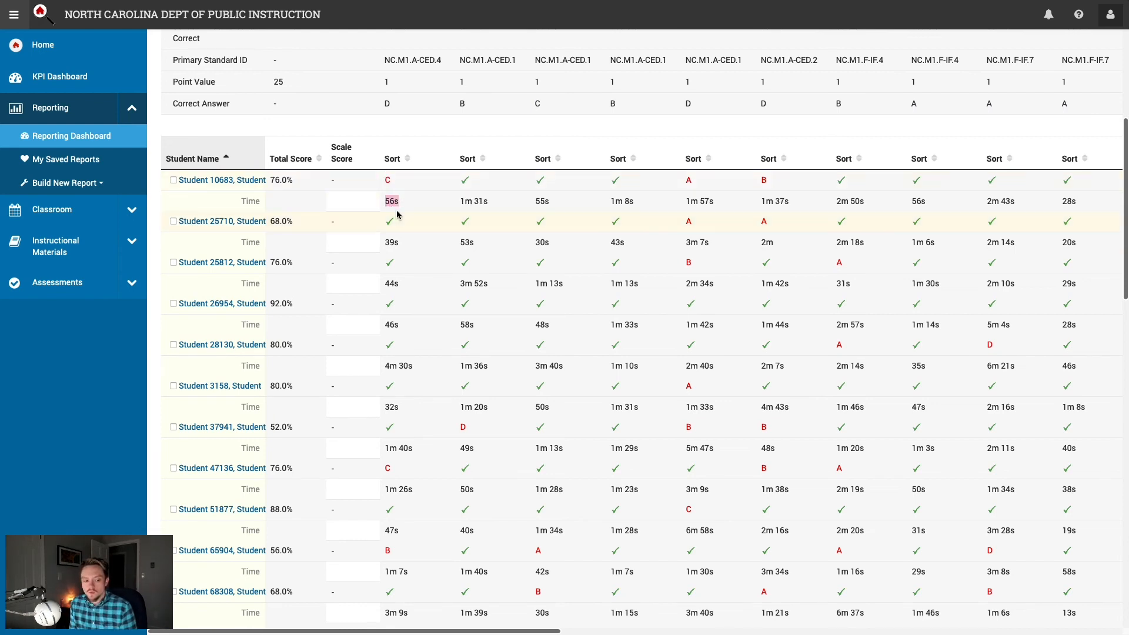
scroll(398, 215, "down", 3)
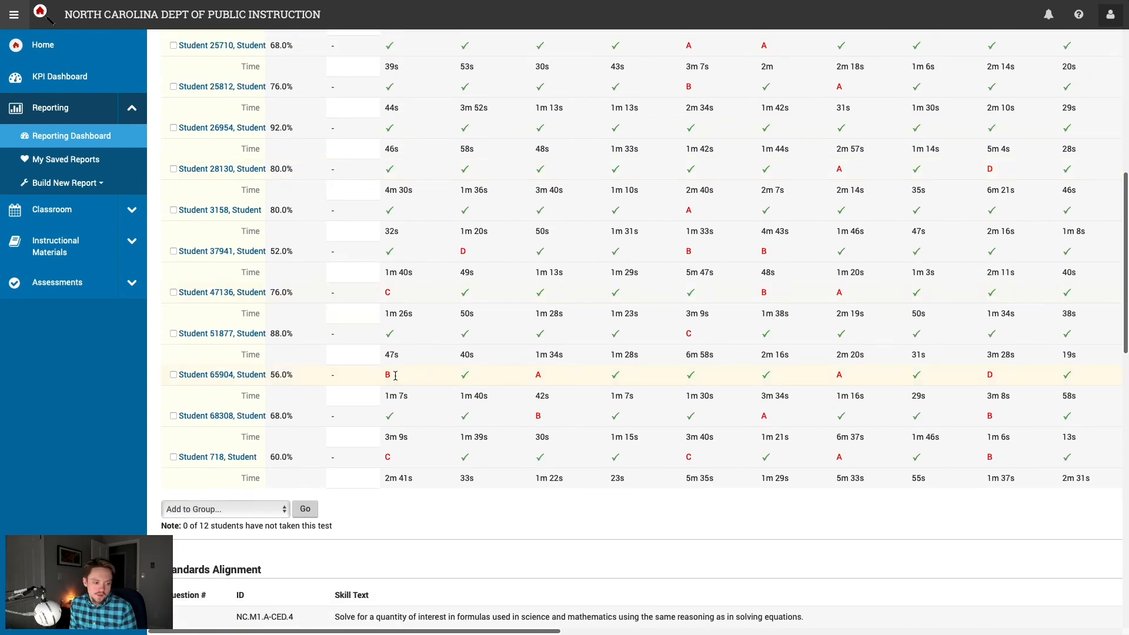
left_click_drag(398, 368, 378, 352)
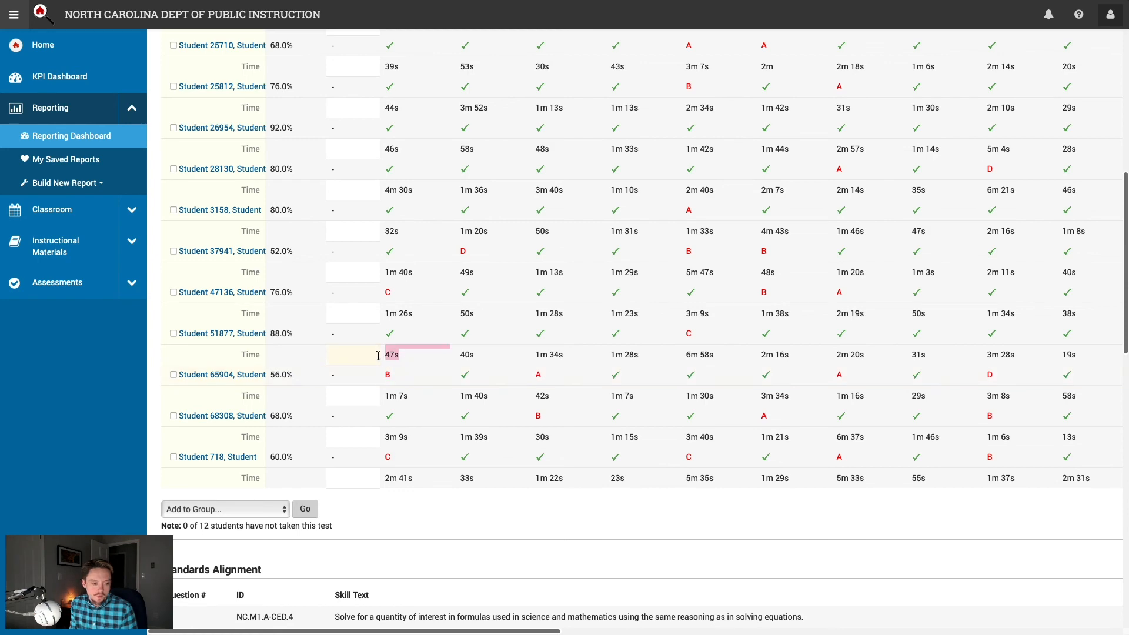
scroll(418, 355, "up", 5)
left_click(427, 271)
scroll(467, 347, "down", 4)
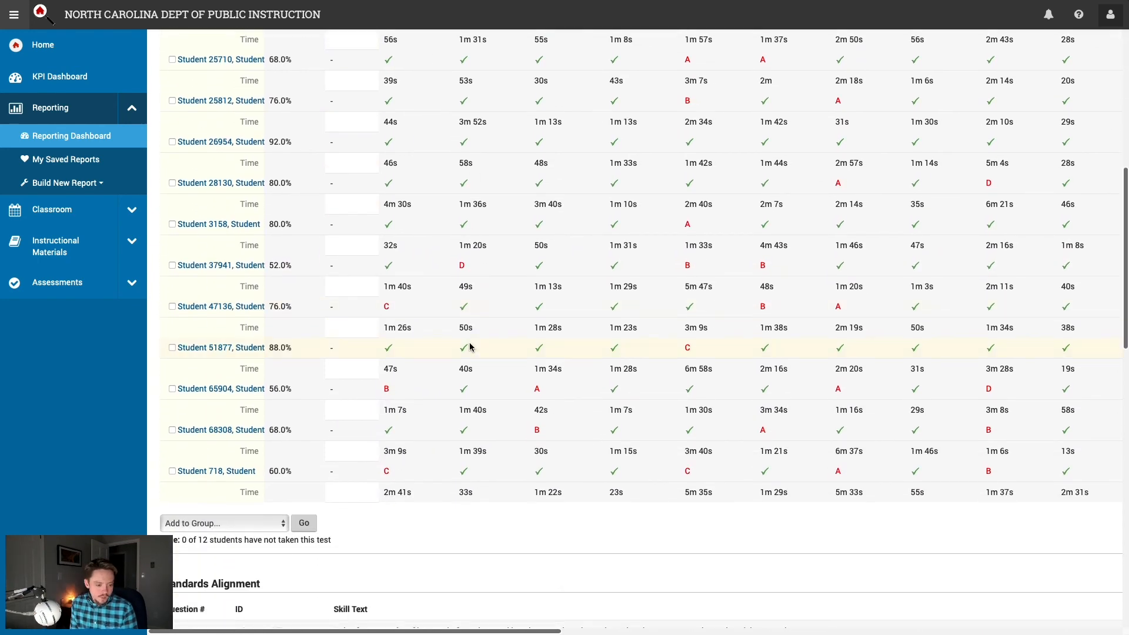
scroll(470, 347, "down", 1)
scroll(468, 346, "down", 1)
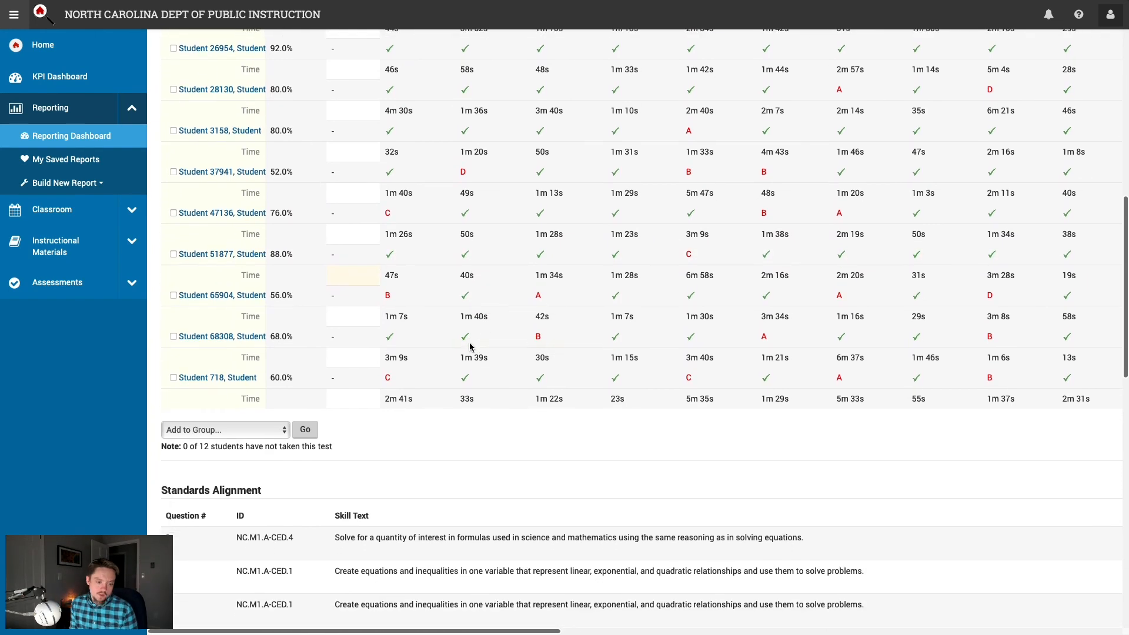
Step: Scroll across the item columns, noting Item 5's 41.7% percent correct
scroll(561, 354, "right", 6)
scroll(562, 355, "right", 6)
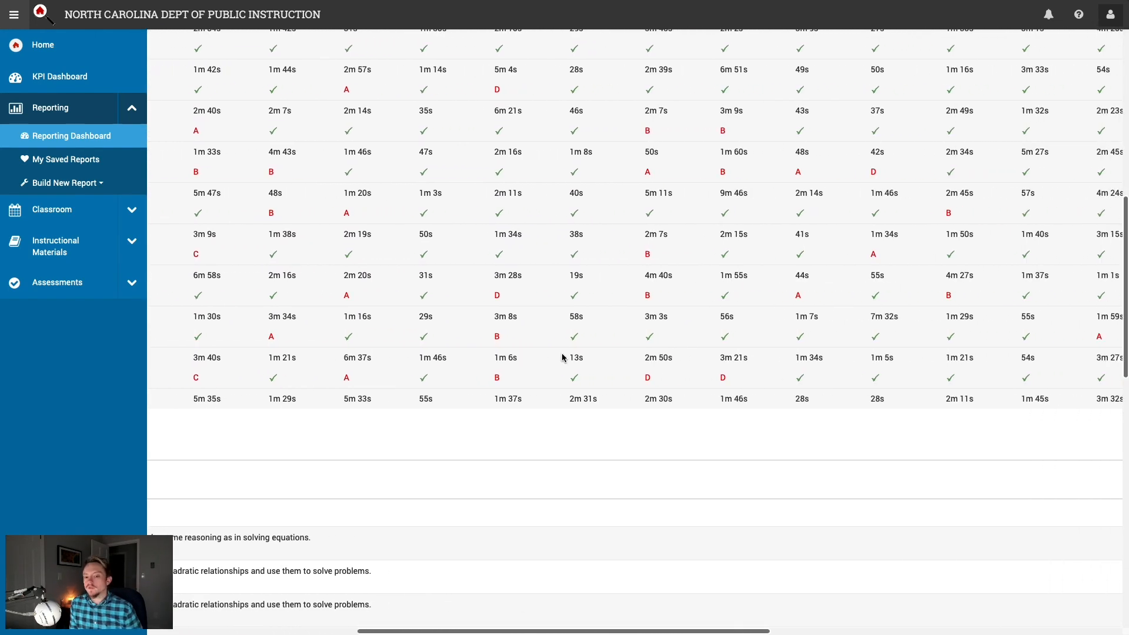
scroll(537, 353, "up", 5)
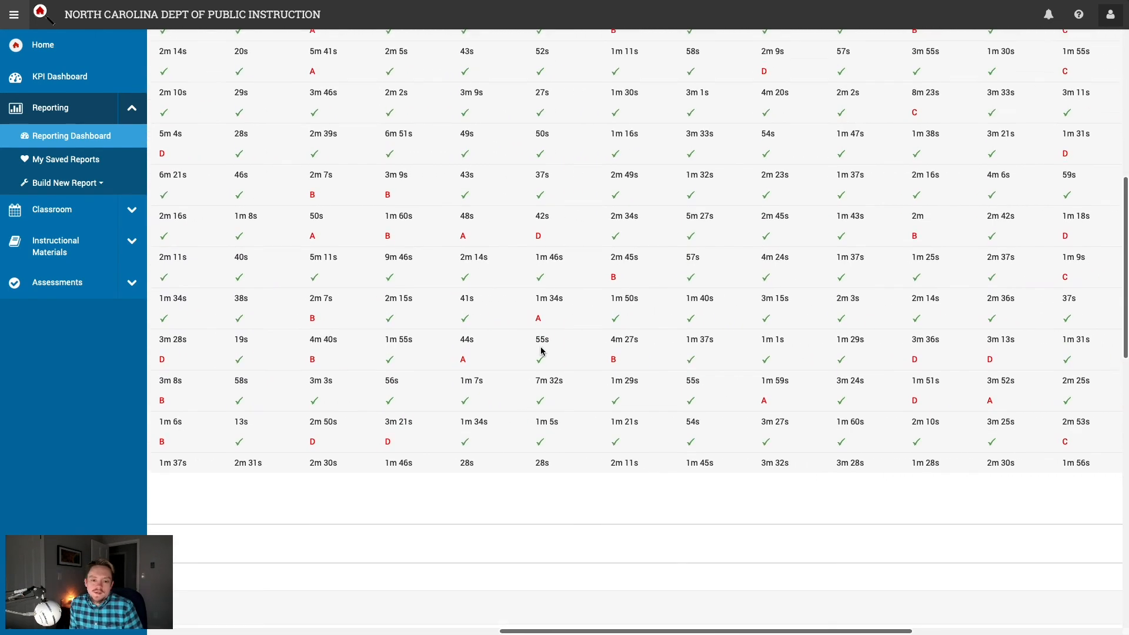
scroll(535, 358, "left", 9)
scroll(534, 357, "left", 3)
scroll(537, 355, "up", 4)
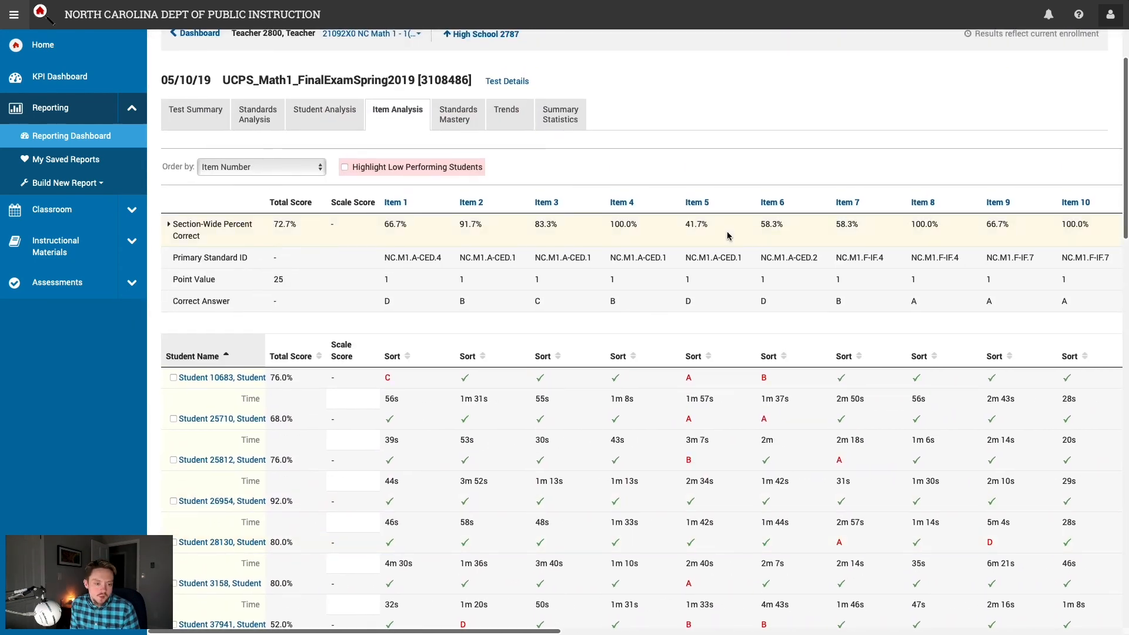
mouse_move(695, 226)
left_mouse_down()
mouse_move(647, 226)
mouse_move(689, 226)
left_mouse_up()
scroll(700, 232, "right", 3)
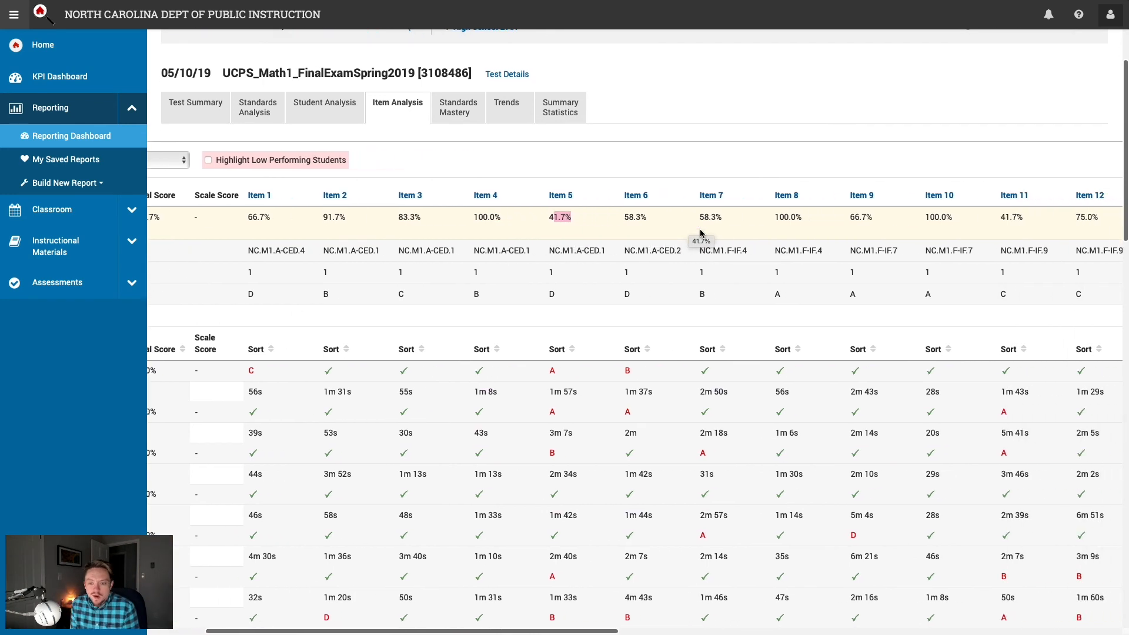
scroll(700, 234, "right", 2)
scroll(701, 234, "down", 1)
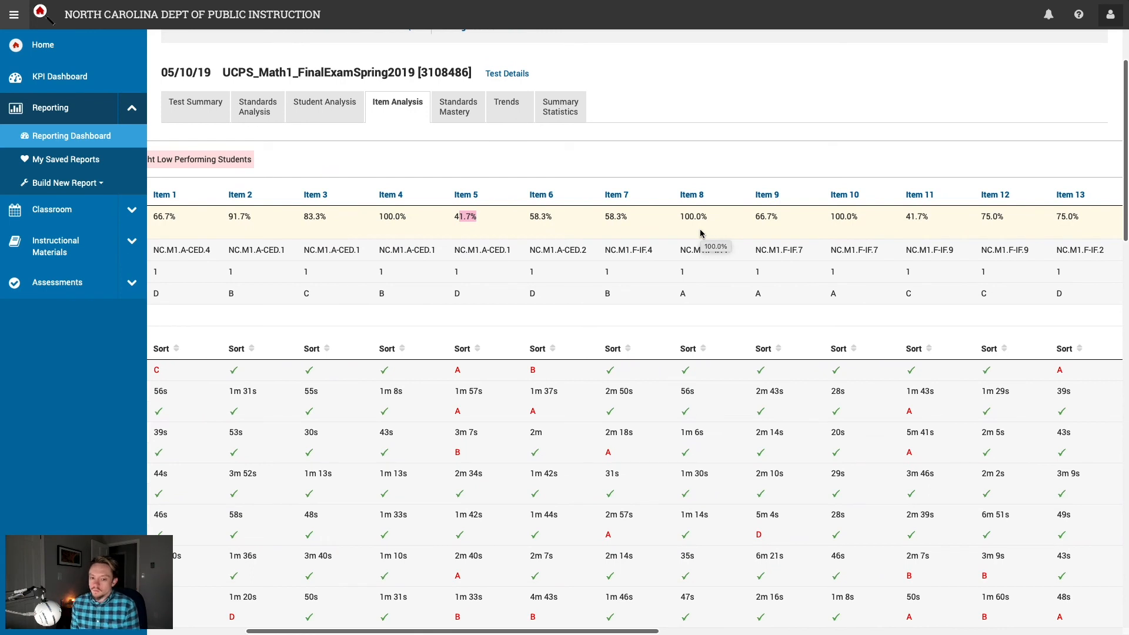
scroll(701, 233, "right", 8)
scroll(700, 233, "right", 6)
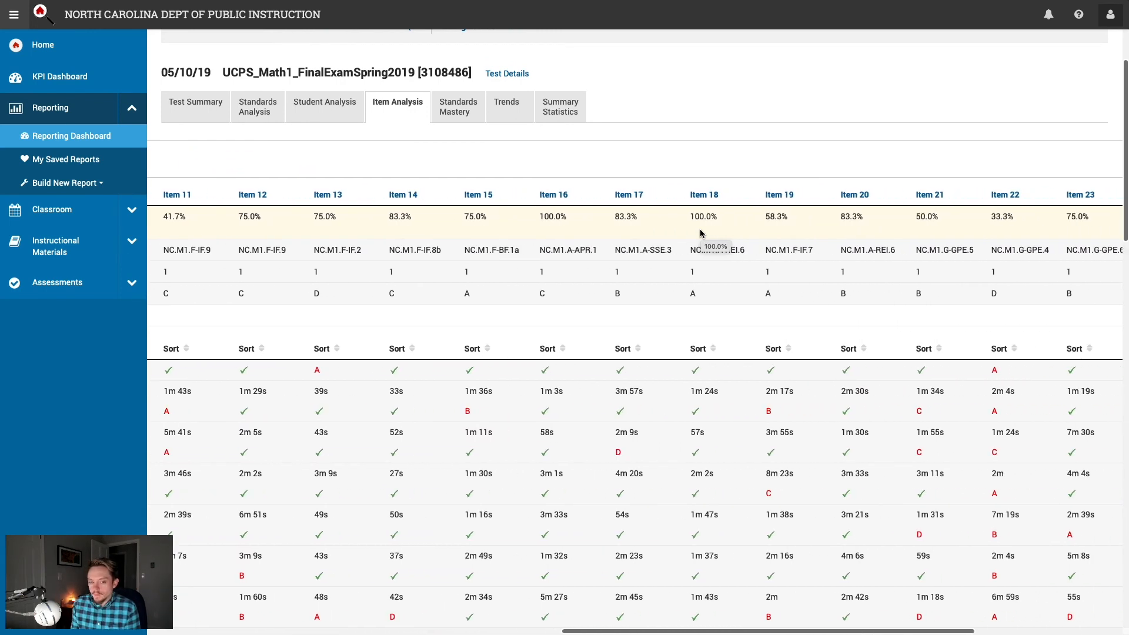
scroll(700, 234, "right", 7)
scroll(701, 234, "left", 20)
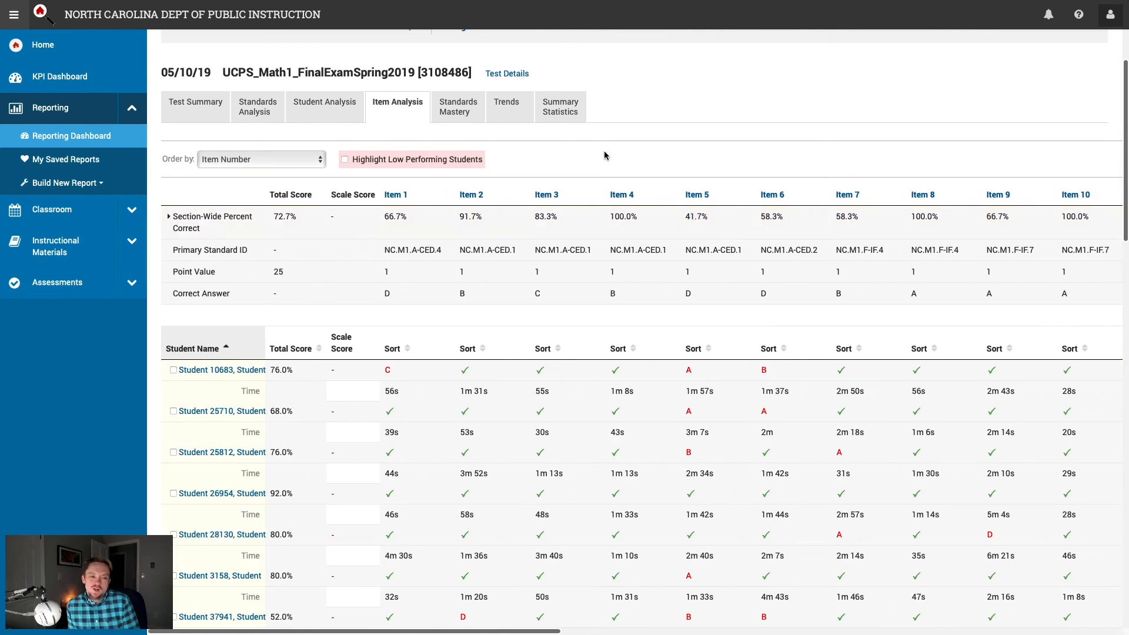
left_click(456, 115)
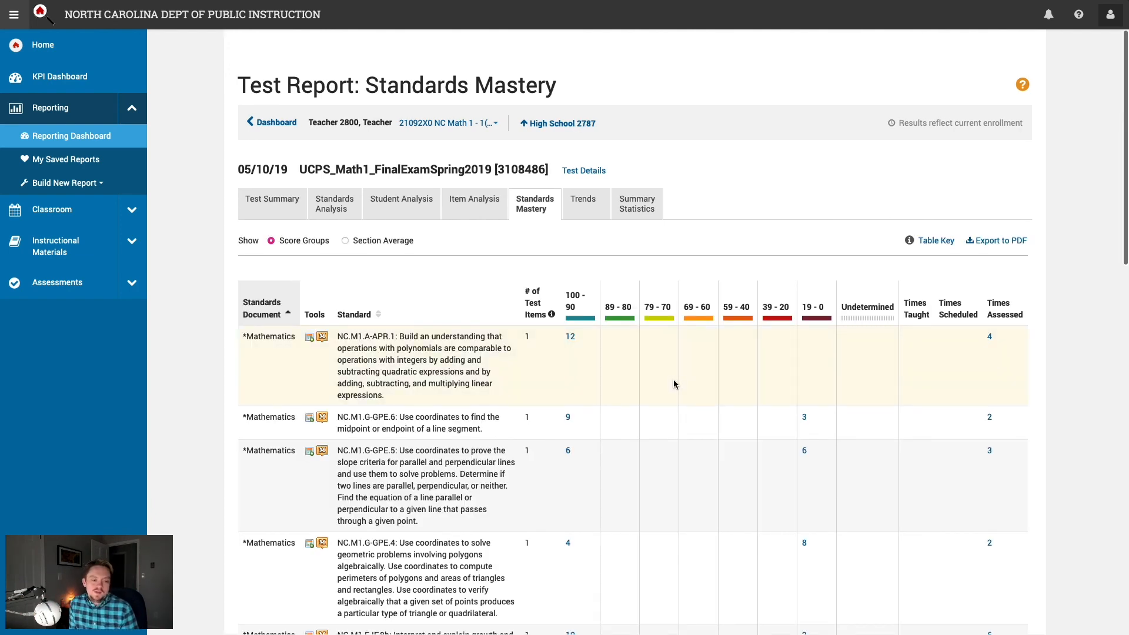
scroll(675, 384, "down", 2)
scroll(674, 384, "down", 3)
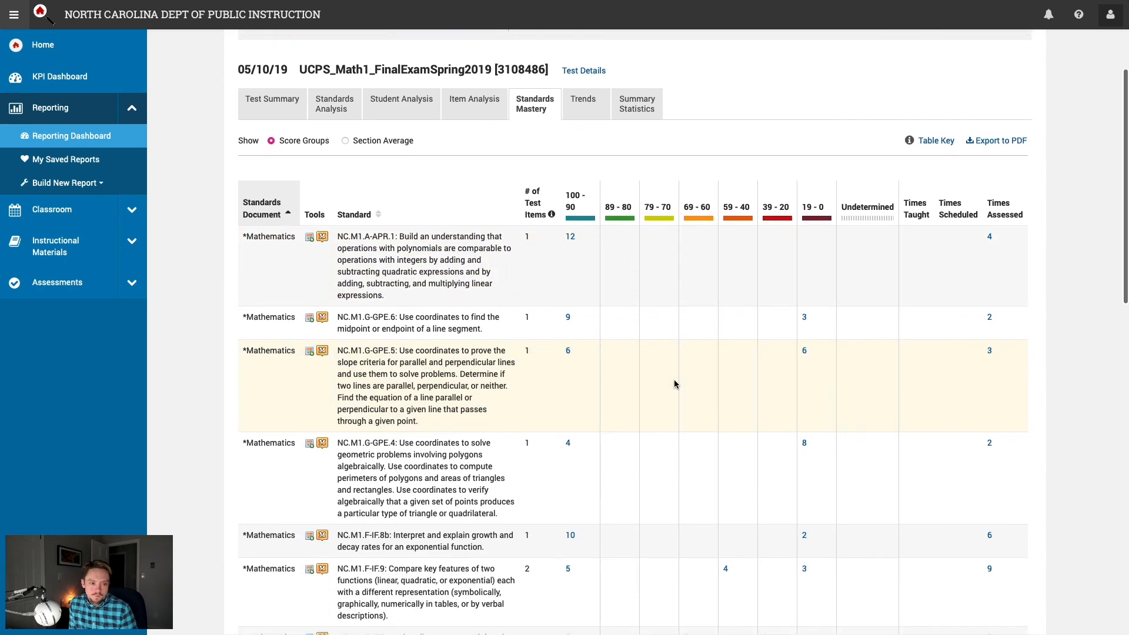
scroll(675, 384, "down", 10)
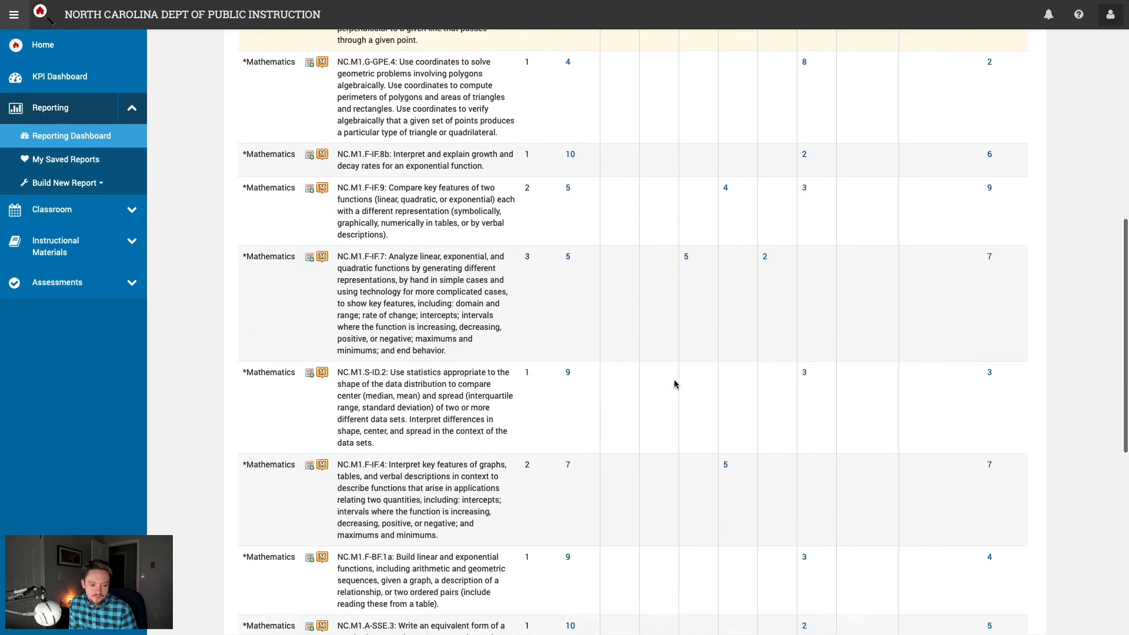
scroll(674, 383, "down", 4)
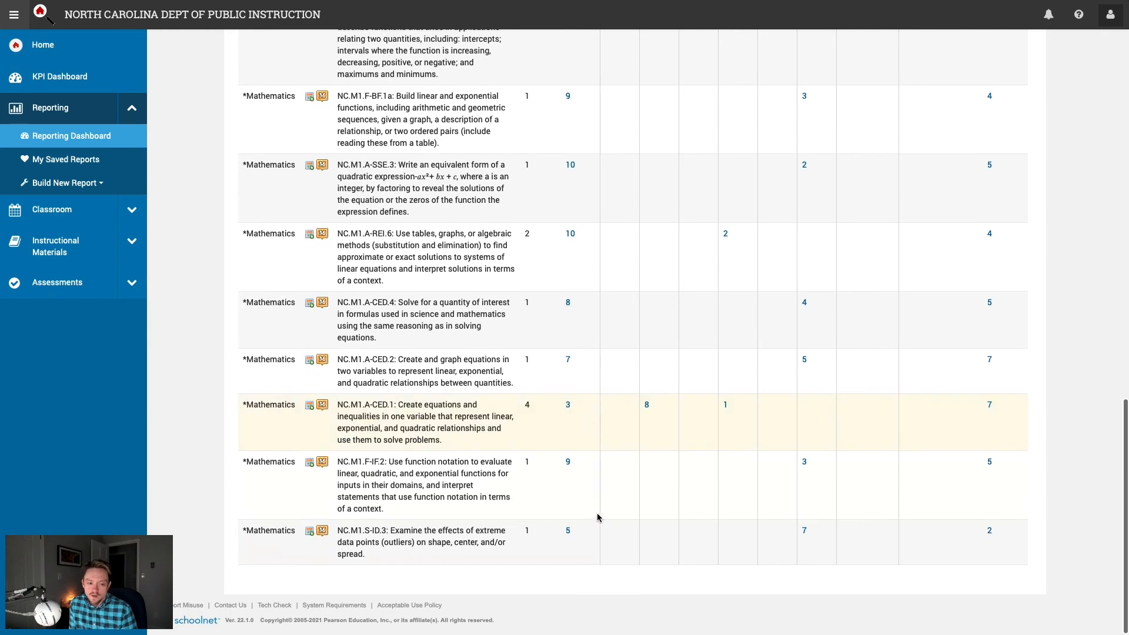
scroll(687, 213, "up", 15)
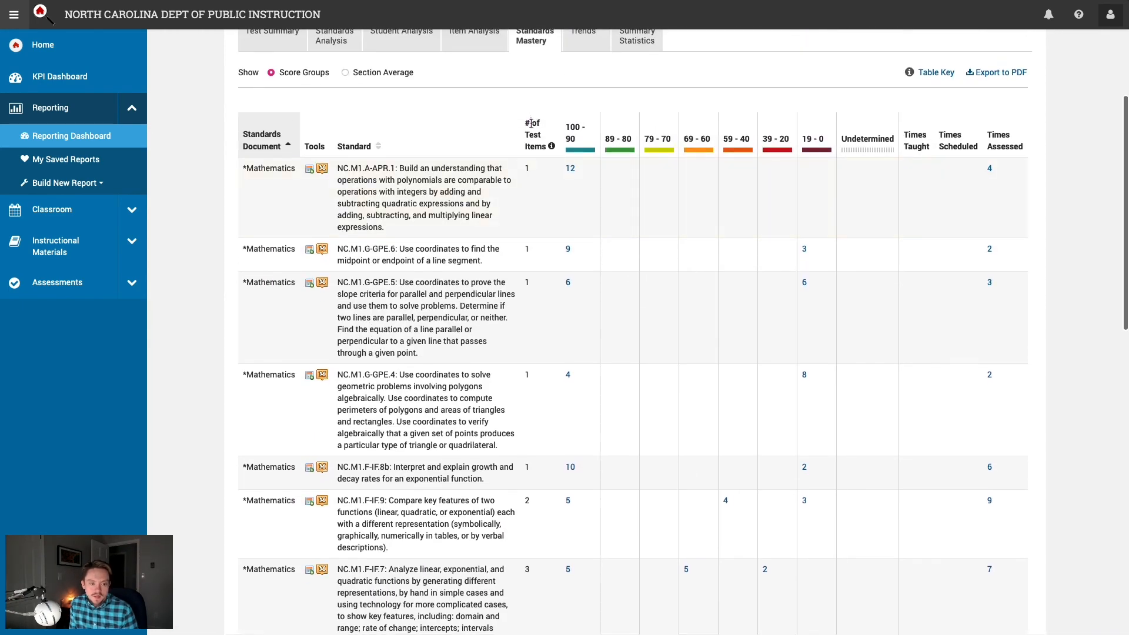
left_click(536, 148)
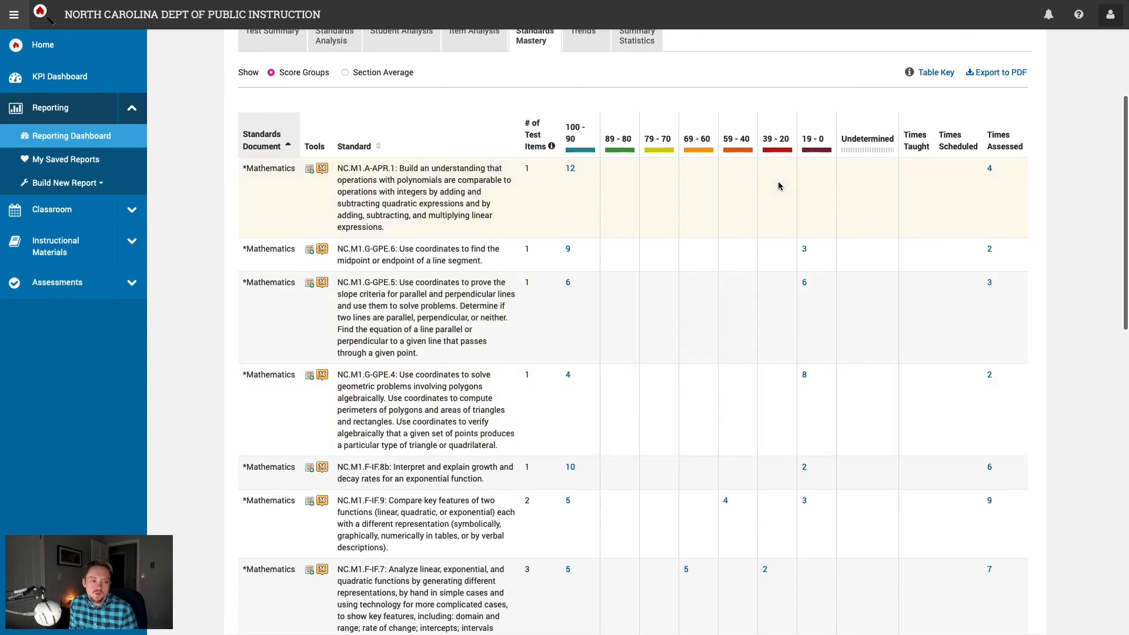
left_click_drag(360, 170, 404, 203)
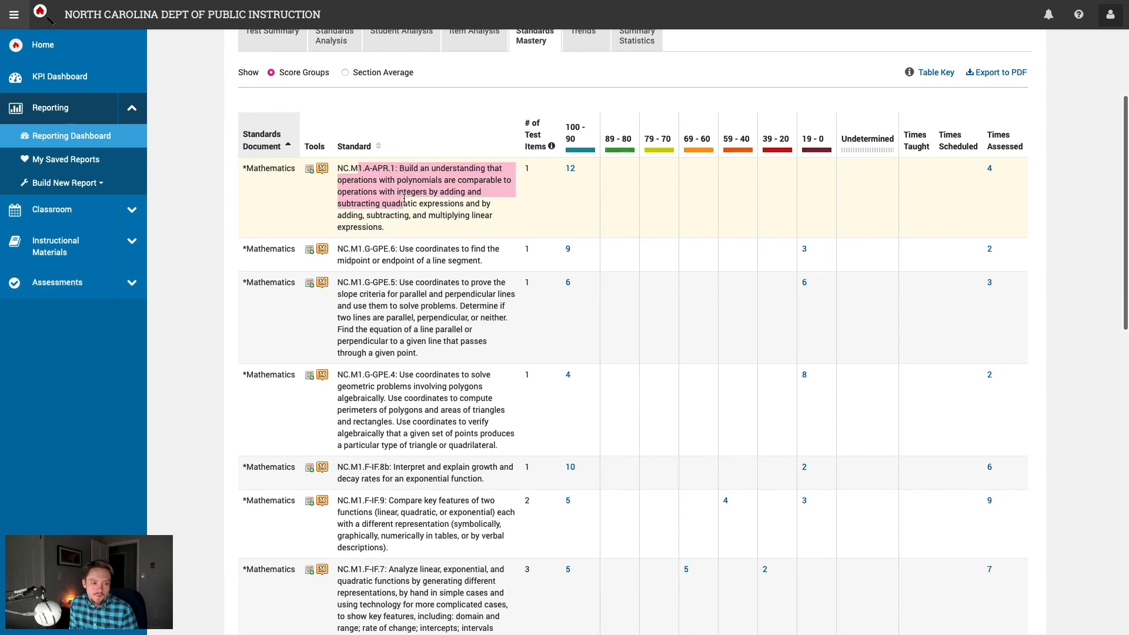
double_click(526, 168)
double_click(570, 169)
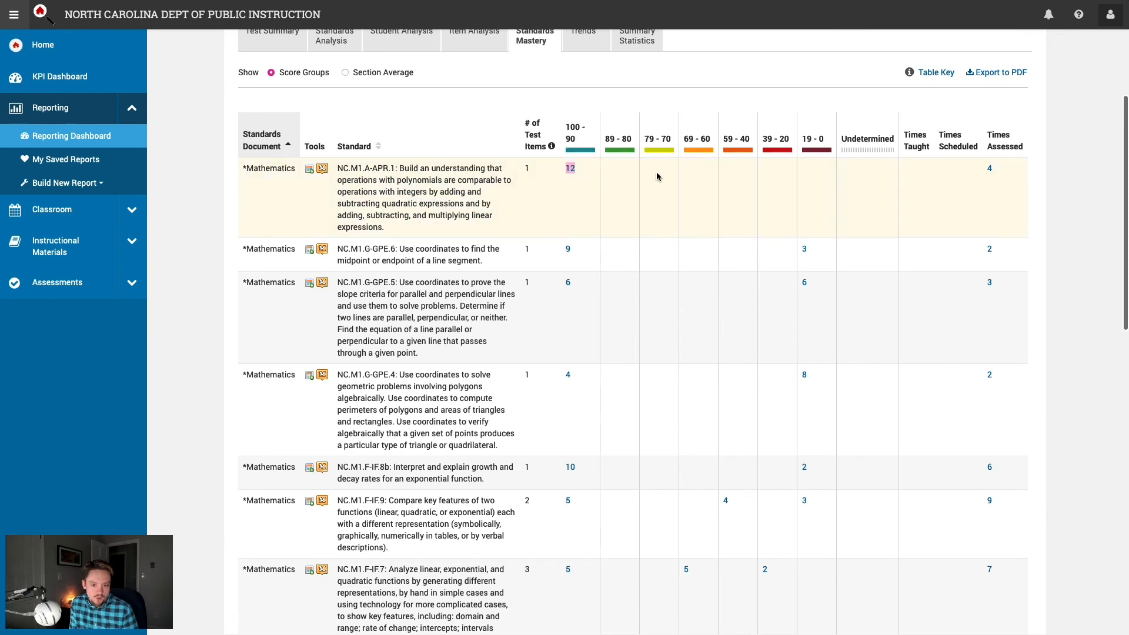
left_click(947, 191)
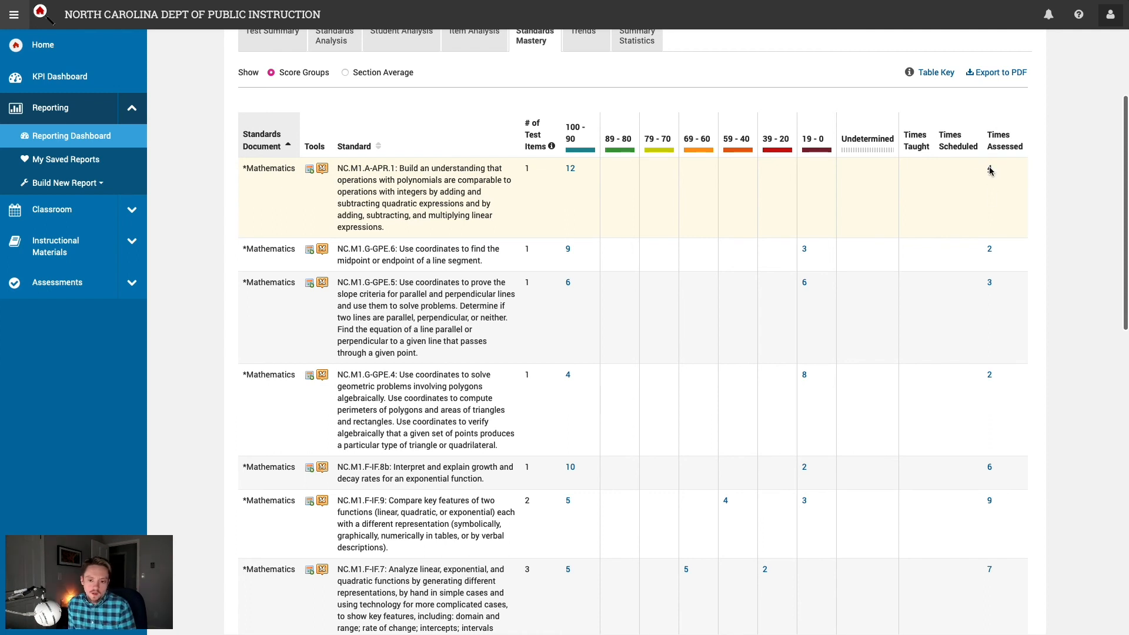
left_click(989, 171)
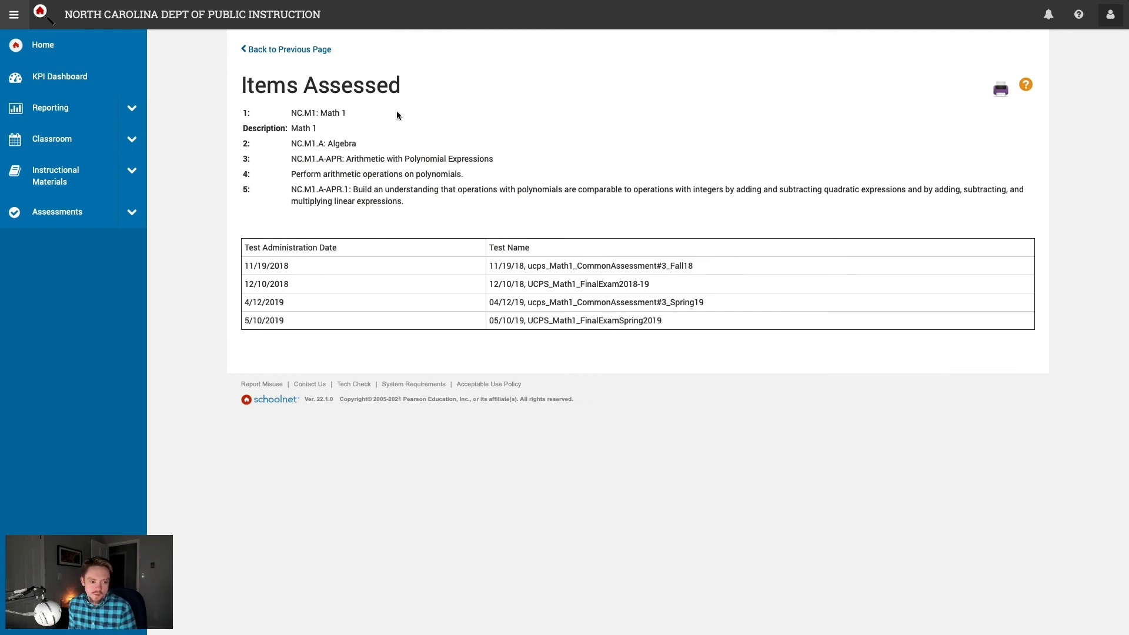
left_click(310, 50)
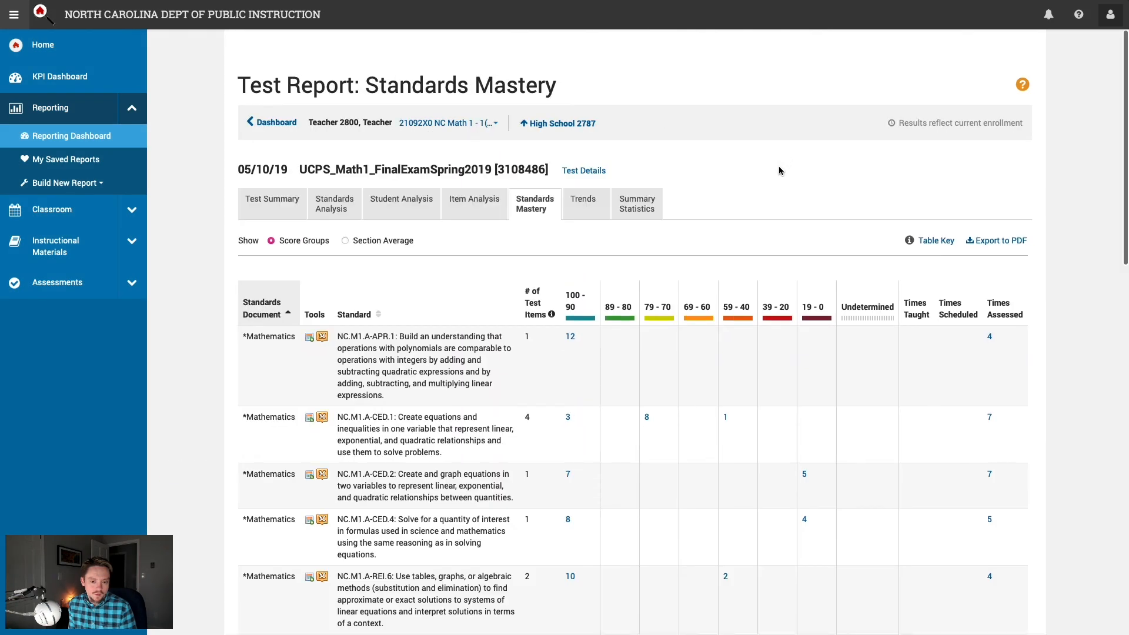
scroll(848, 364, "down", 4)
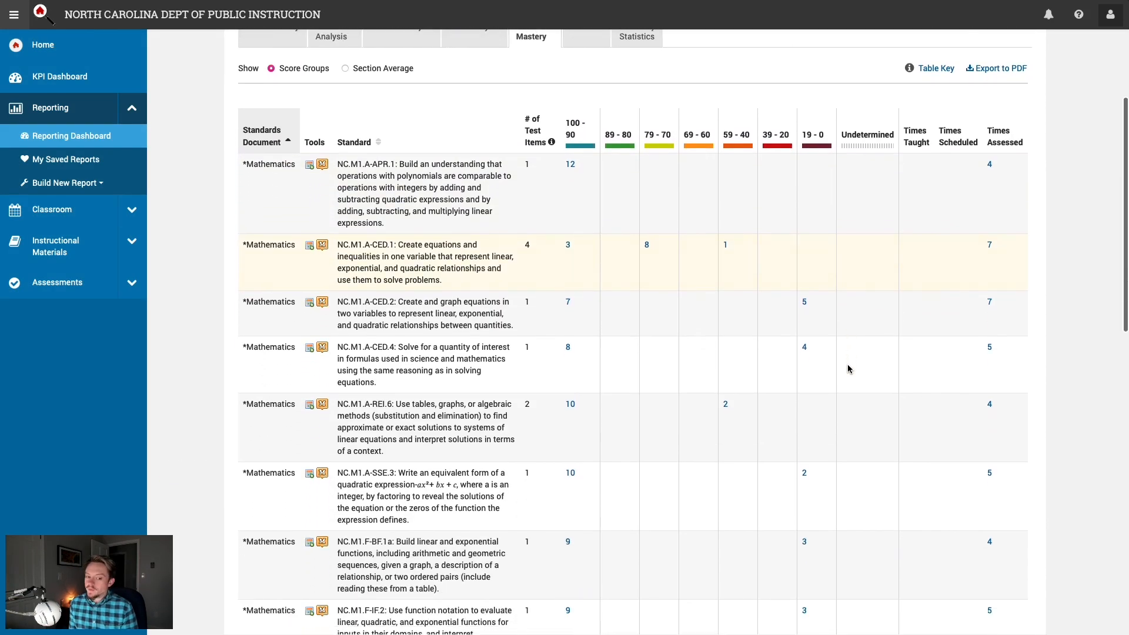
scroll(848, 365, "down", 1)
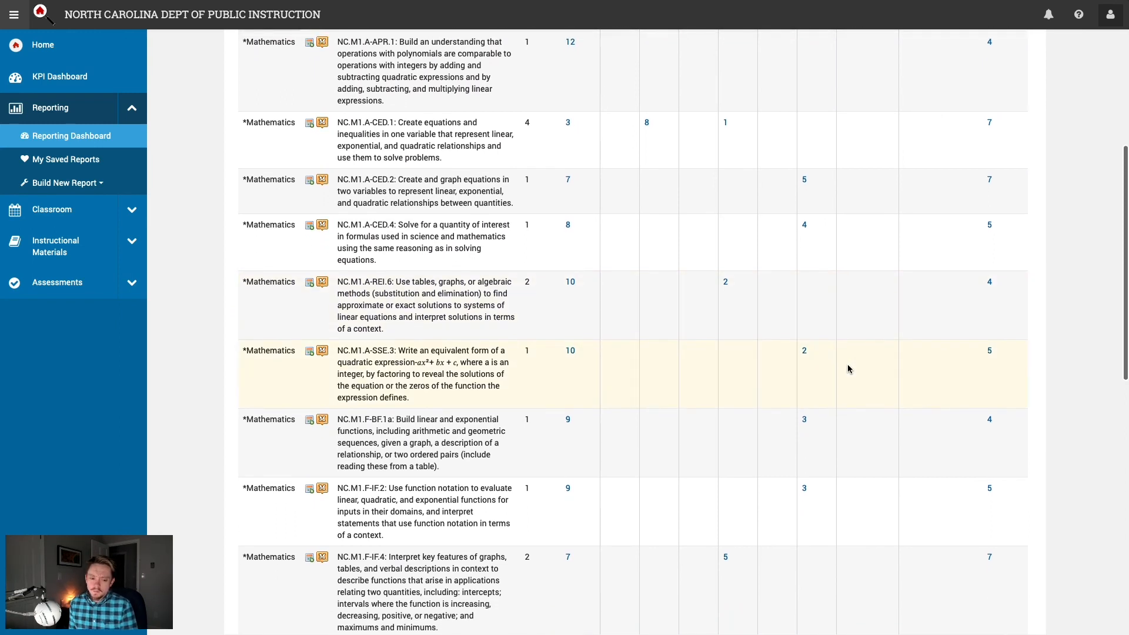
scroll(848, 365, "up", 4)
scroll(847, 369, "up", 1)
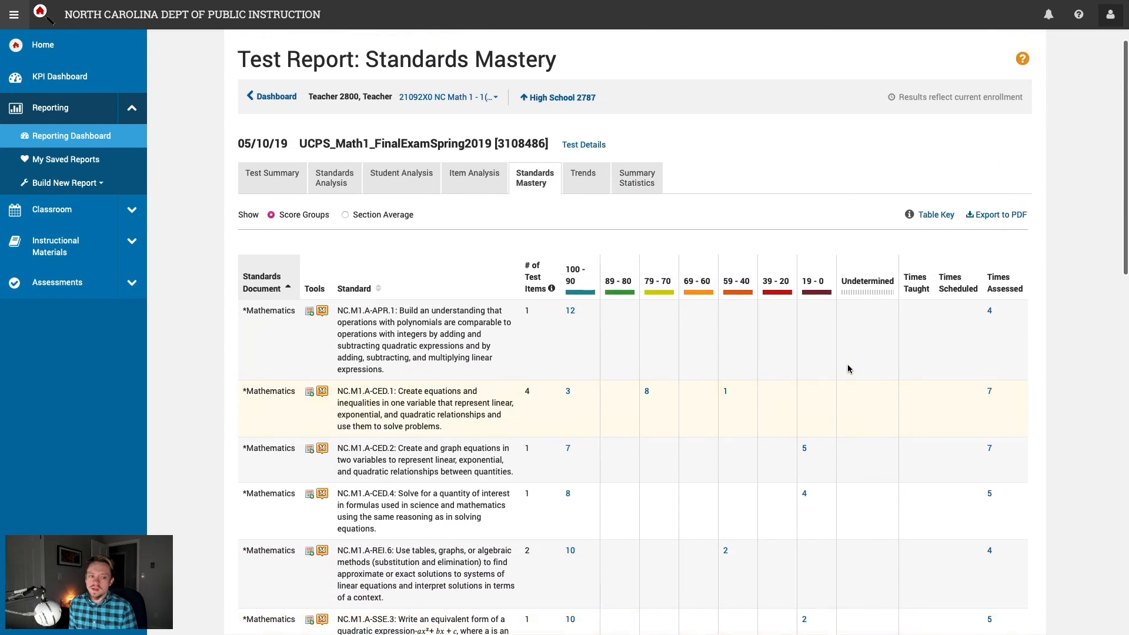
scroll(848, 364, "up", 1)
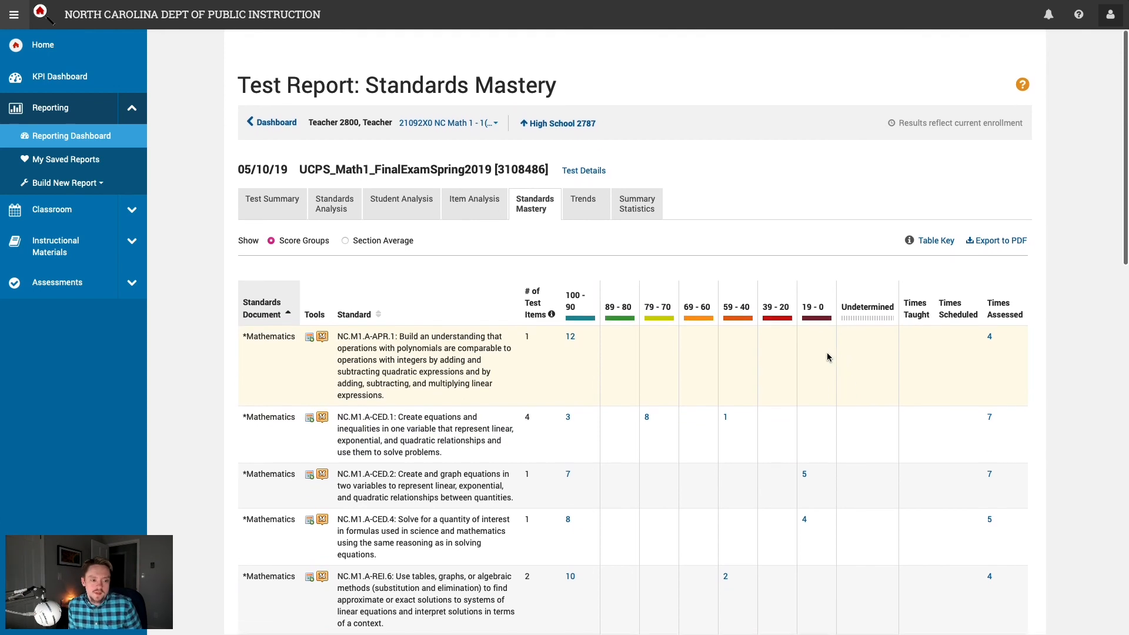
Step: Open the Trends report and browse the Test Name 2 list, leaving no comparison test selected
left_click(592, 206)
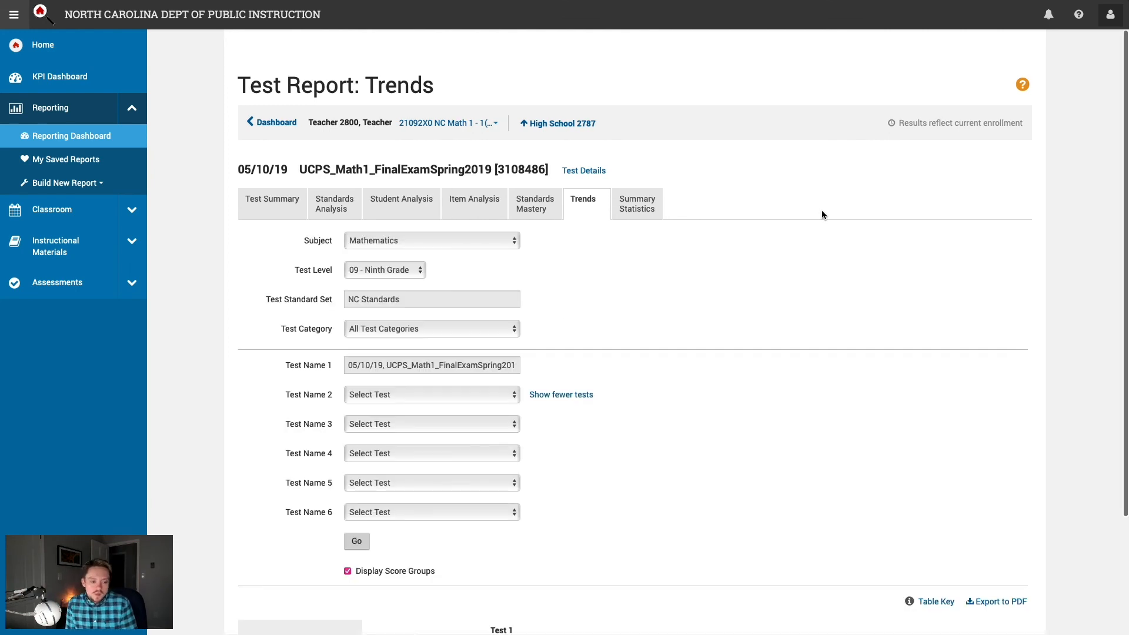
scroll(778, 283, "down", 1)
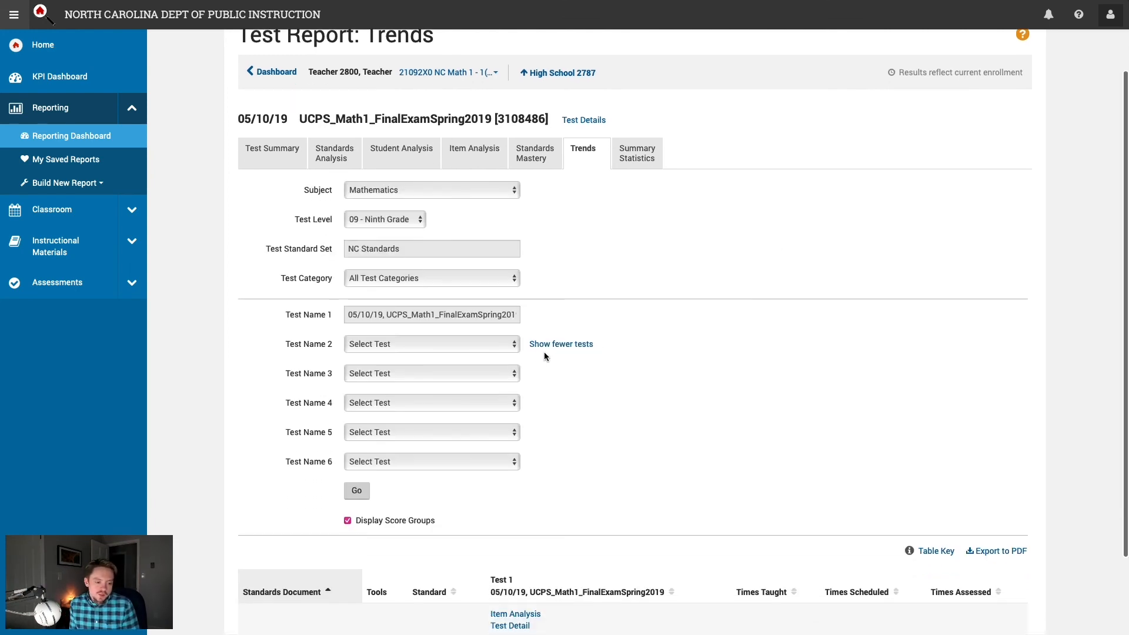
left_click(488, 345)
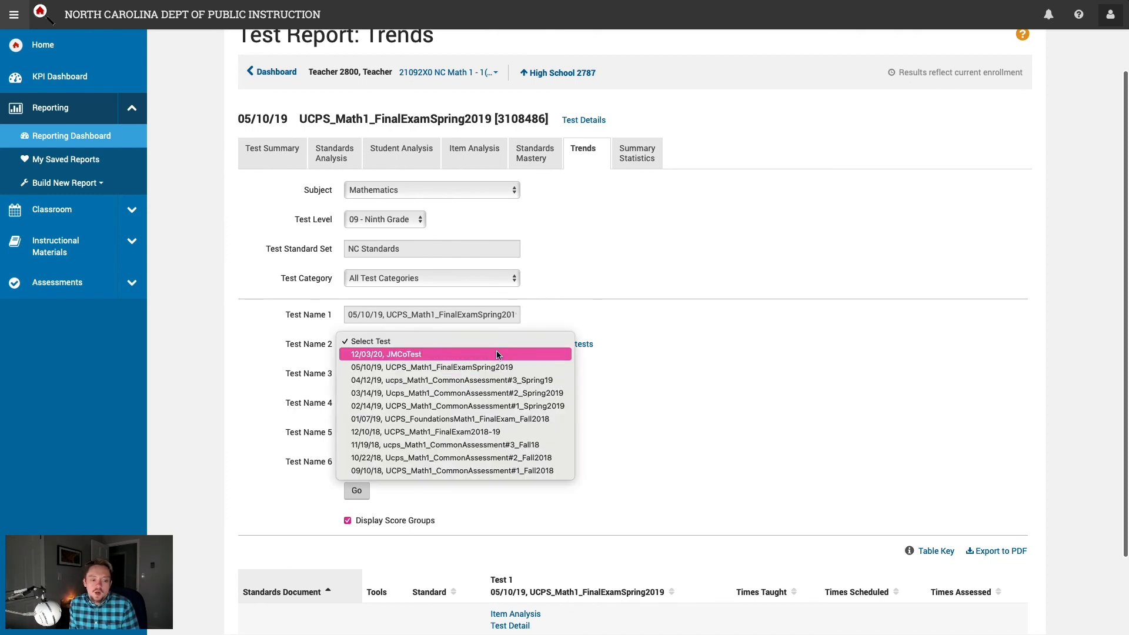
left_click(623, 421)
scroll(637, 421, "down", 2)
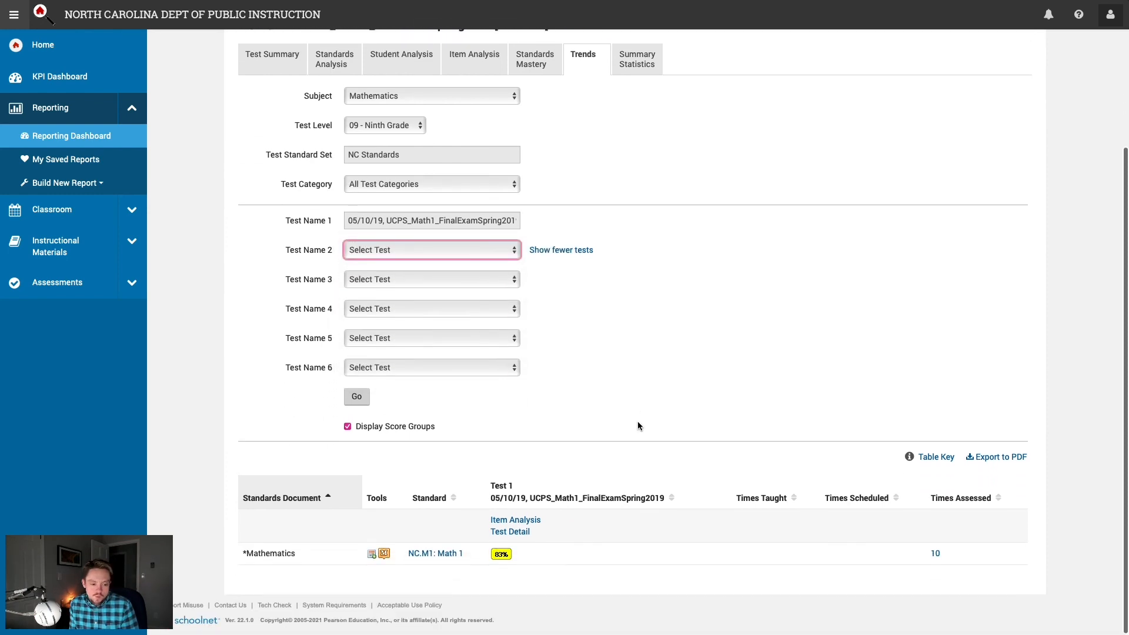
scroll(638, 422, "up", 1)
left_click(492, 291)
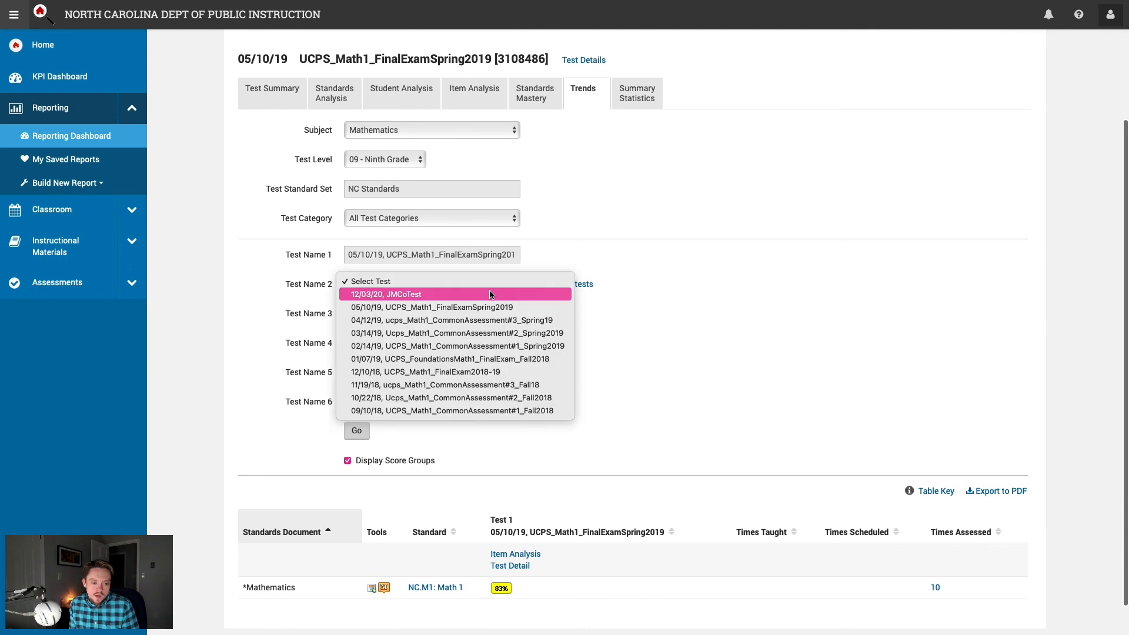
left_click(533, 394)
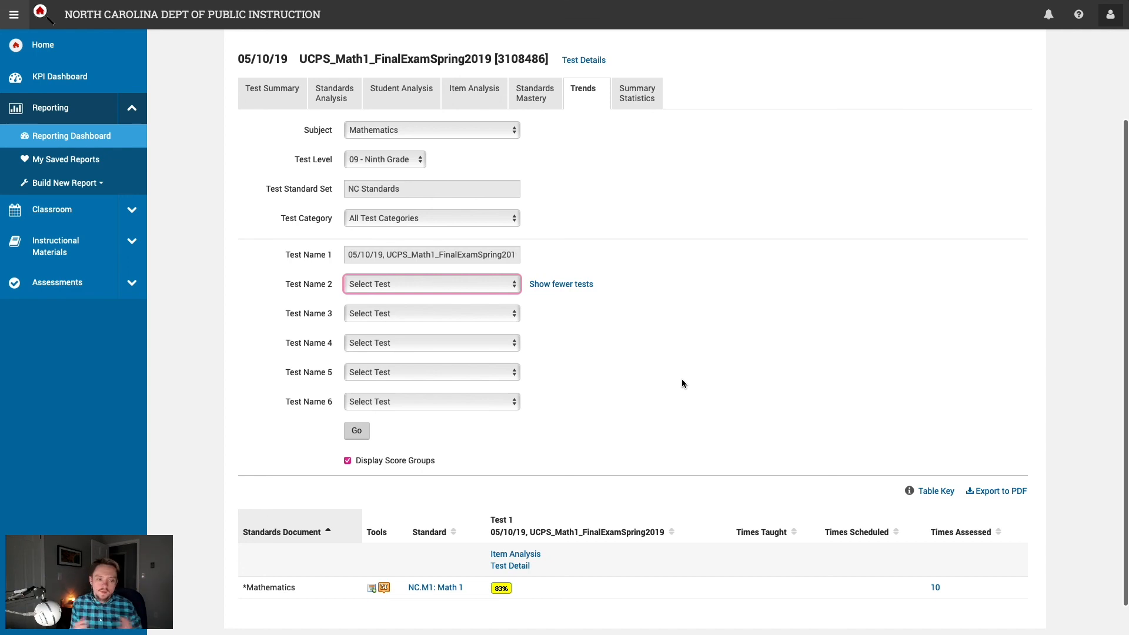
scroll(683, 380, "up", 3)
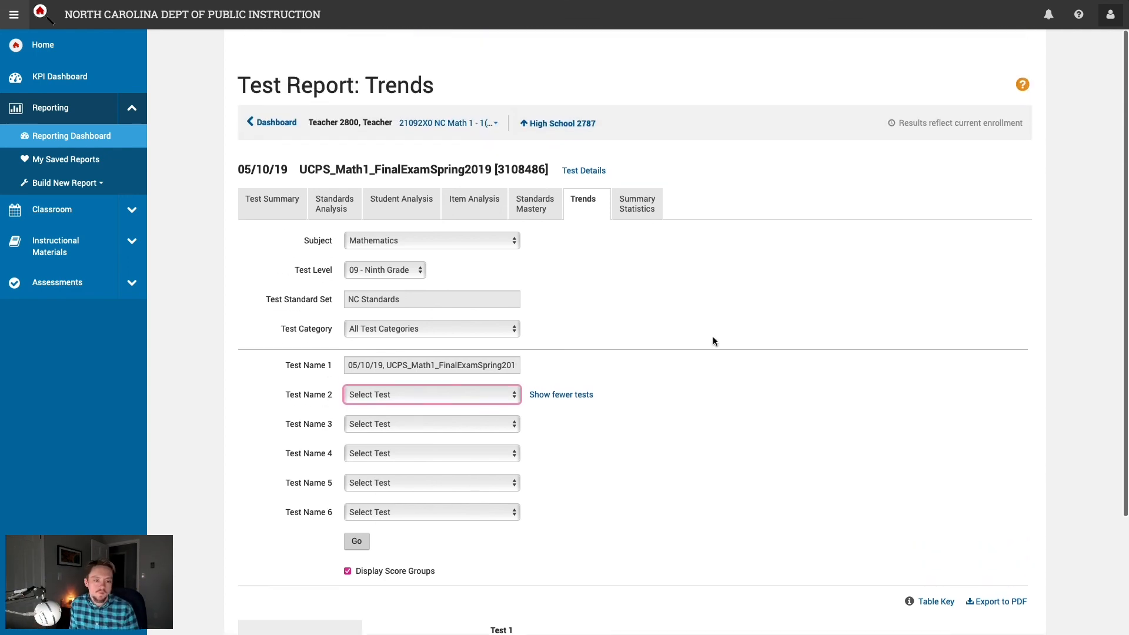
left_click(664, 285)
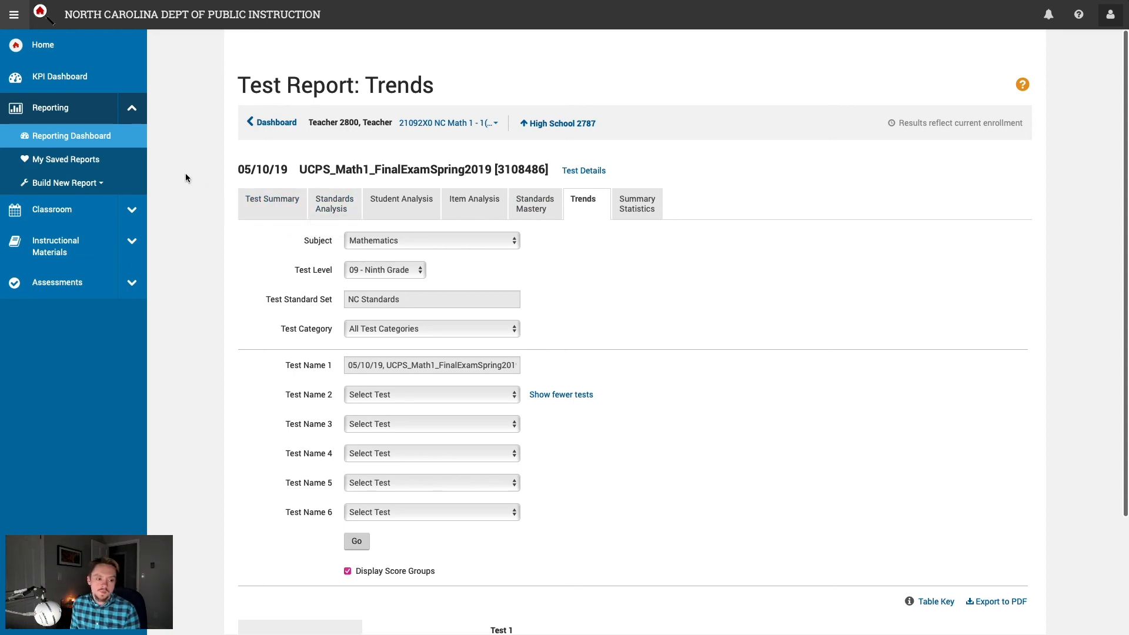
Step: Return to Test Summary and scroll through its 72.7% average score groups and student table
left_click(247, 199)
scroll(207, 213, "down", 3)
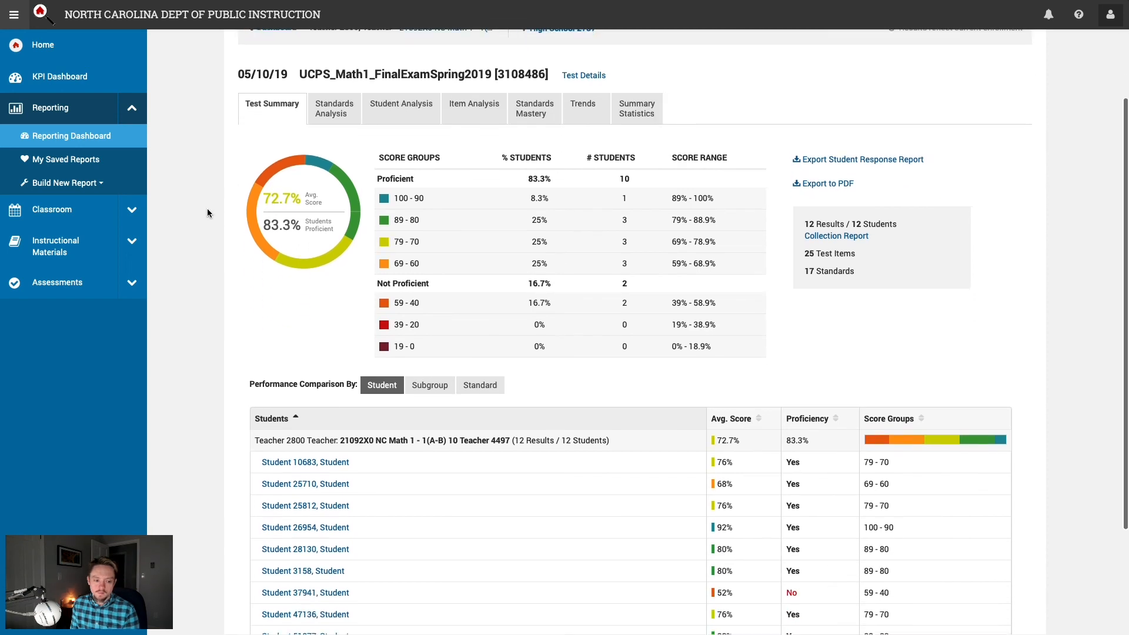
scroll(207, 213, "down", 2)
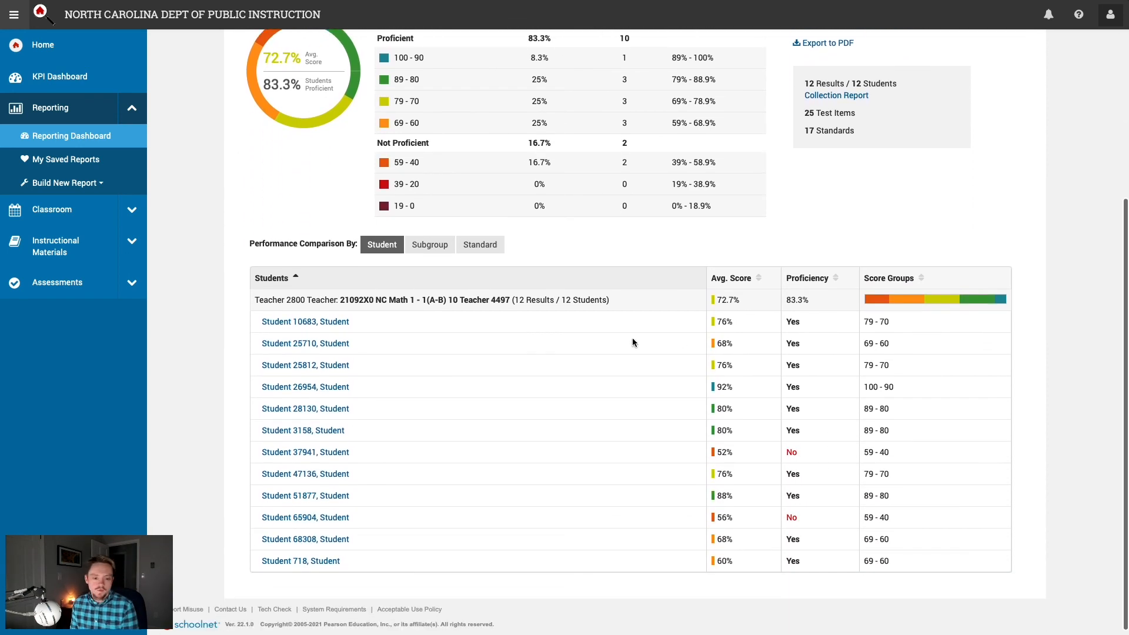
scroll(615, 428, "up", 4)
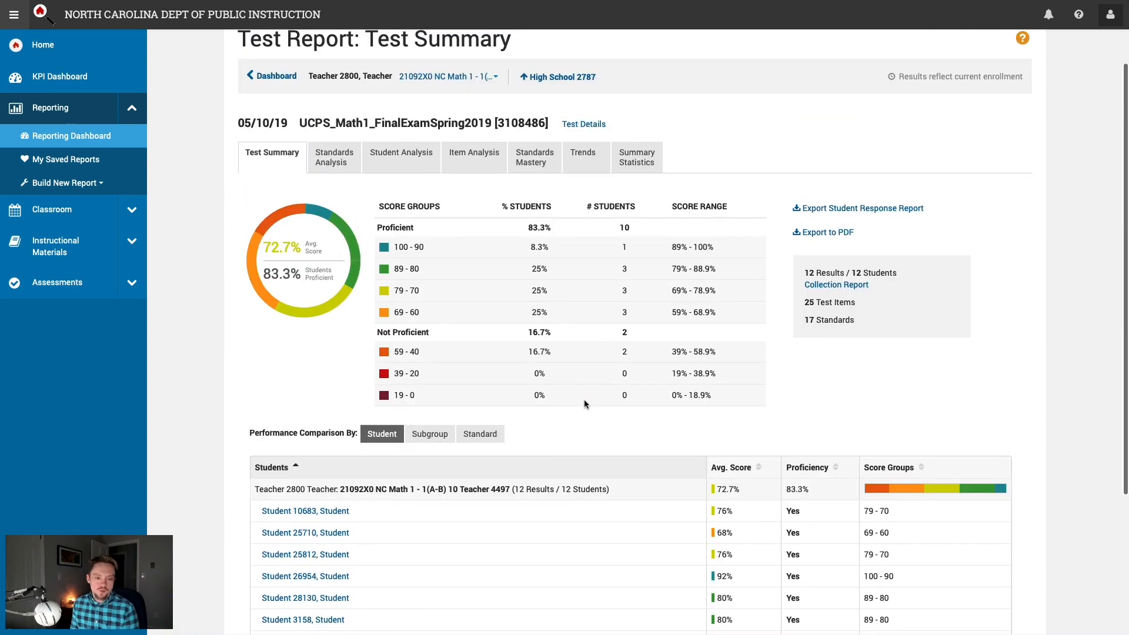
scroll(581, 389, "up", 1)
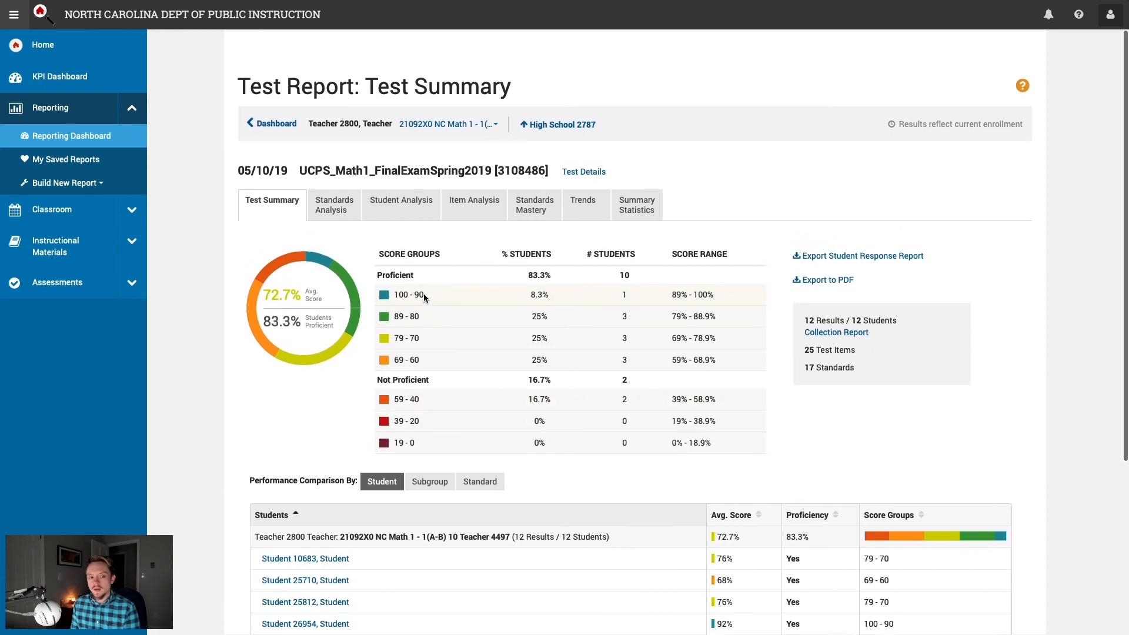